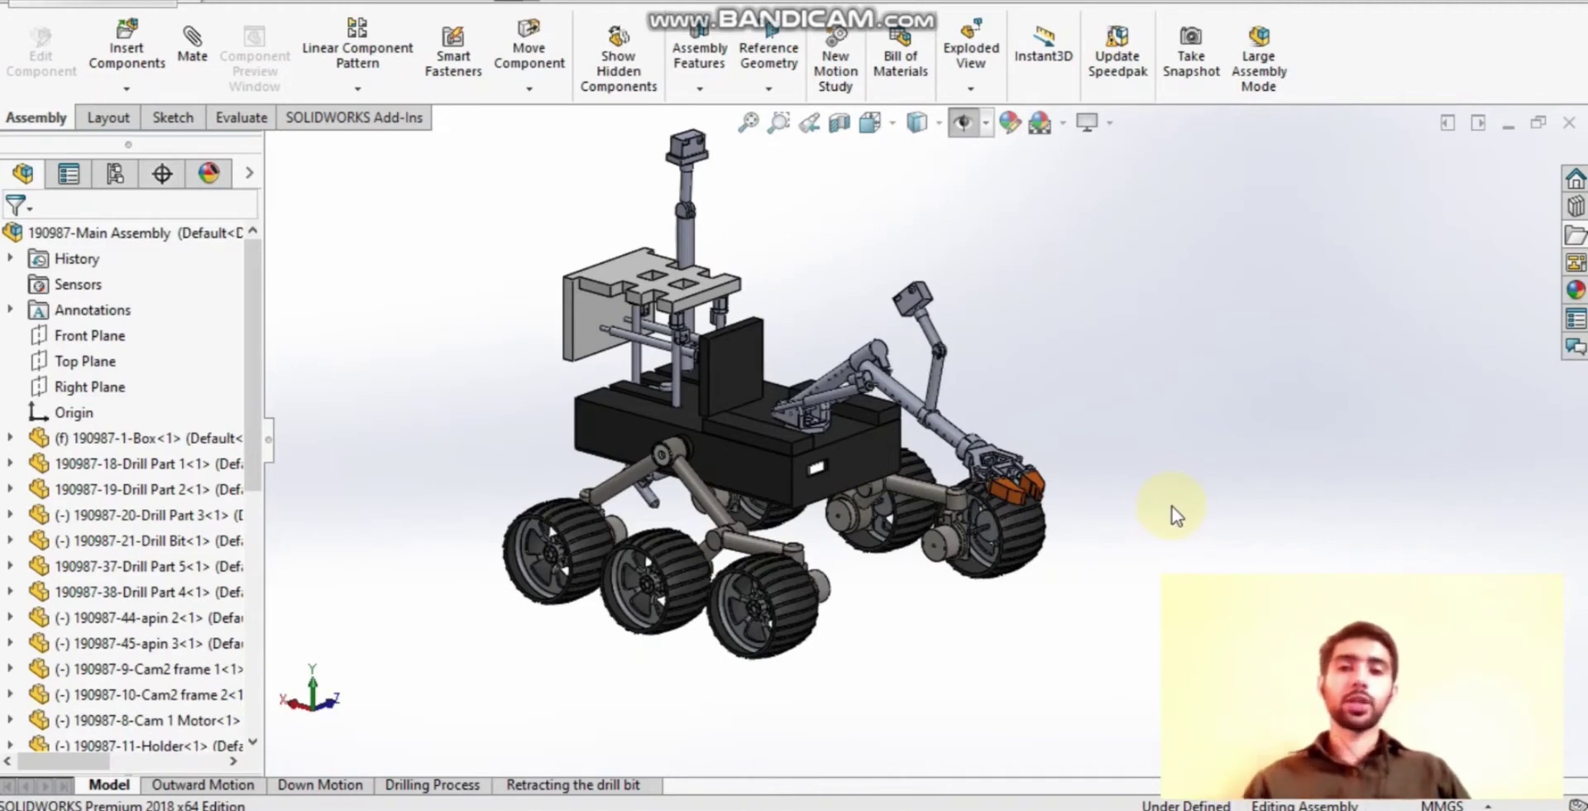
Highlight the 190987-Rocker Assembly<2> subassembly and inspect its wheels and suspension bars from the other side of the rover.
middle_drag(1106, 486, 1156, 419)
drag(246, 409, 238, 668)
click(154, 566)
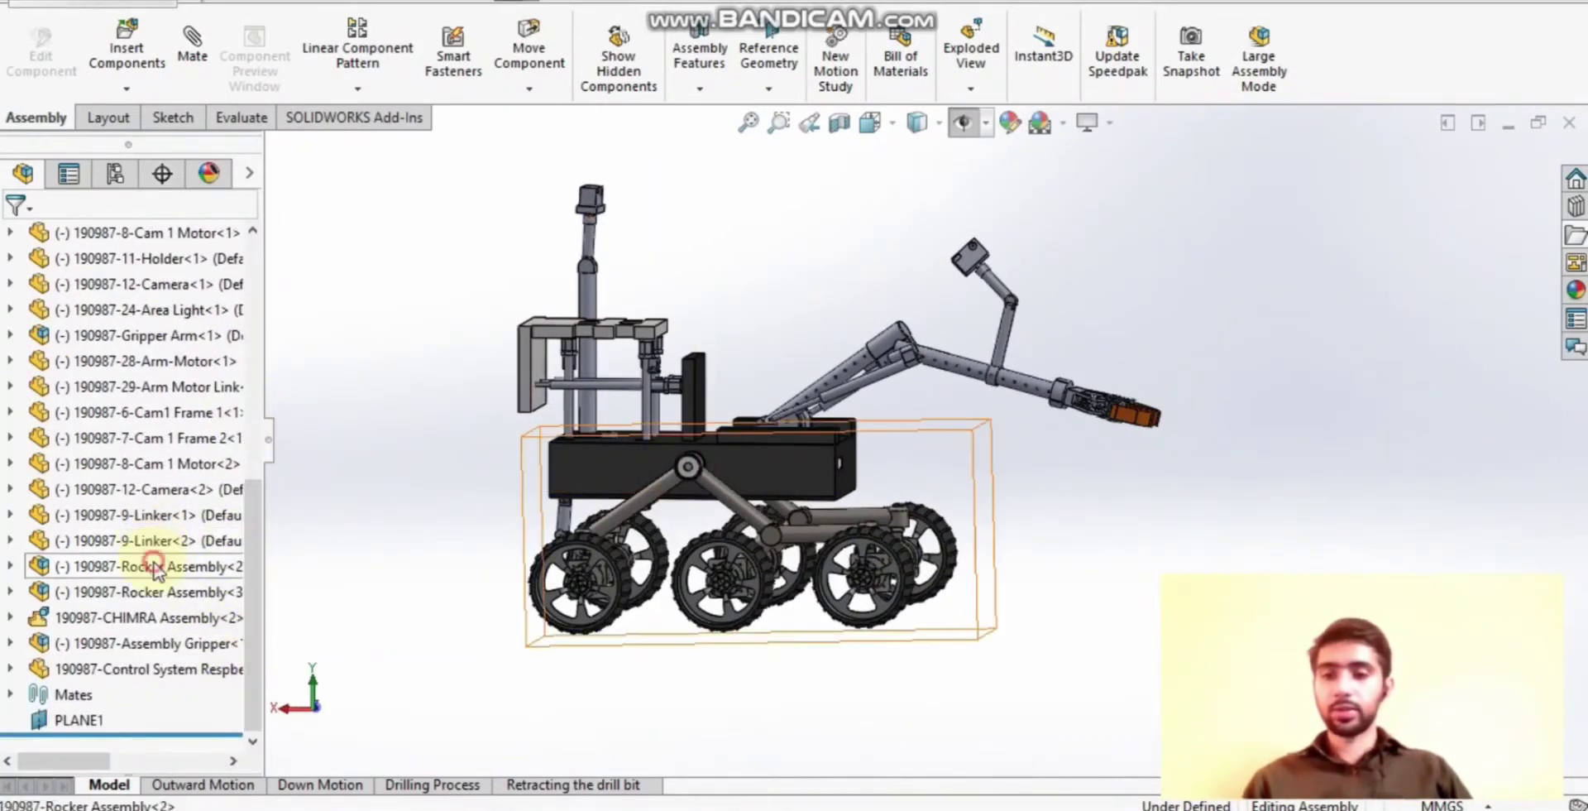
middle_drag(786, 612, 1031, 549)
scroll(1032, 550, up, 1)
scroll(949, 451, down, 2)
scroll(948, 451, up, 1)
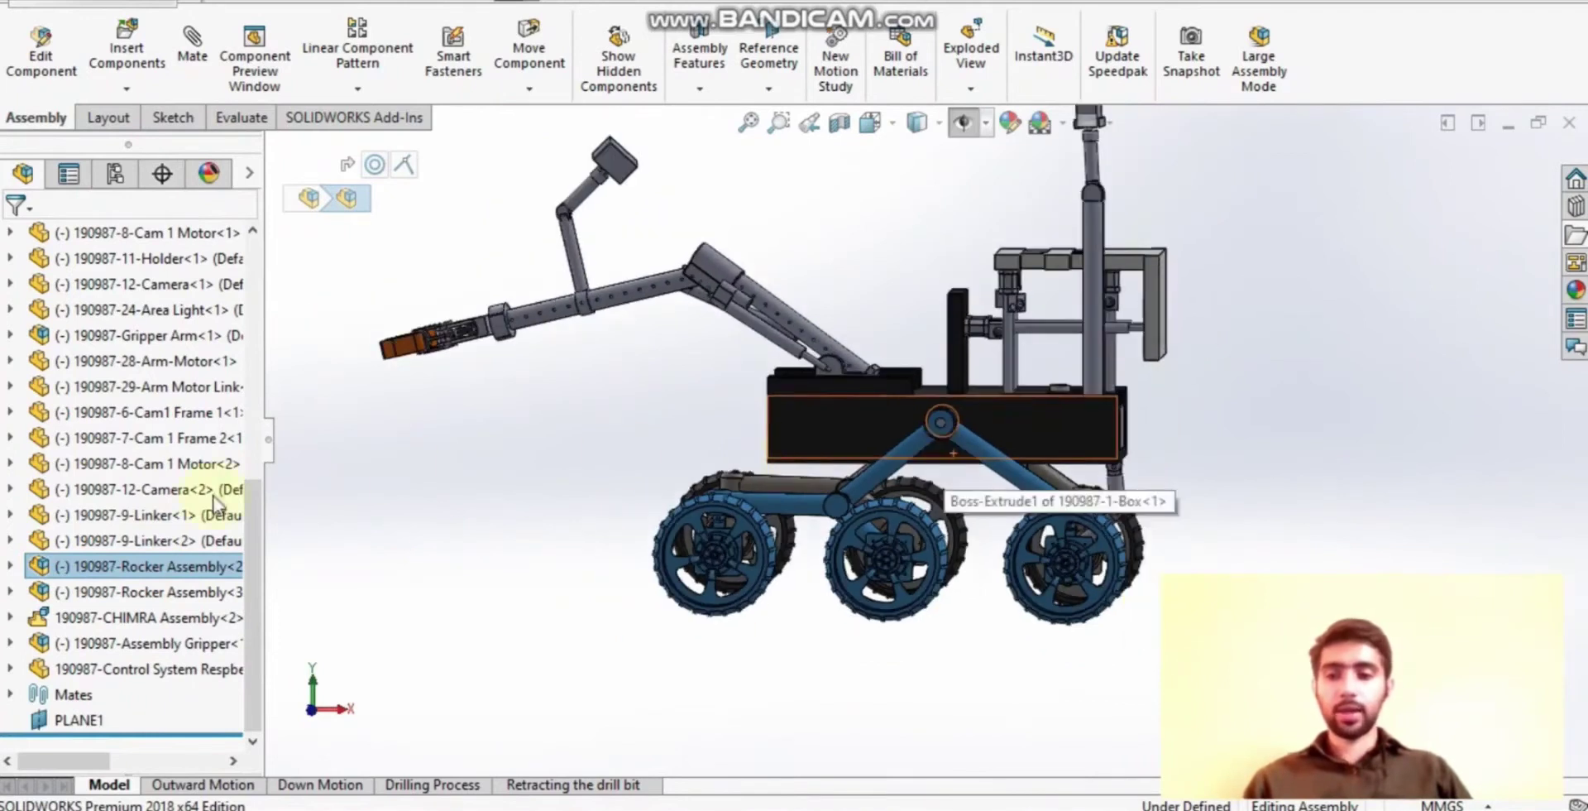
Highlight the 190987-CHIMRA Assembly<2>, inspect its flat plate at the rear of the rover, and clear the selection.
click(108, 627)
middle_drag(859, 559, 768, 569)
click(1011, 346)
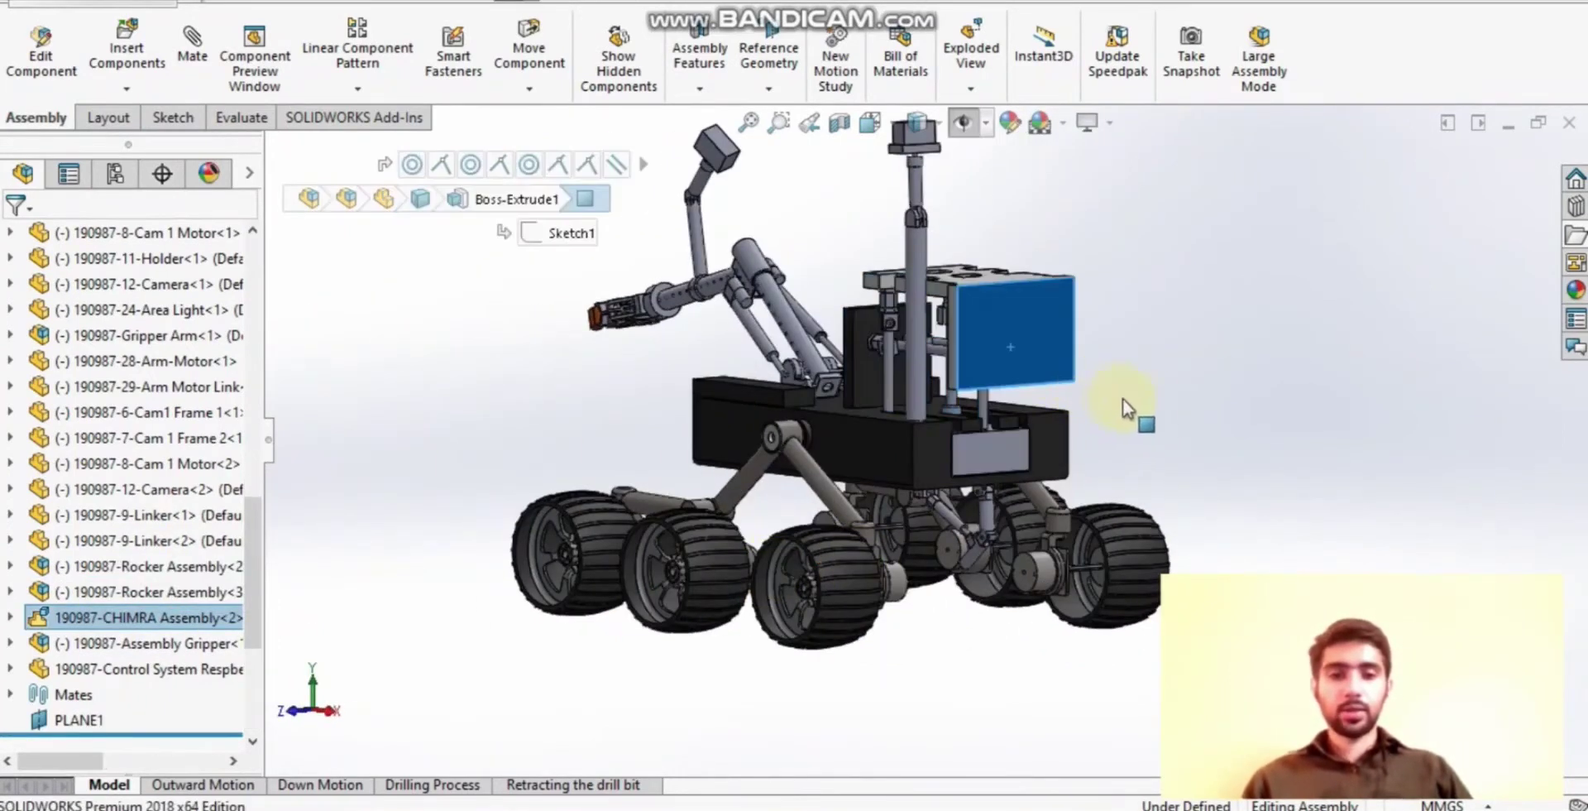
click(1184, 394)
middle_drag(1049, 407, 1134, 447)
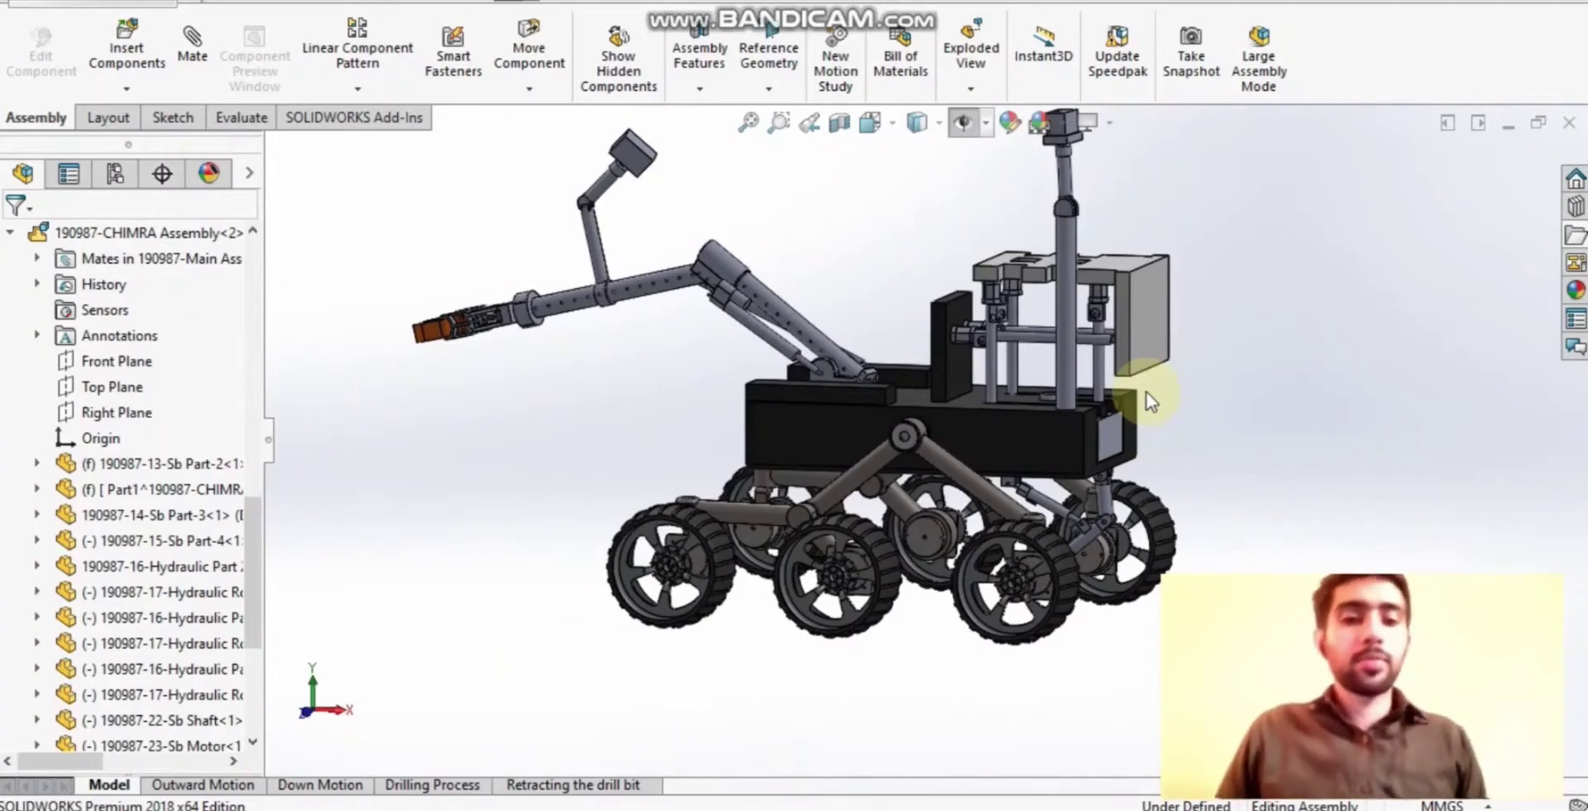
Highlight the 190987-Assembly Gripper<1> and inspect the gripper claw up close from the front and side of the rover.
scroll(133, 616, down, 2)
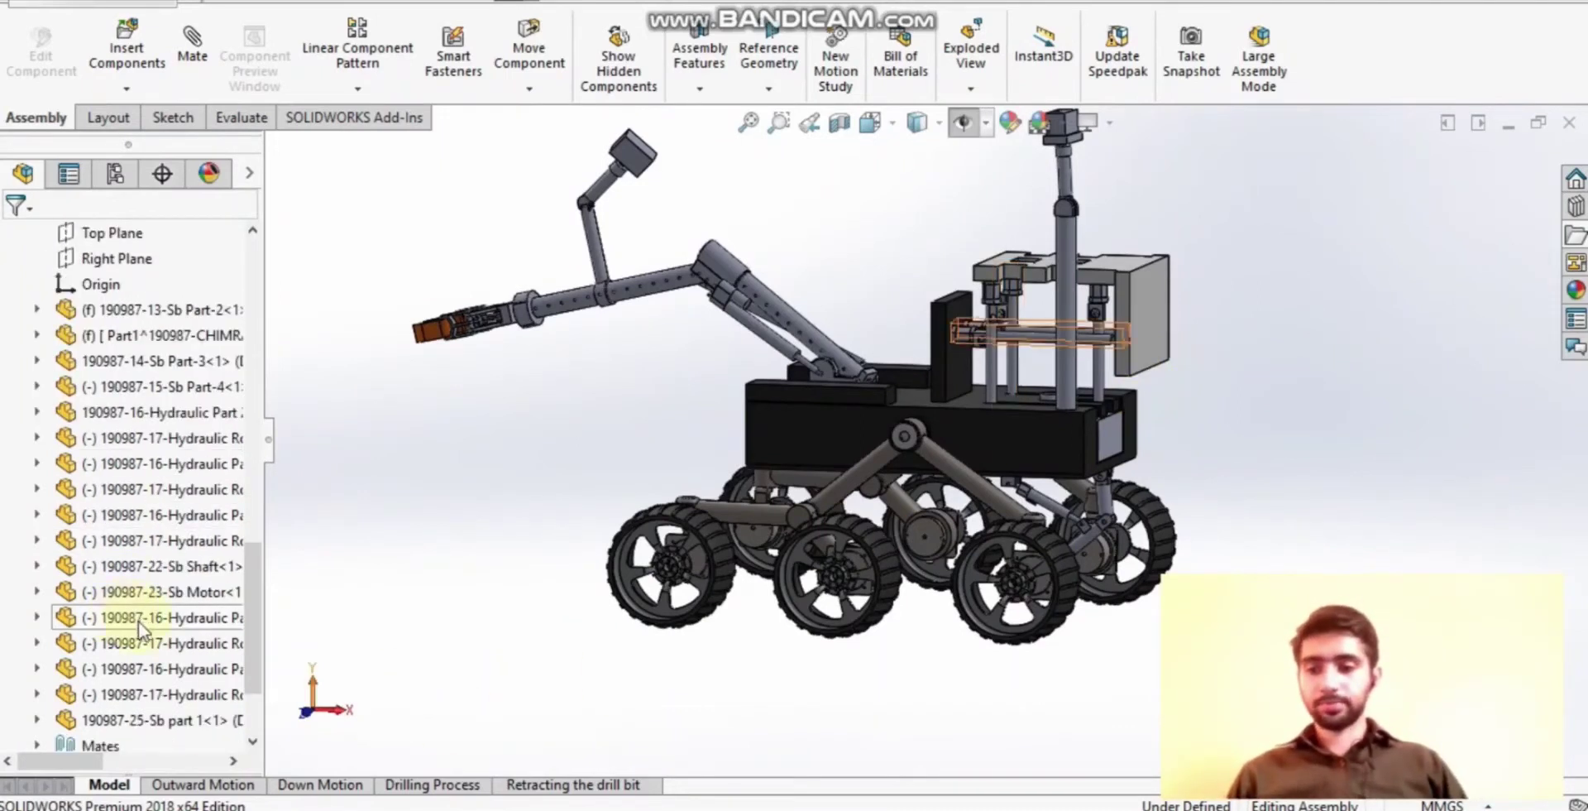
scroll(141, 654, down, 1)
click(139, 692)
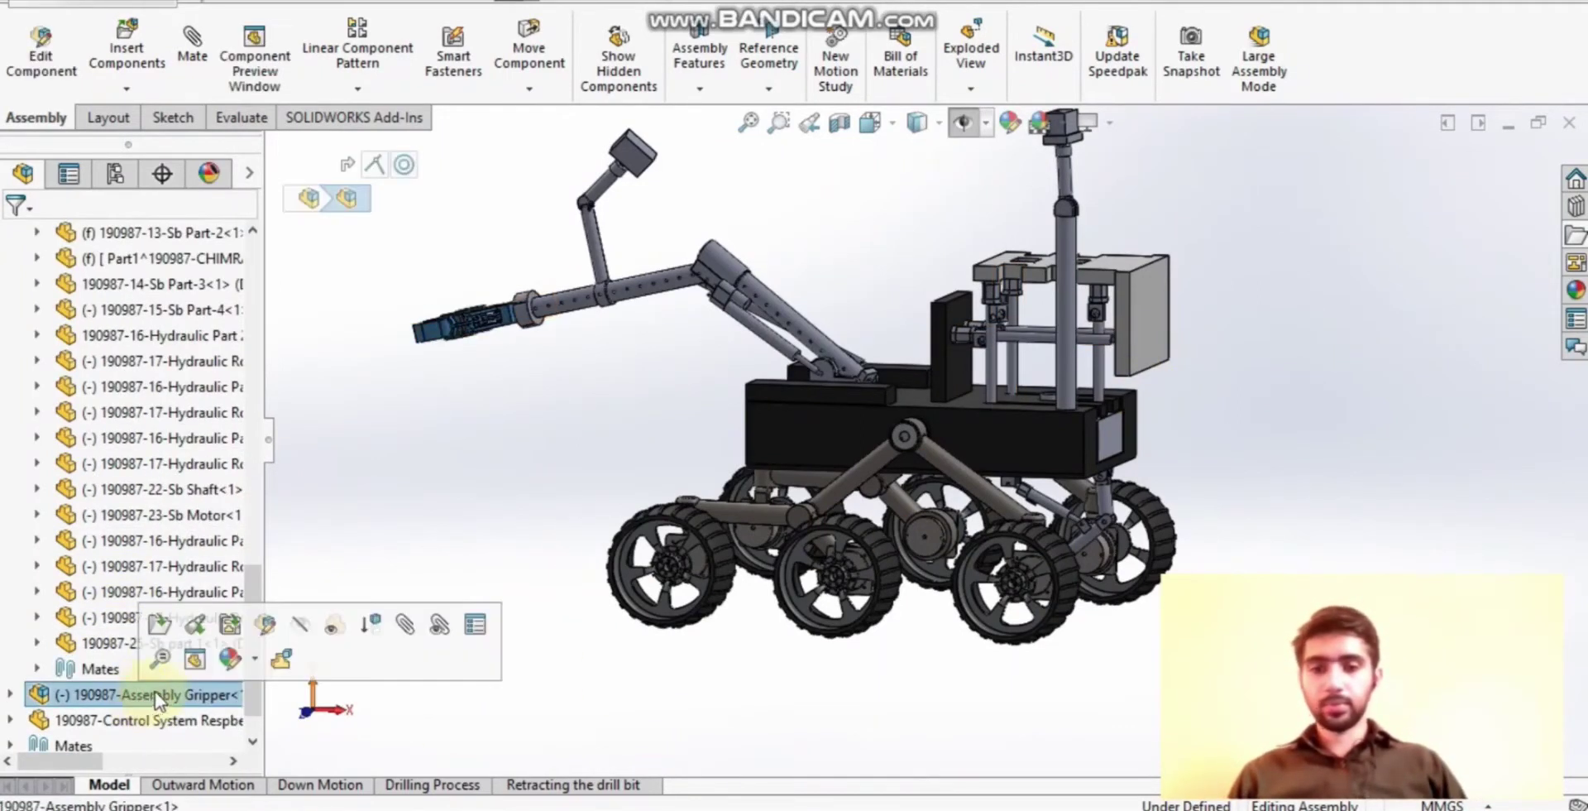
middle_drag(414, 533, 625, 611)
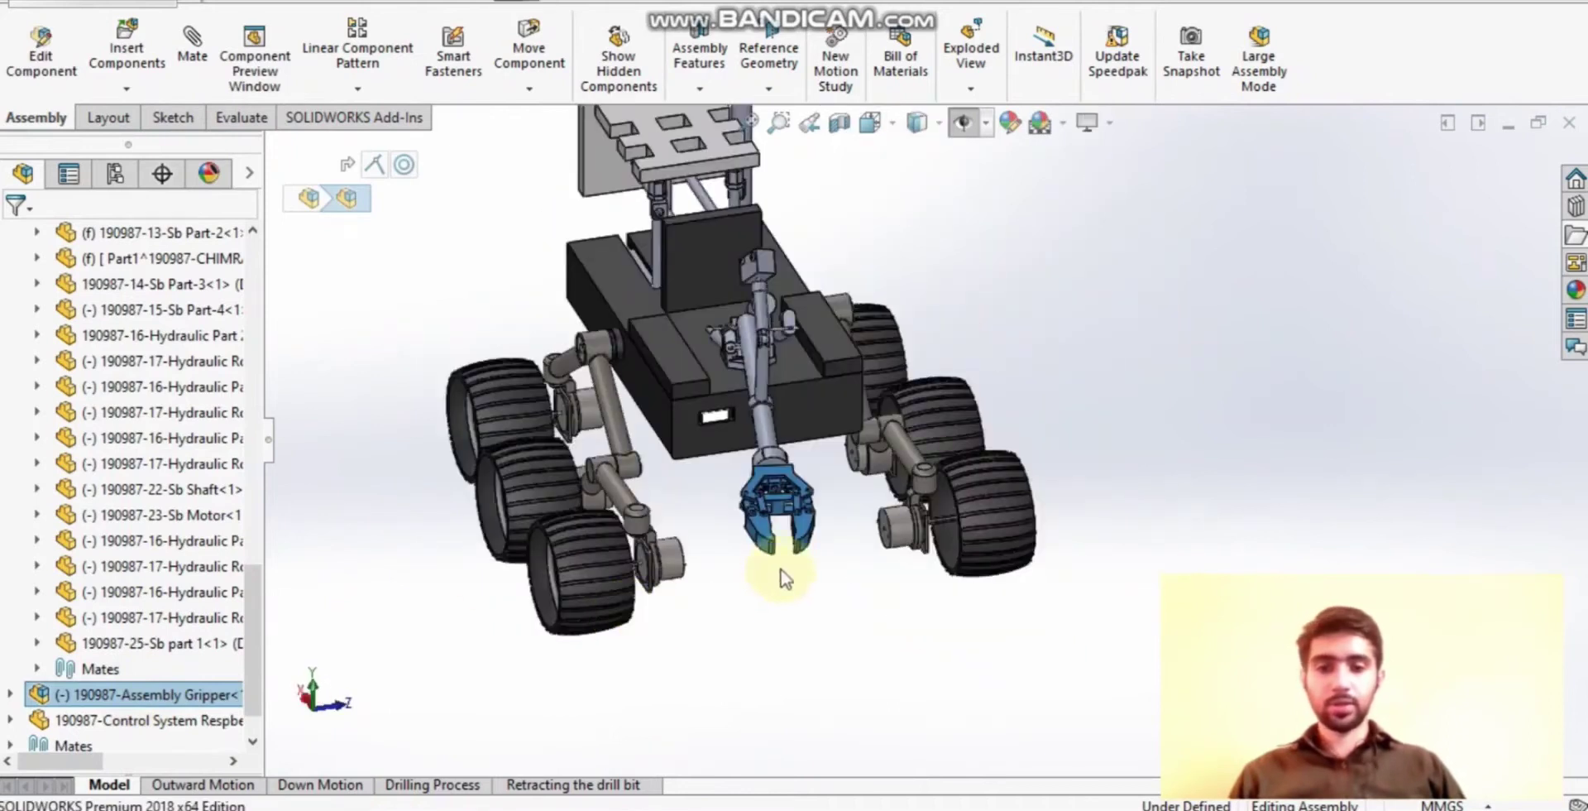
scroll(822, 546, down, 3)
middle_drag(823, 541, 863, 555)
middle_drag(401, 580, 634, 309)
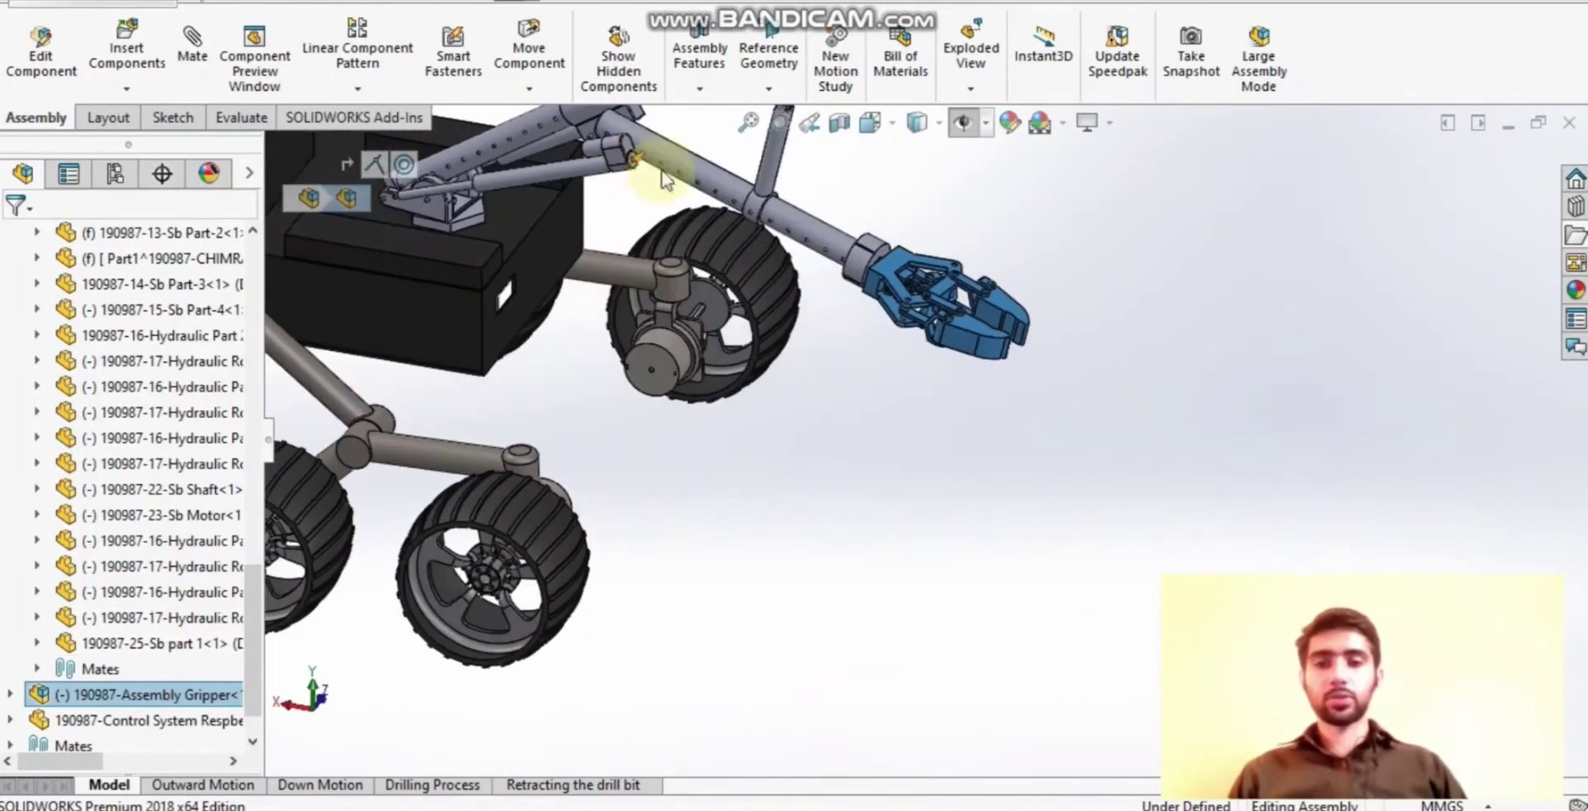
Select the arm frame behind the gripper, collapse its subassembly in the component tree, and highlight the whole 190987-Gripper Arm<1>.
click(718, 338)
scroll(718, 337, up, 5)
middle_drag(751, 210, 781, 145)
scroll(46, 443, up, 2)
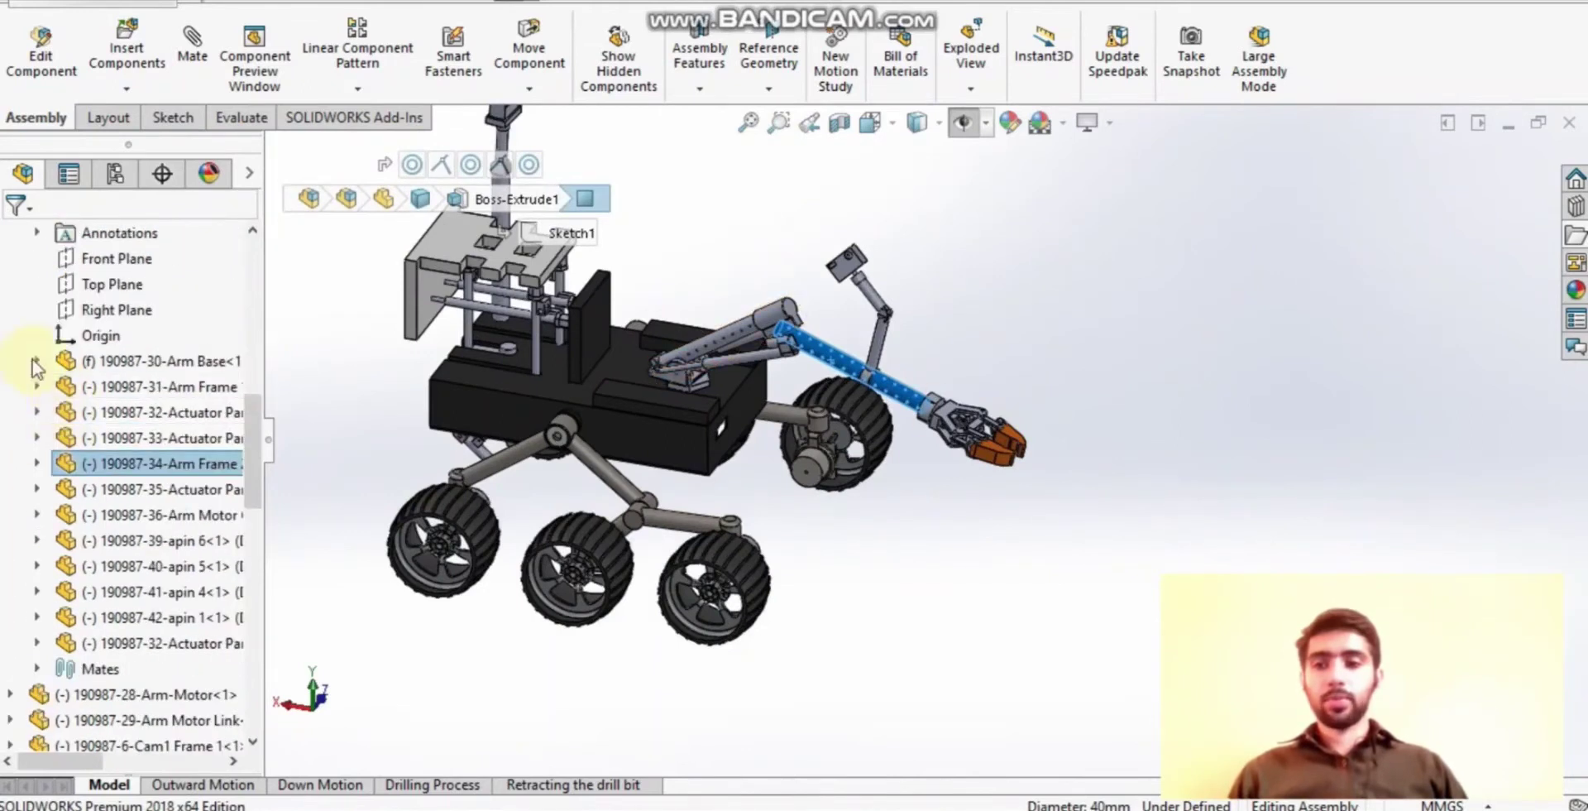
scroll(42, 405, up, 4)
click(11, 284)
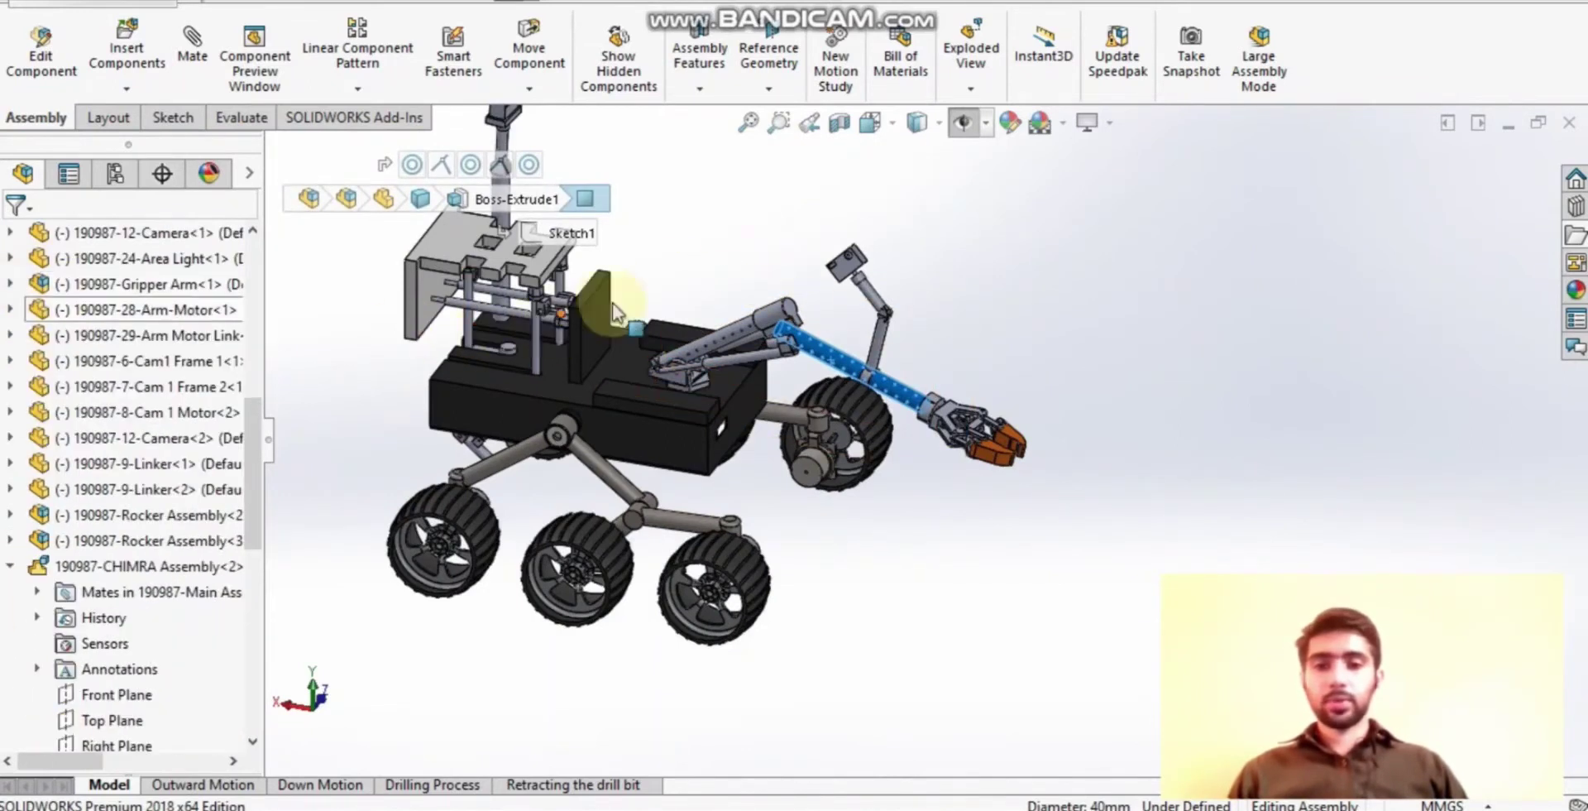
click(124, 284)
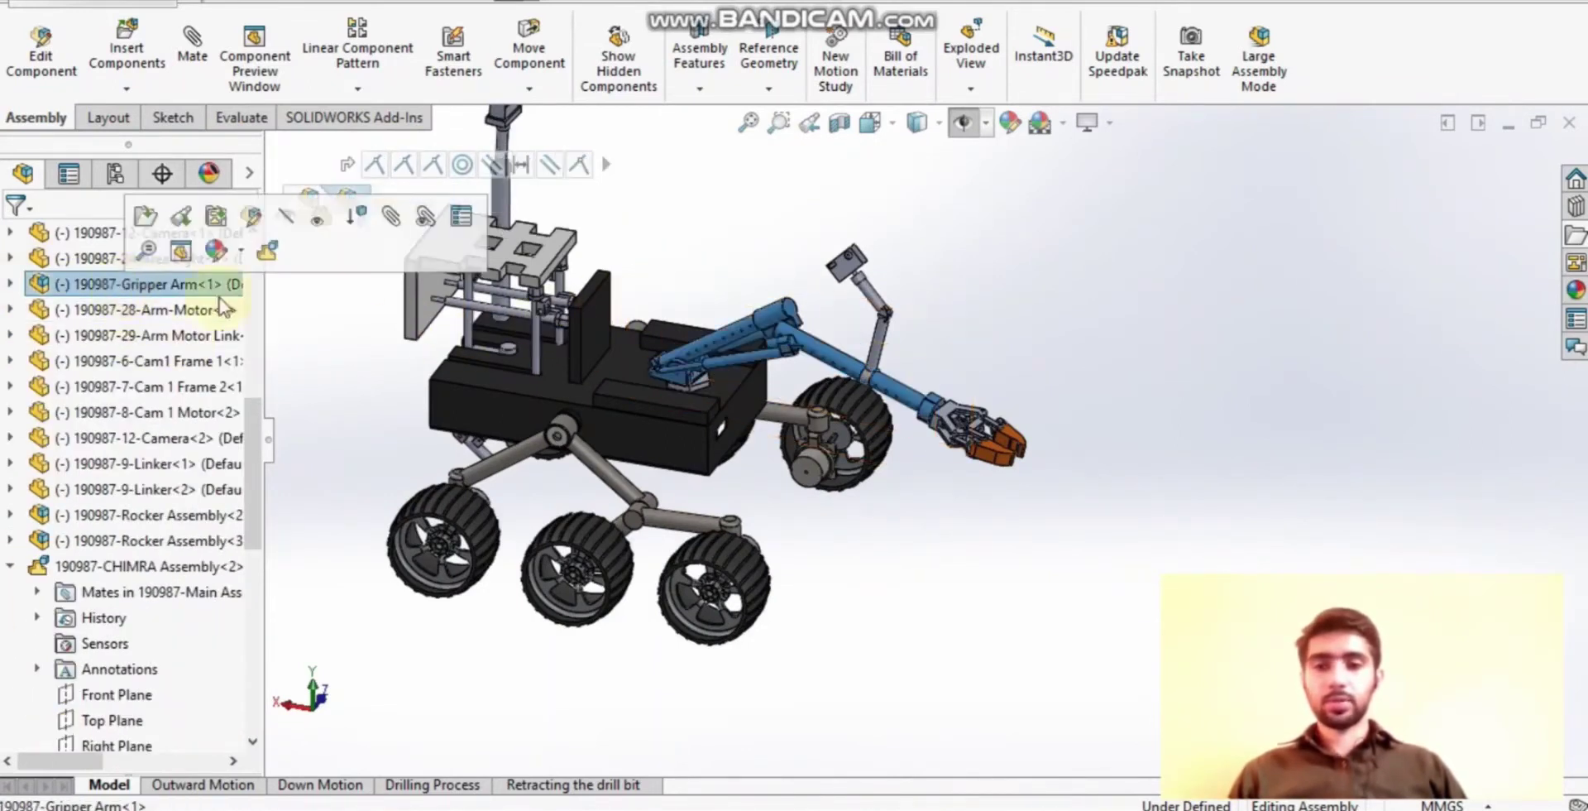
scroll(877, 377, down, 2)
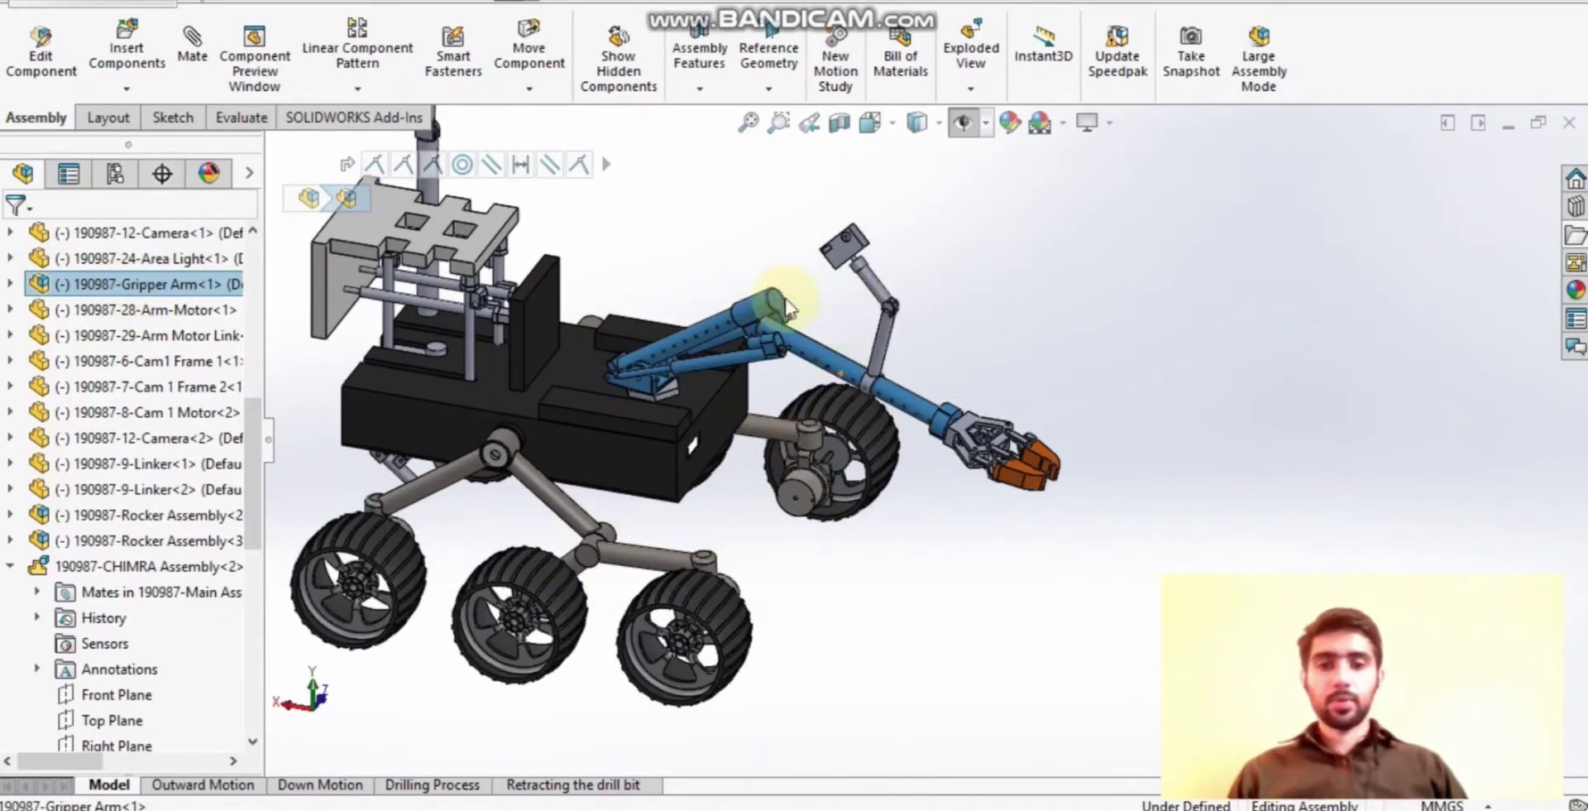
scroll(439, 514, up, 2)
scroll(70, 414, up, 2)
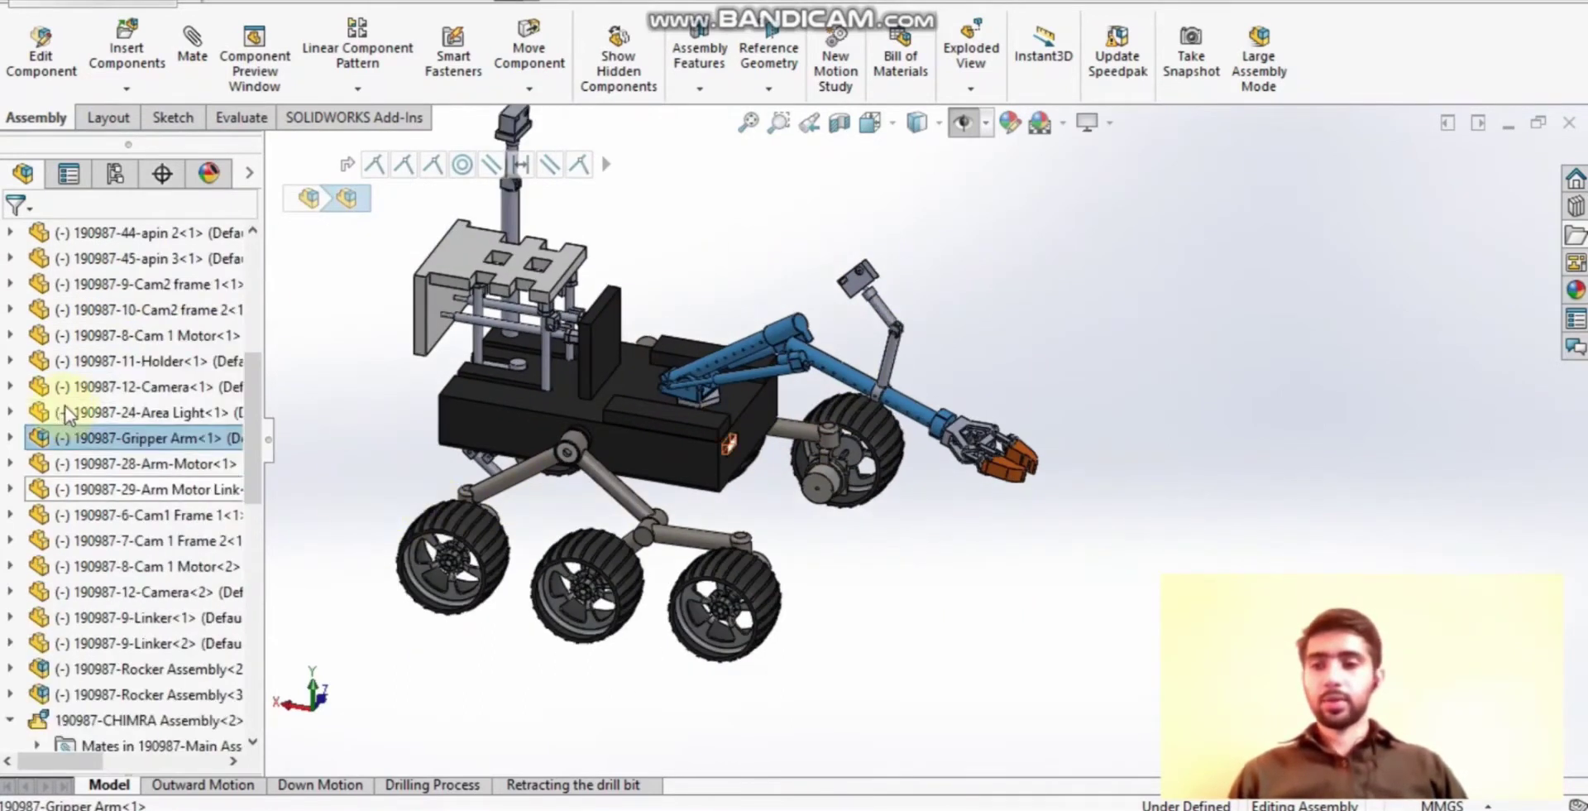
Select the top-level 190987-Main Assembly, view the complete rover from the side, and clear the selection.
scroll(70, 414, up, 3)
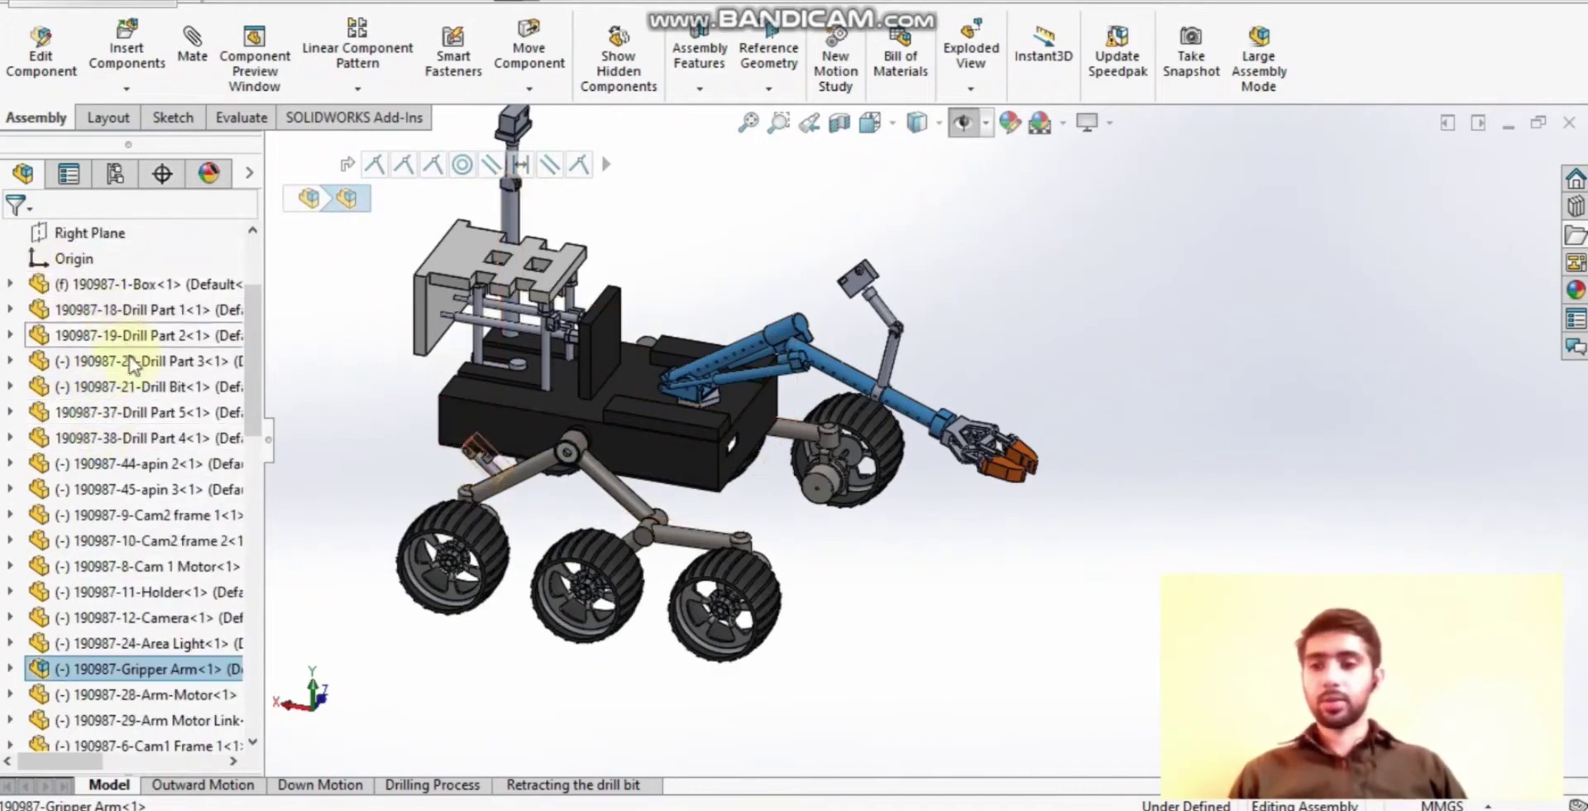
scroll(136, 382, up, 2)
click(103, 234)
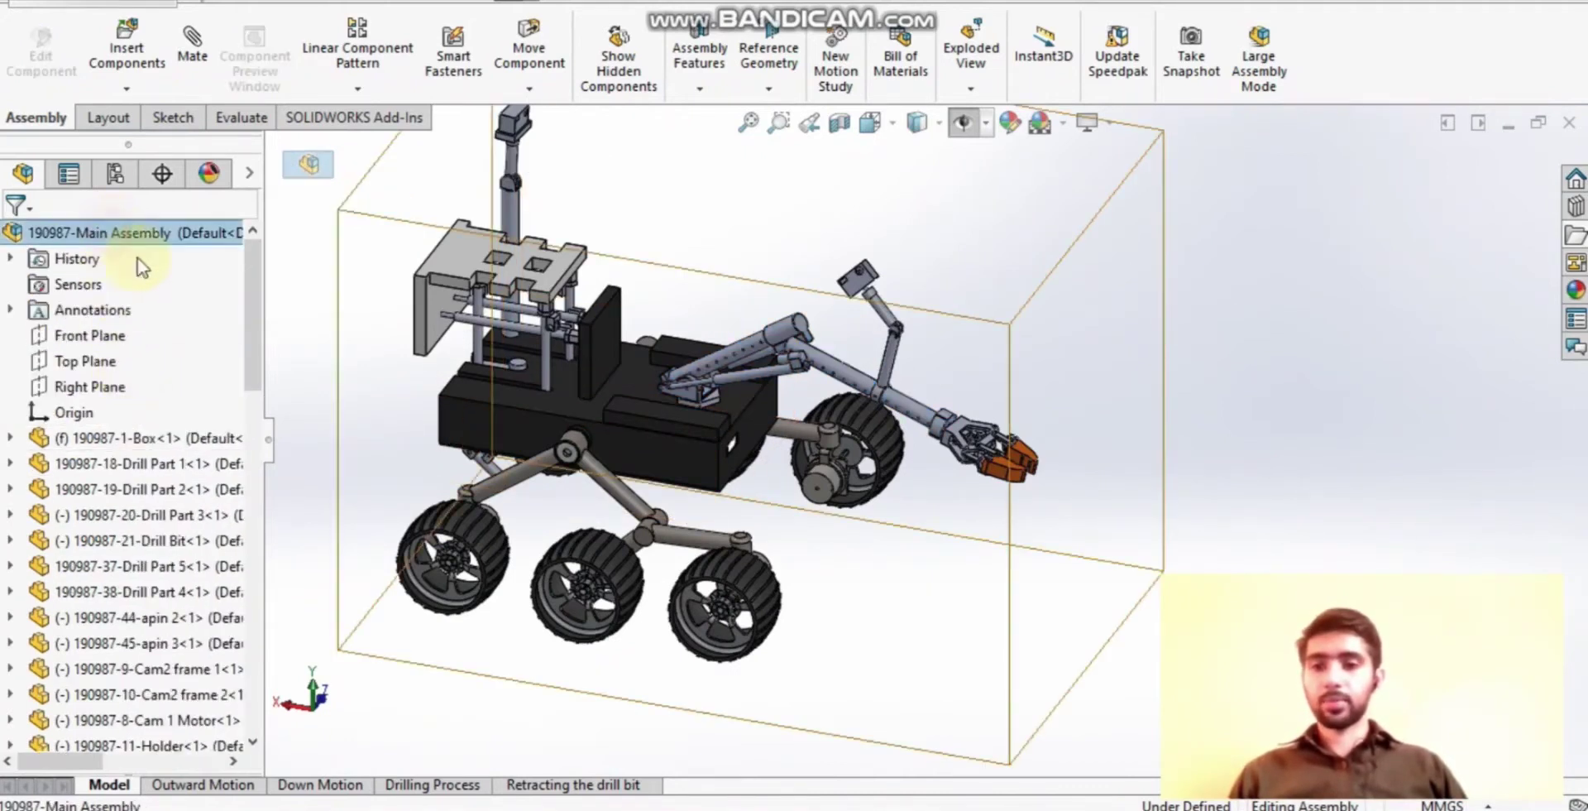
middle_drag(863, 585, 845, 484)
click(1096, 451)
Expand the 190987-Rocker Assembly<2> components, highlight its first motor assembly, and inspect the motor behind the wheel from the rear.
scroll(215, 544, down, 3)
scroll(215, 544, down, 4)
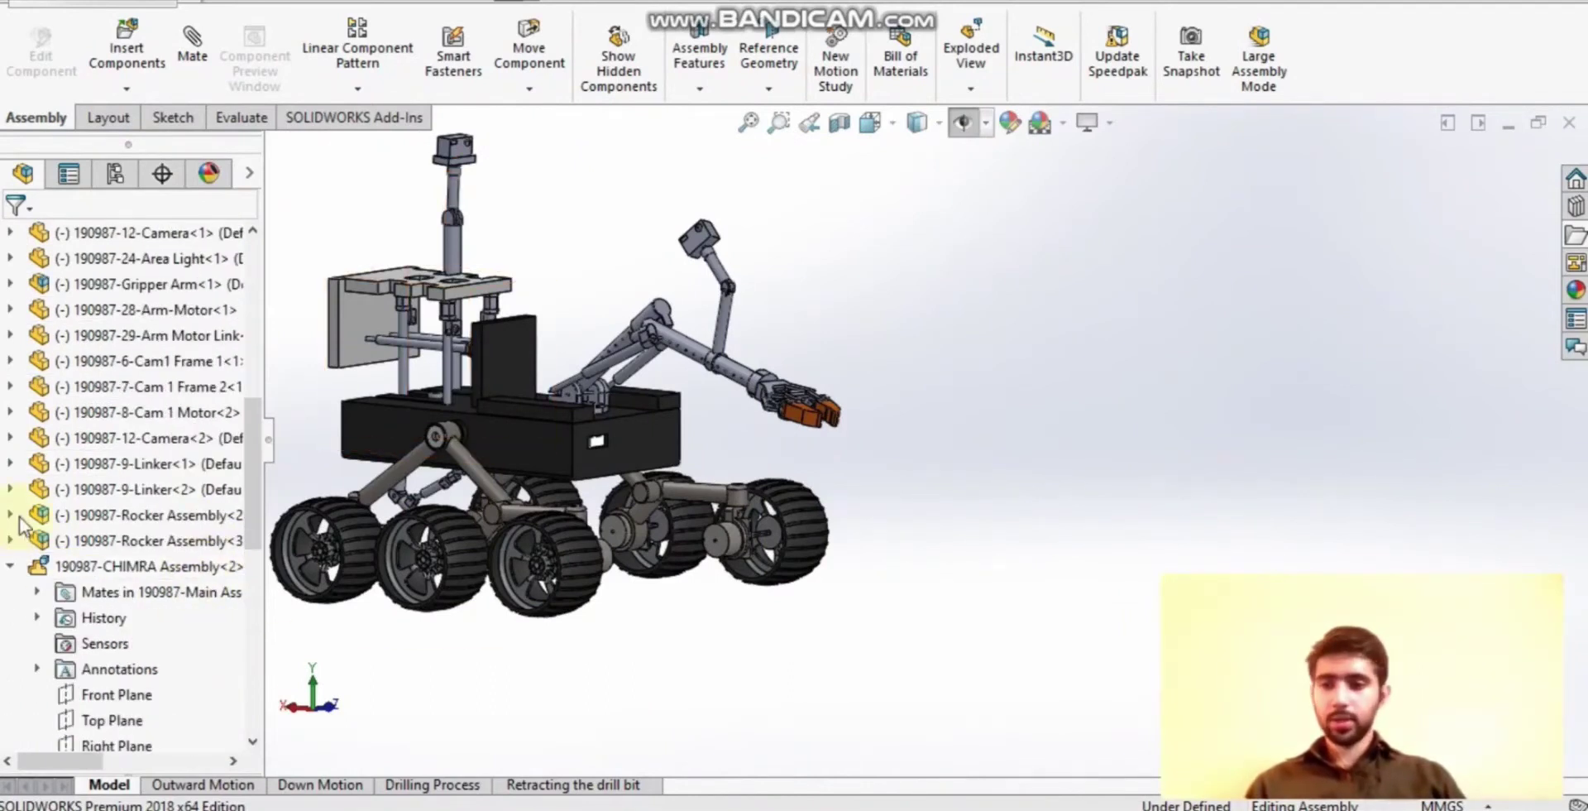
click(11, 516)
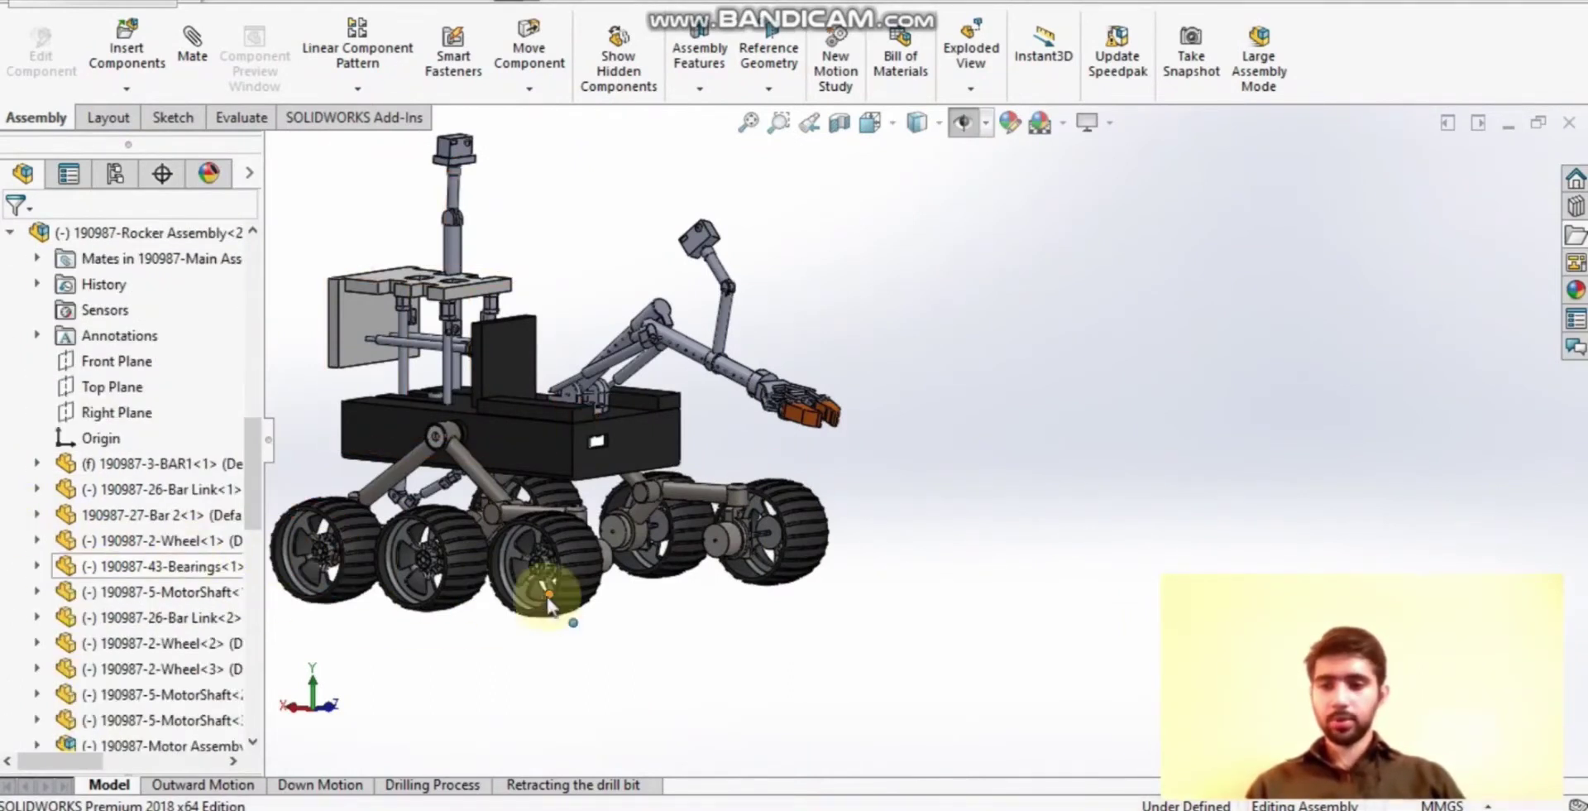
scroll(456, 619, down, 1)
scroll(170, 603, down, 1)
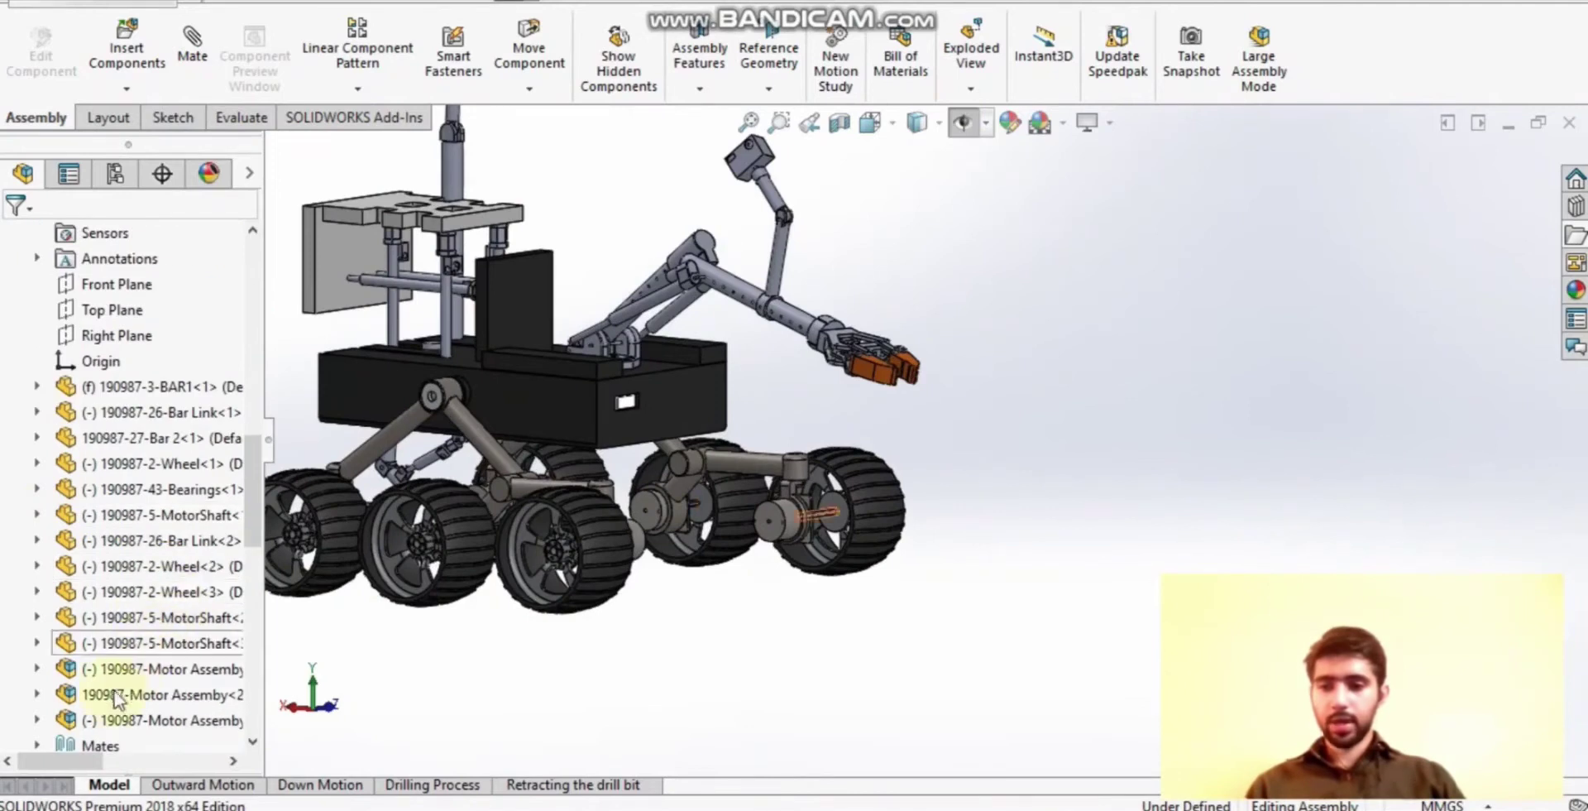
click(182, 667)
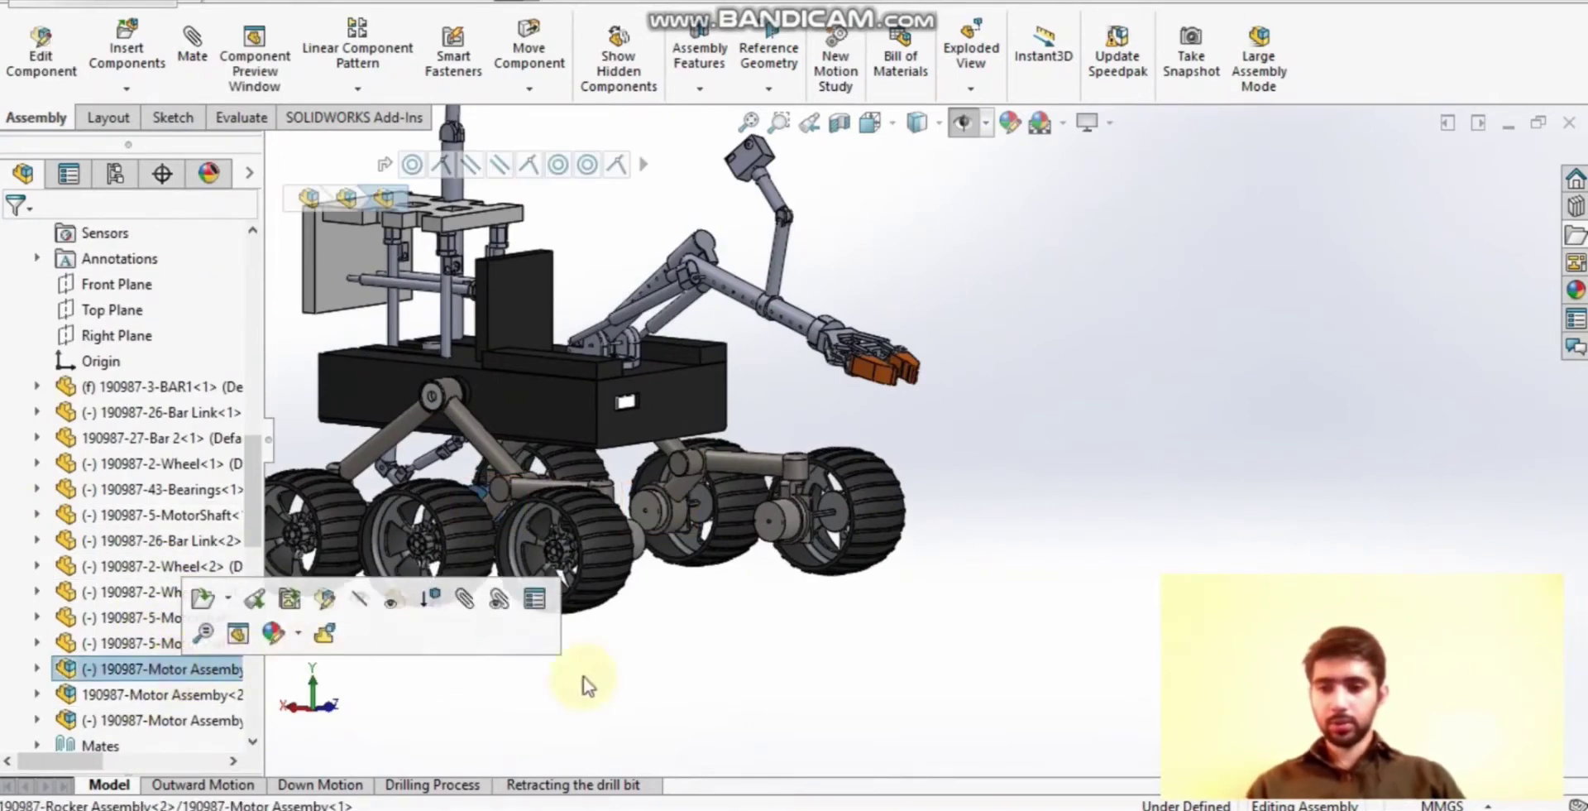
middle_drag(869, 712, 1088, 674)
scroll(861, 454, down, 3)
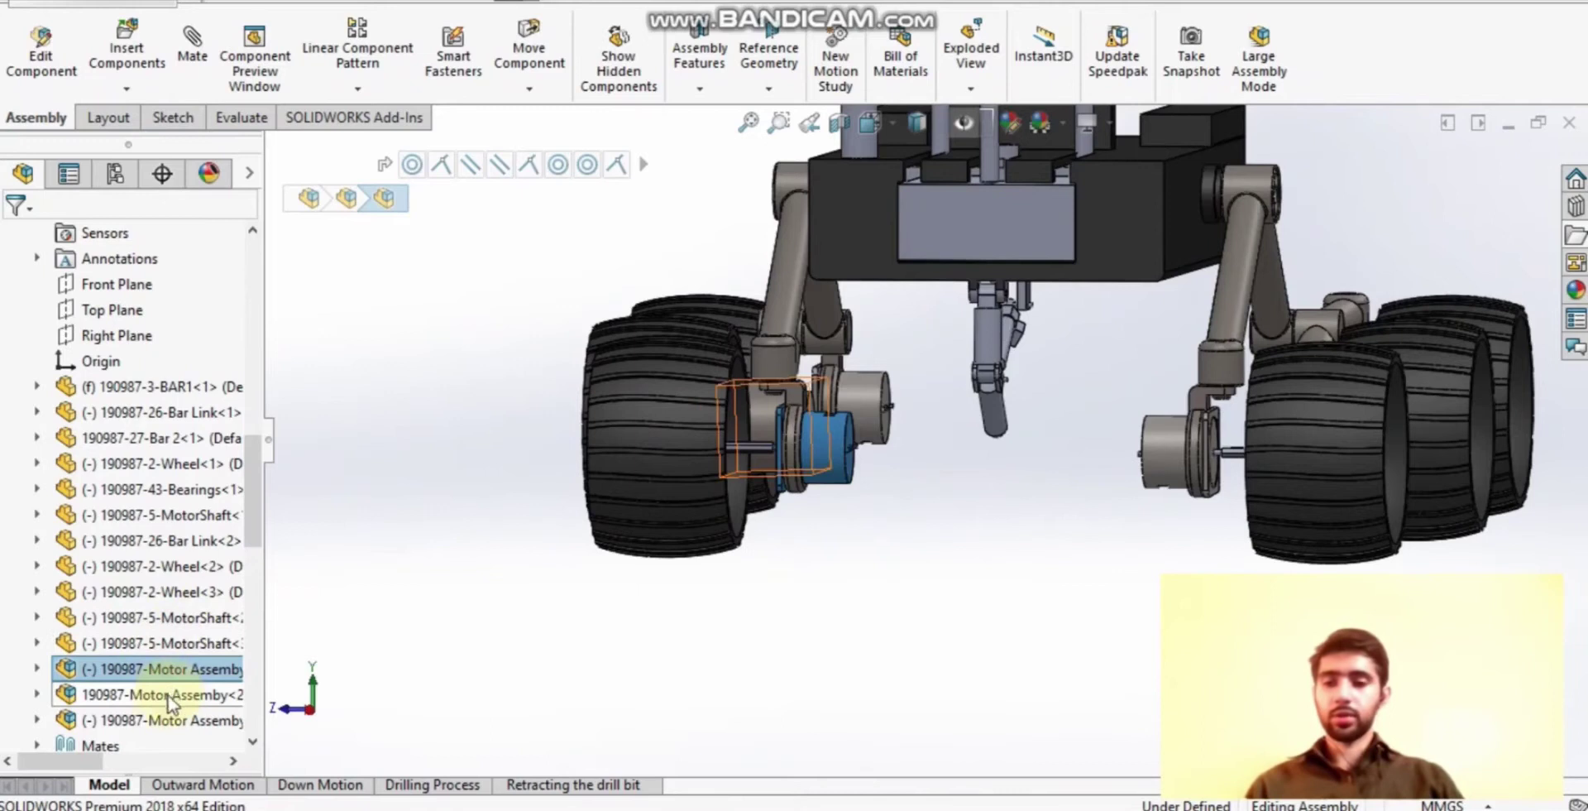
middle_drag(669, 697, 856, 609)
scroll(941, 484, up, 3)
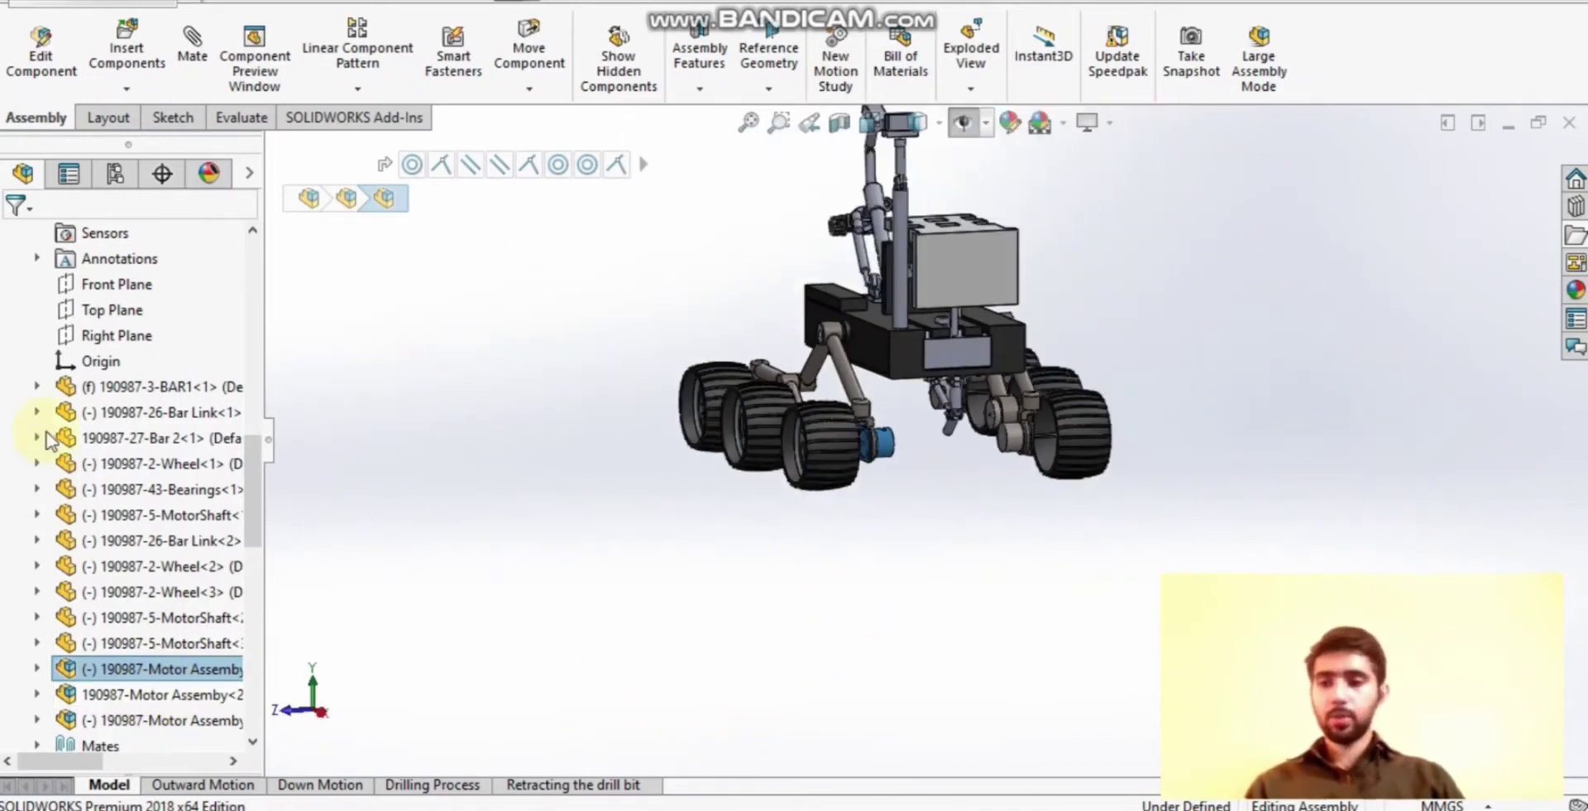
Collapse the 190987-Rocker Assembly<2> components and open the 190987-1-Box<1> part in its own window.
scroll(48, 439, up, 4)
click(10, 463)
middle_drag(852, 572, 959, 616)
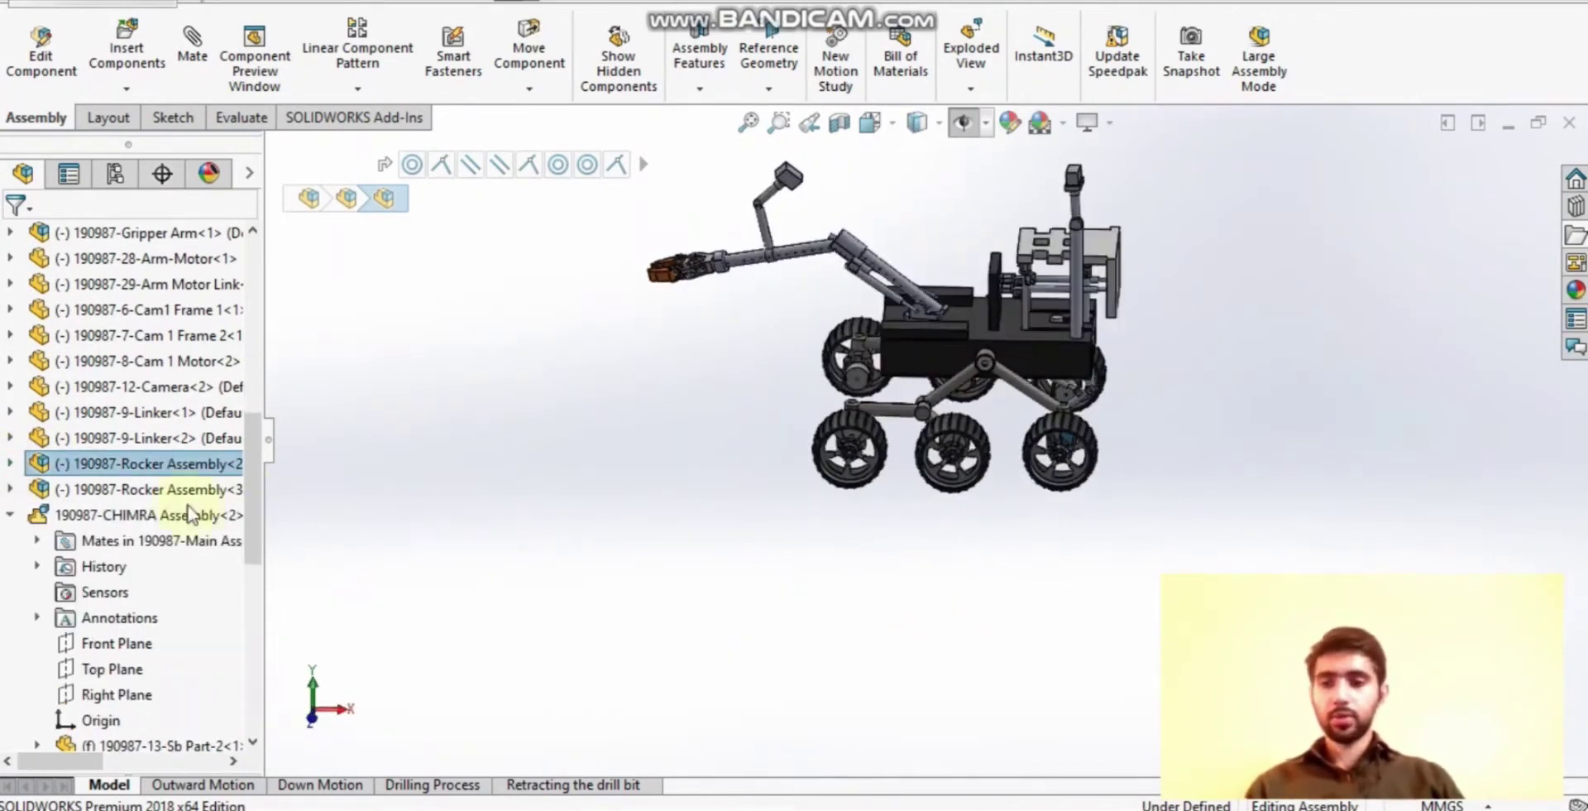
scroll(56, 517, up, 1)
scroll(71, 514, up, 7)
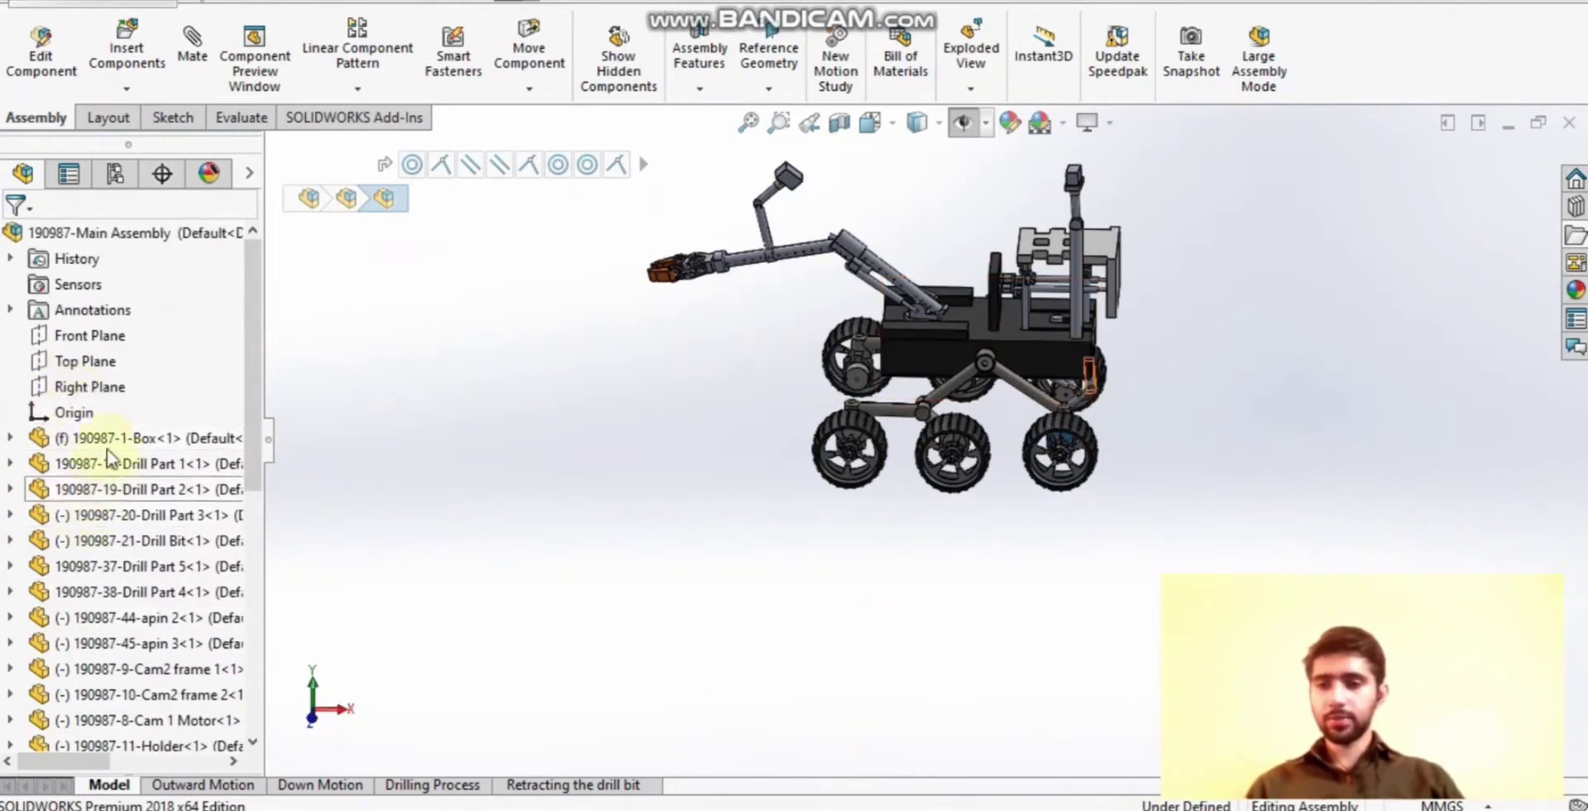
click(104, 438)
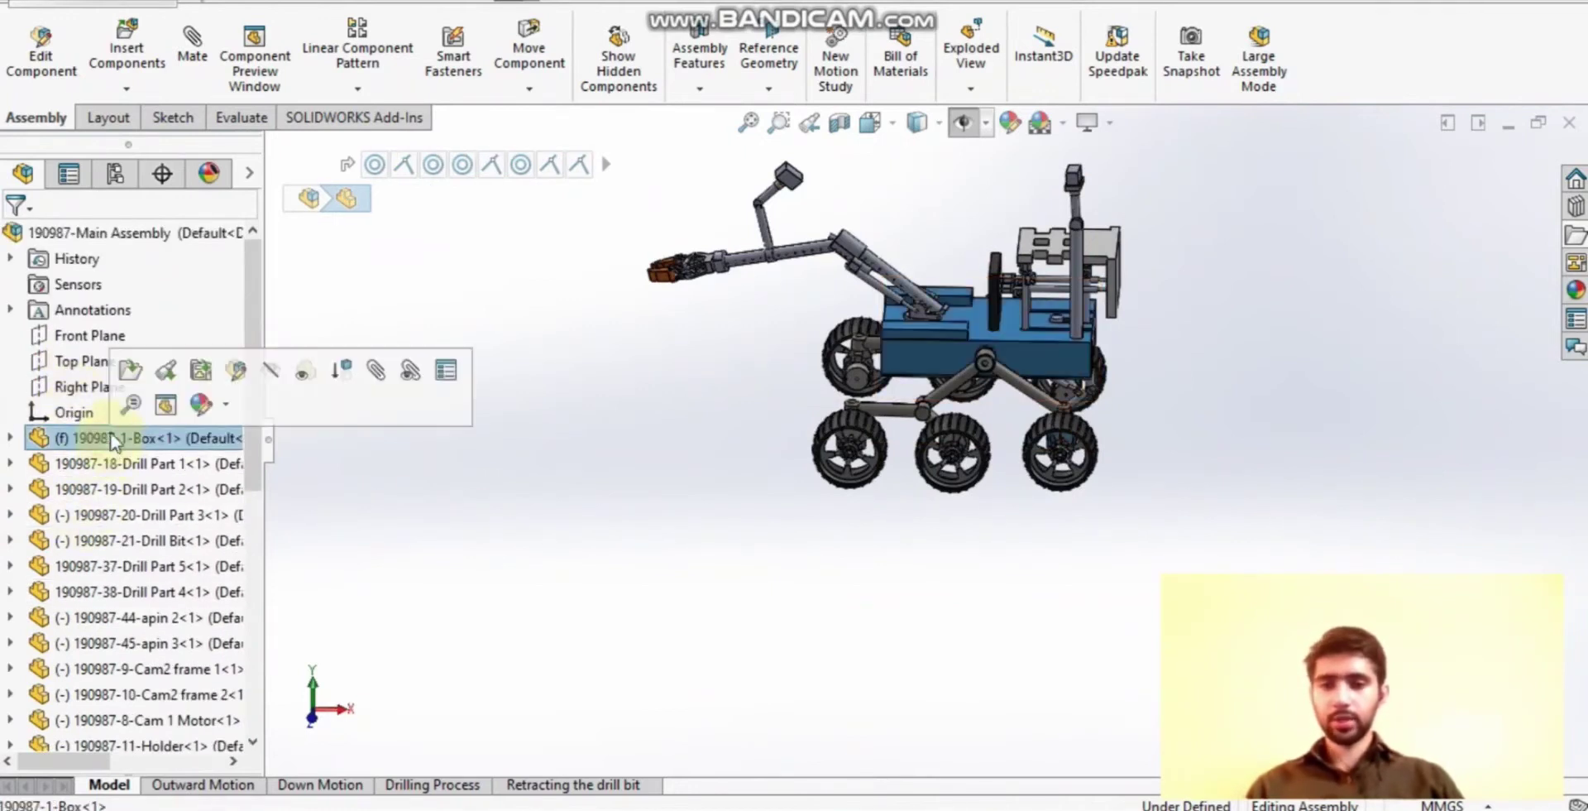
click(126, 372)
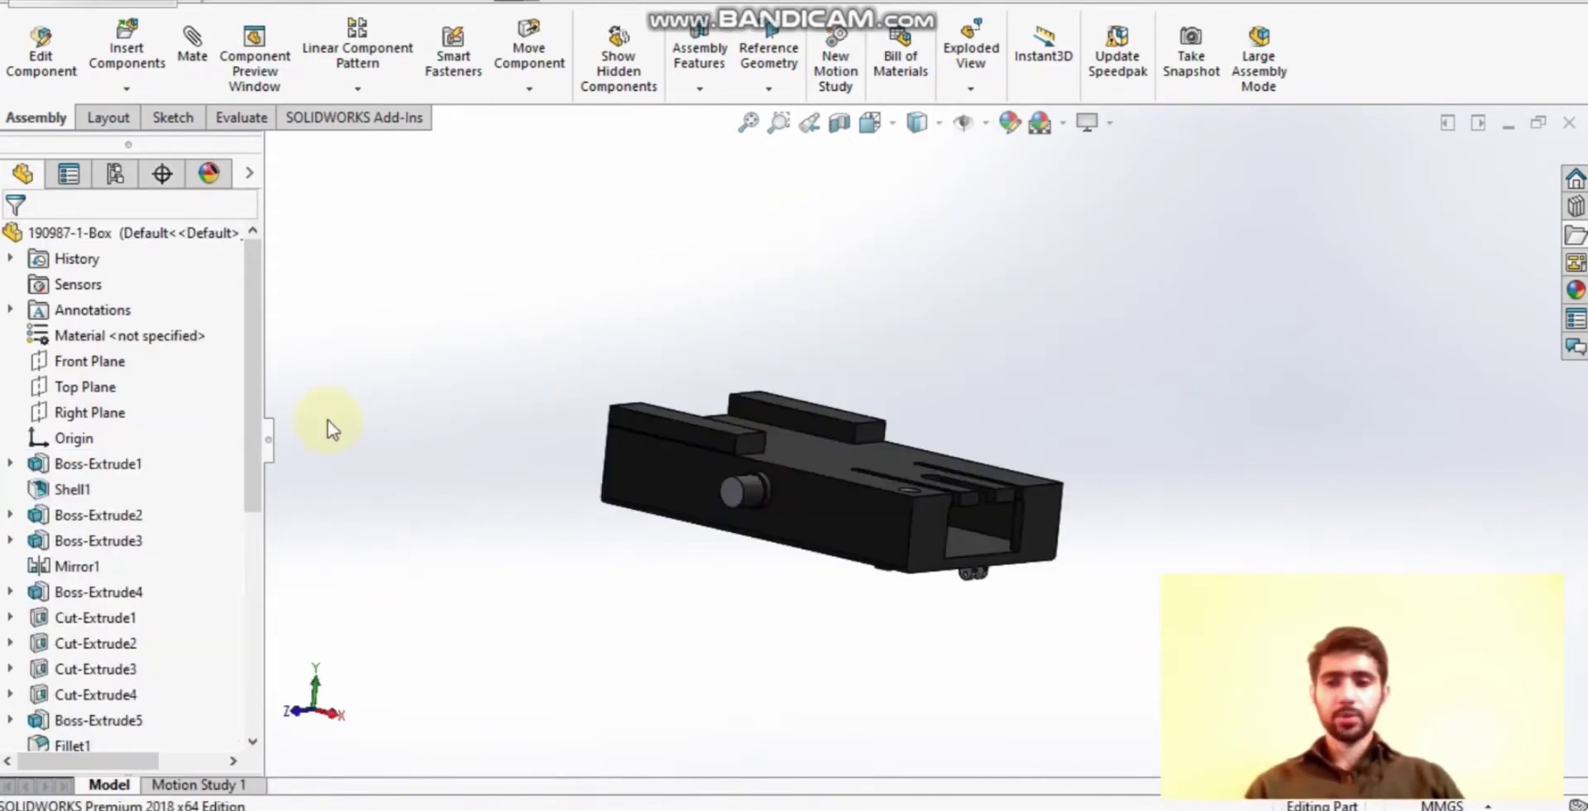
Inspect the box part from all sides, including its side shafts, slots, round holes and the rectangular front cut.
middle_drag(773, 492, 695, 504)
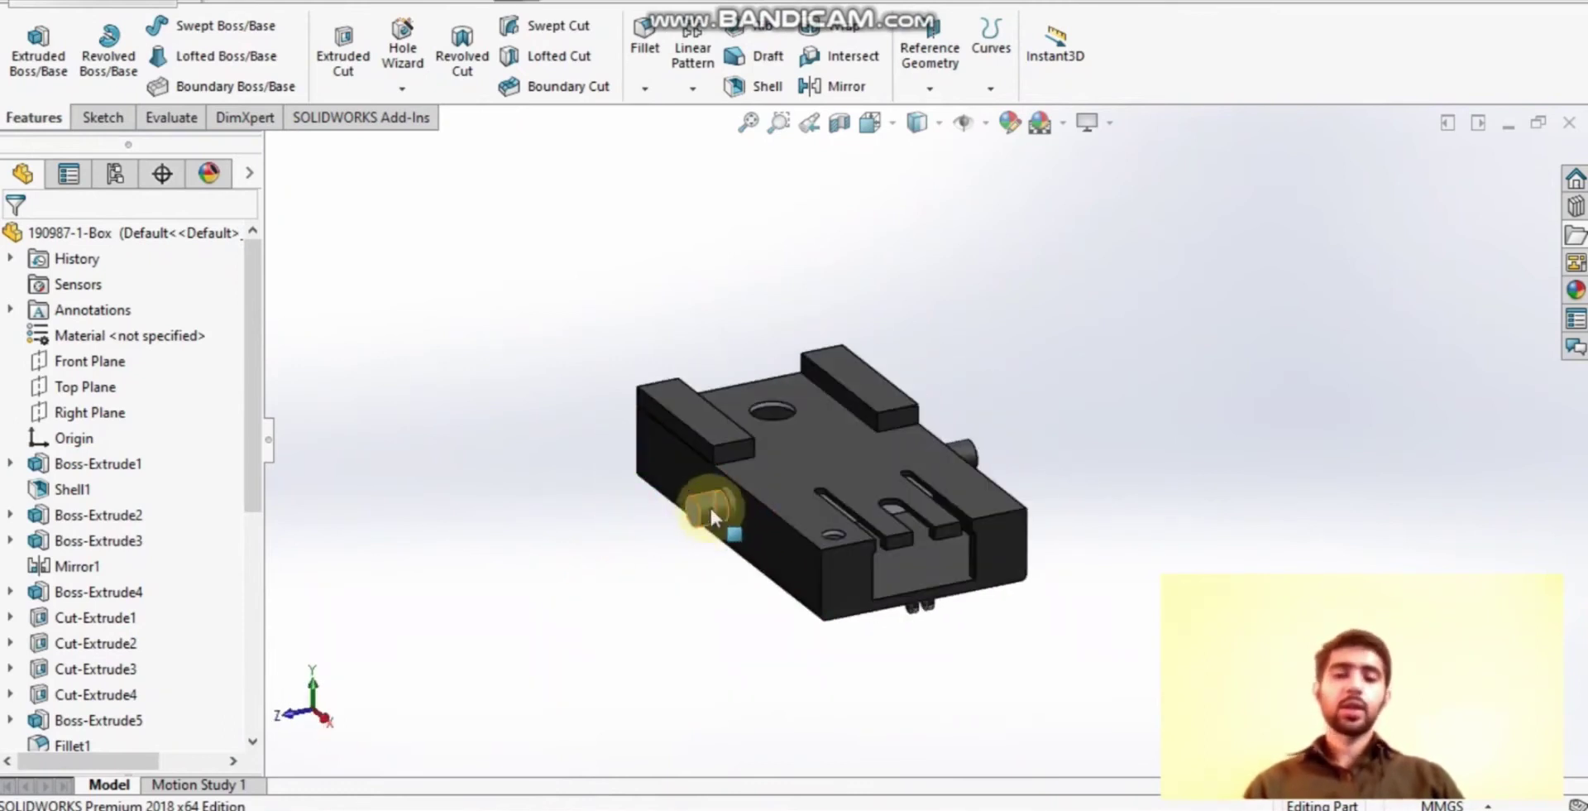
middle_drag(727, 532, 997, 680)
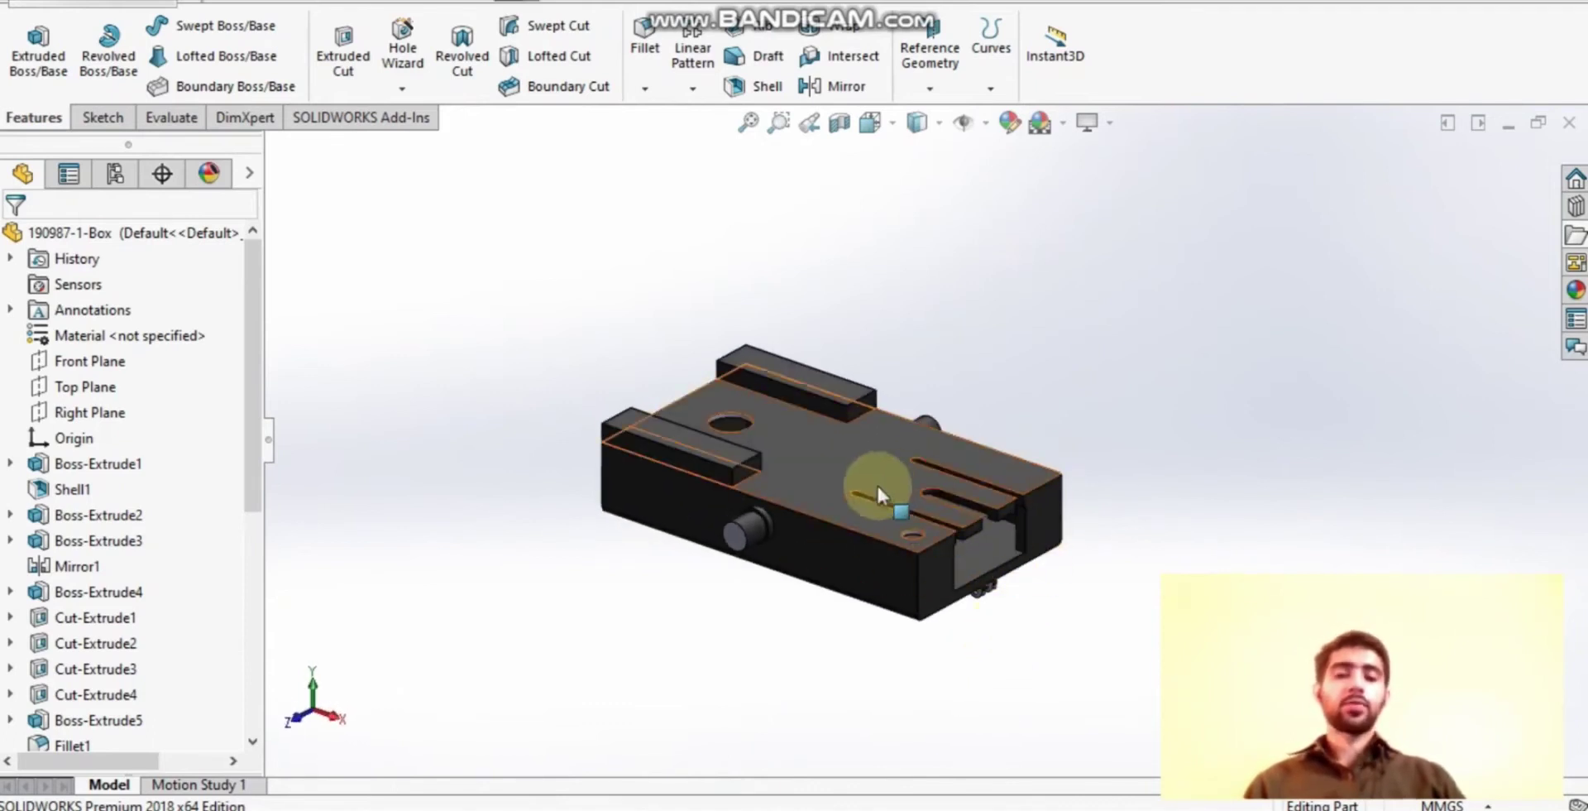
middle_drag(899, 479, 1043, 501)
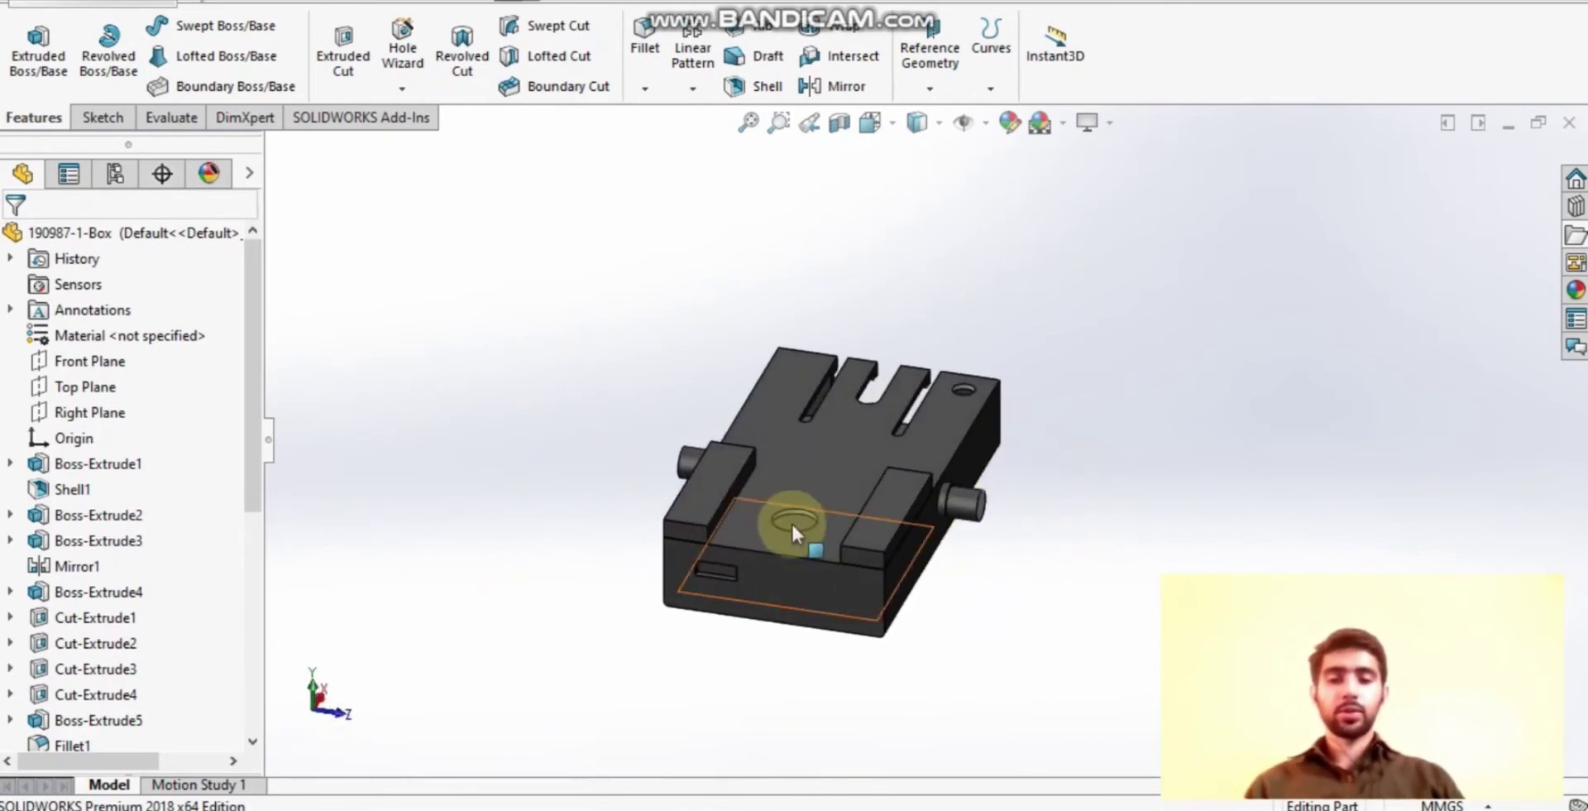
middle_drag(791, 576, 871, 532)
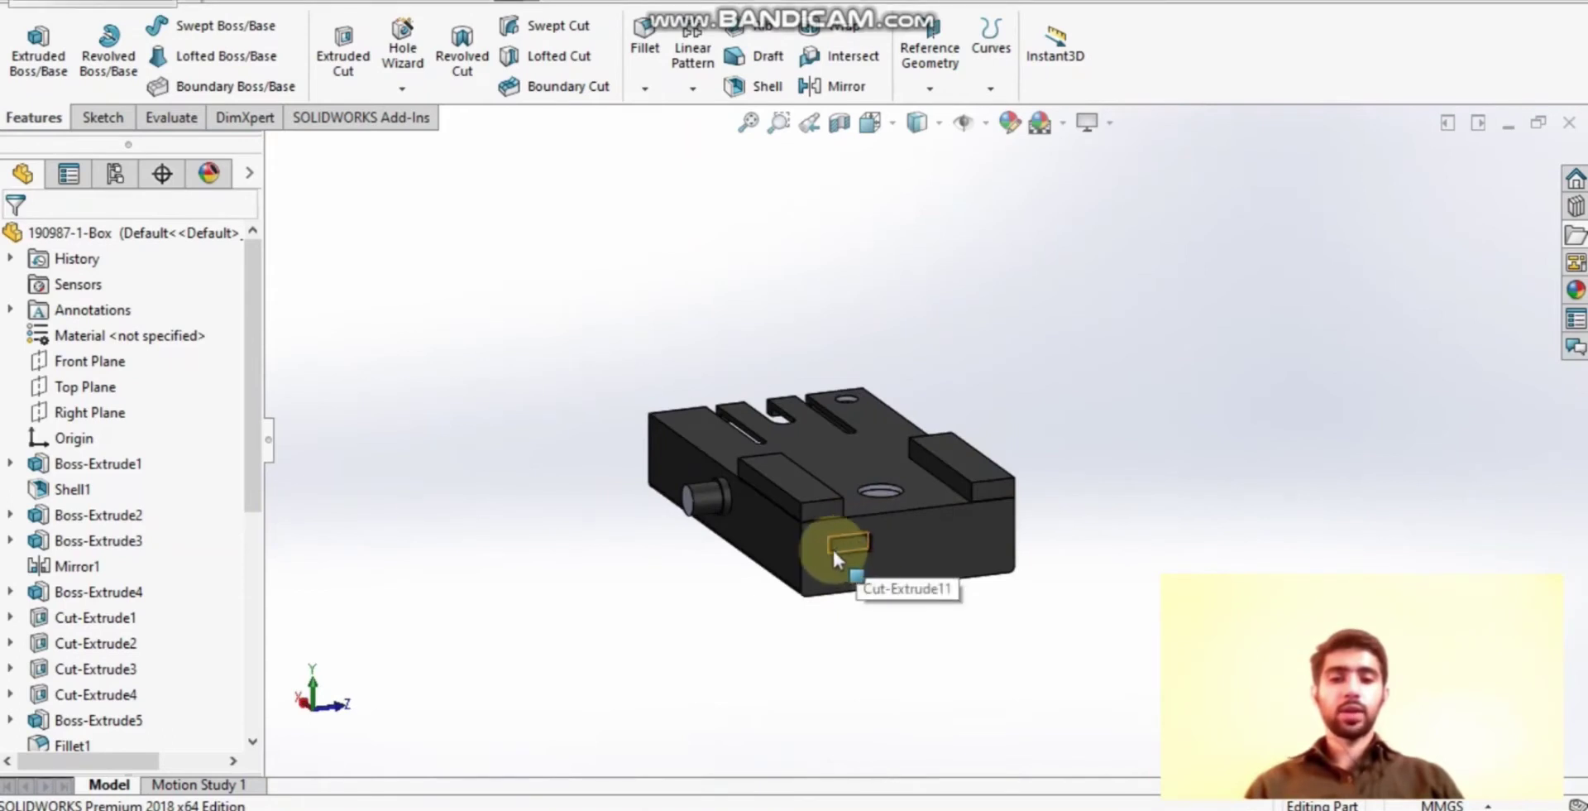
middle_drag(903, 582, 947, 582)
scroll(1023, 476, down, 3)
middle_drag(1010, 528, 1084, 529)
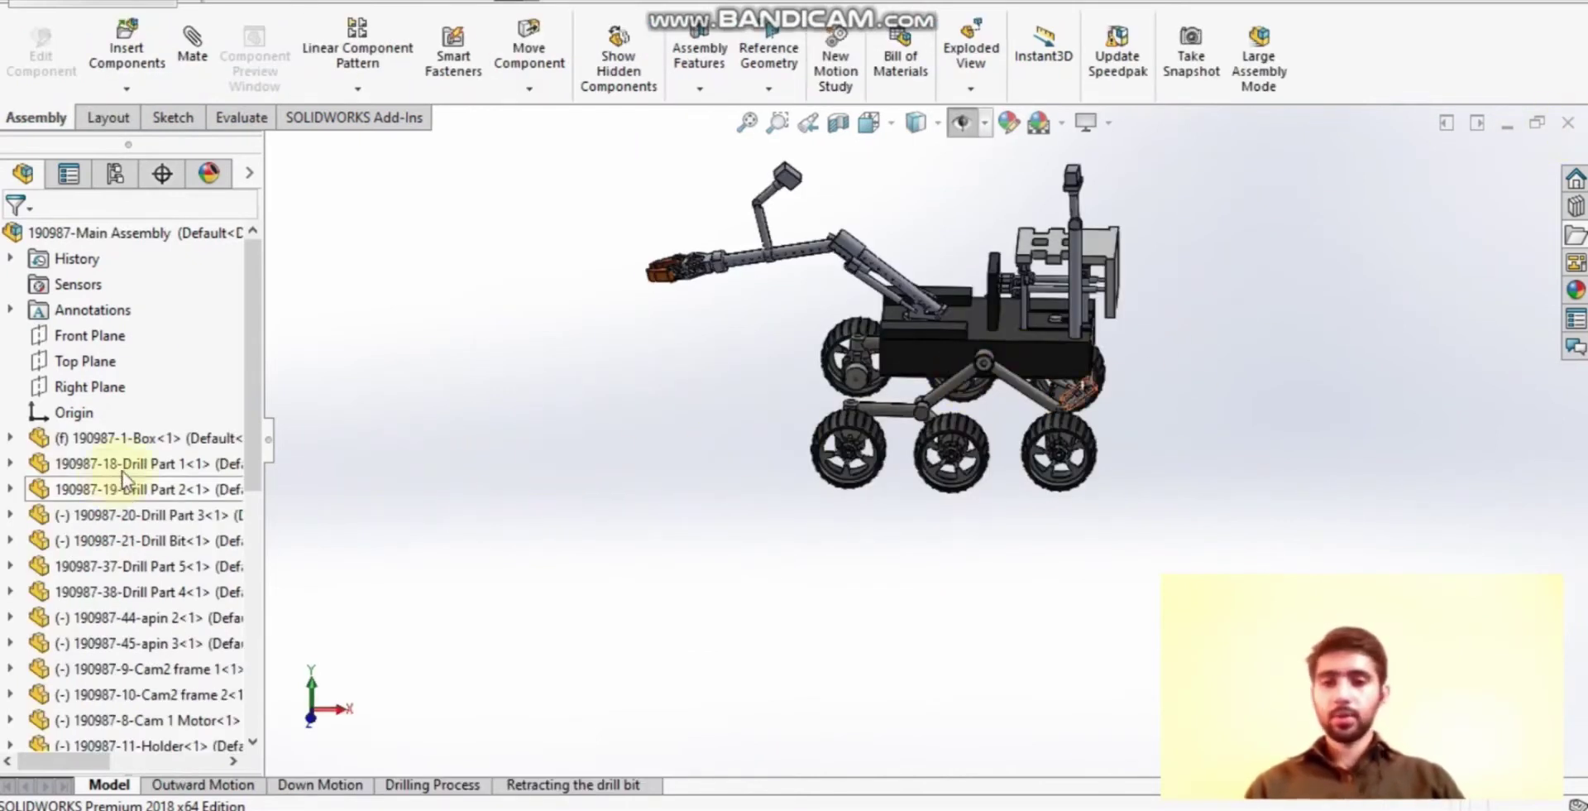
In the main assembly, highlight 190987-18-Drill Part 1<1> and 190987-19-Drill Part 2<1> in turn and inspect them up close under the chassis.
click(128, 466)
middle_drag(1106, 579, 971, 488)
scroll(973, 486, down, 2)
scroll(974, 366, down, 1)
middle_drag(973, 364, 1187, 318)
scroll(1192, 319, down, 1)
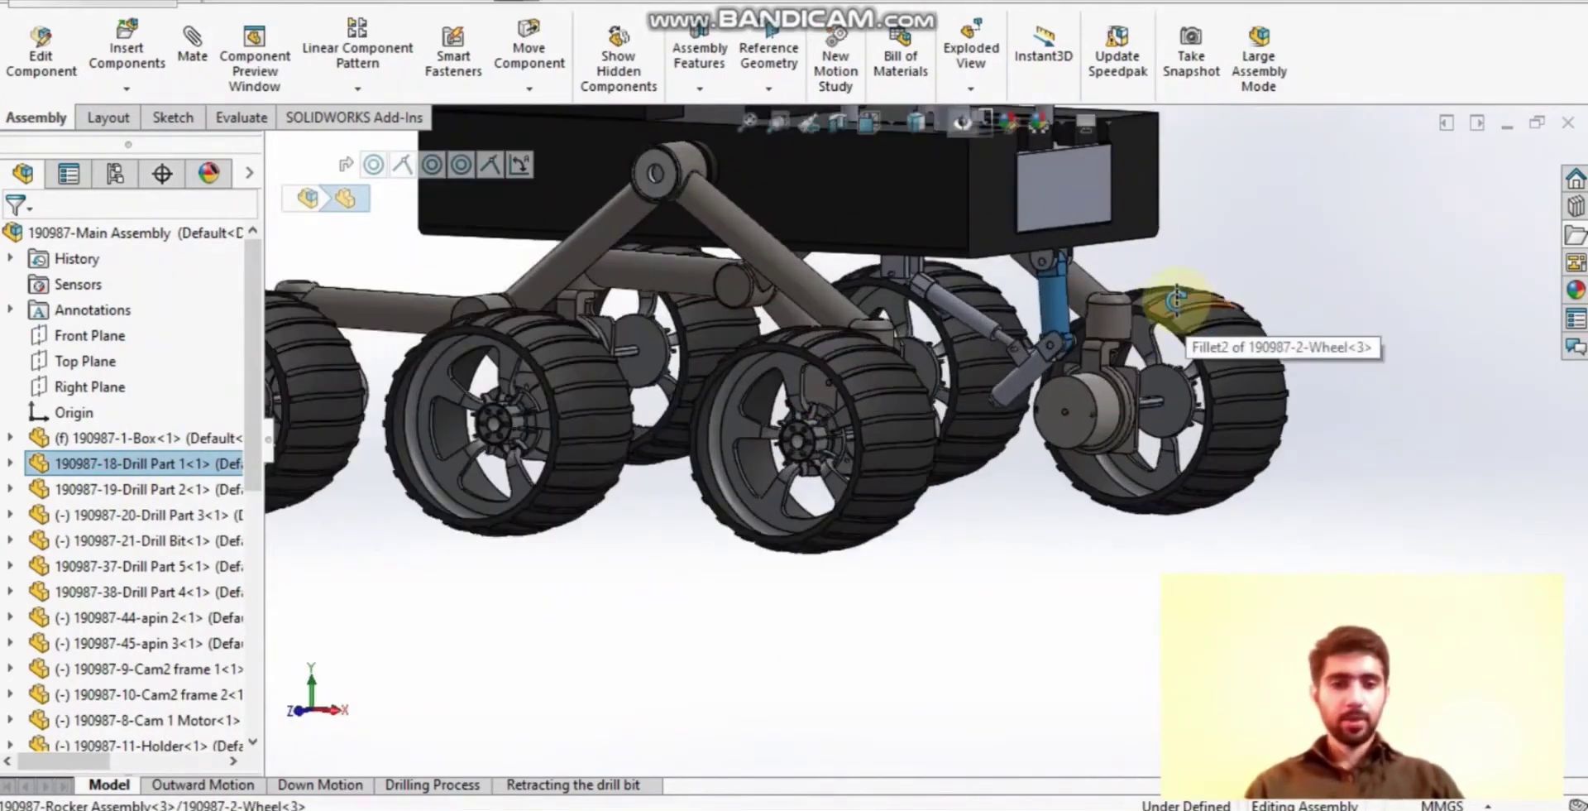
scroll(1191, 298, down, 3)
scroll(1156, 259, down, 2)
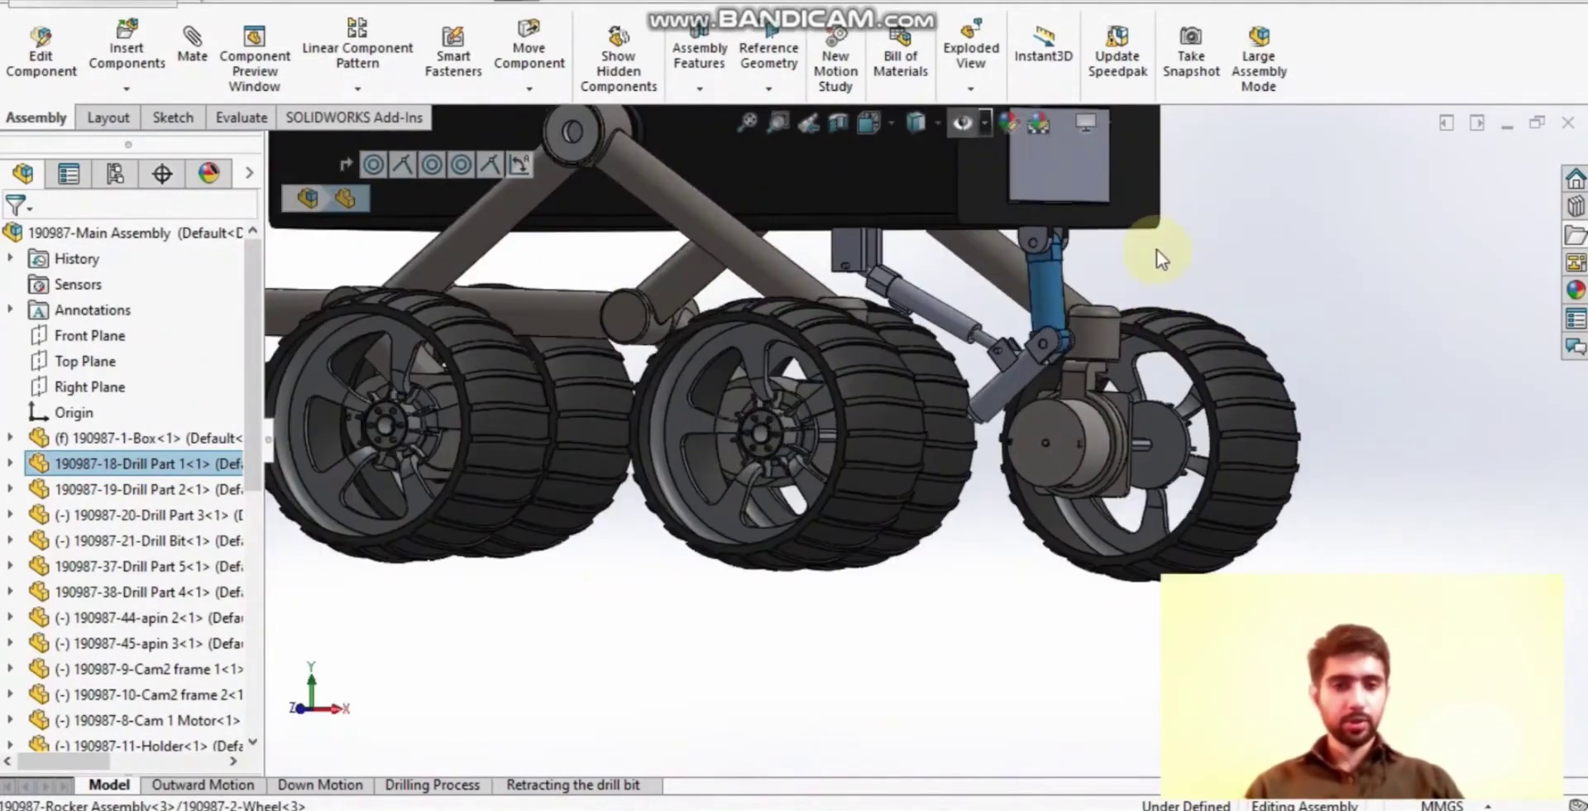
middle_drag(1150, 255, 1026, 298)
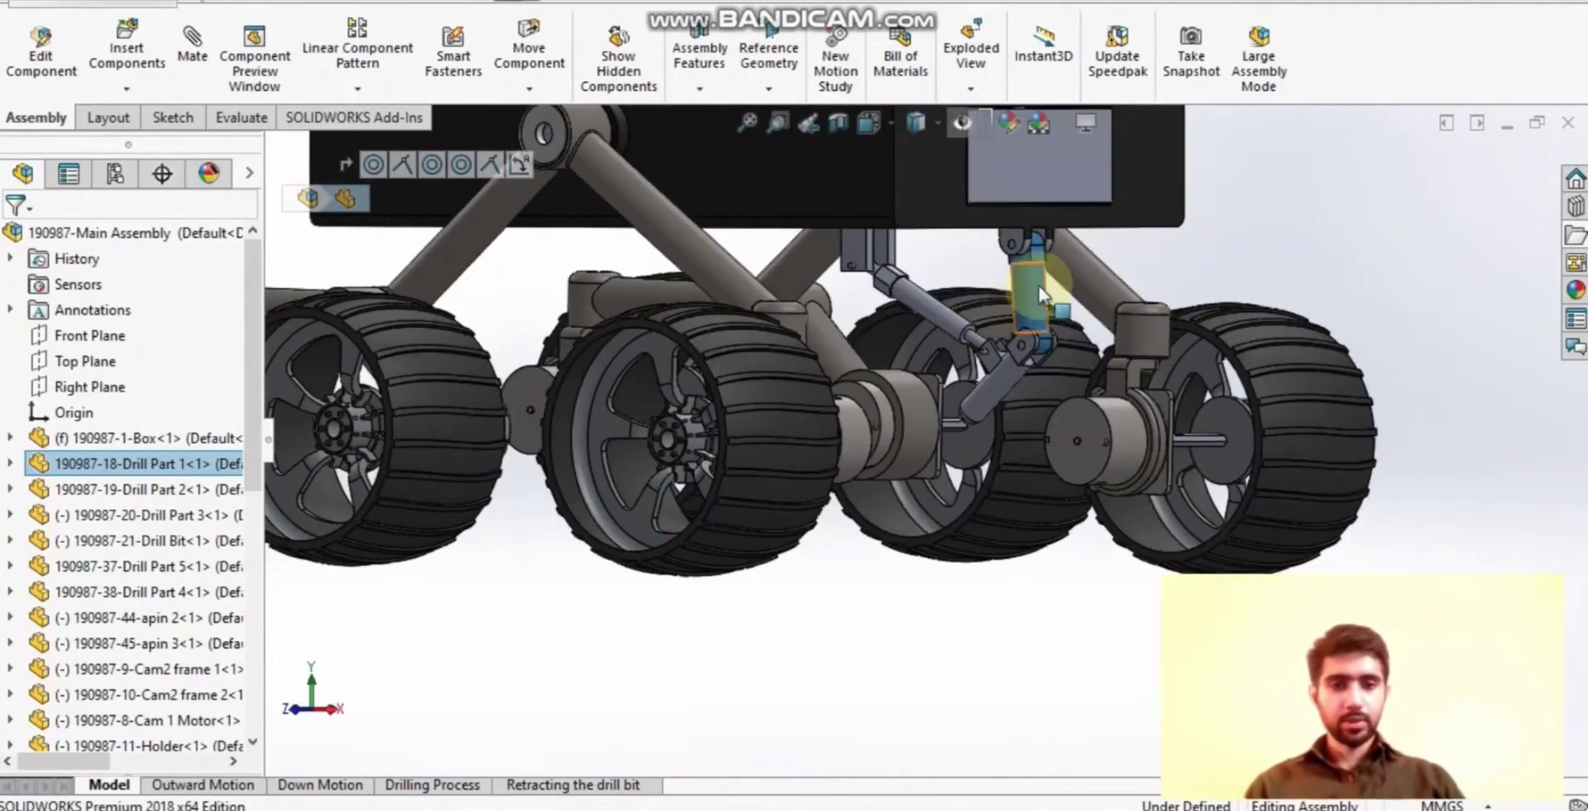
click(112, 489)
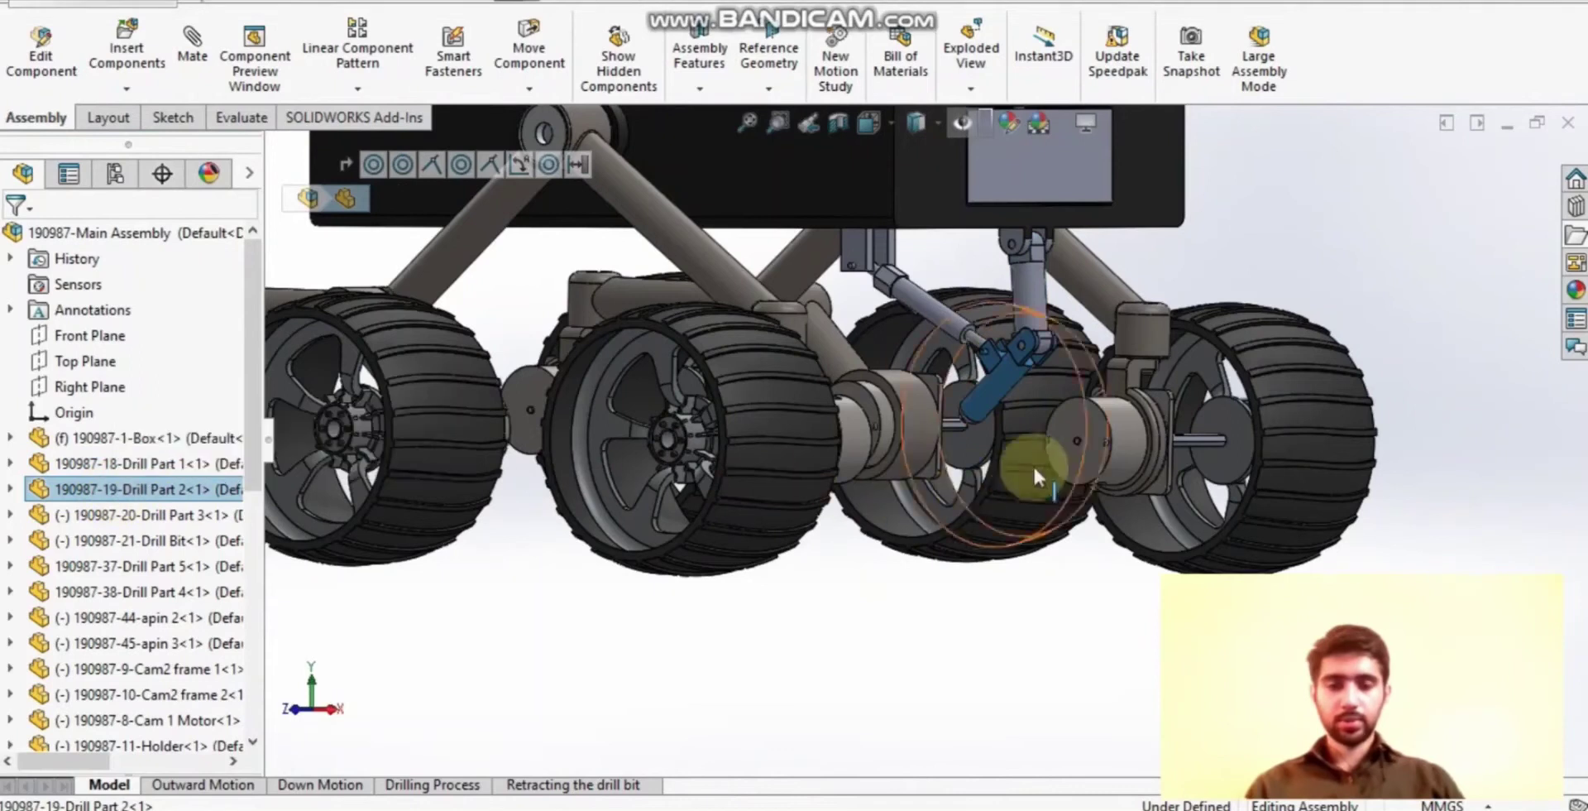
mouse_move(1001, 403)
middle_down()
mouse_move(1007, 383)
mouse_move(1019, 399)
middle_up()
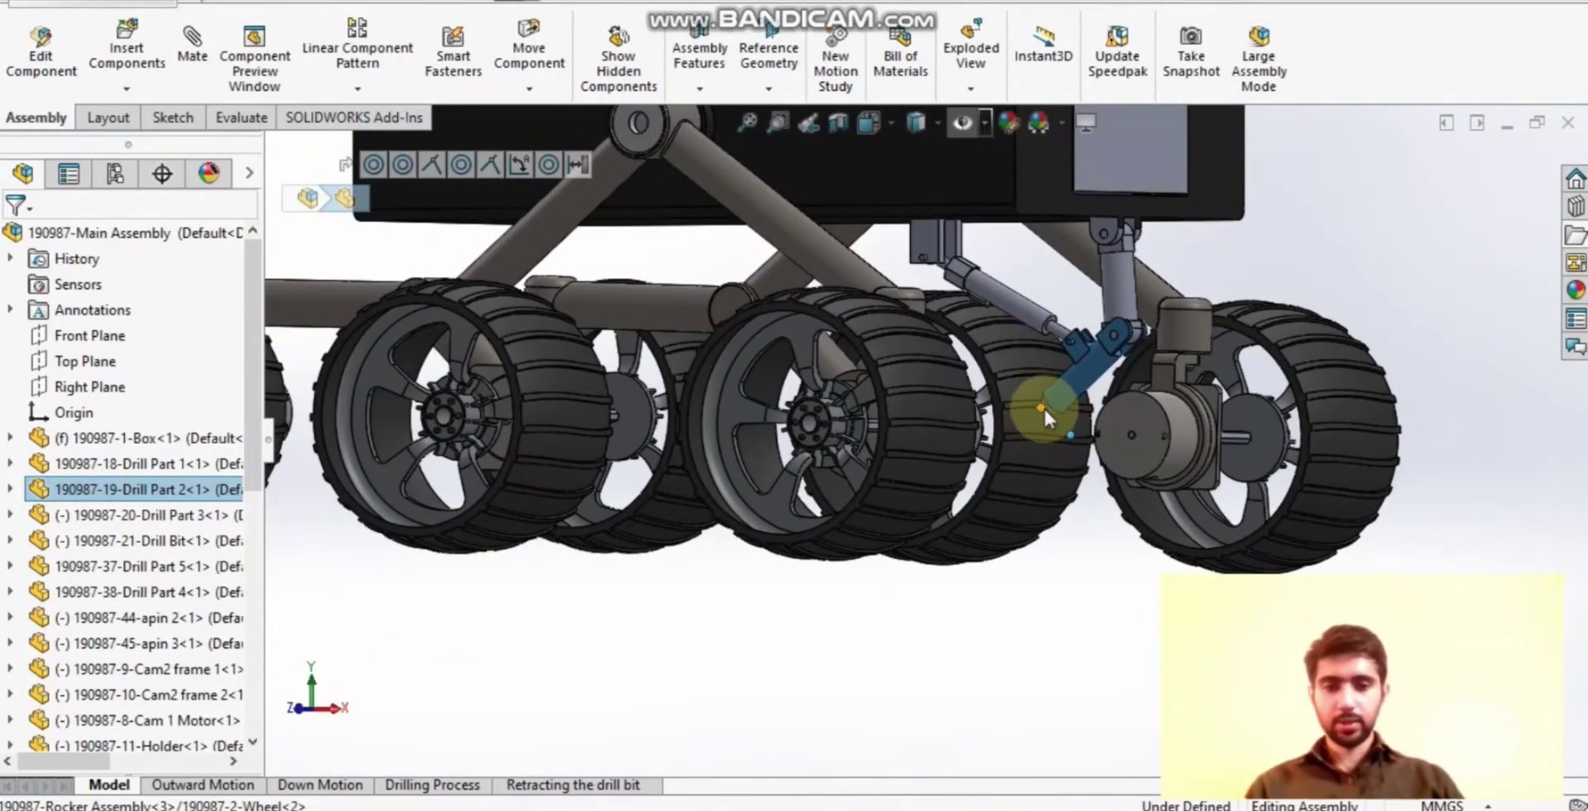
Highlight 190987-20-Drill Part 3<1> and 190987-21-Drill Bit<1> in turn and inspect the drill under the chassis.
click(145, 516)
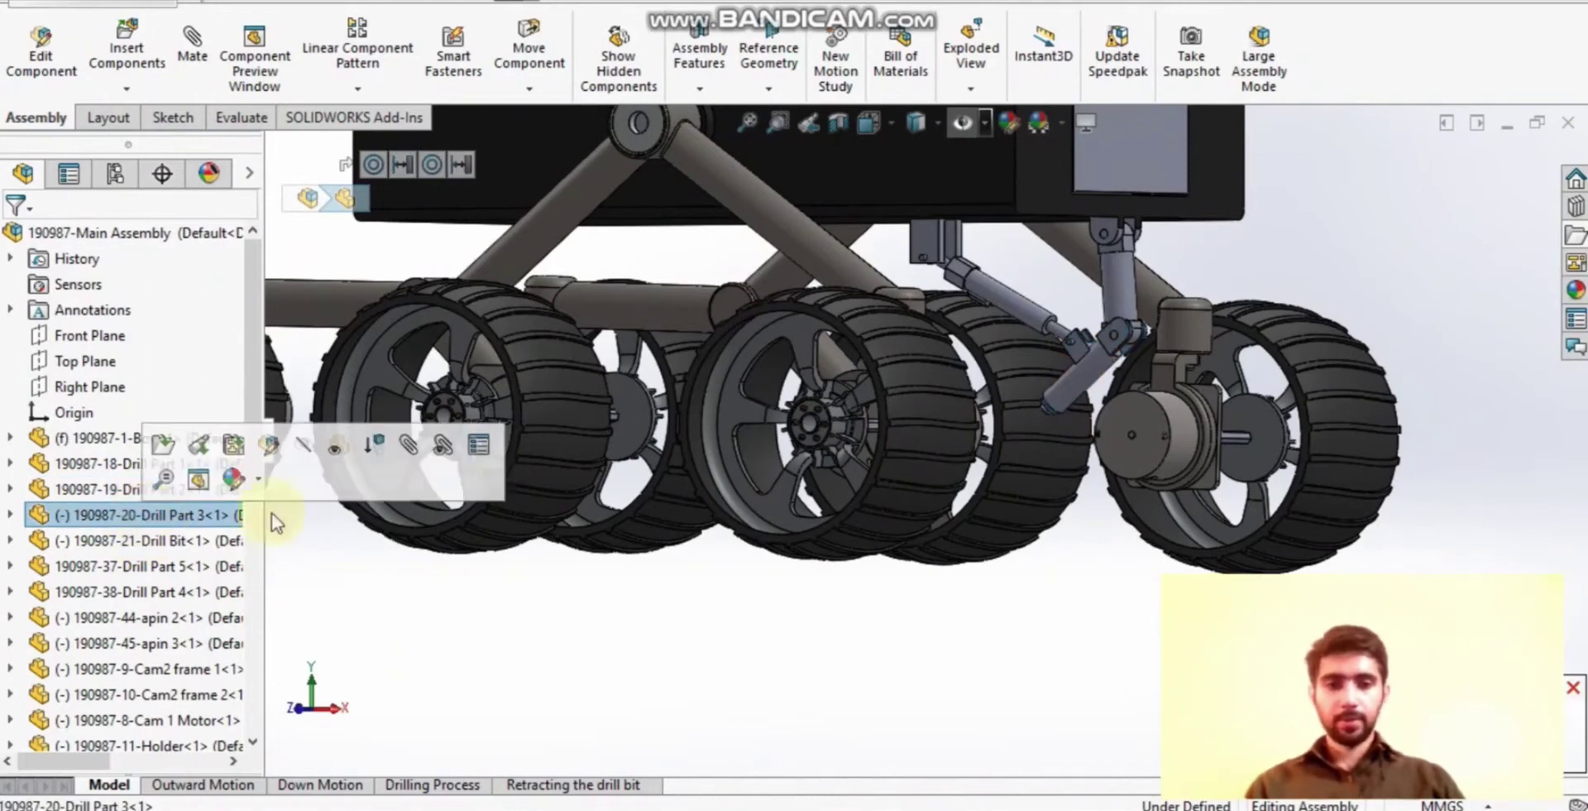
mouse_move(1029, 525)
middle_down()
mouse_move(986, 527)
mouse_move(999, 521)
middle_up()
click(141, 540)
middle_drag(657, 637, 919, 546)
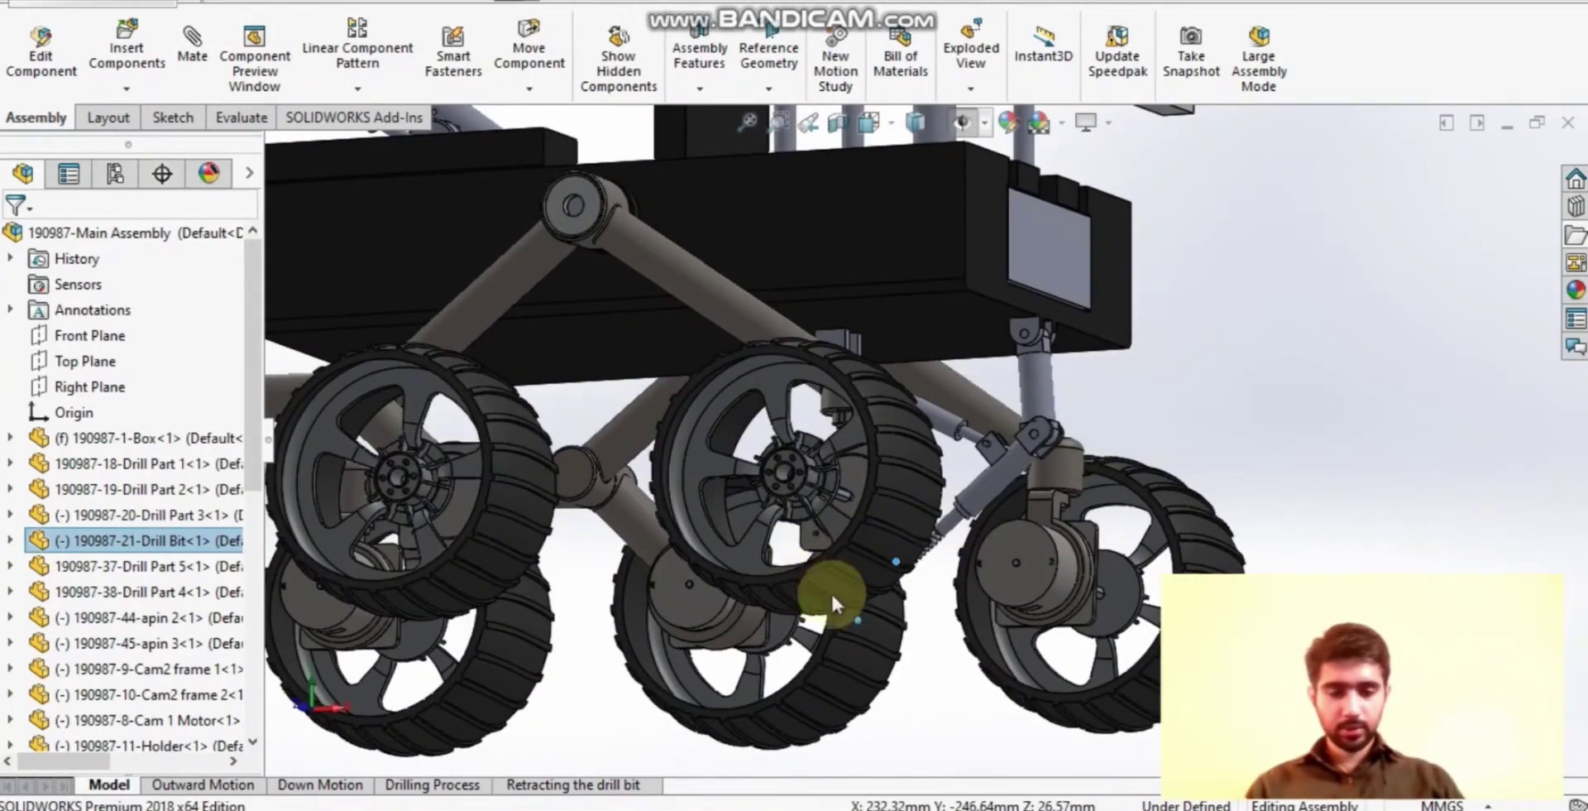
middle_drag(917, 631, 831, 533)
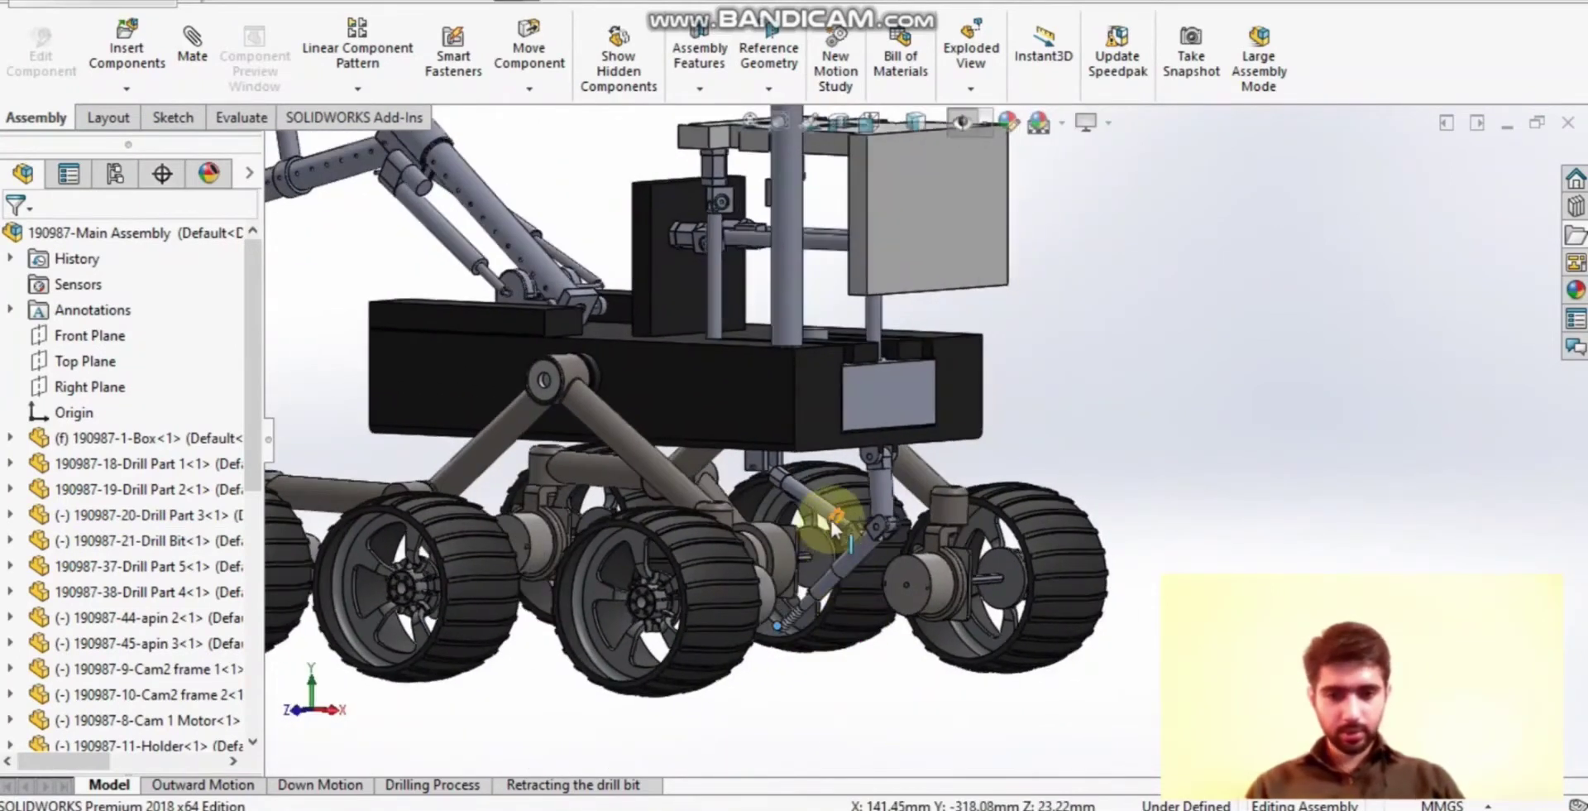
Highlight the drill linkage parts in the model and swing the lower drill arm to a vertical drilling position beside the front wheel.
click(843, 525)
click(842, 564)
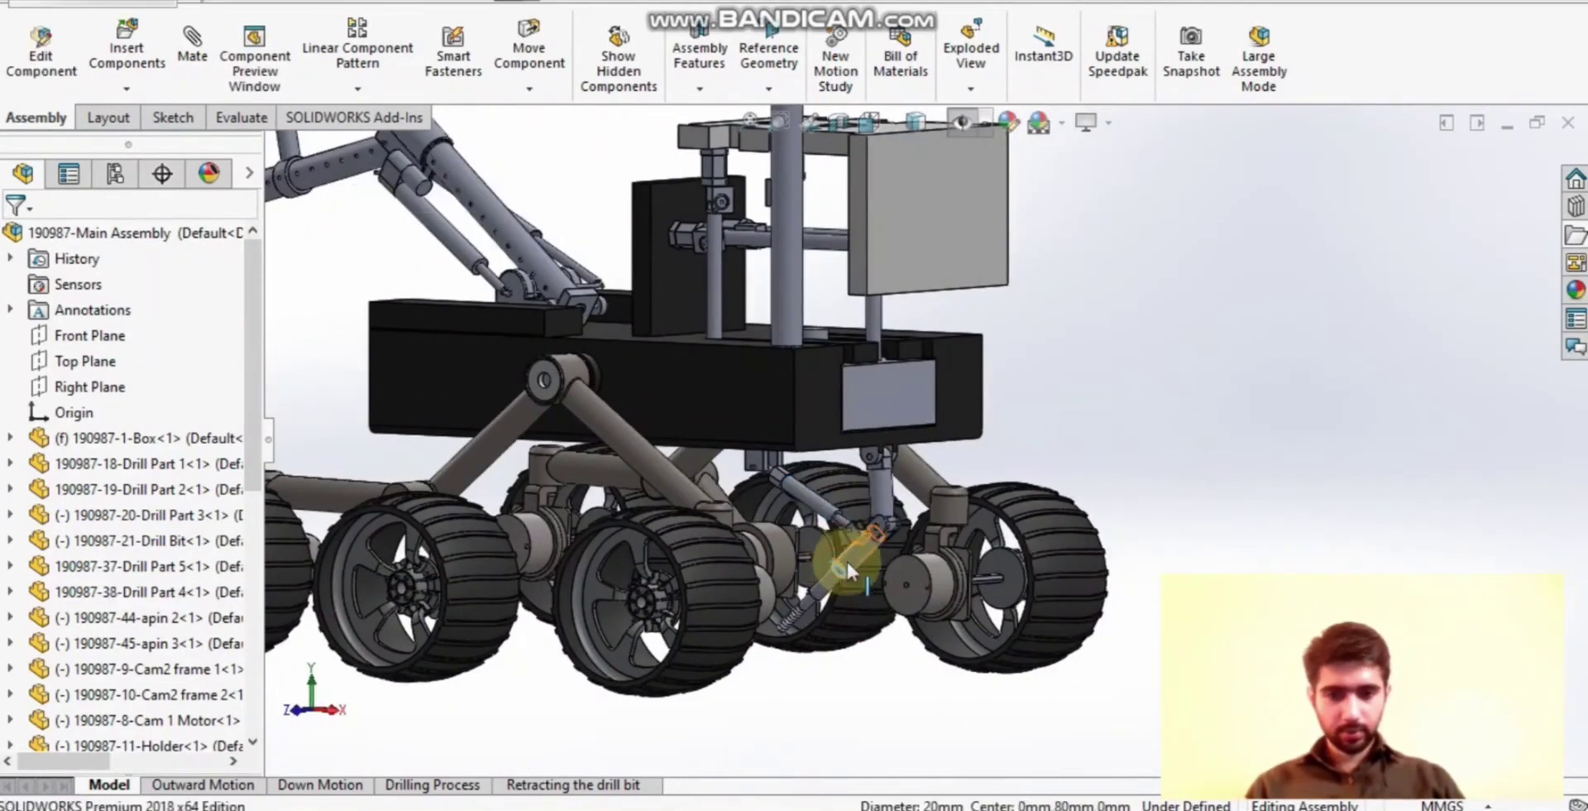
click(842, 563)
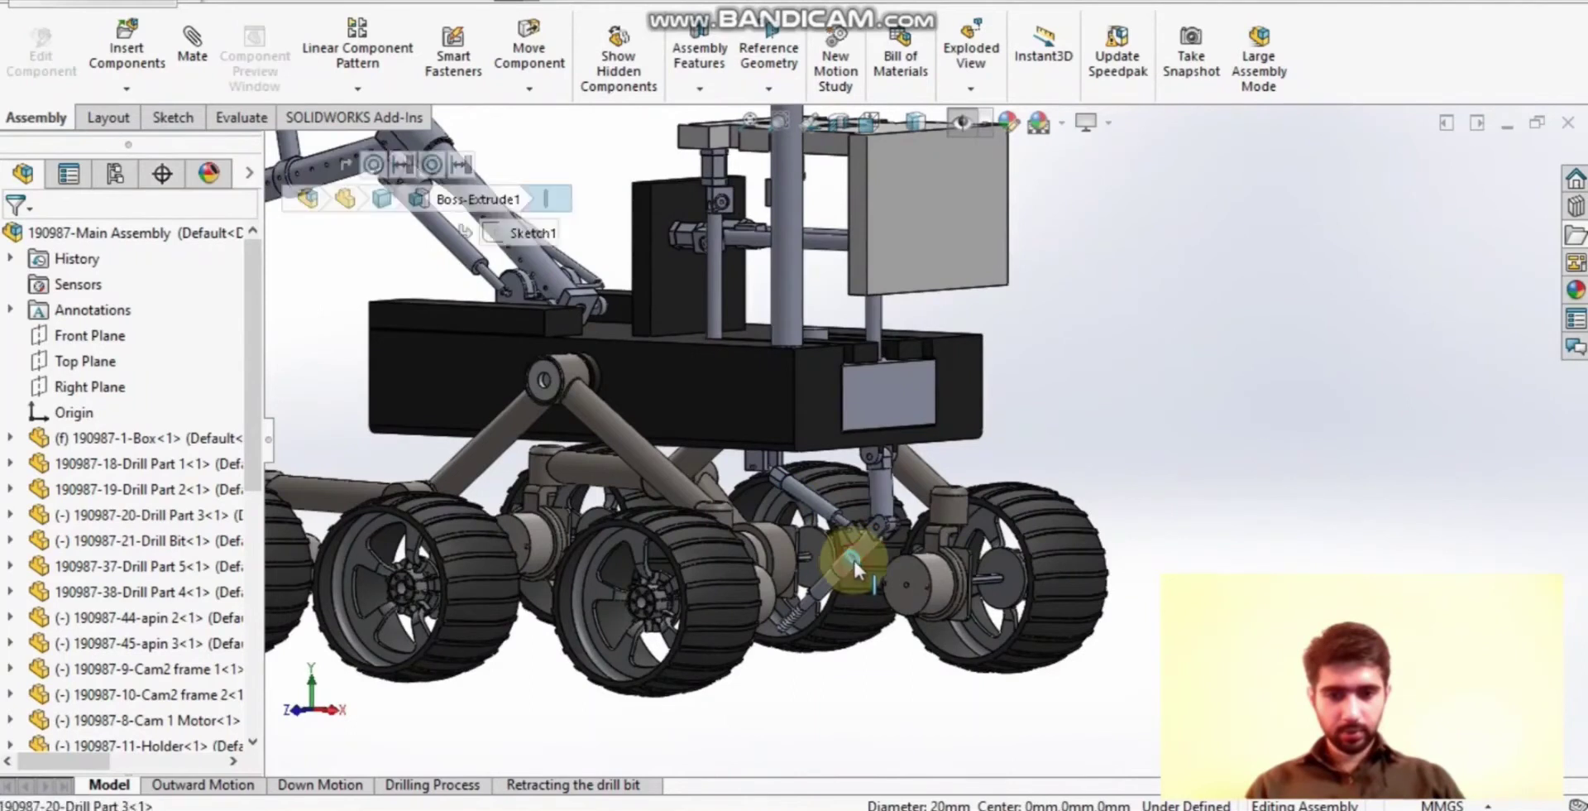
click(817, 589)
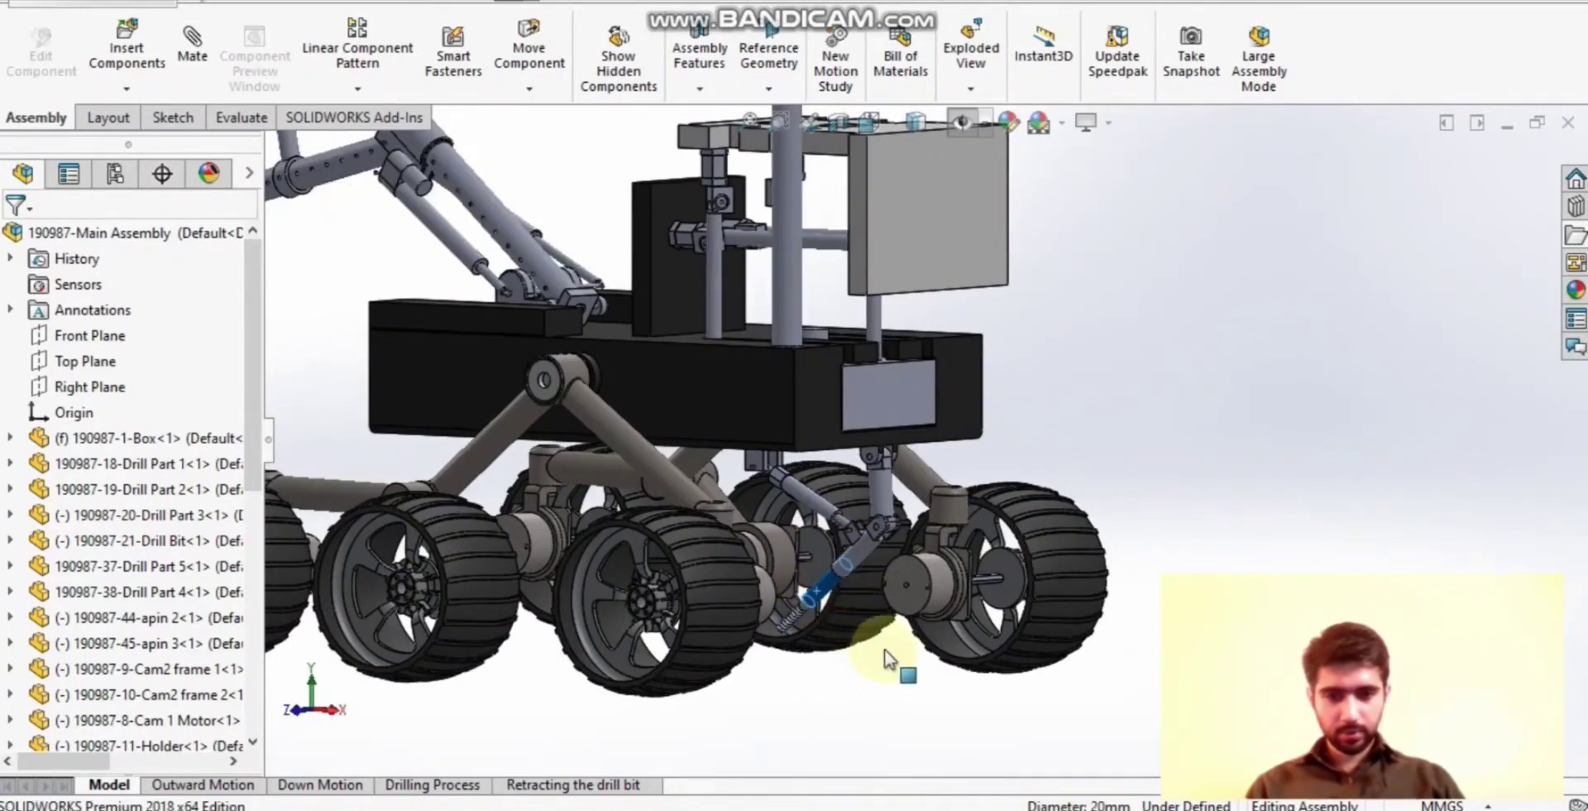
drag(852, 528, 975, 616)
click(1031, 754)
scroll(919, 687, down, 5)
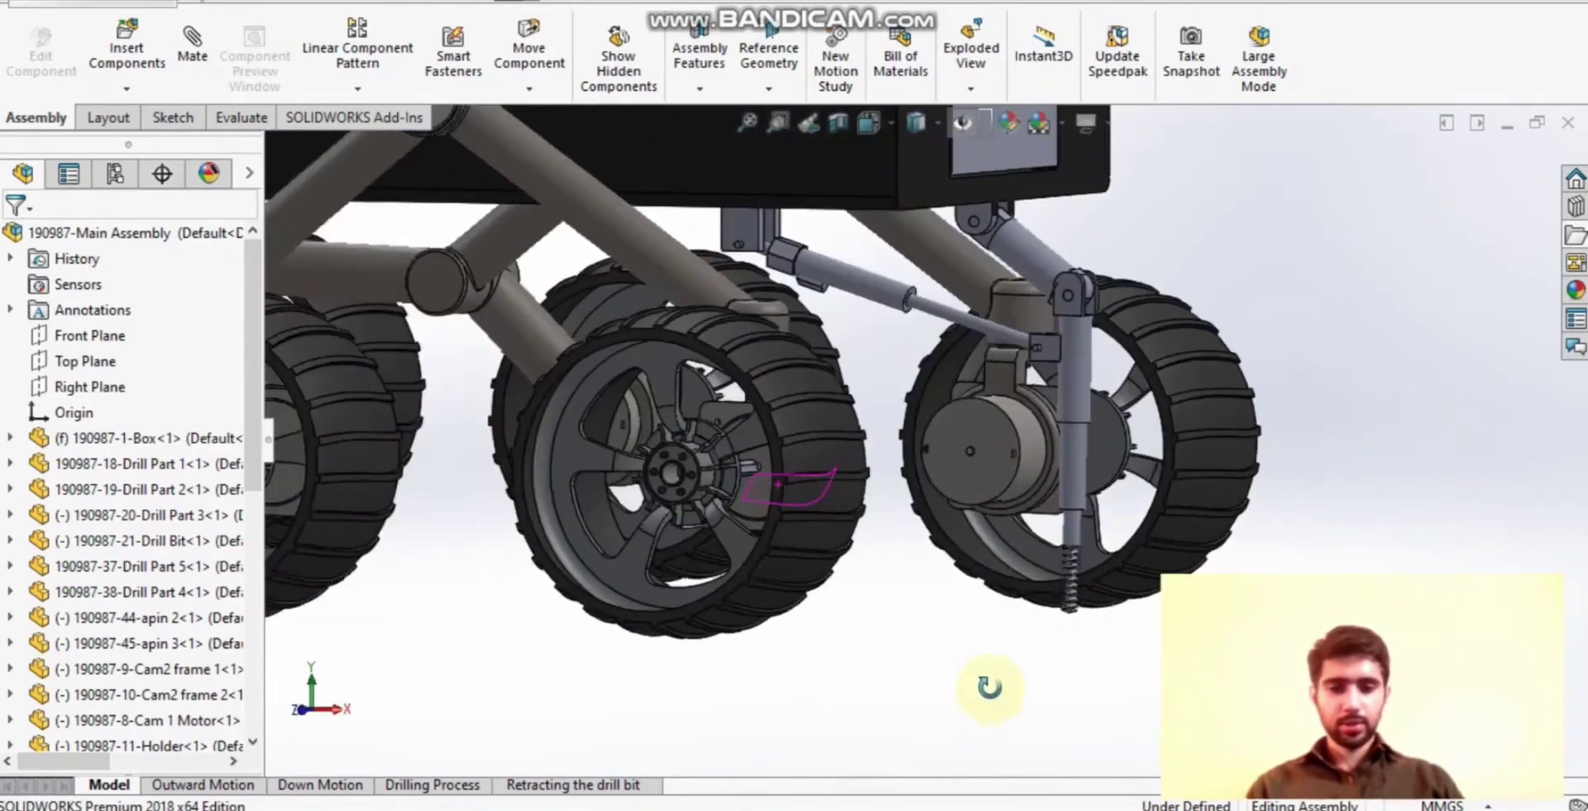
Retract the drill bit into its housing and fold the drill arm back under the chassis.
drag(1074, 612, 1069, 456)
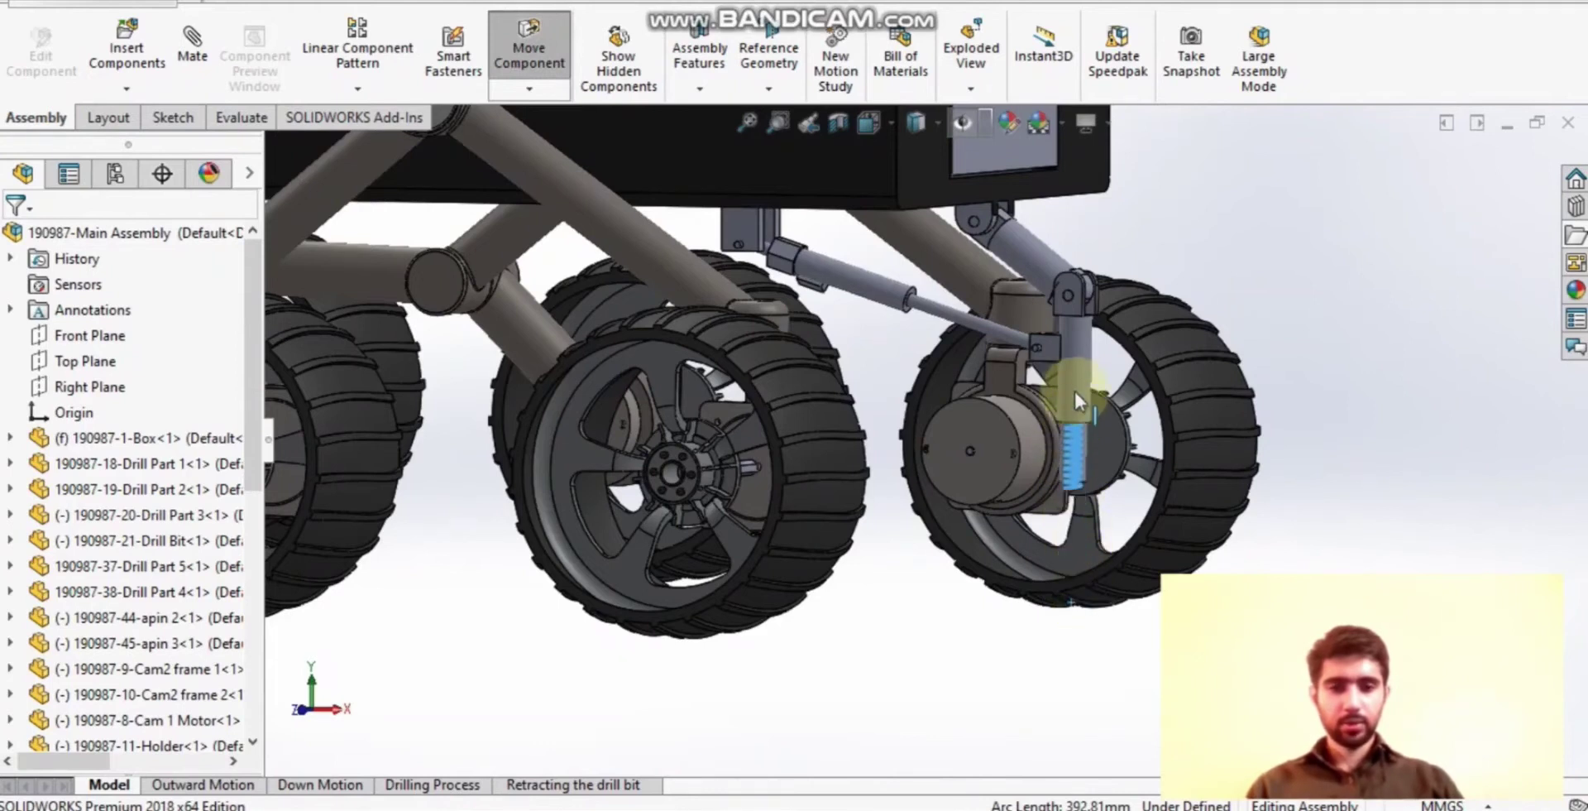
drag(984, 322, 741, 212)
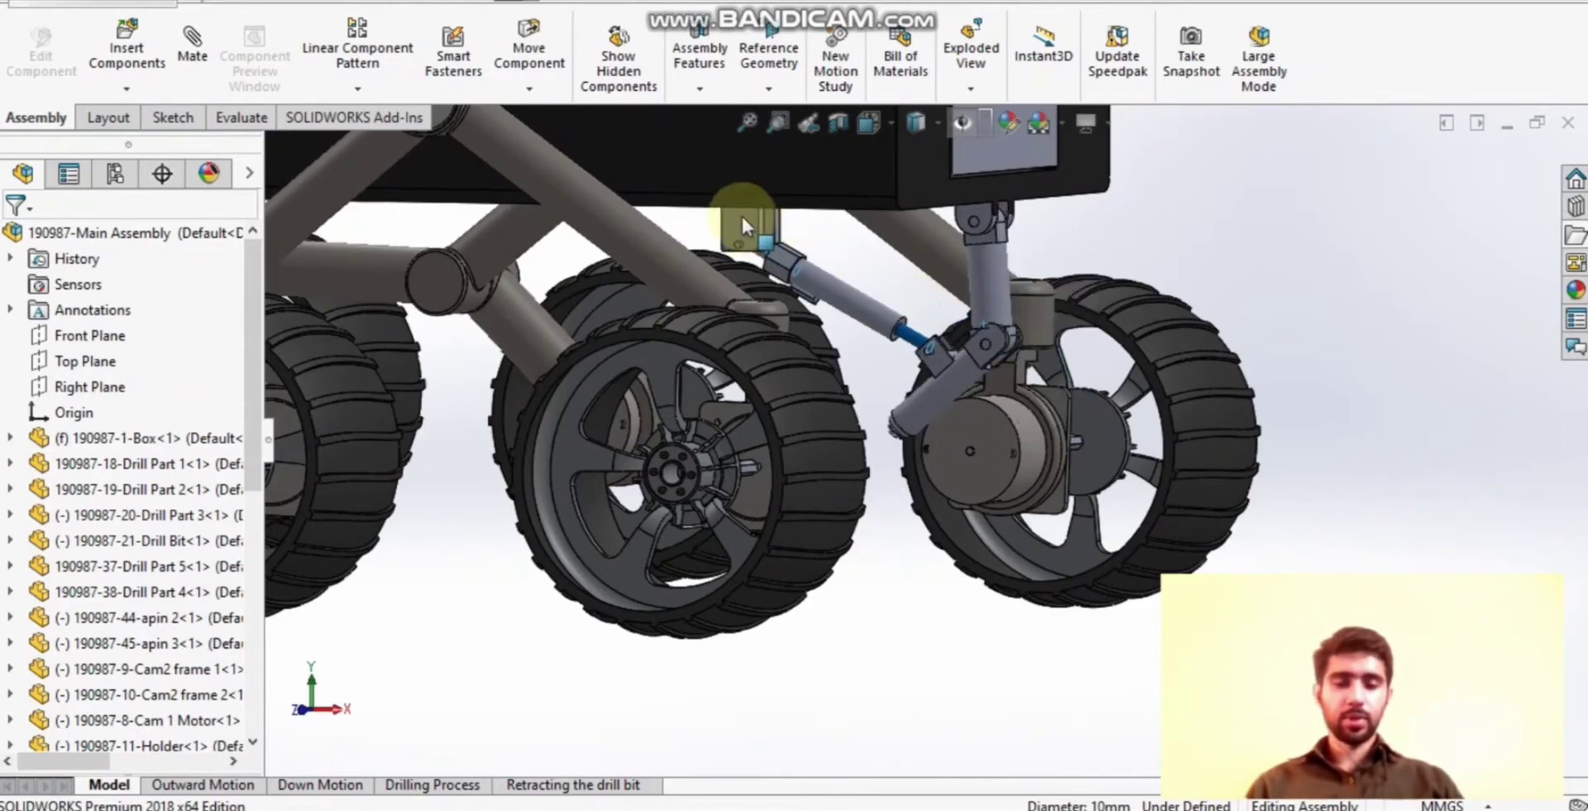
scroll(955, 656, up, 1)
scroll(956, 656, up, 1)
middle_drag(956, 656, 922, 691)
scroll(914, 628, up, 4)
middle_drag(920, 582, 1015, 567)
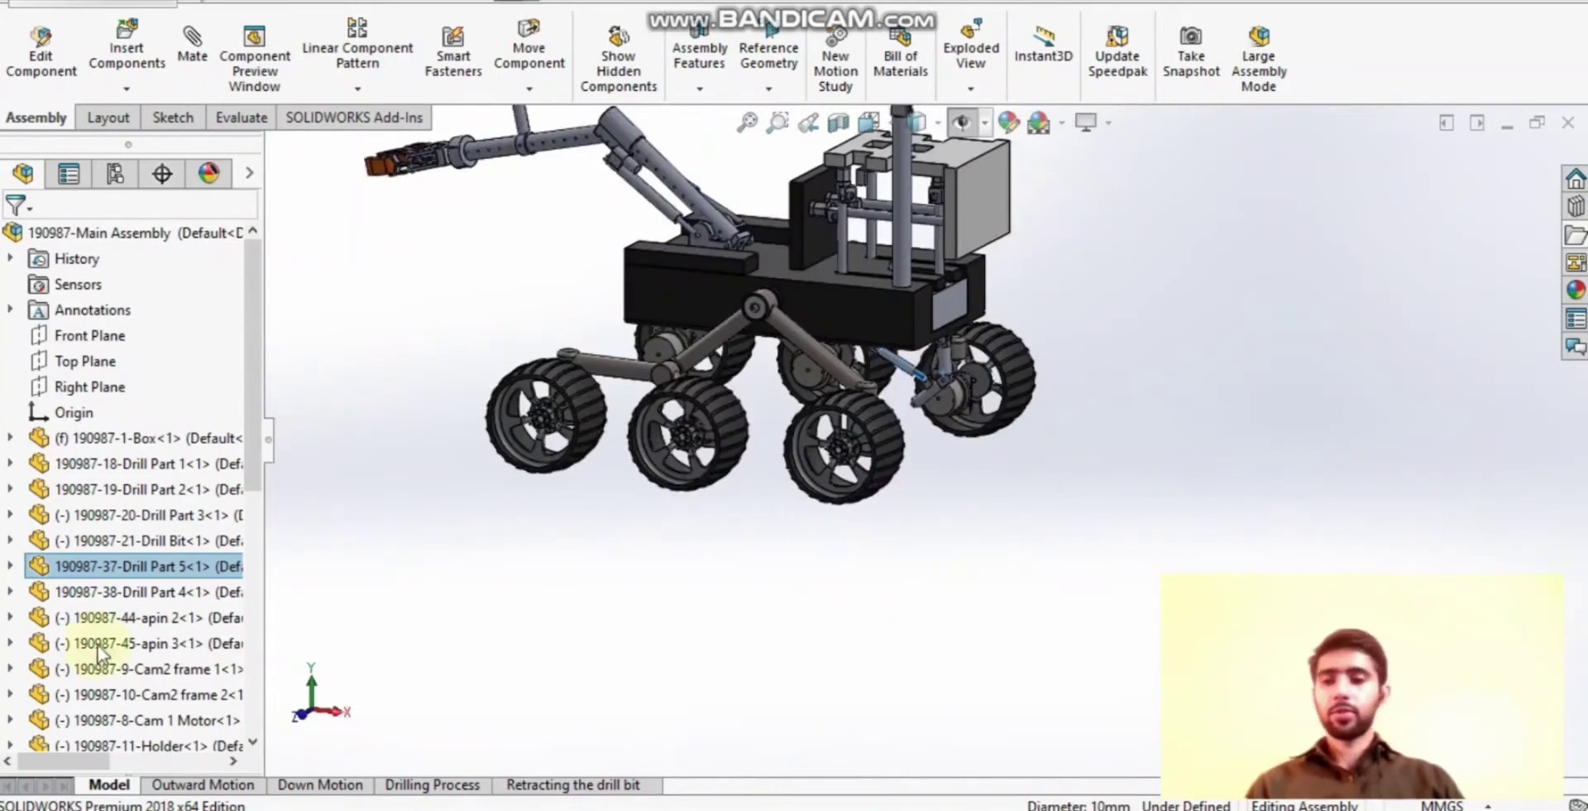
Highlight 190987-24-Area Light<1> and 190987-Gripper Arm<1> in turn and view them on the whole rover.
scroll(146, 612, down, 1)
scroll(157, 633, down, 1)
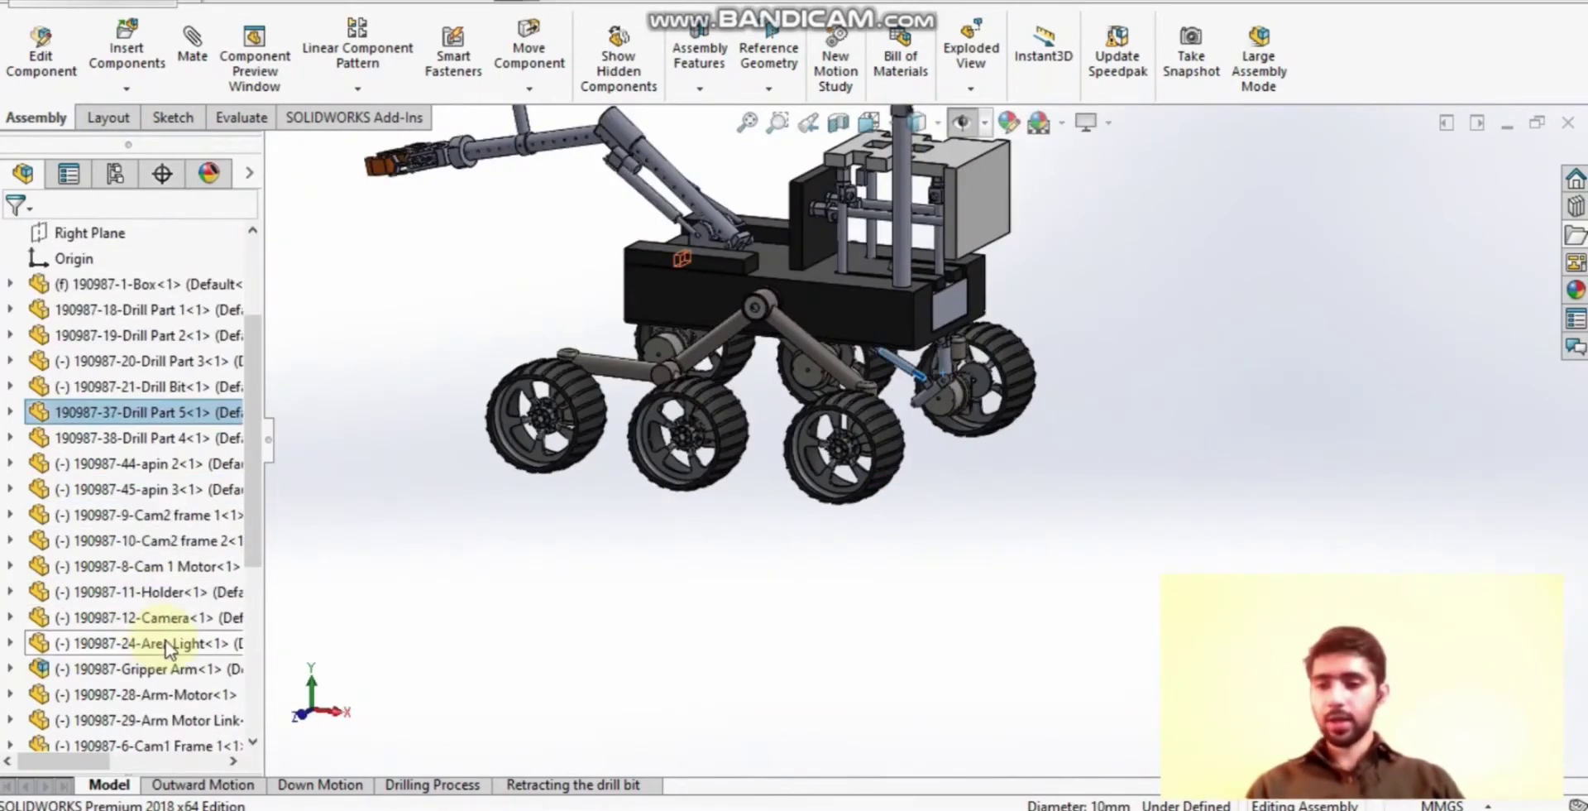
click(168, 644)
scroll(747, 620, up, 2)
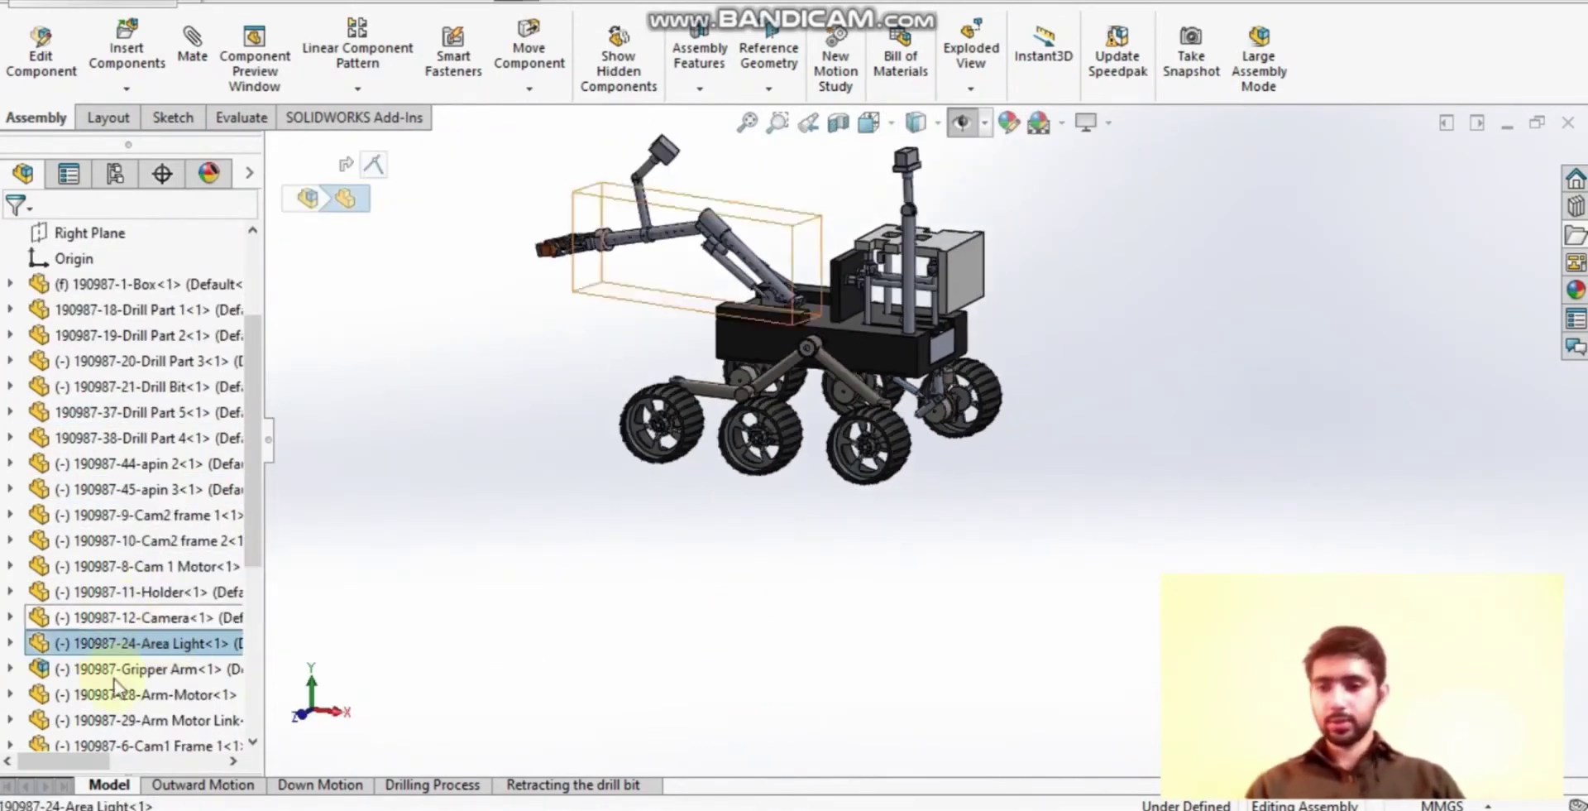
click(149, 672)
middle_drag(566, 641, 625, 667)
scroll(643, 362, up, 2)
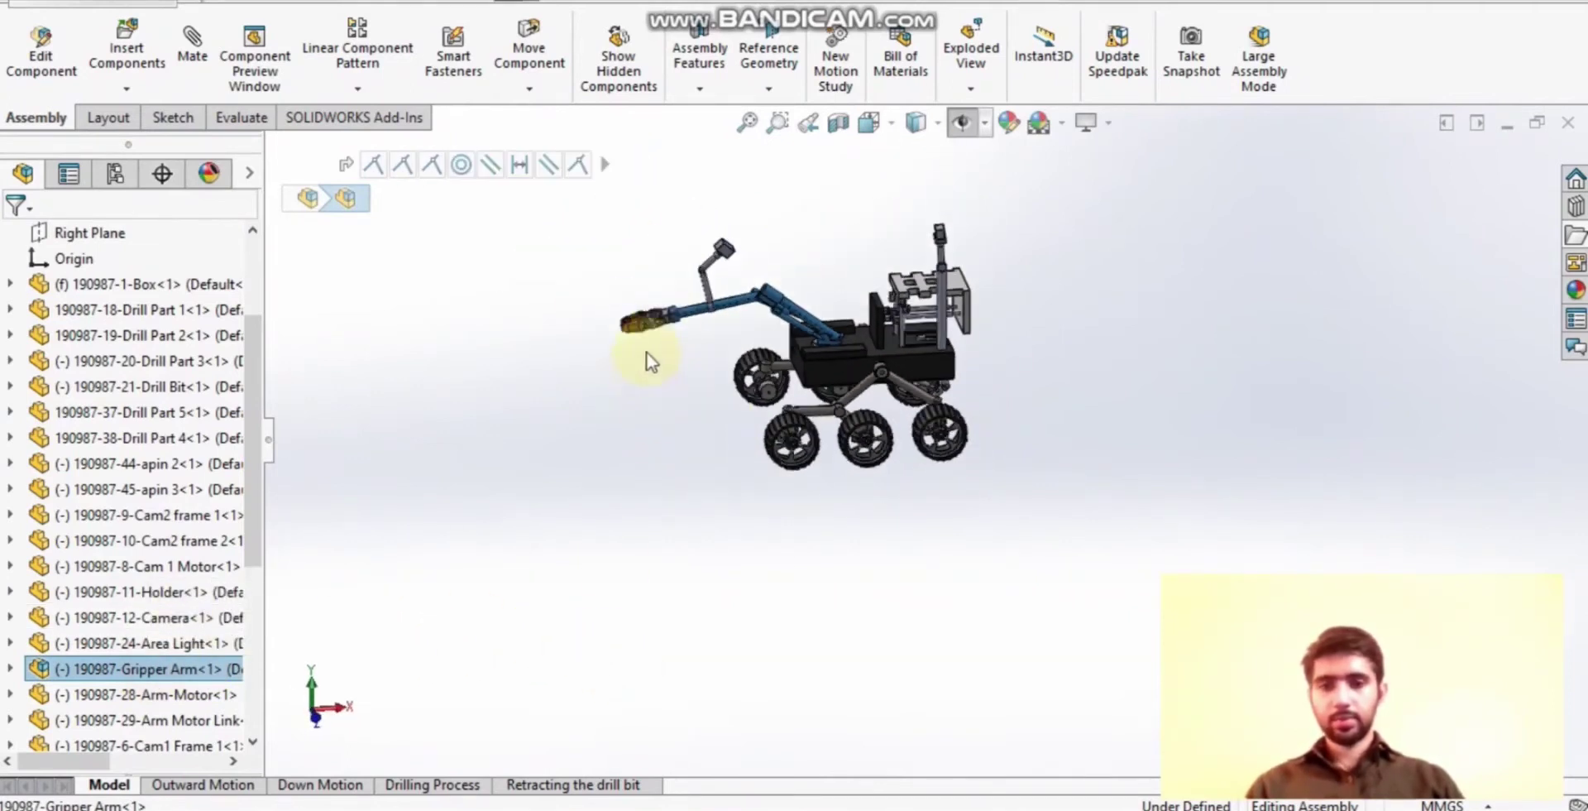
Open the 190987-Gripper Arm<1> subassembly in its own window.
scroll(807, 235, down, 2)
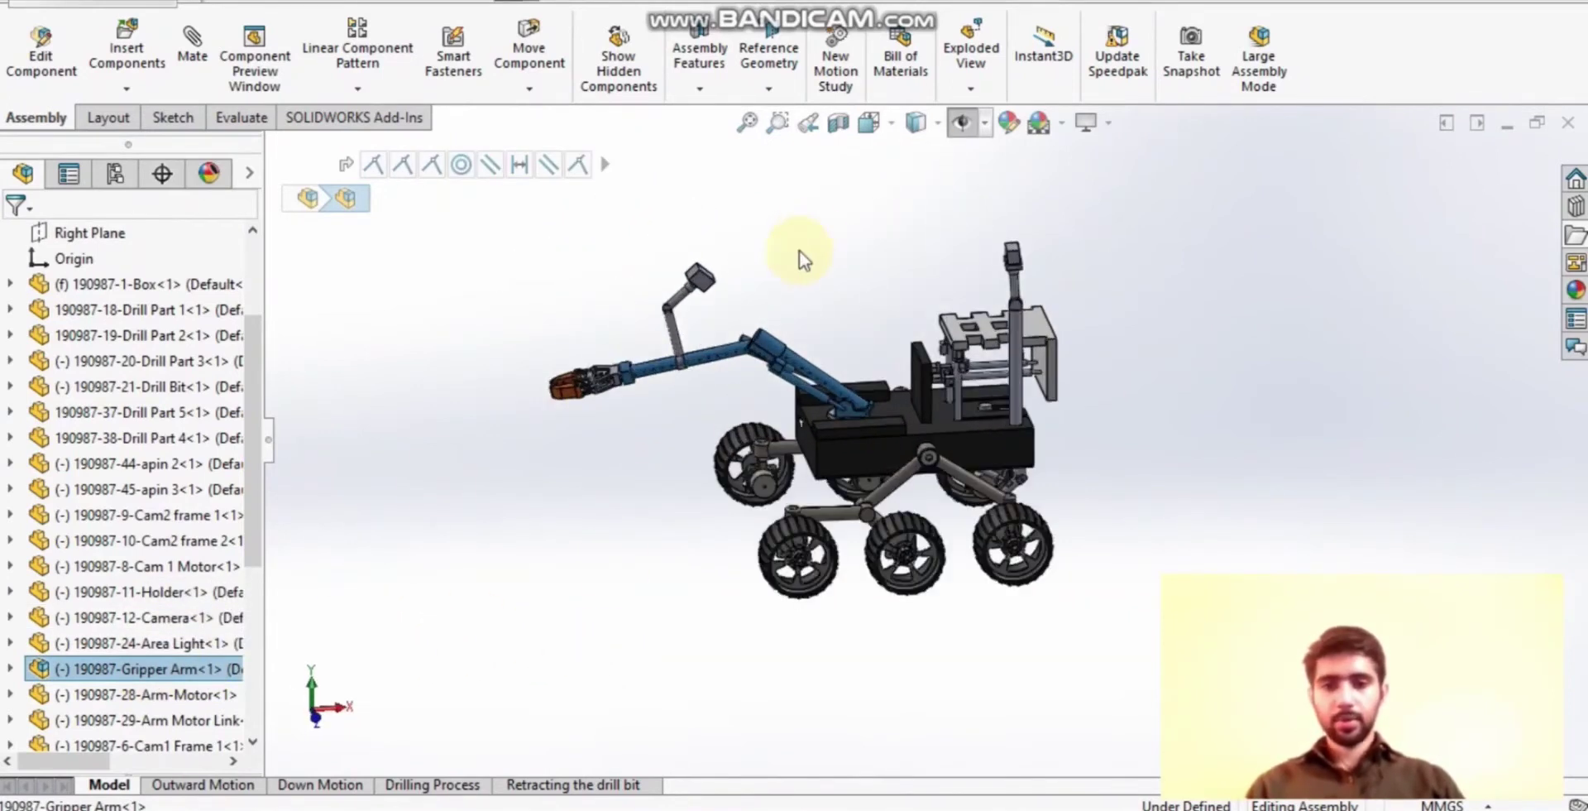
right_click(162, 670)
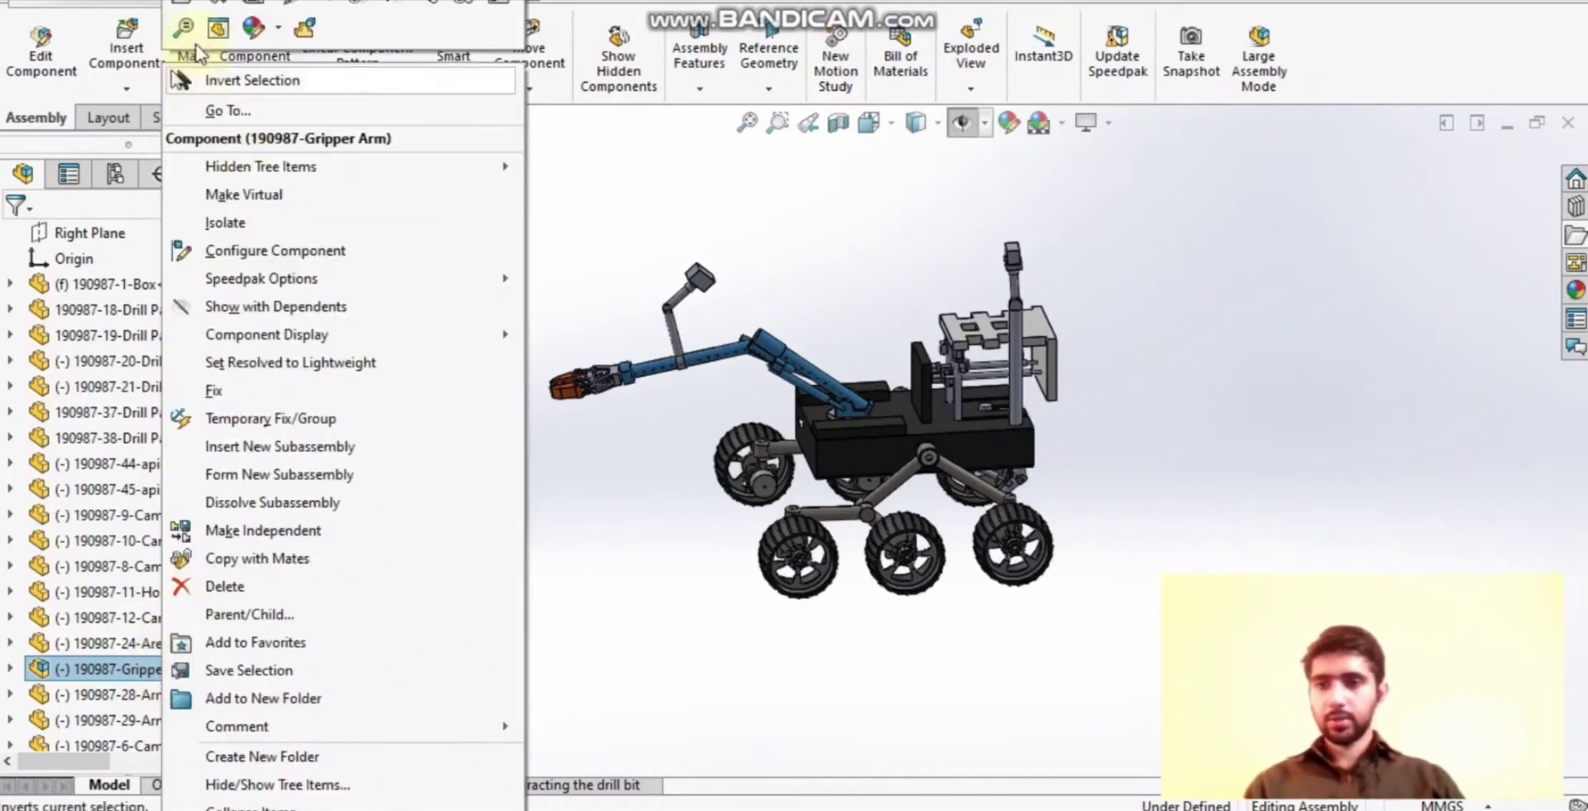
click(190, 11)
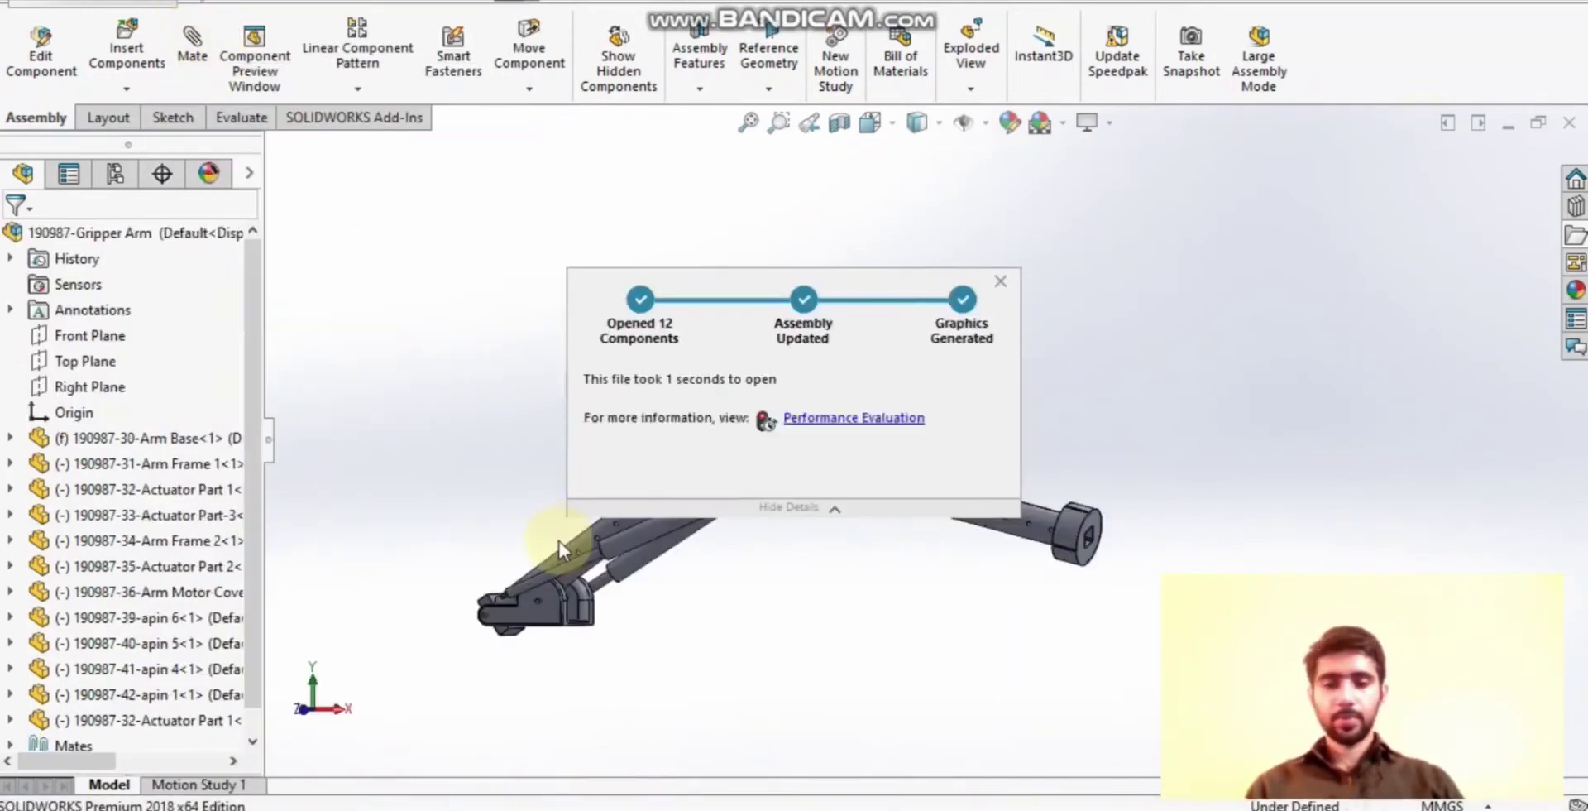
Inspect the gripper arm from several sides, including its two actuators and the arm base.
middle_drag(855, 608, 736, 488)
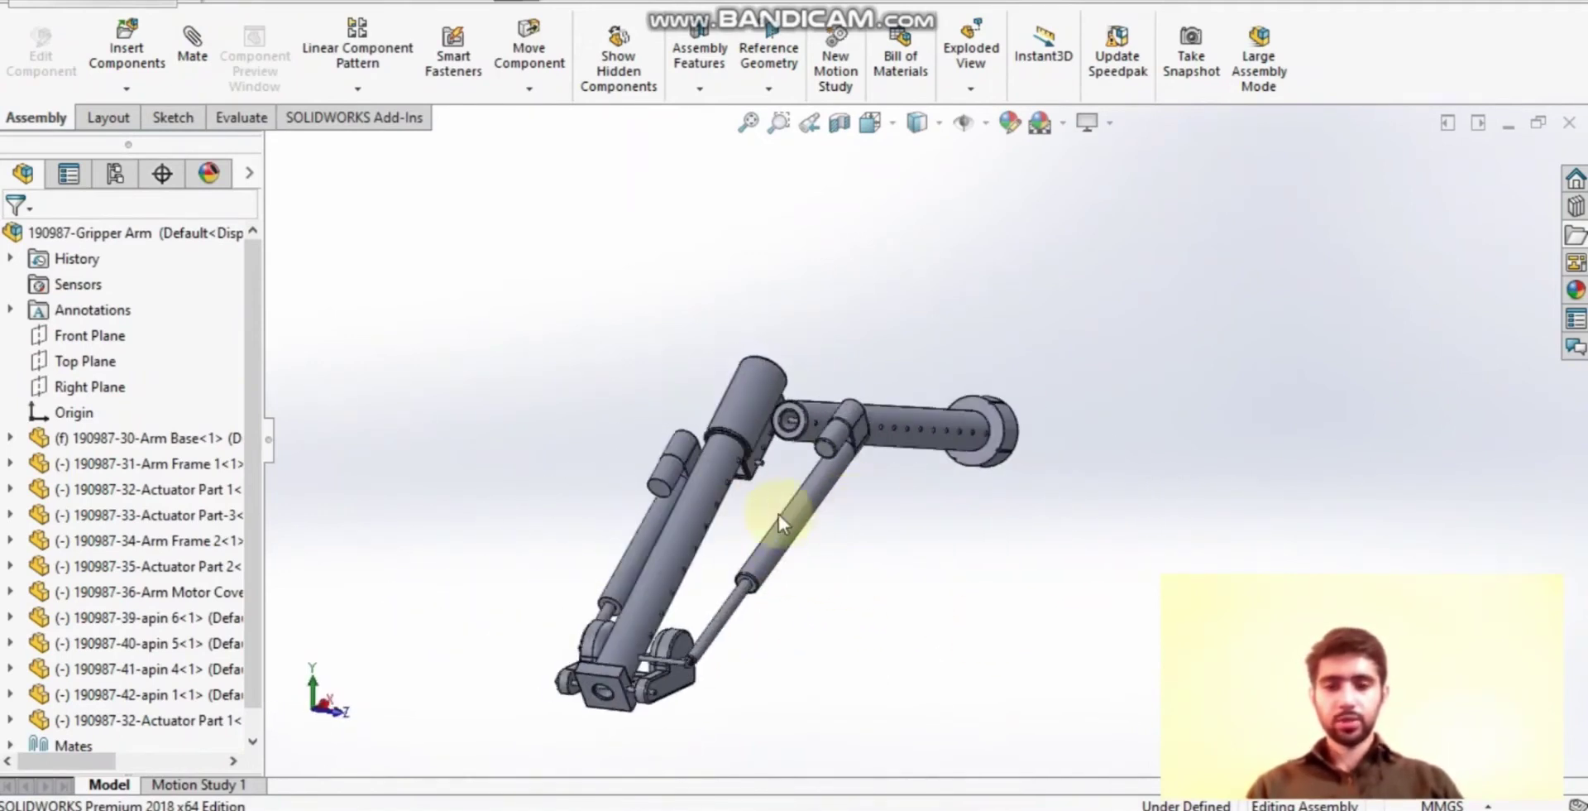
click(775, 540)
middle_drag(861, 636, 914, 564)
click(915, 565)
middle_drag(826, 649, 1006, 642)
click(988, 662)
middle_drag(943, 679, 951, 612)
Highlight 190987-34-Arm Frame 2<1> and 190987-31-Arm Frame 1<1> in turn and inspect the joint between them.
click(650, 506)
middle_drag(810, 565, 1096, 483)
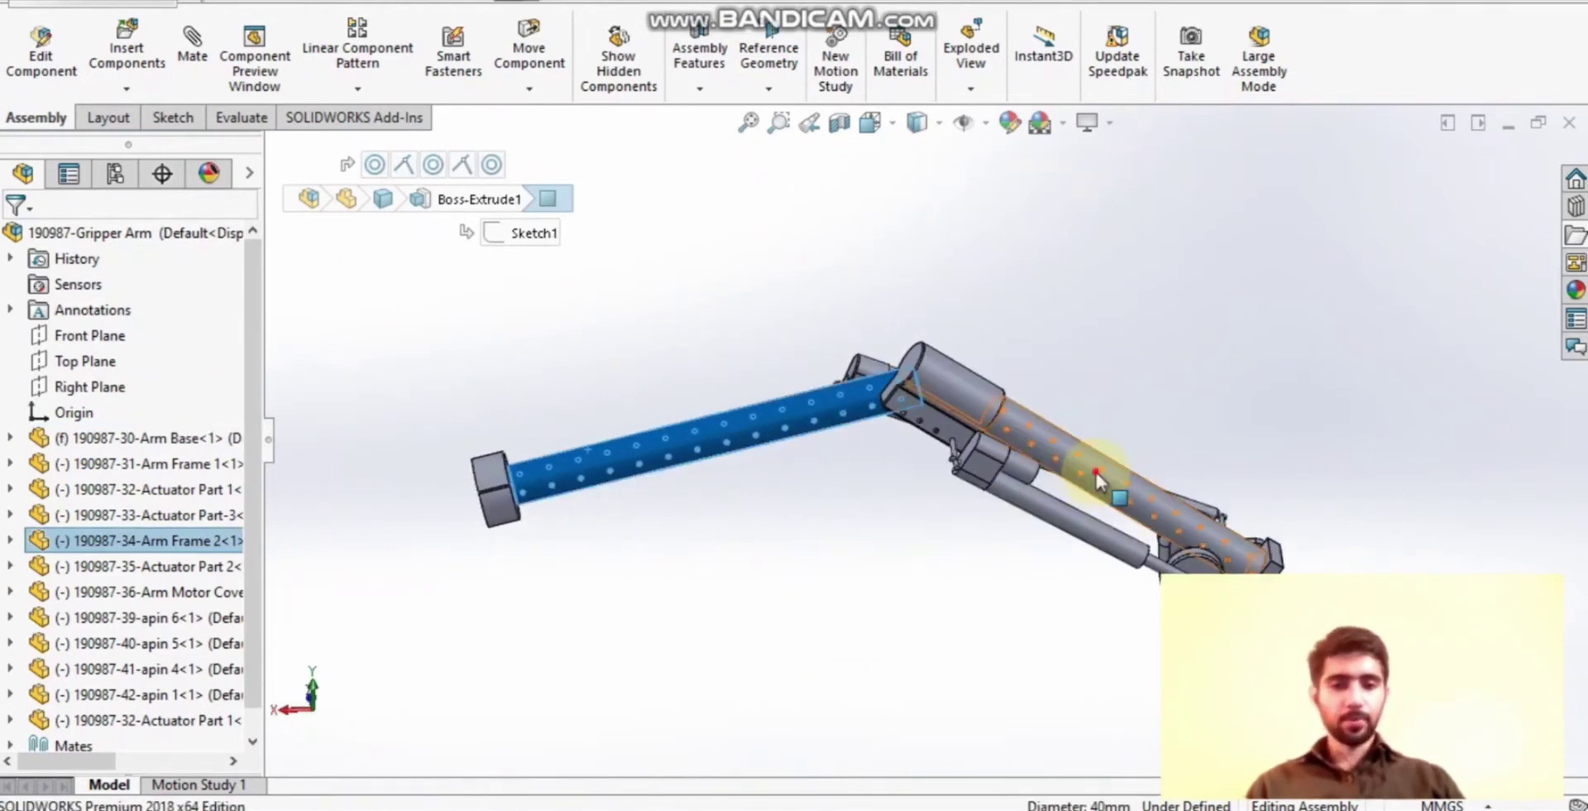
click(1095, 469)
middle_drag(759, 564, 909, 512)
mouse_move(943, 426)
middle_down()
mouse_move(905, 486)
mouse_move(843, 524)
mouse_move(959, 447)
middle_up()
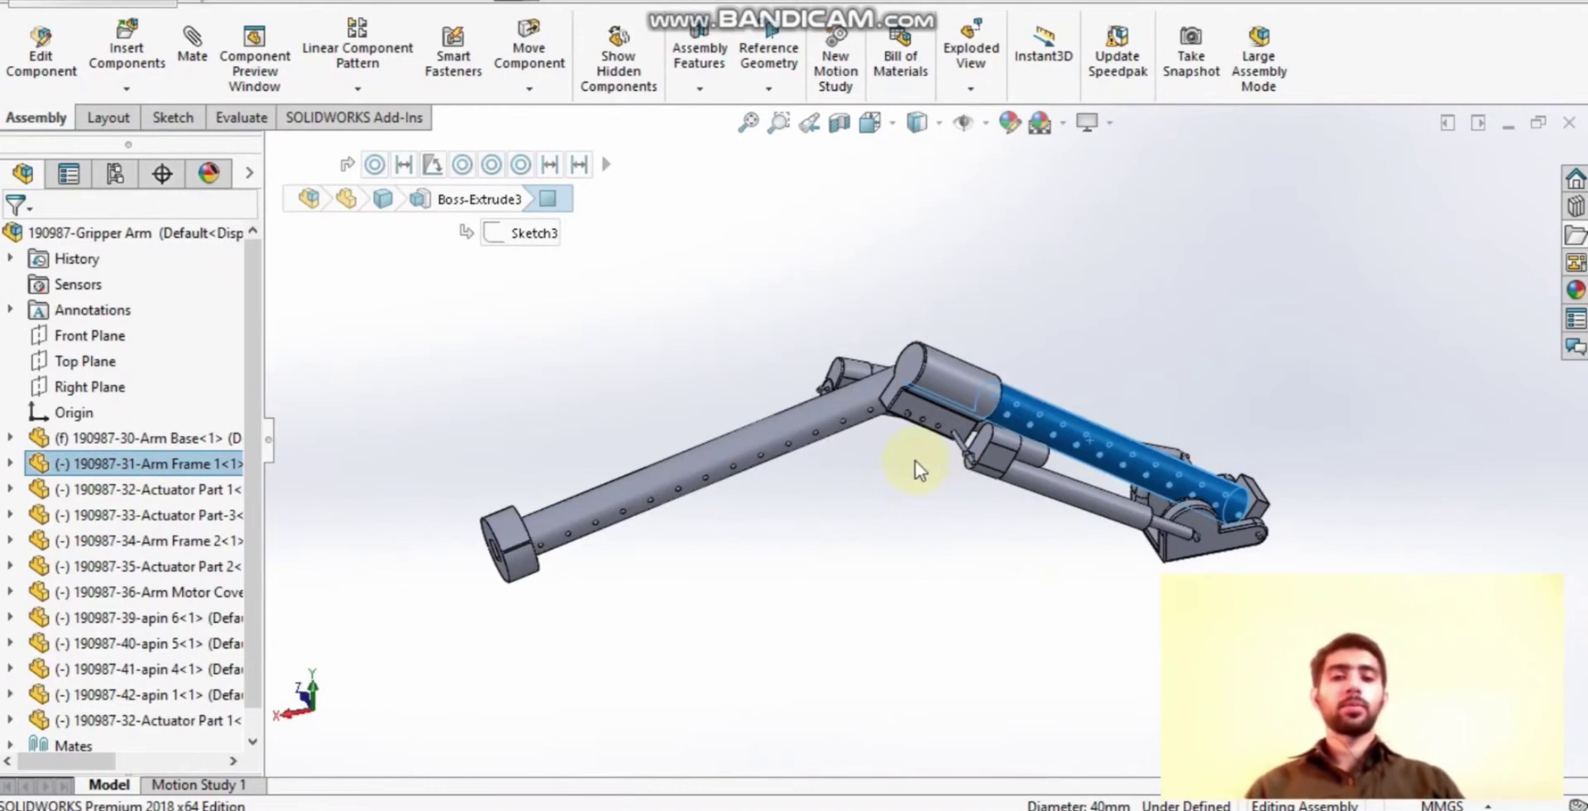
Highlight the 190987-36-Arm Motor Cover at the arm's end and swing the outer arm frame downward.
middle_drag(880, 493, 849, 407)
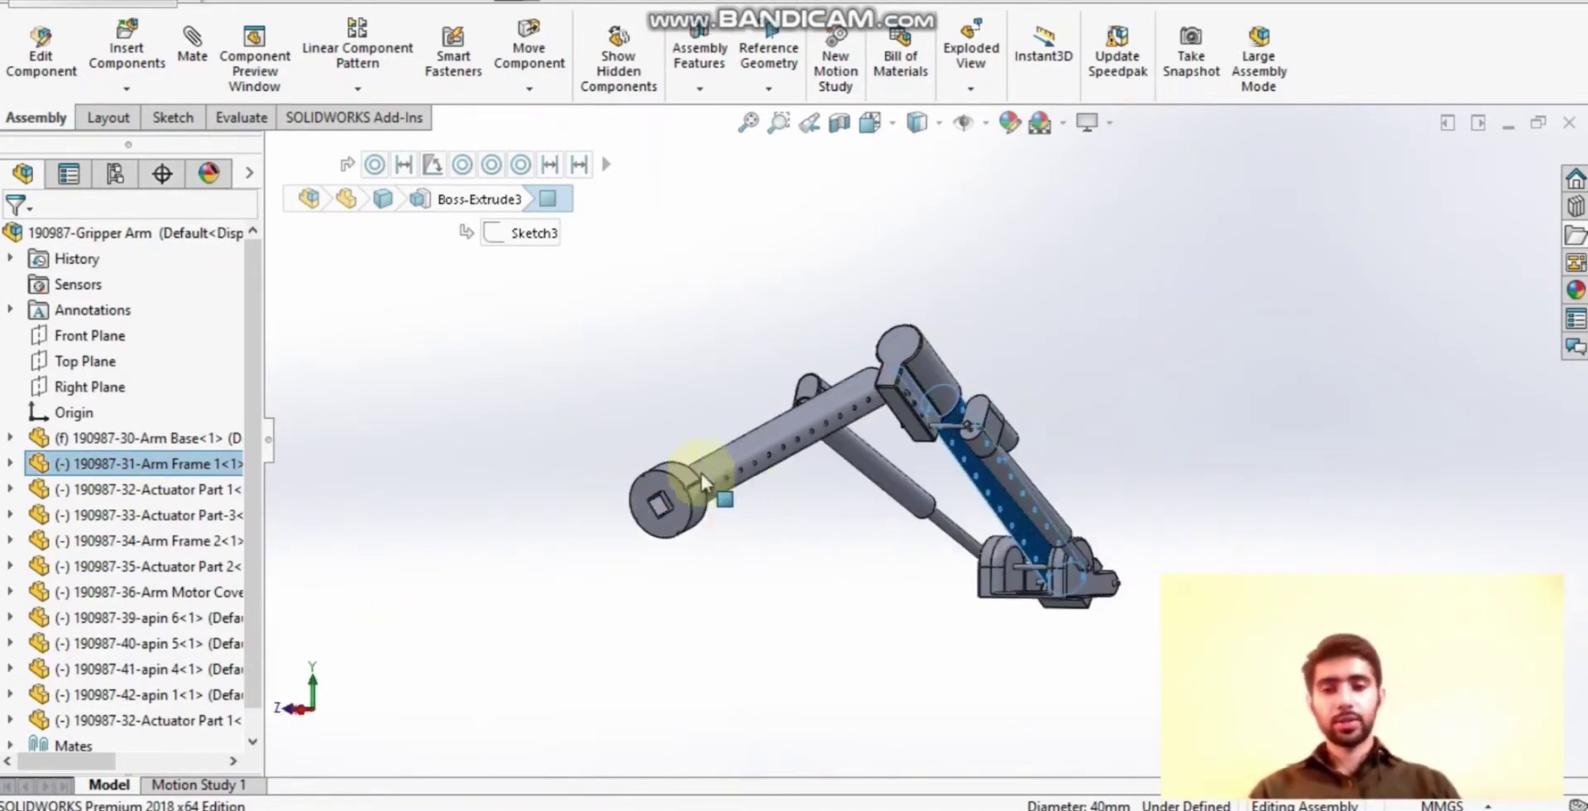
drag(672, 480, 787, 418)
middle_drag(692, 435, 710, 451)
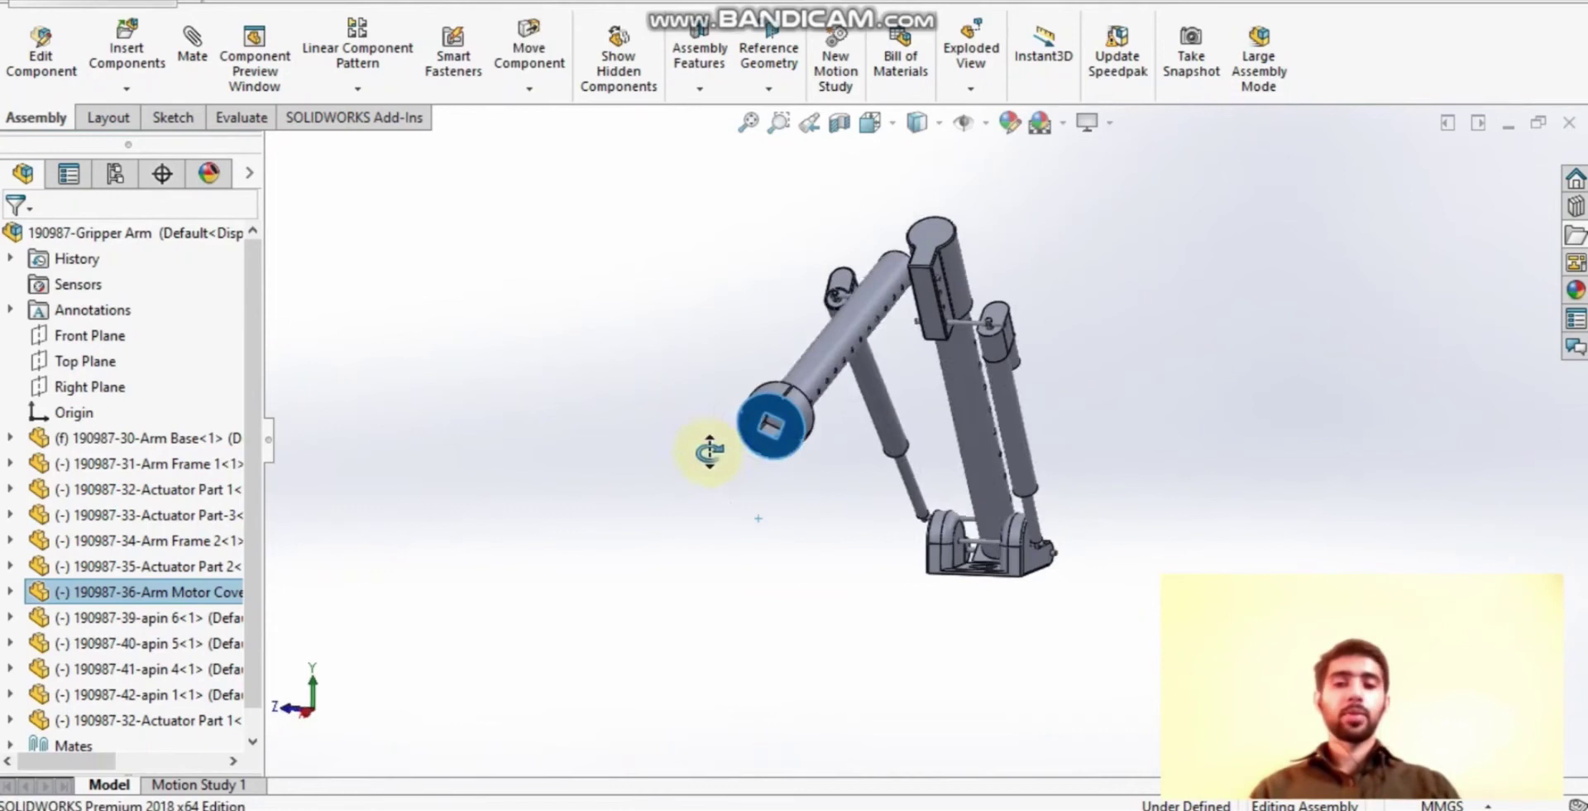
drag(771, 410, 916, 773)
drag(884, 571, 395, 667)
click(931, 462)
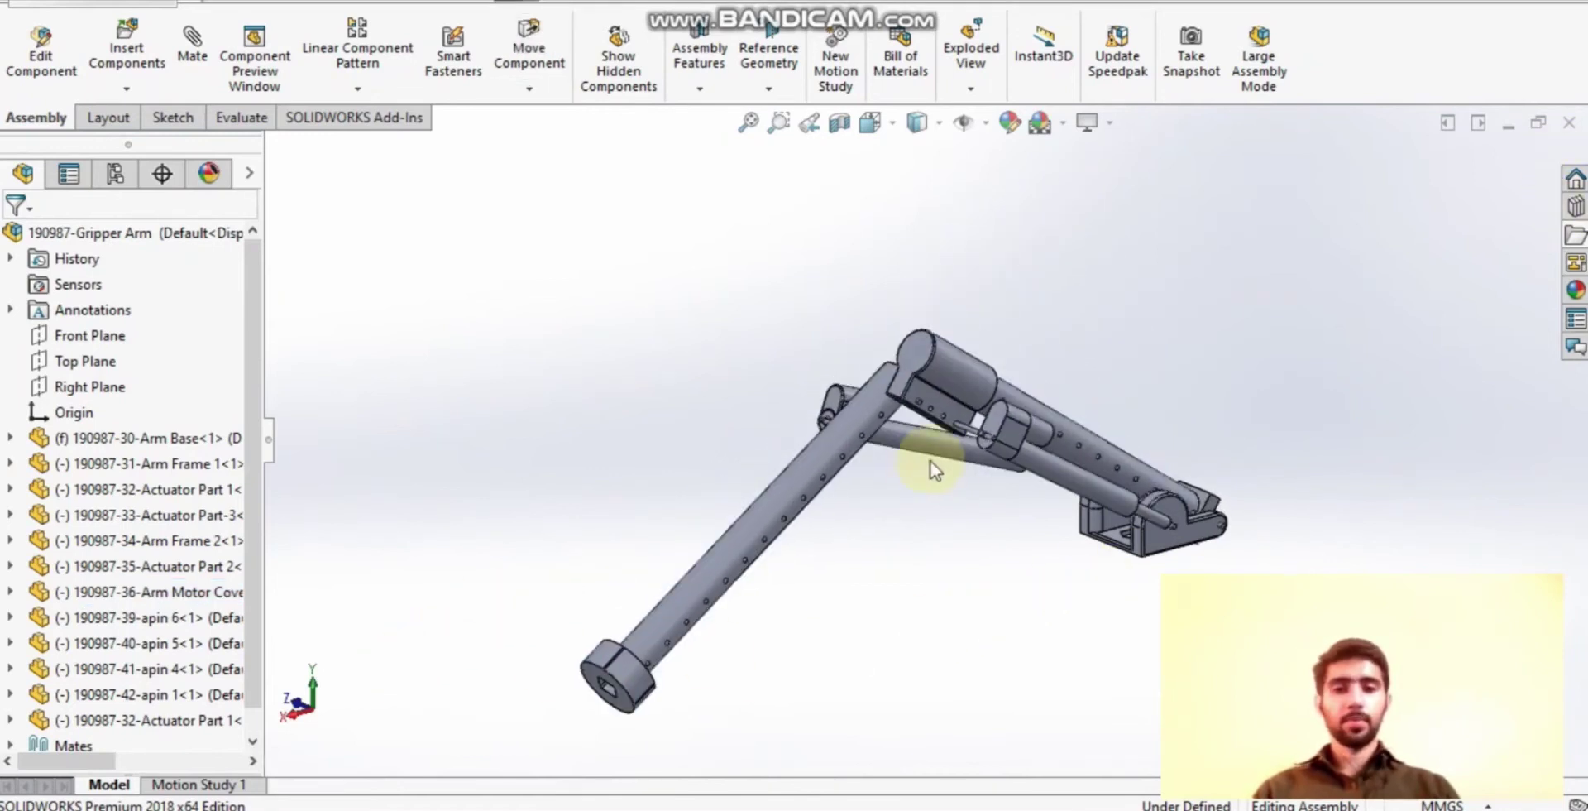
Close the gripper arm window and highlight 190987-28-Arm-Motor<1> in the main assembly.
key(ctrl+w)
click(830, 397)
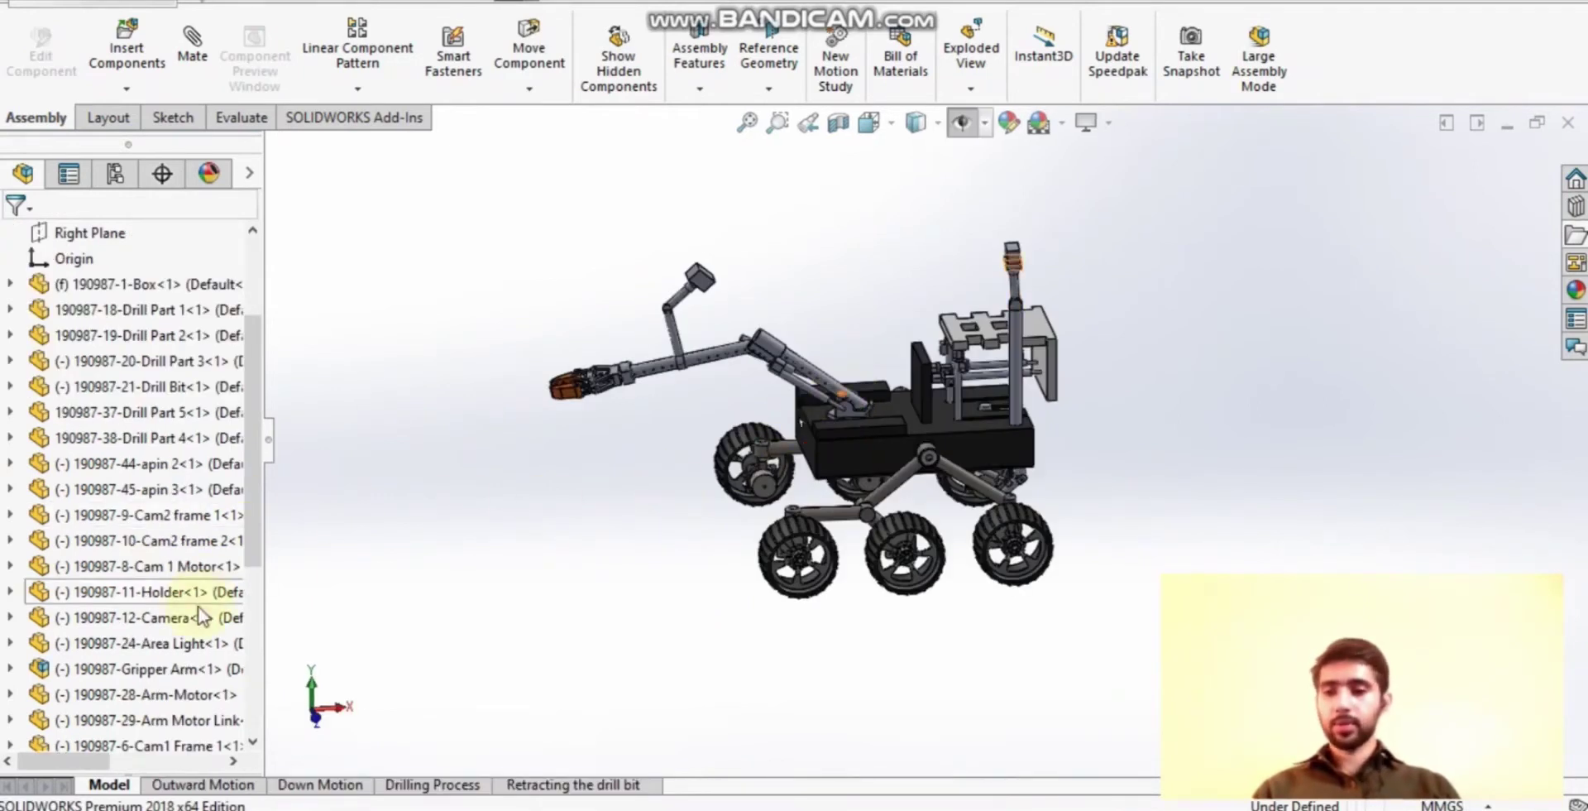
scroll(97, 649, down, 1)
click(114, 619)
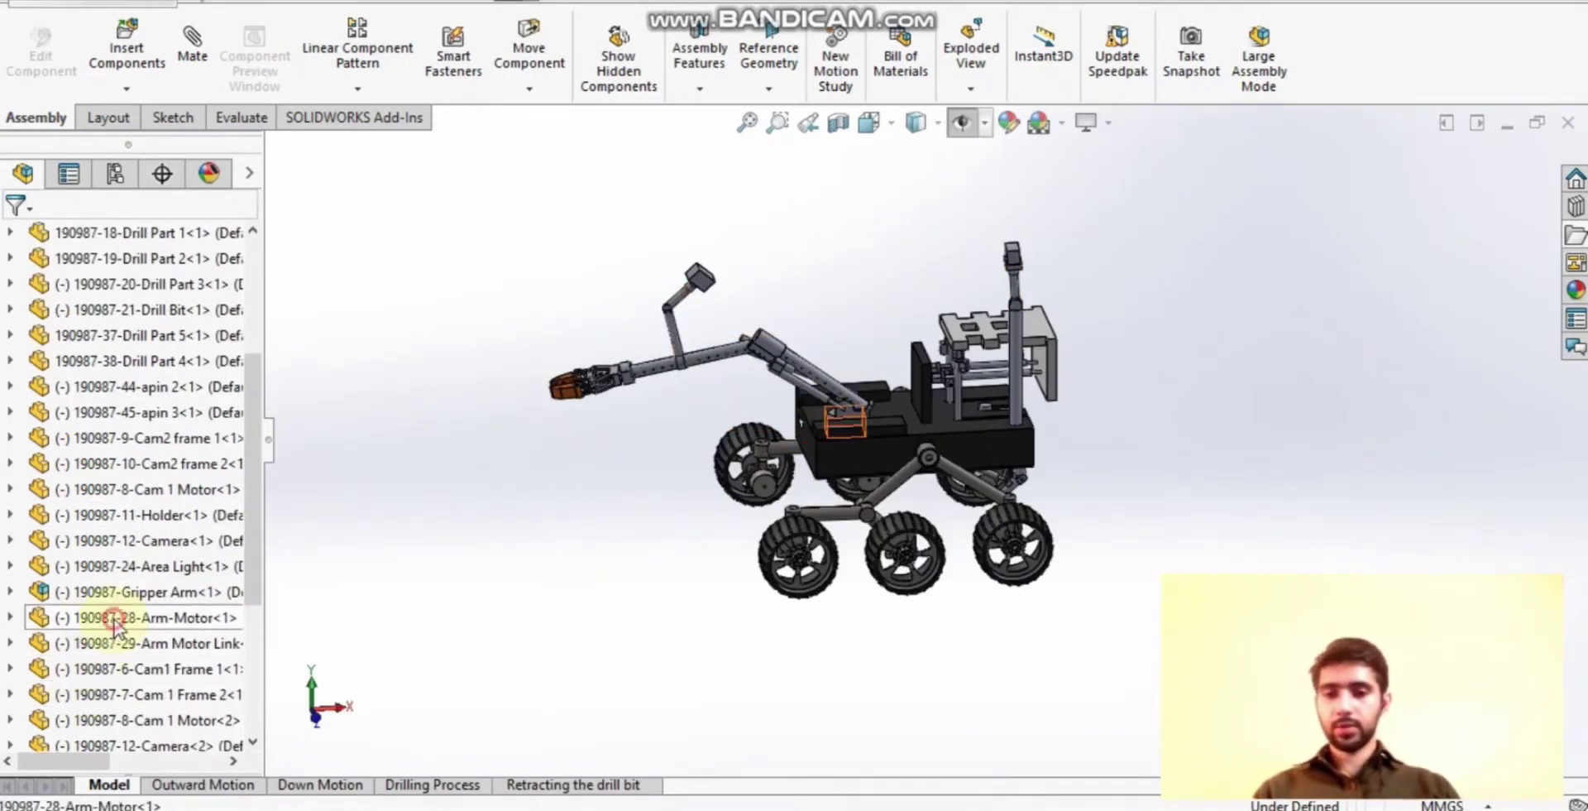
Highlight 190987-6-Cam1 Frame 1<1> and 190987-28-Arm-Motor<1> in turn and inspect the camera mount and arm base.
click(157, 668)
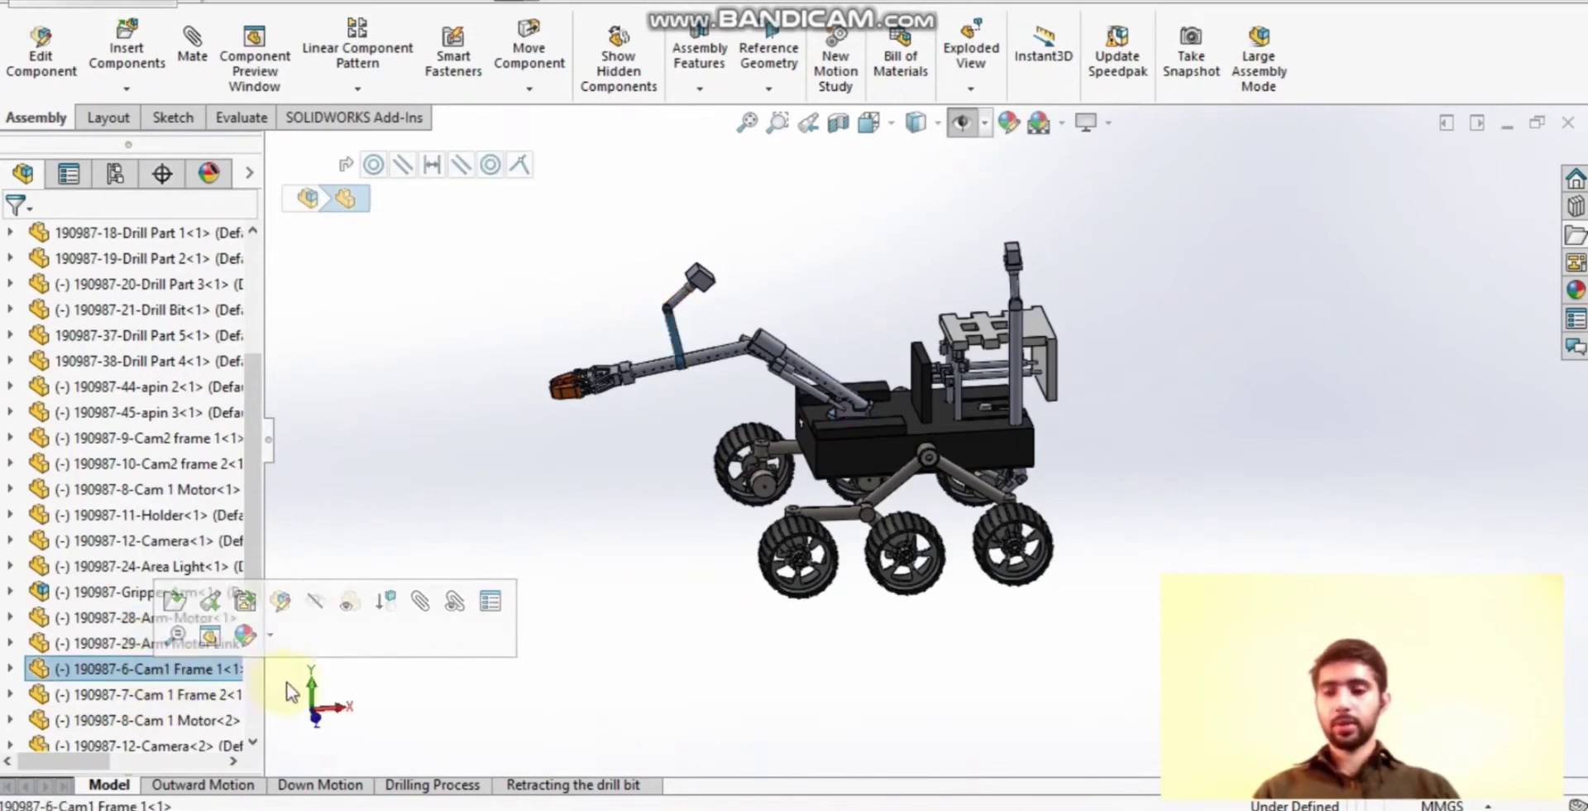
middle_drag(691, 381, 951, 355)
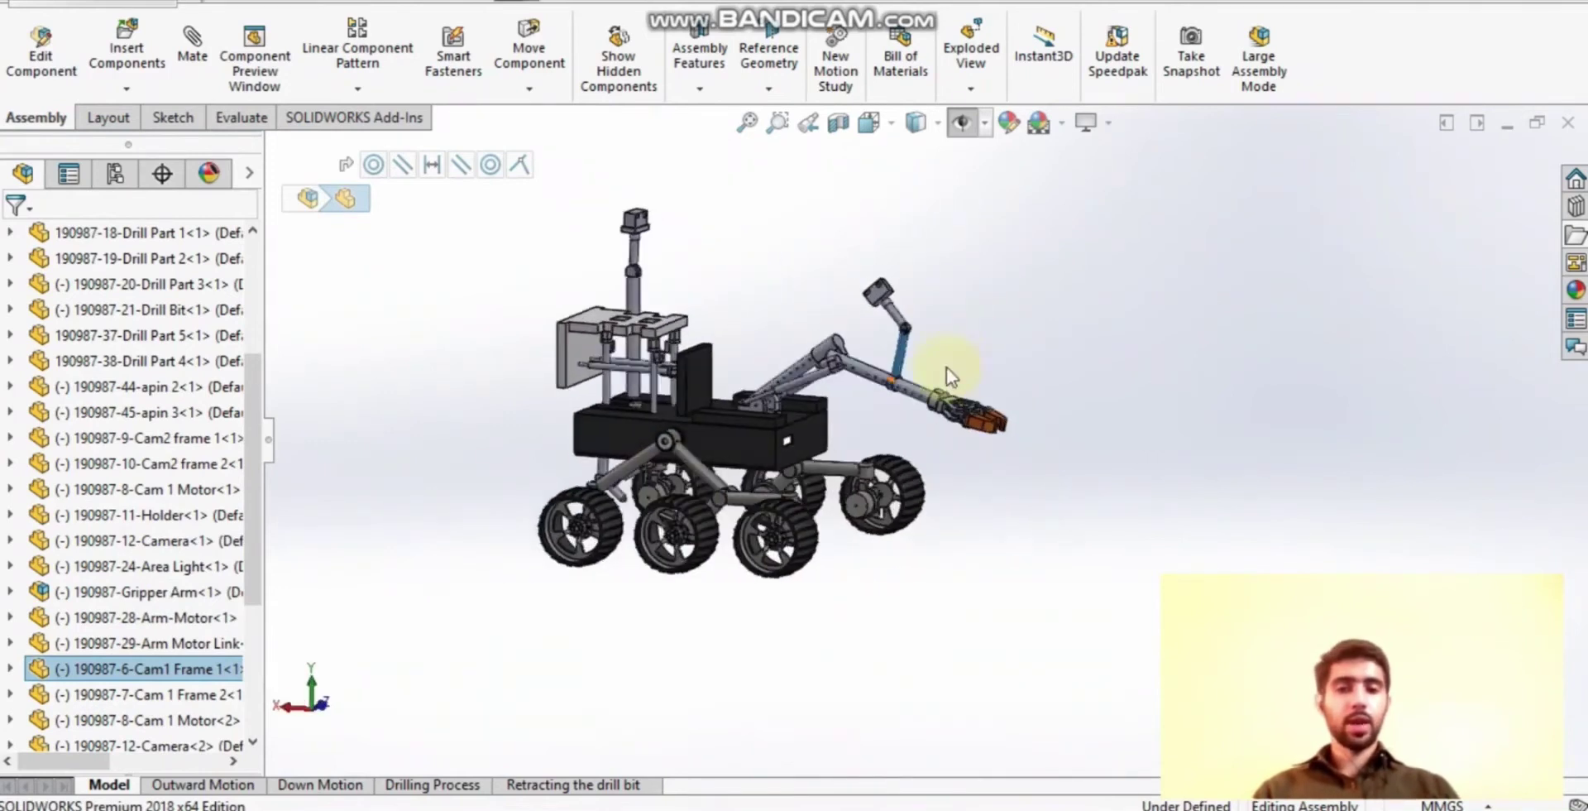
scroll(955, 302, down, 5)
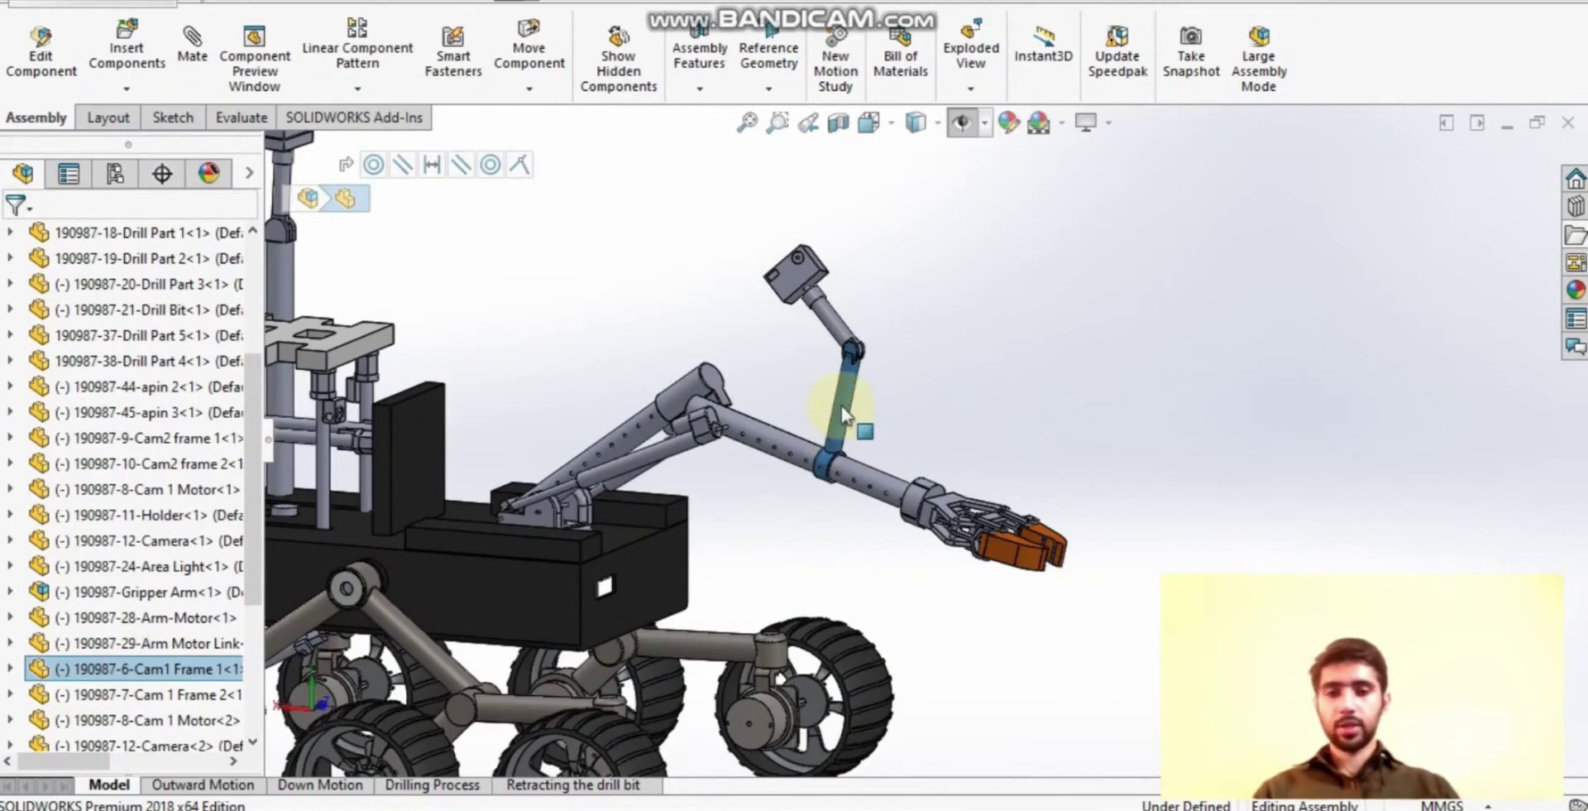
drag(835, 327, 904, 273)
middle_drag(926, 331, 848, 343)
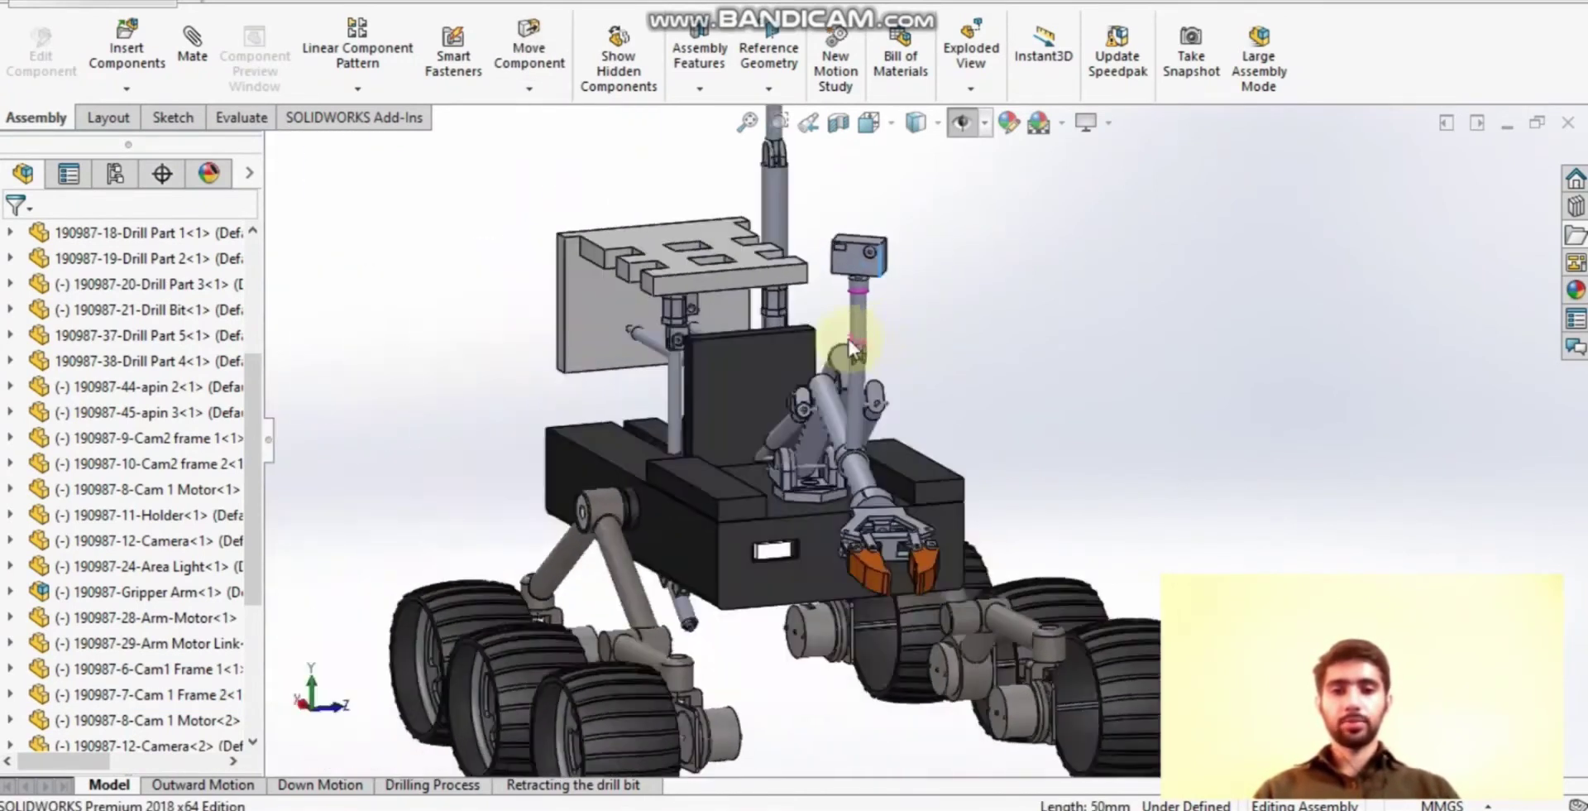
click(137, 620)
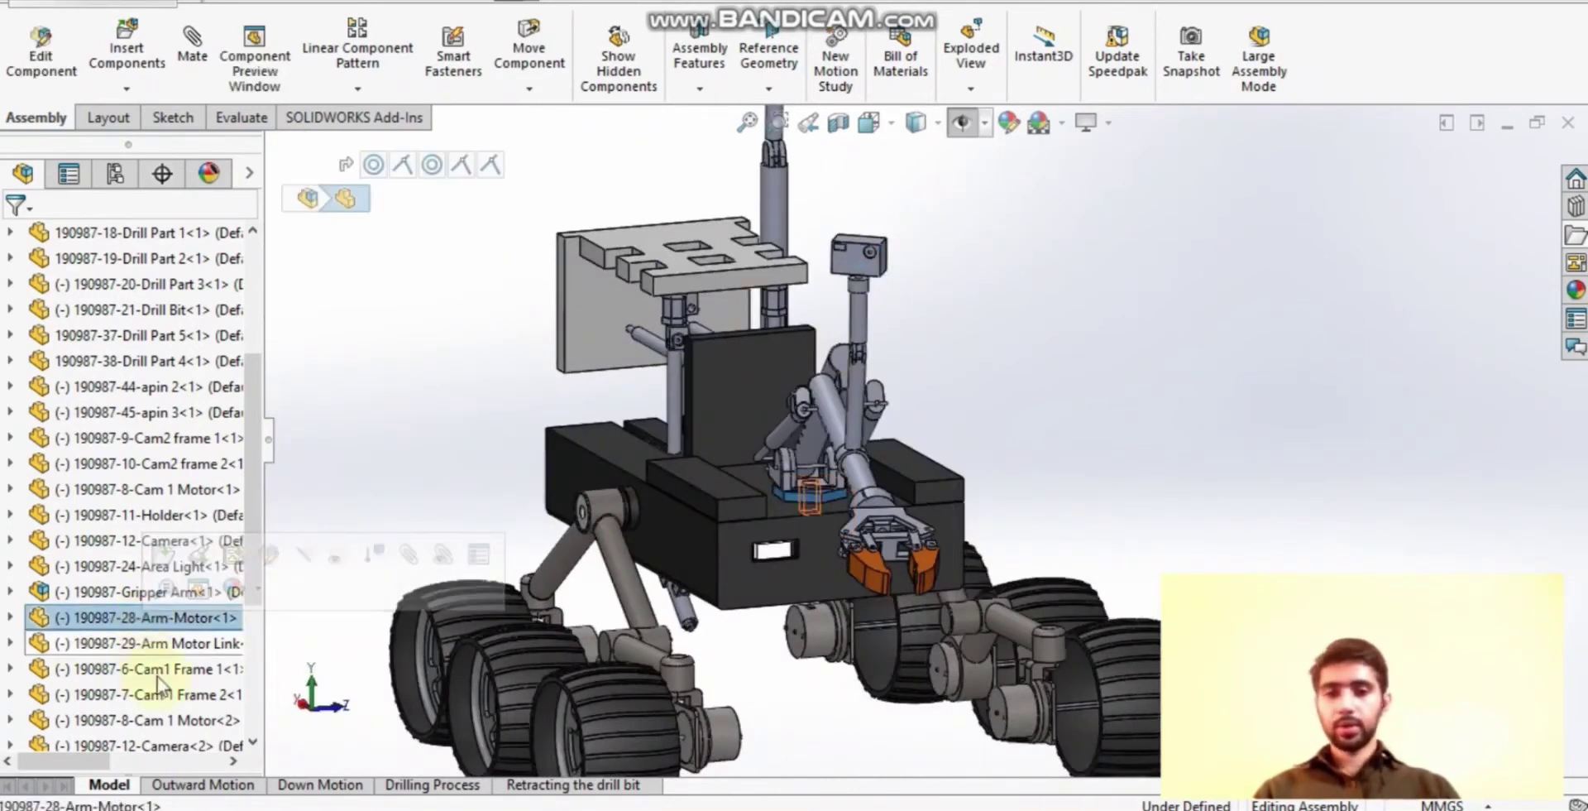
middle_drag(365, 711, 1133, 413)
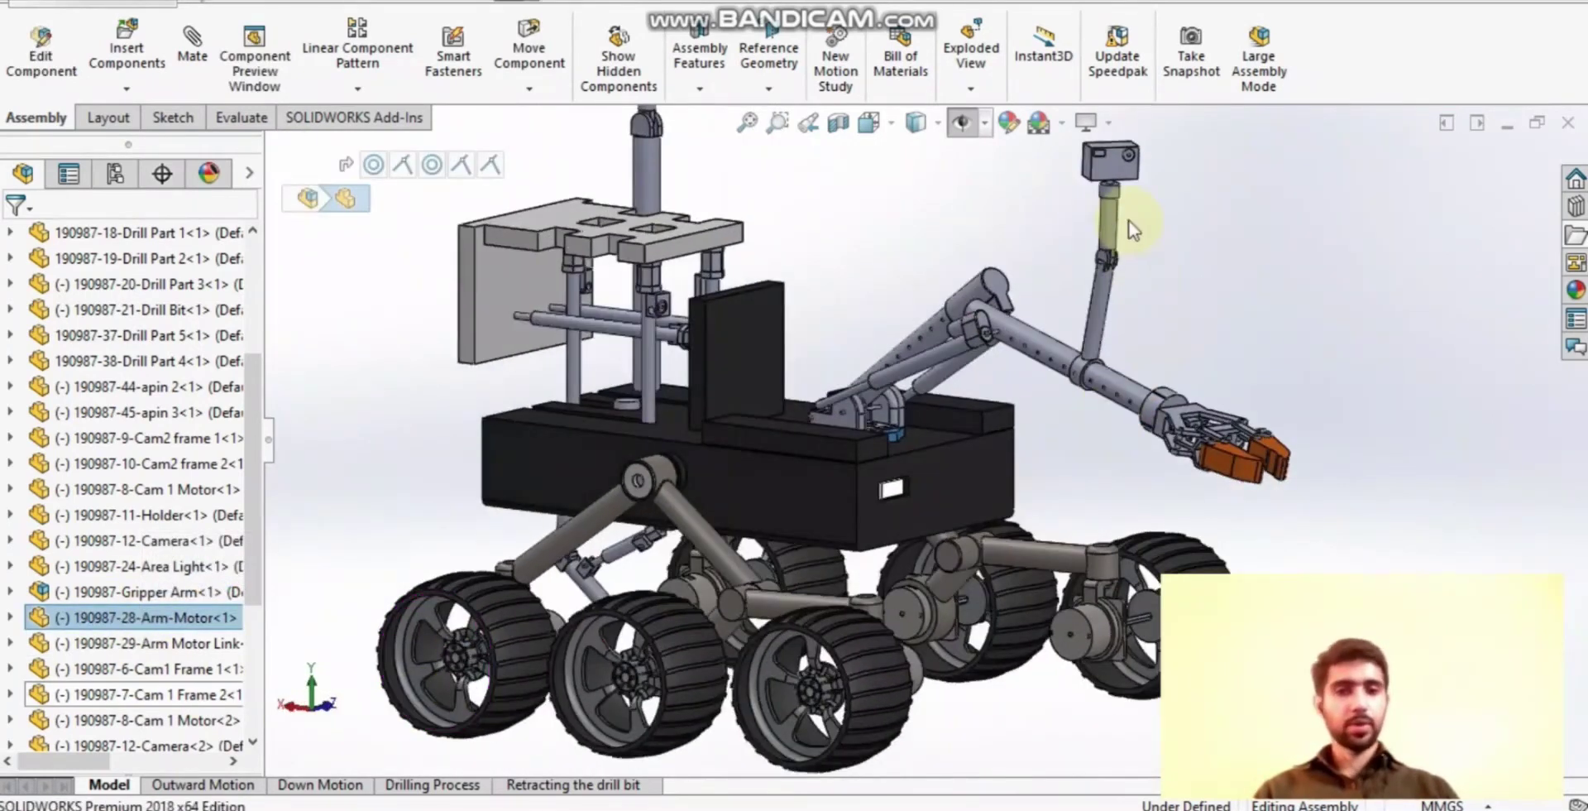
Highlight the arm camera's Cam1 Frame 1, Cam 1 Frame 2, Cam 1 Motor<2> and camera body in turn and inspect them up close.
scroll(1118, 203, down, 3)
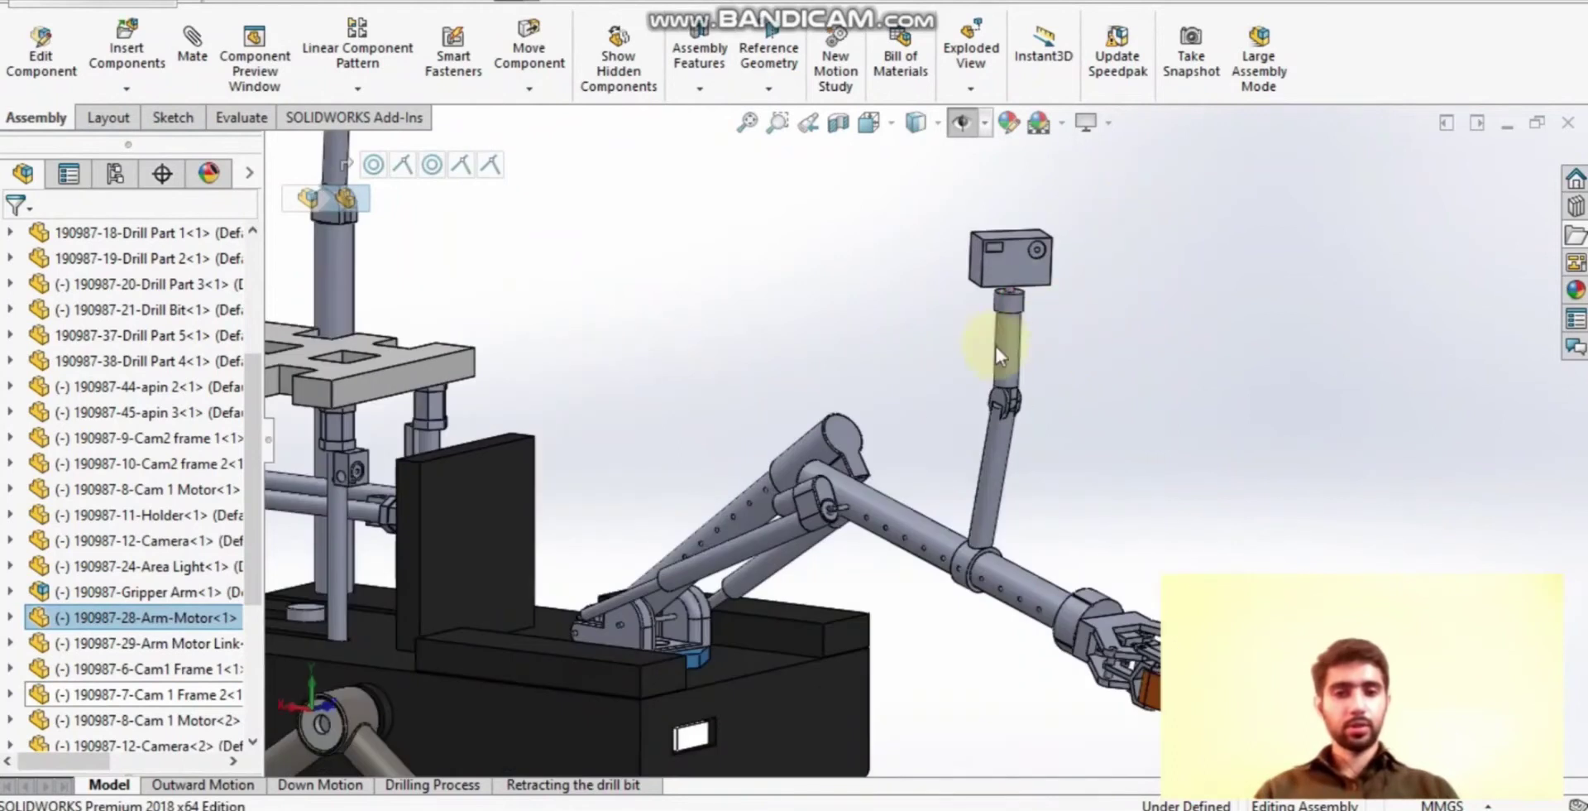
click(994, 499)
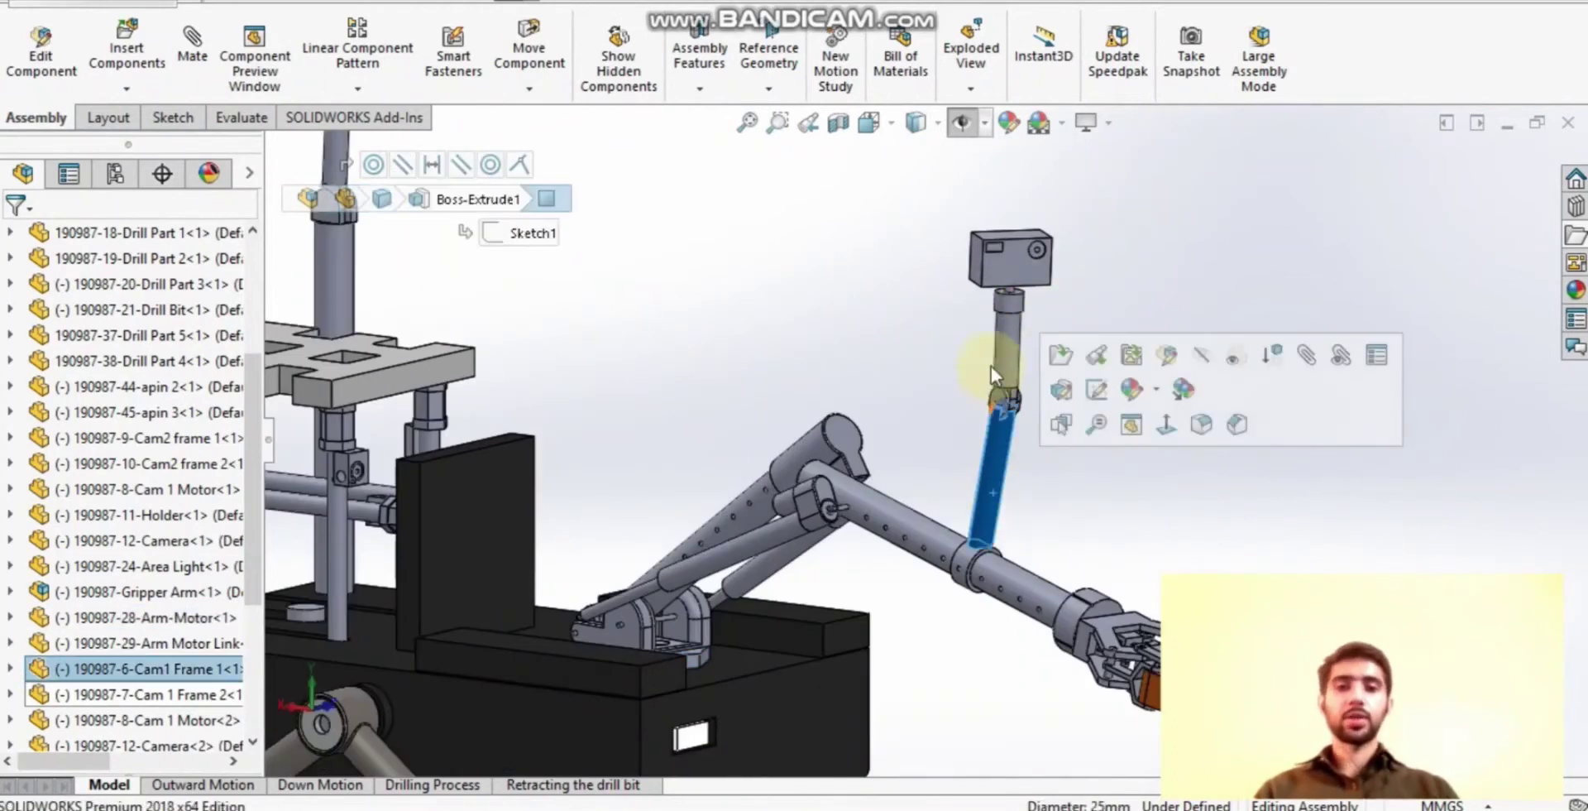
click(1016, 315)
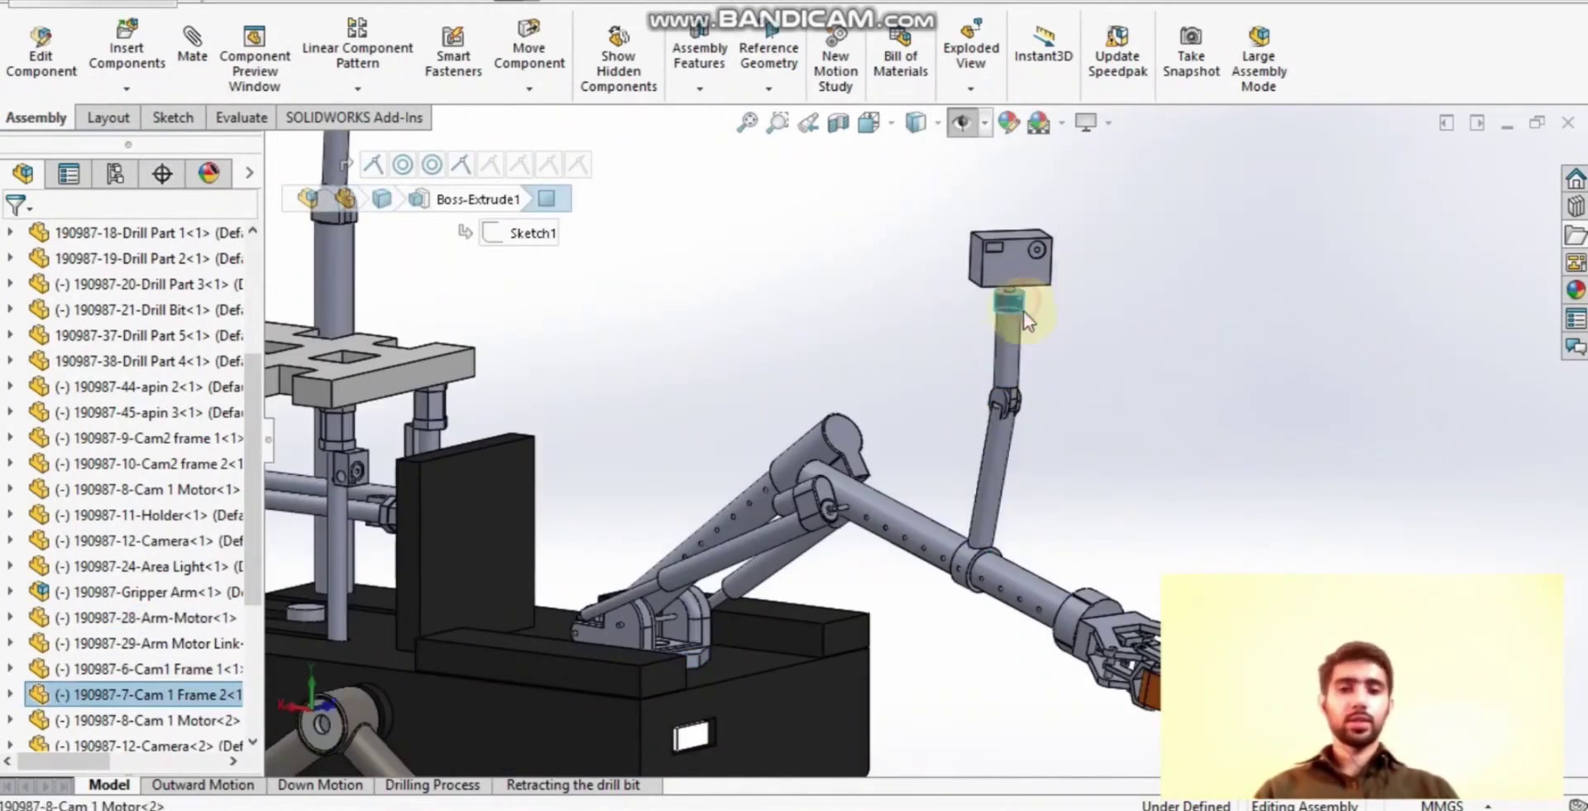
middle_drag(1050, 339, 1016, 301)
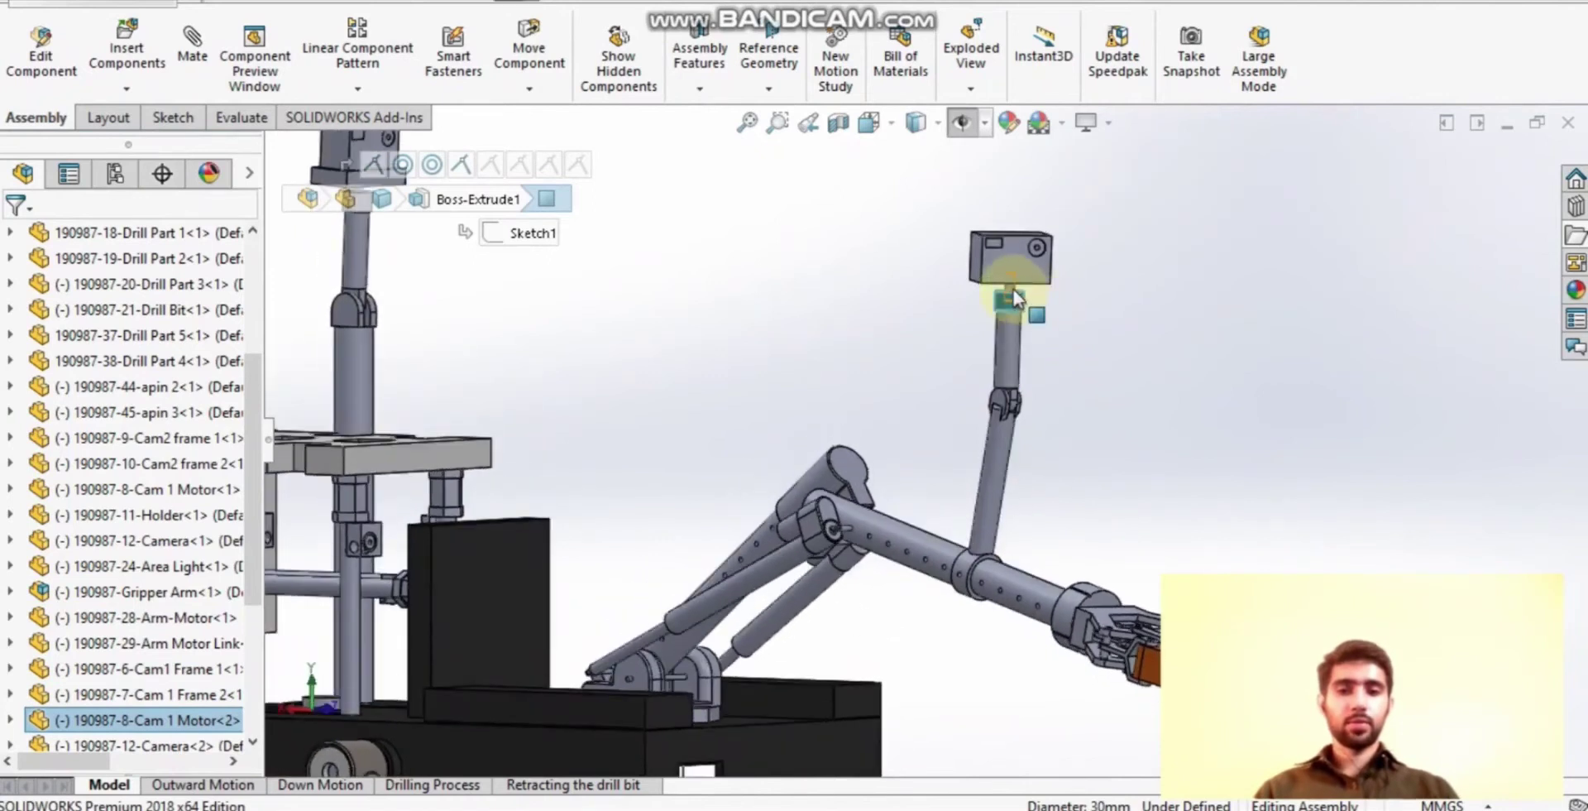
click(1024, 306)
click(1018, 263)
middle_drag(1017, 269, 1085, 426)
click(1082, 417)
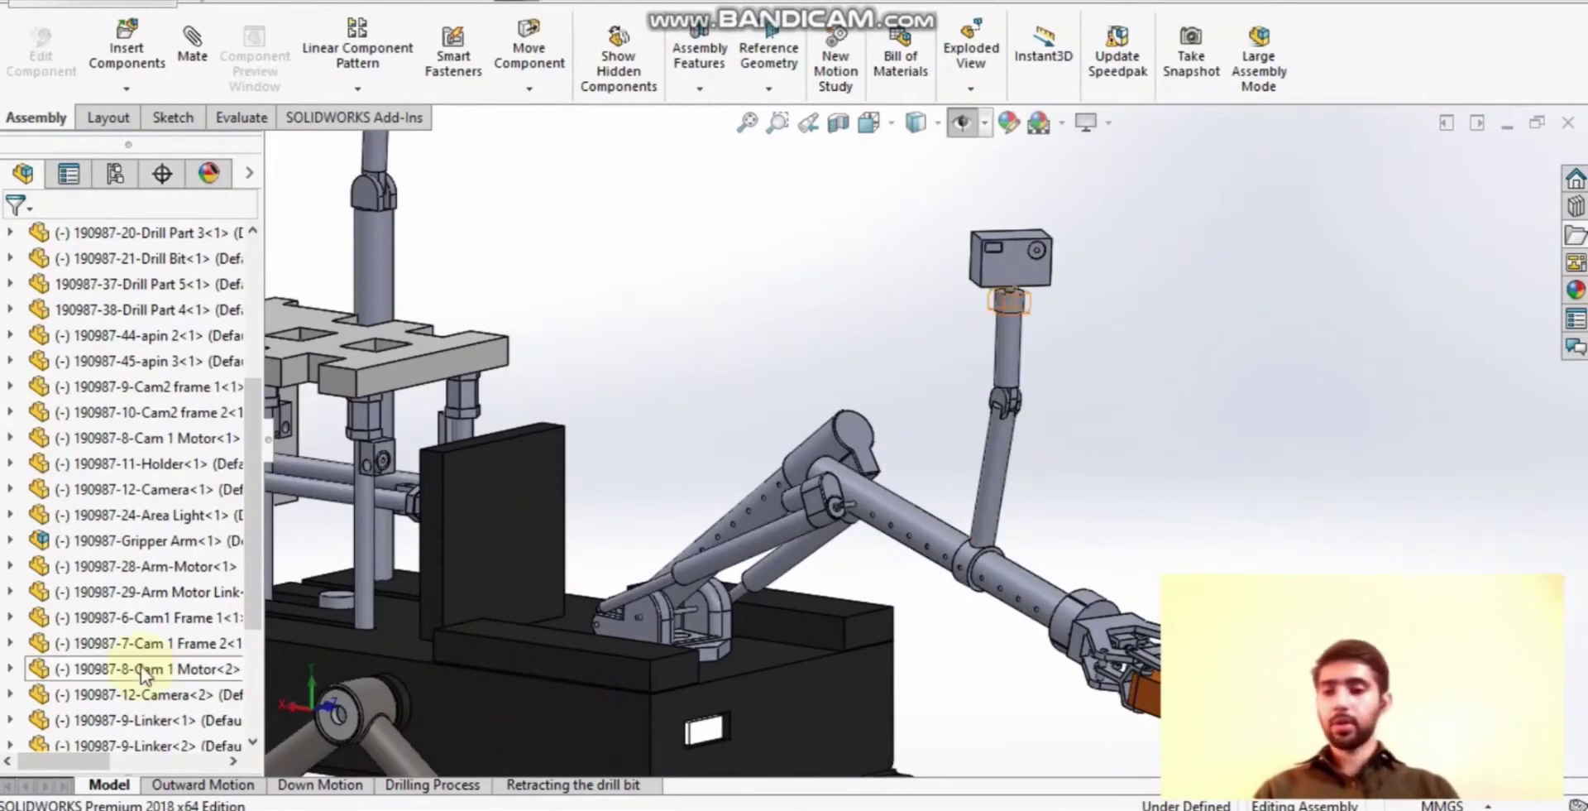
Highlight the arm camera 190987-12-Camera<2> and the mast tube 190987-9-Cam2 frame 1<1> in turn.
click(217, 701)
key(f)
middle_drag(558, 438, 967, 438)
click(968, 438)
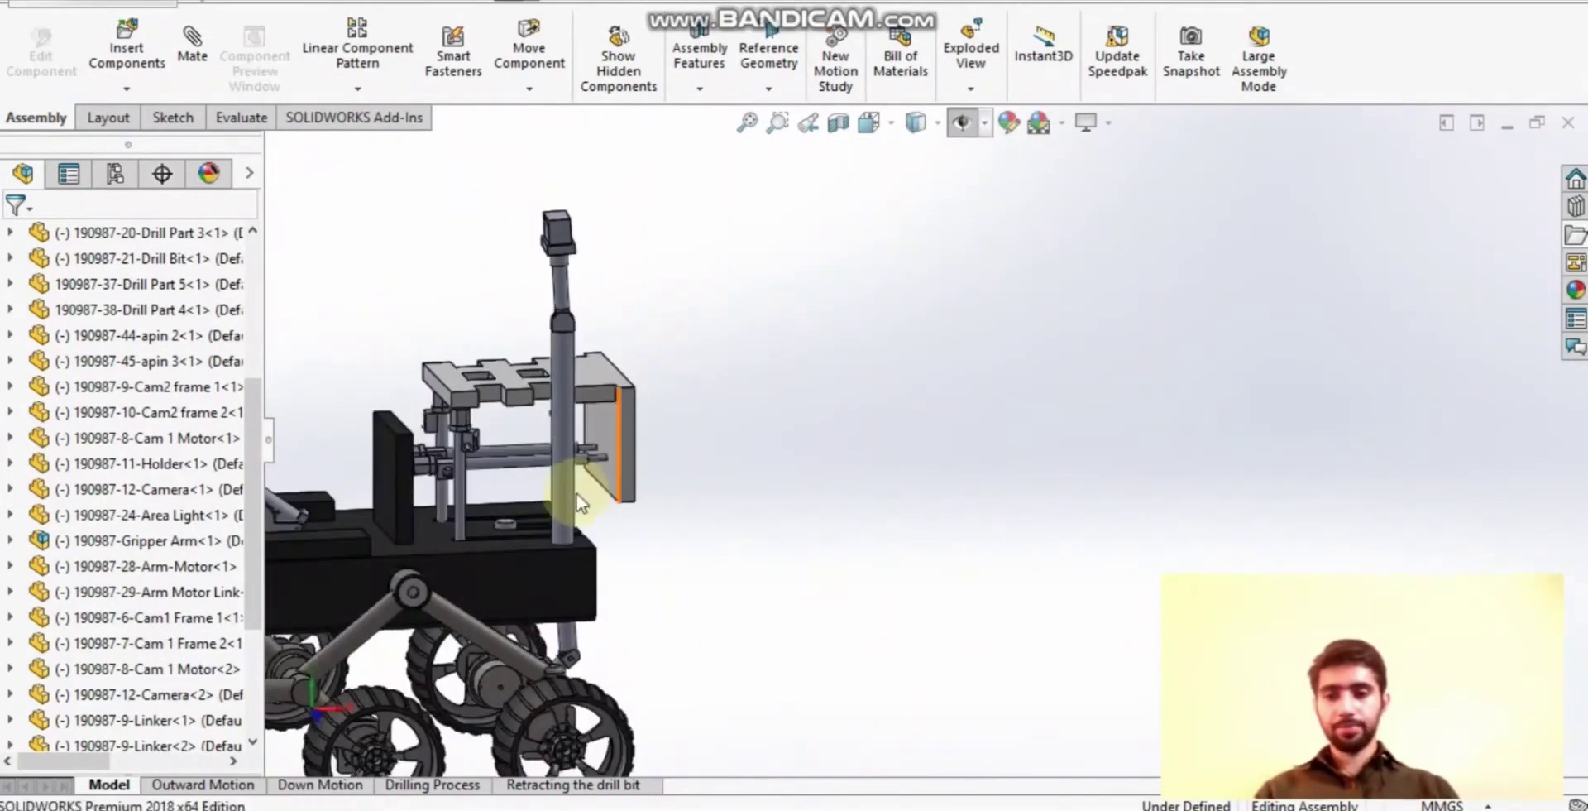
click(562, 530)
middle_drag(560, 543, 568, 612)
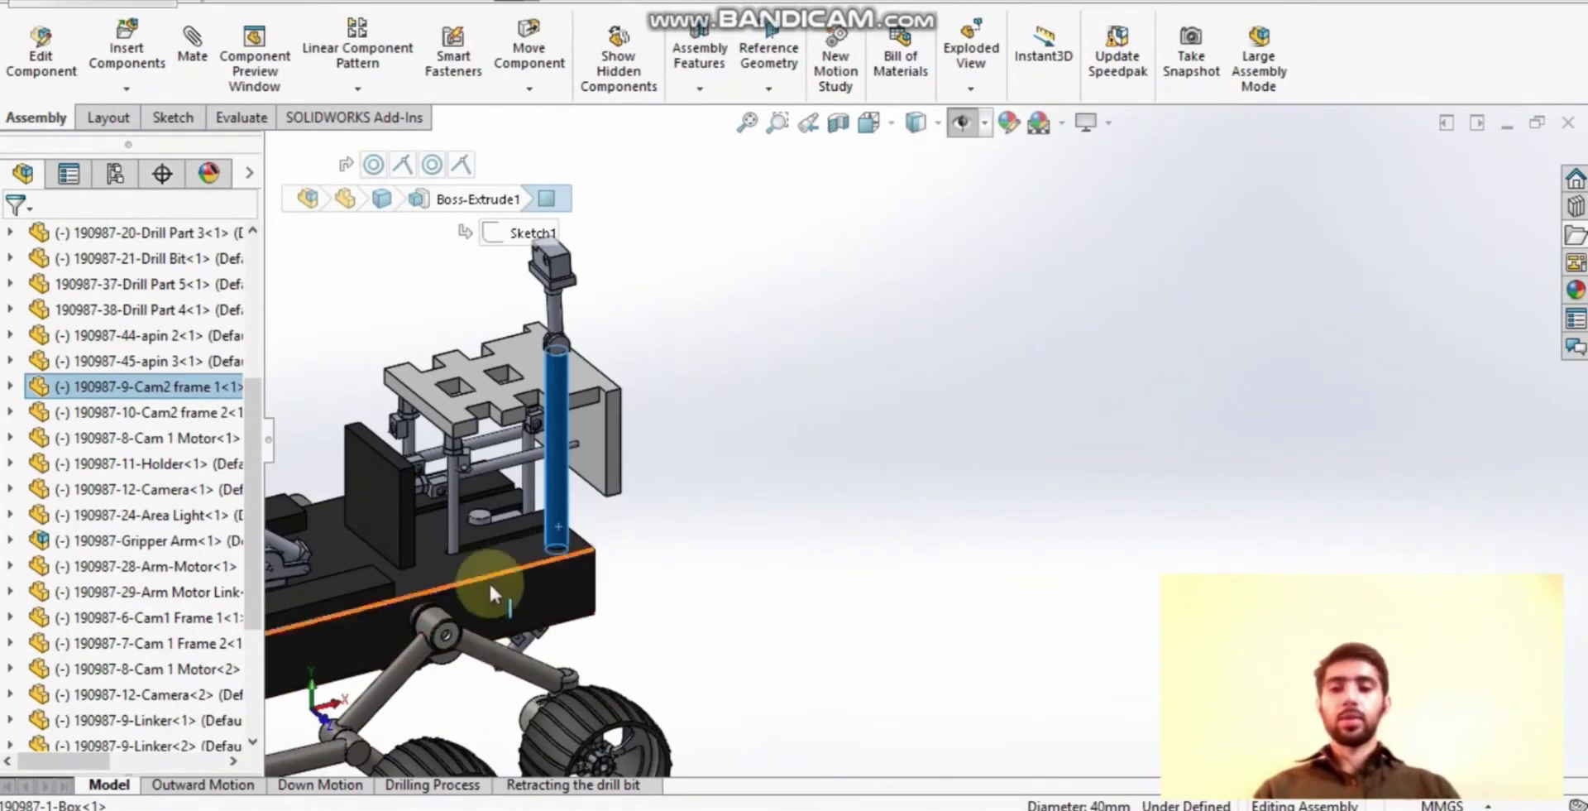
Swivel the mast-top camera 190987-12-Camera<1> and its 190987-11-Holder<1> to demonstrate how the camera moves.
scroll(579, 579, up, 5)
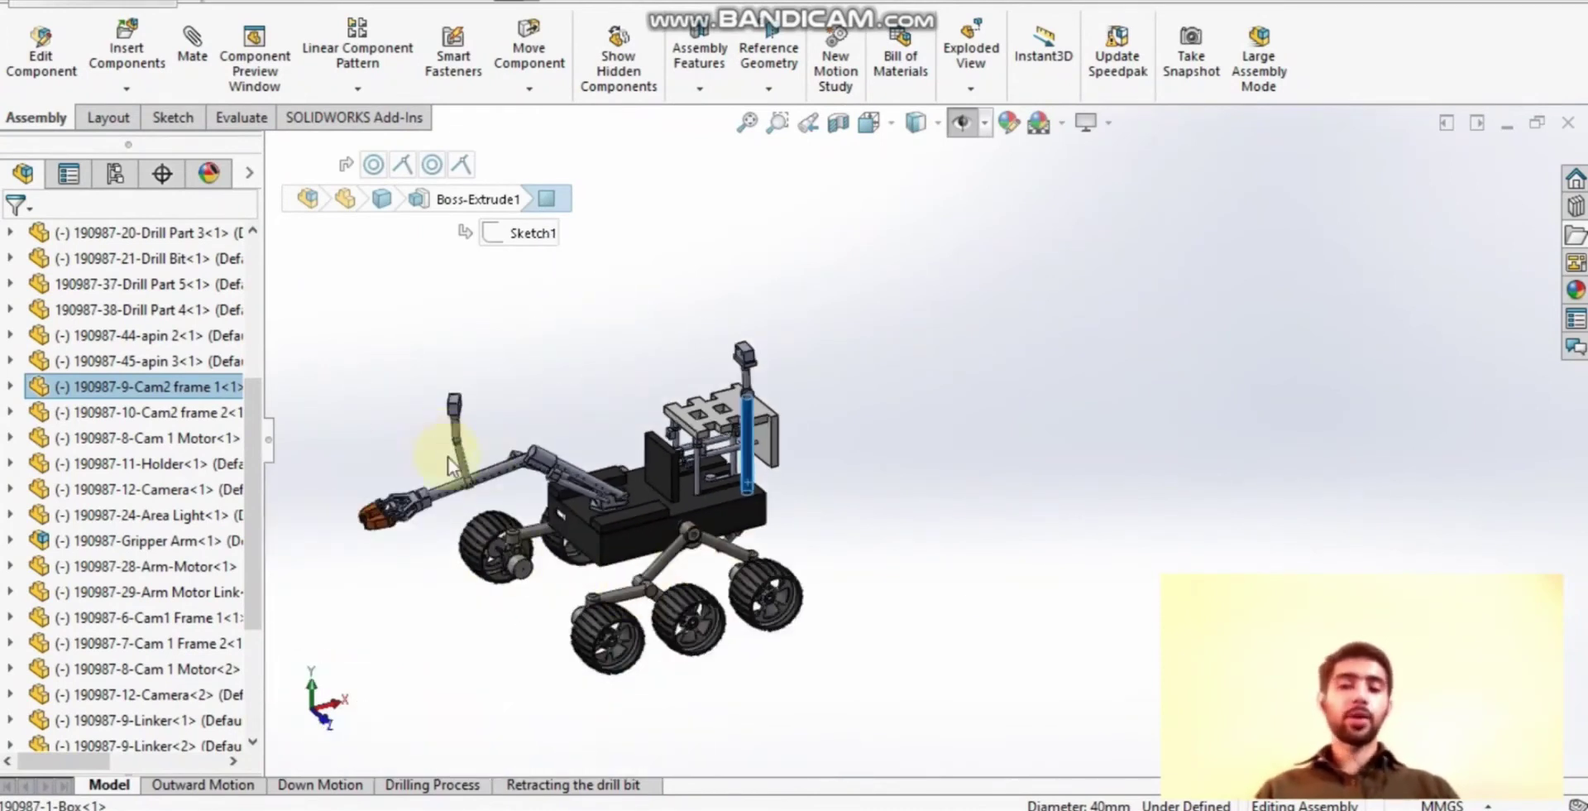
scroll(492, 488, down, 5)
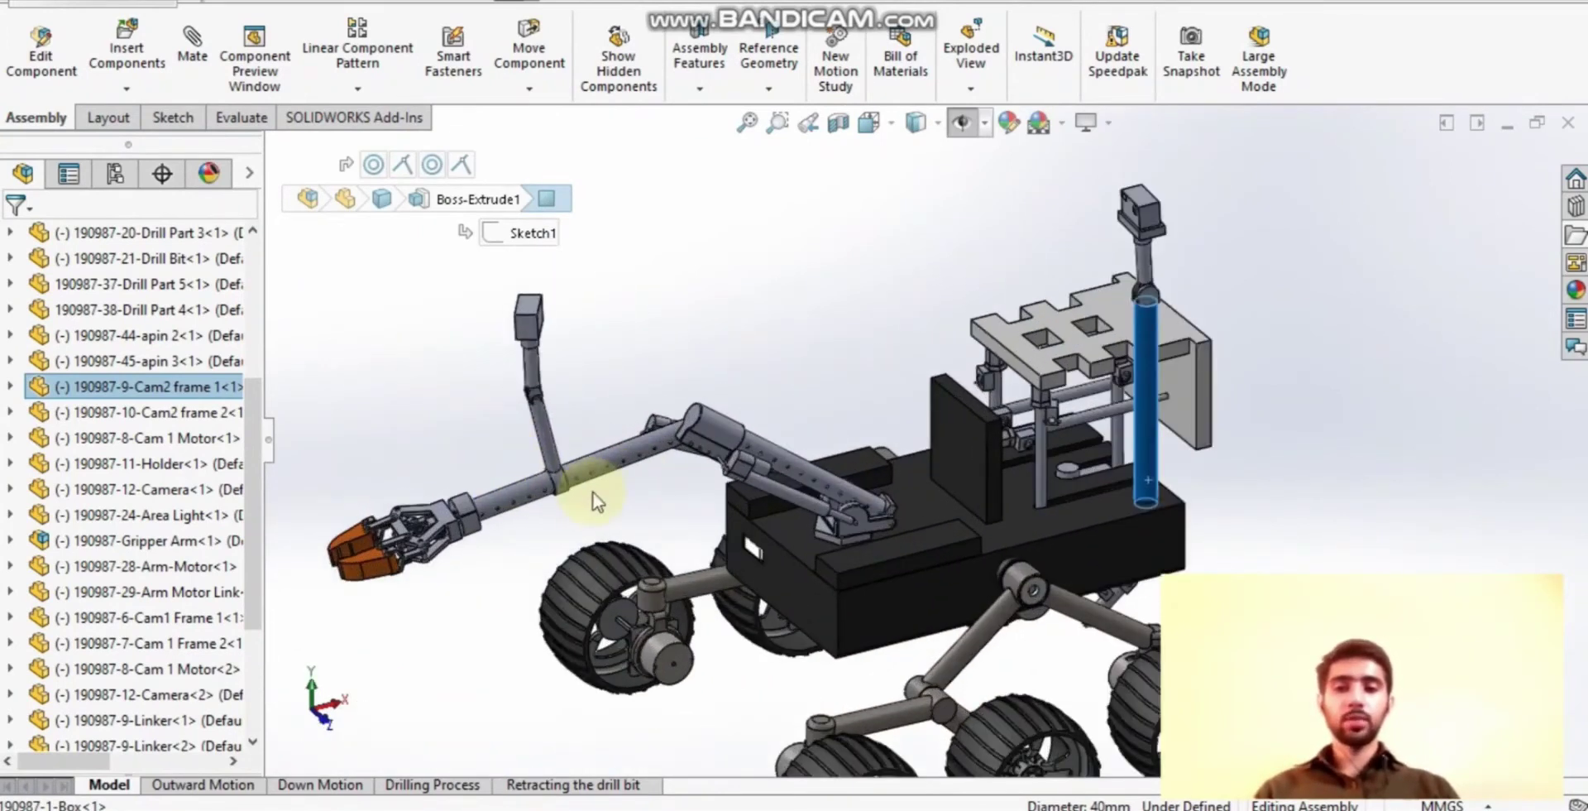
scroll(1159, 422, up, 2)
scroll(1034, 528, down, 4)
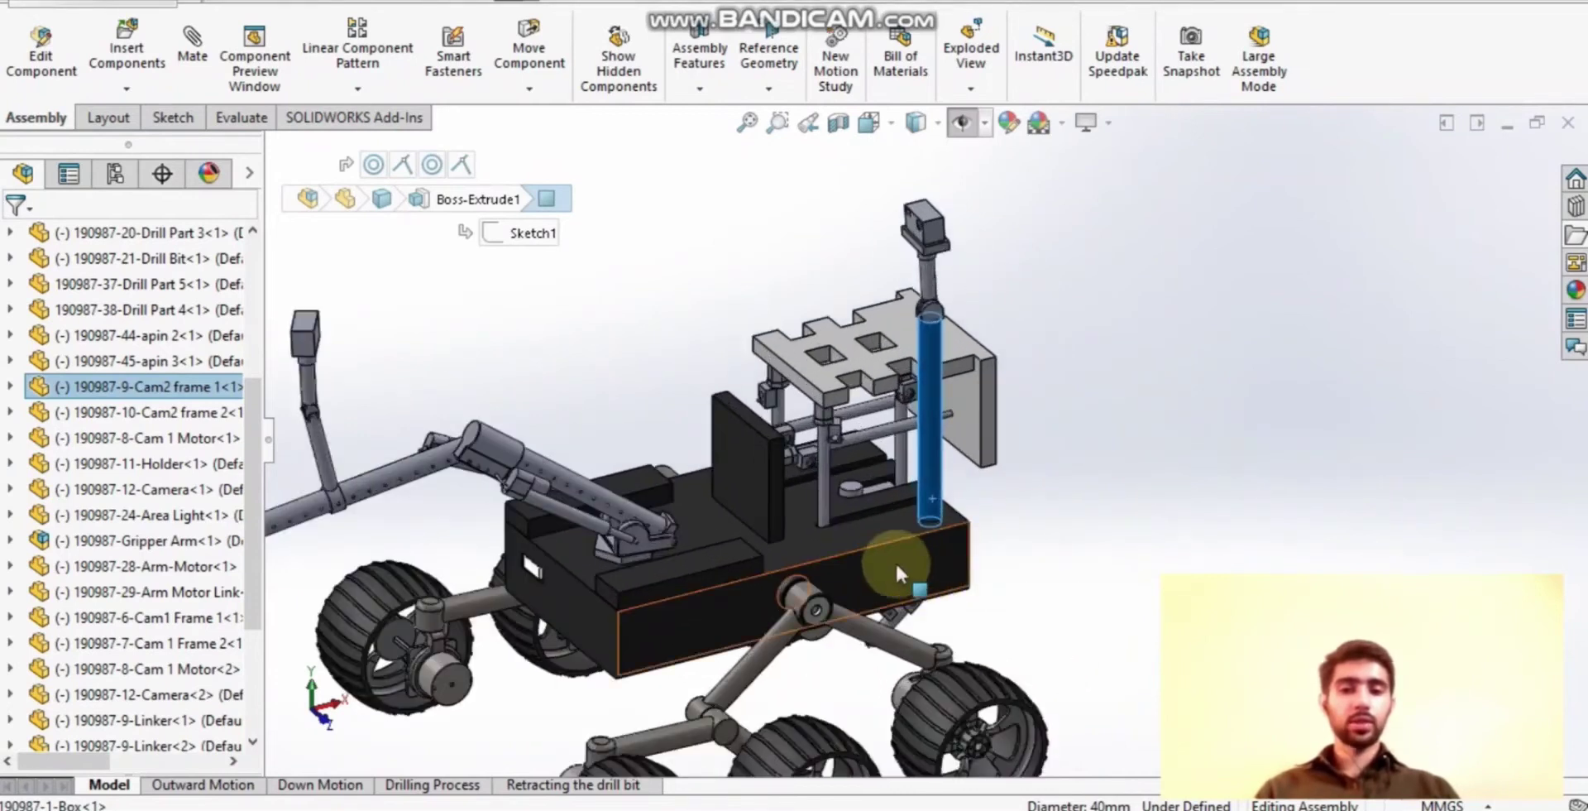
scroll(1005, 542, down, 1)
scroll(989, 231, down, 4)
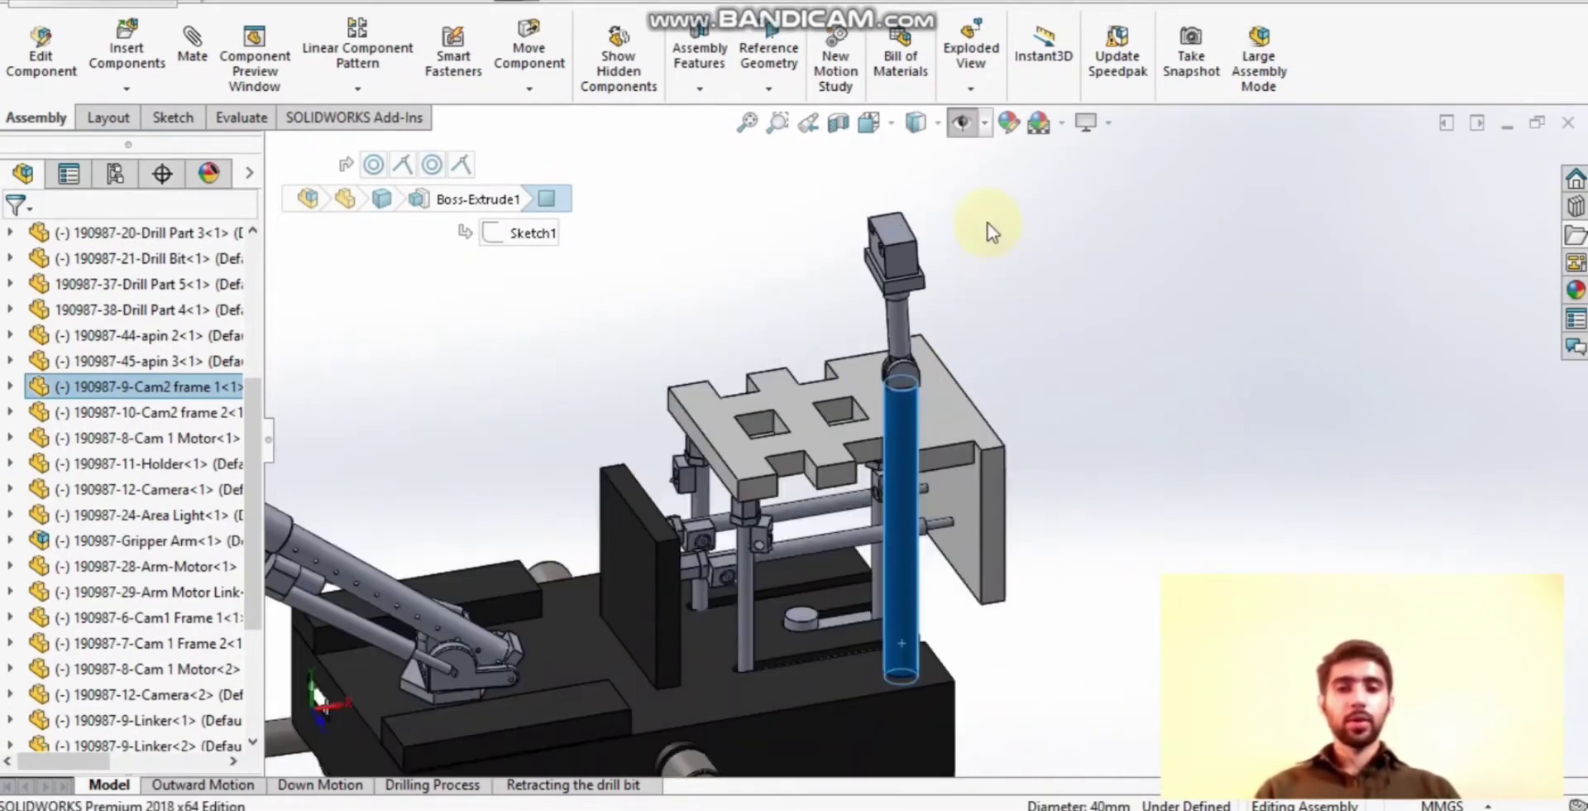
drag(901, 258, 977, 239)
drag(922, 186, 951, 325)
key(Escape)
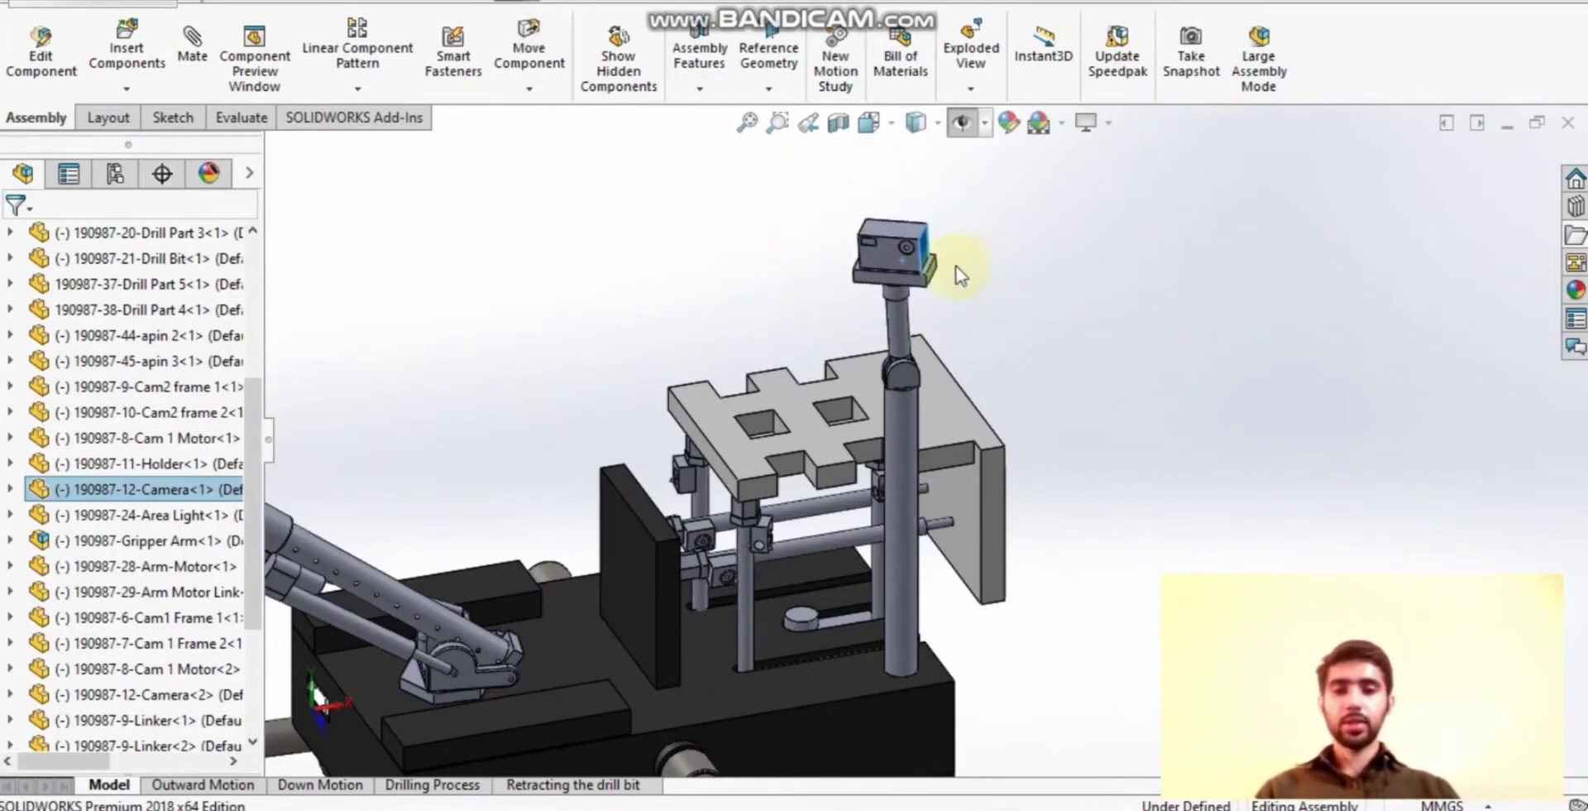
drag(914, 293, 893, 420)
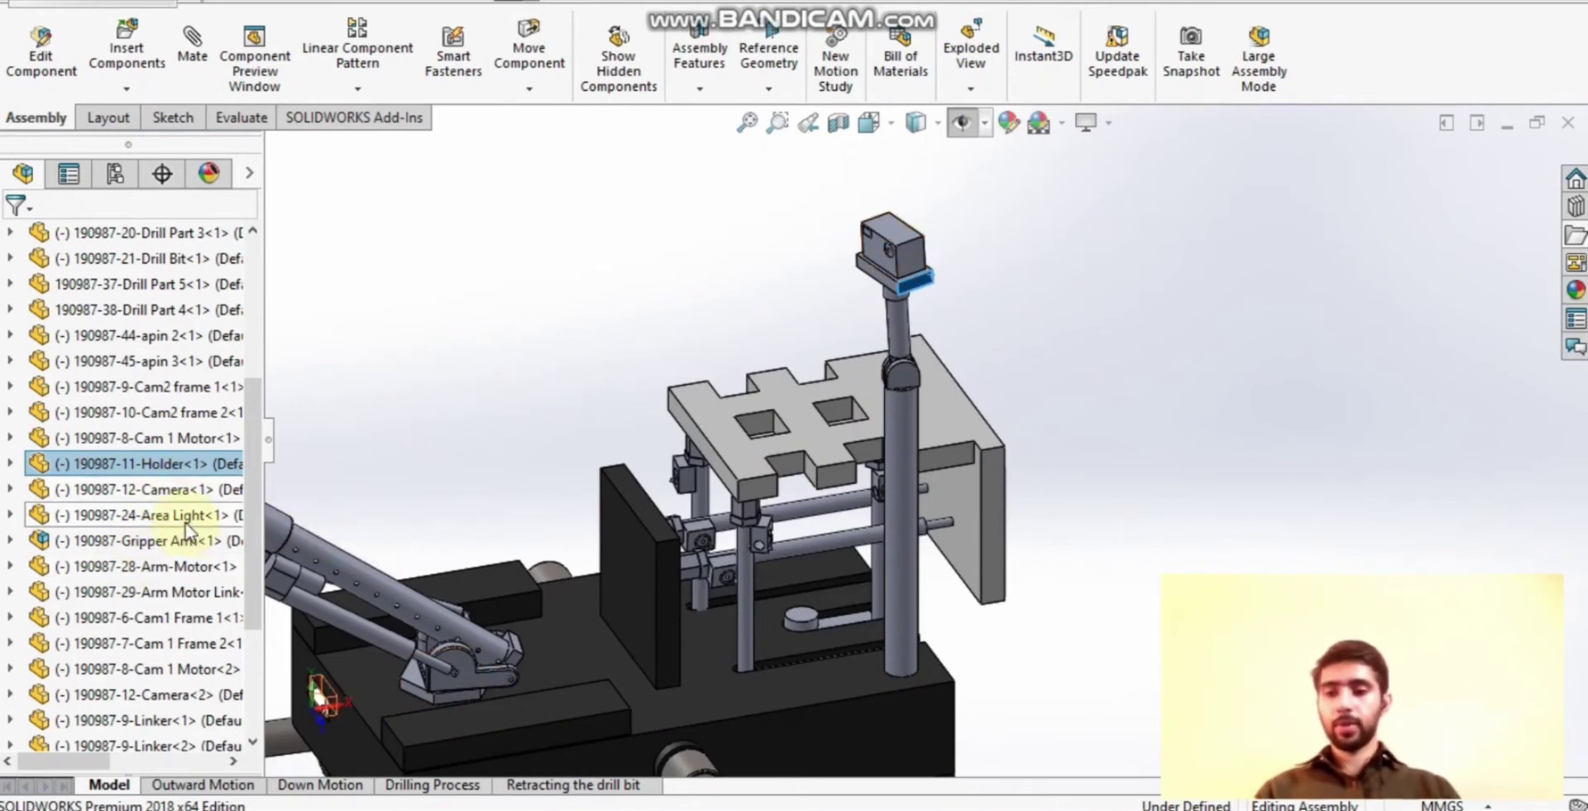
Highlight 190987-24-Area Light<1> and inspect it up close in the front face of the rover's box.
click(968, 594)
scroll(1142, 554, up, 2)
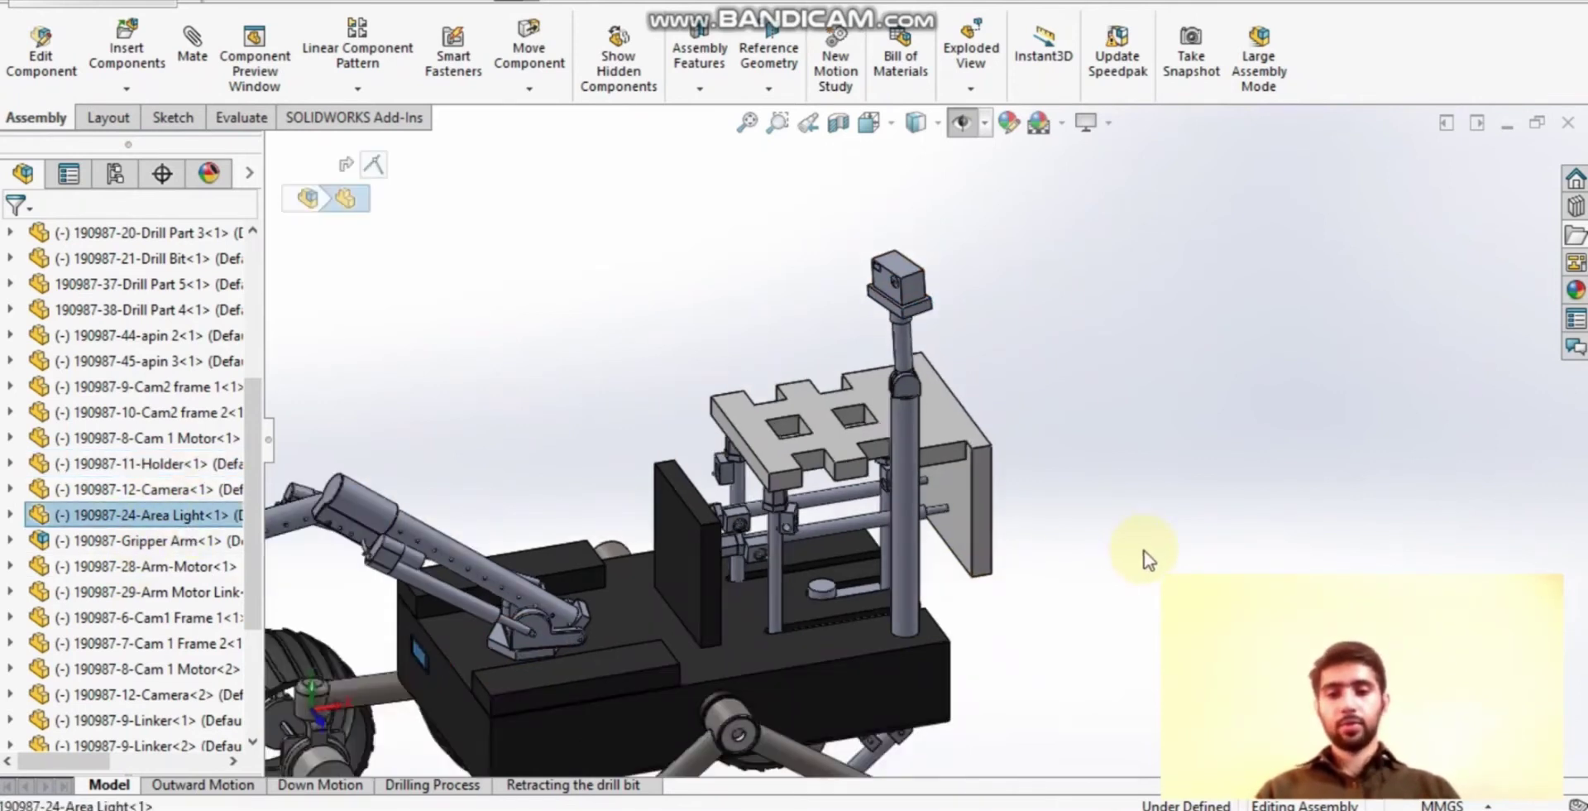
scroll(914, 579, up, 4)
middle_drag(718, 597, 792, 562)
scroll(648, 622, down, 3)
scroll(648, 622, down, 6)
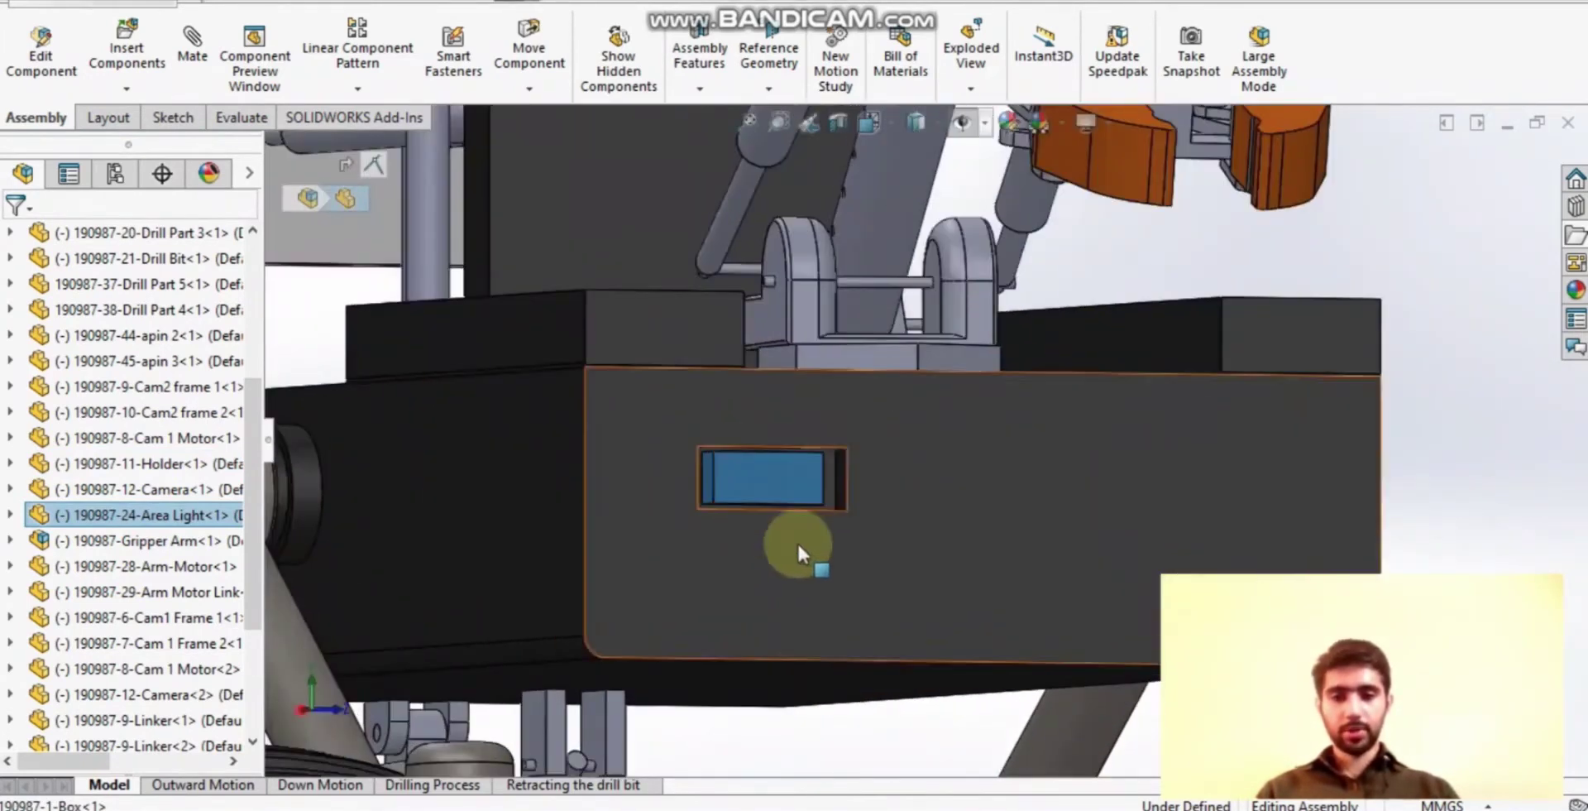
scroll(797, 543, up, 6)
middle_drag(796, 573, 817, 620)
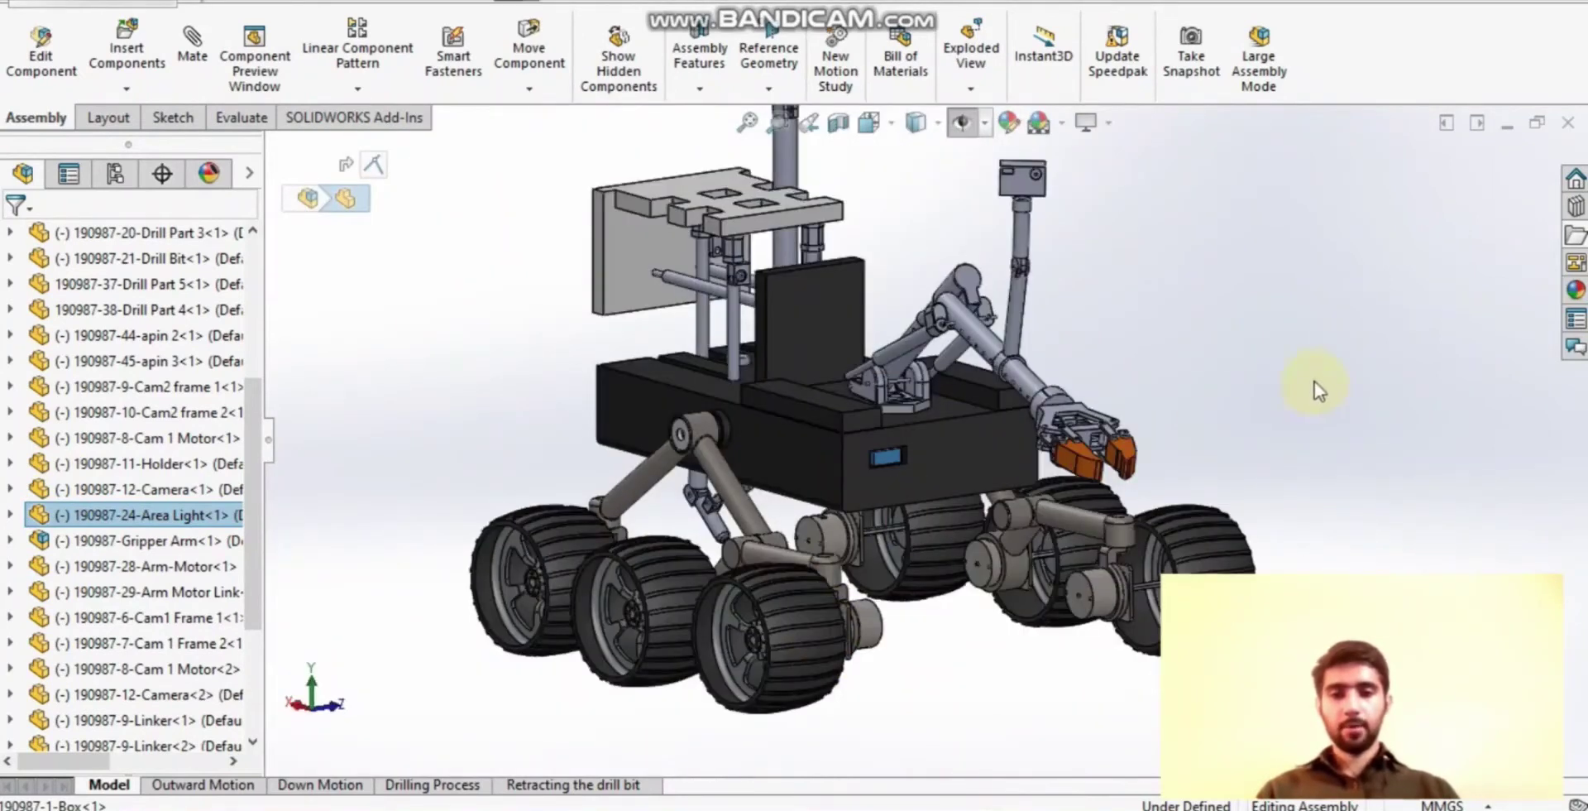
Highlight 190987-Gripper Arm<1> and open the 190987-Assembly Gripper subassembly in its own window.
click(432, 494)
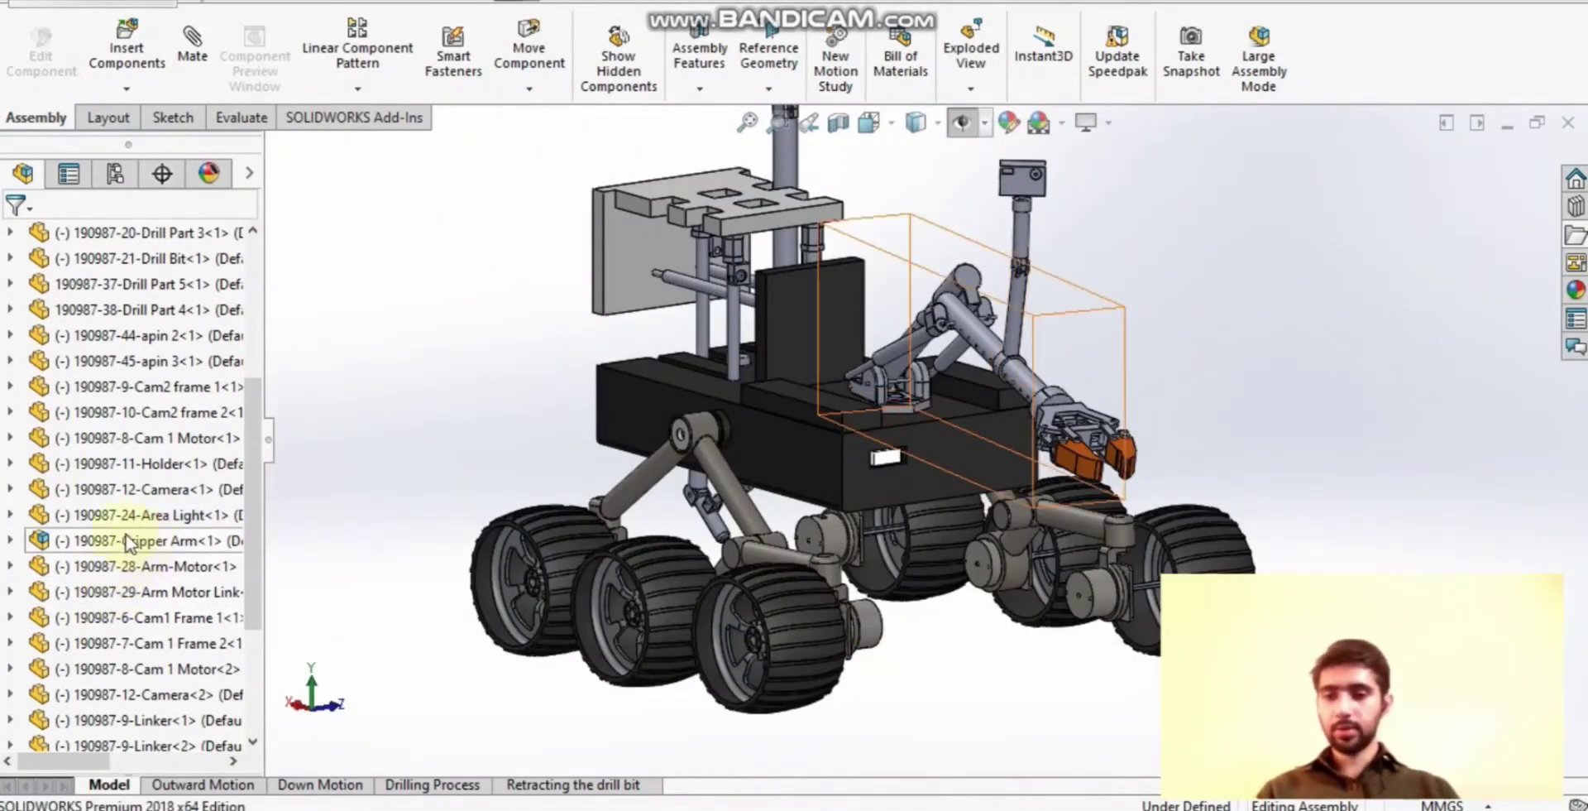
click(72, 544)
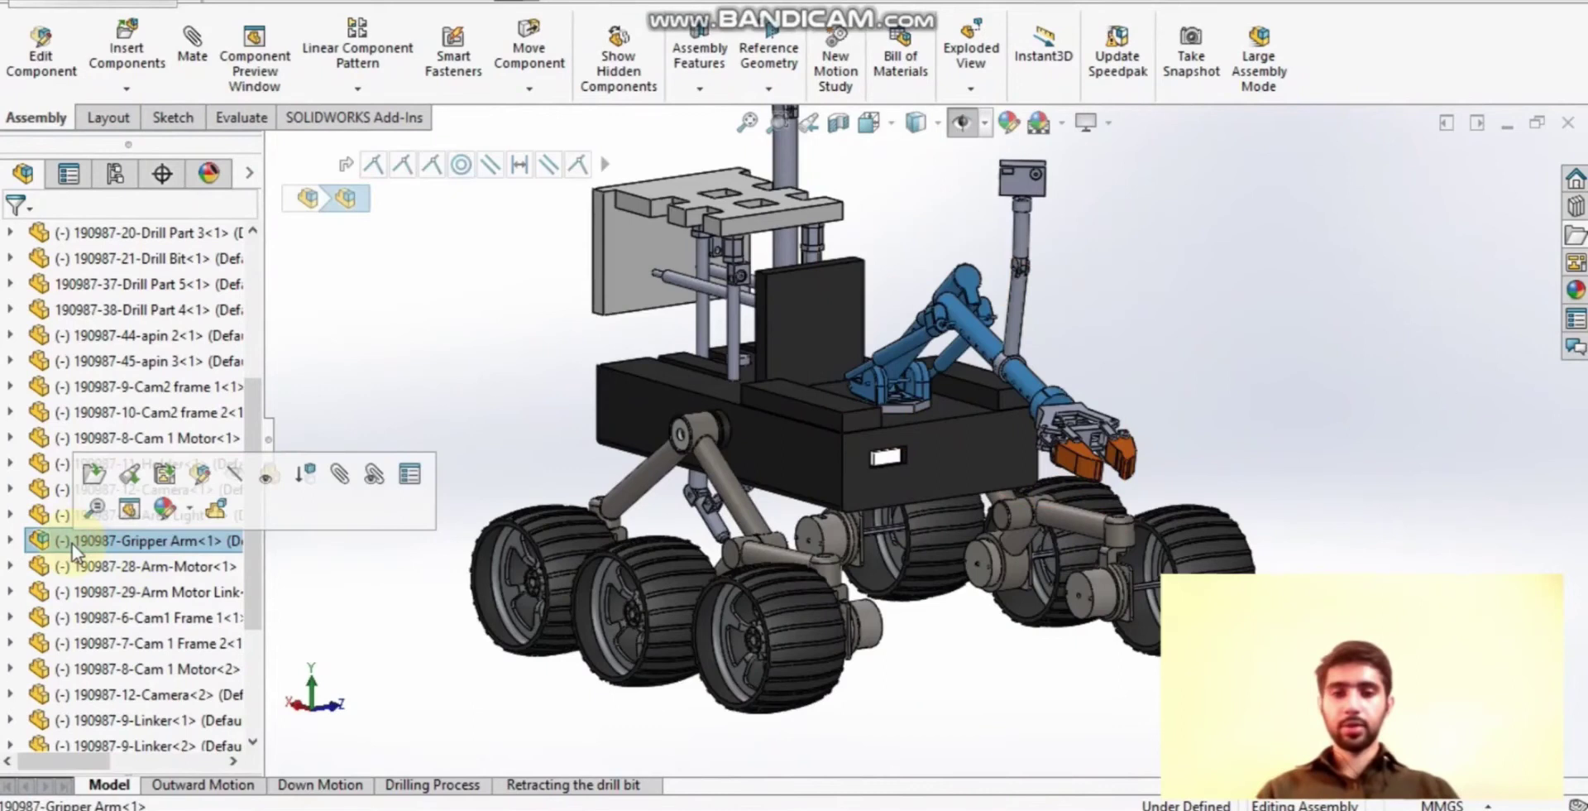
scroll(132, 604, down, 3)
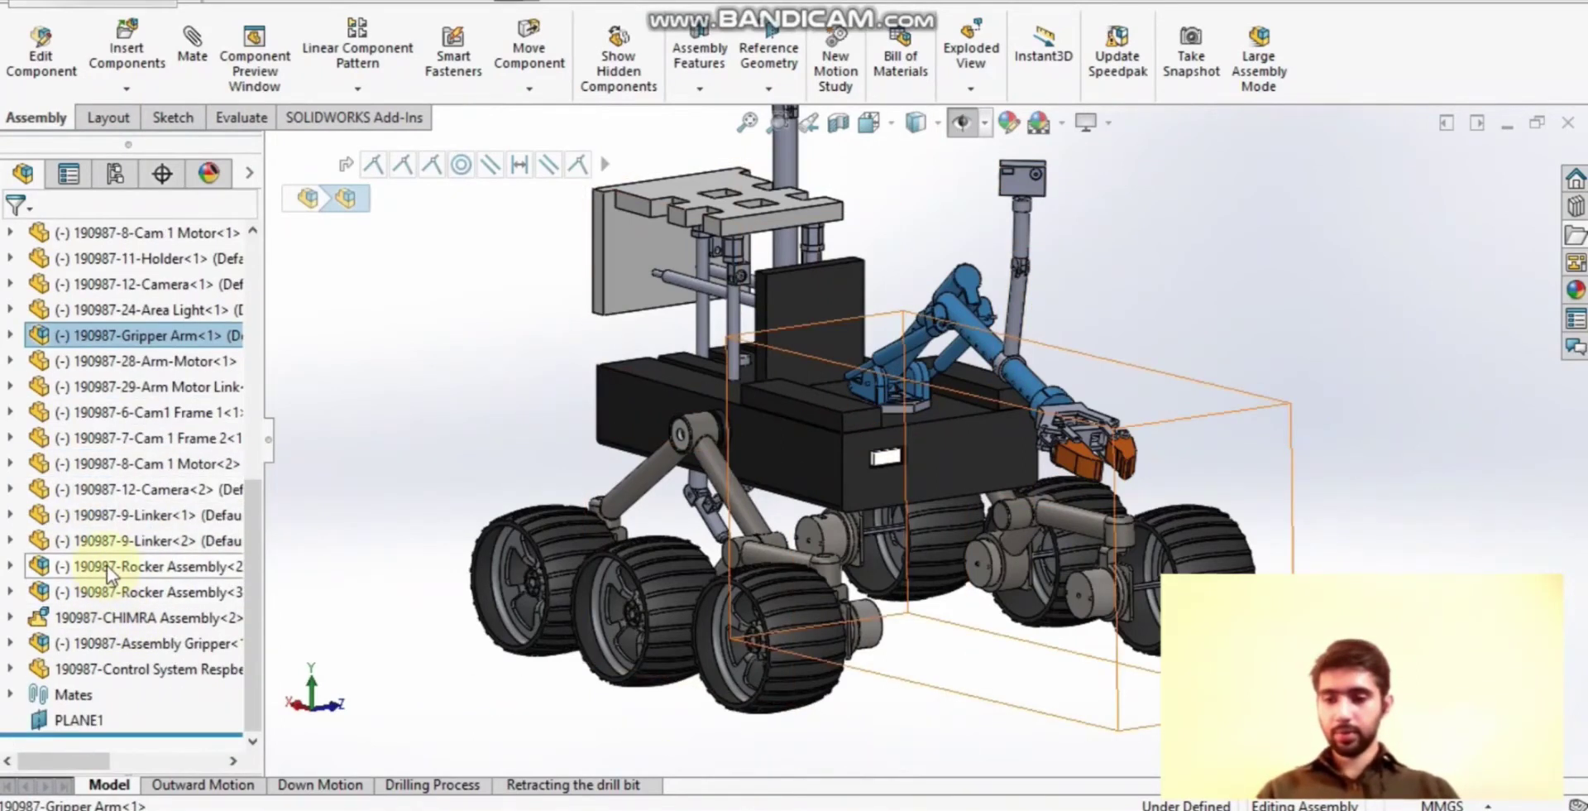
click(147, 647)
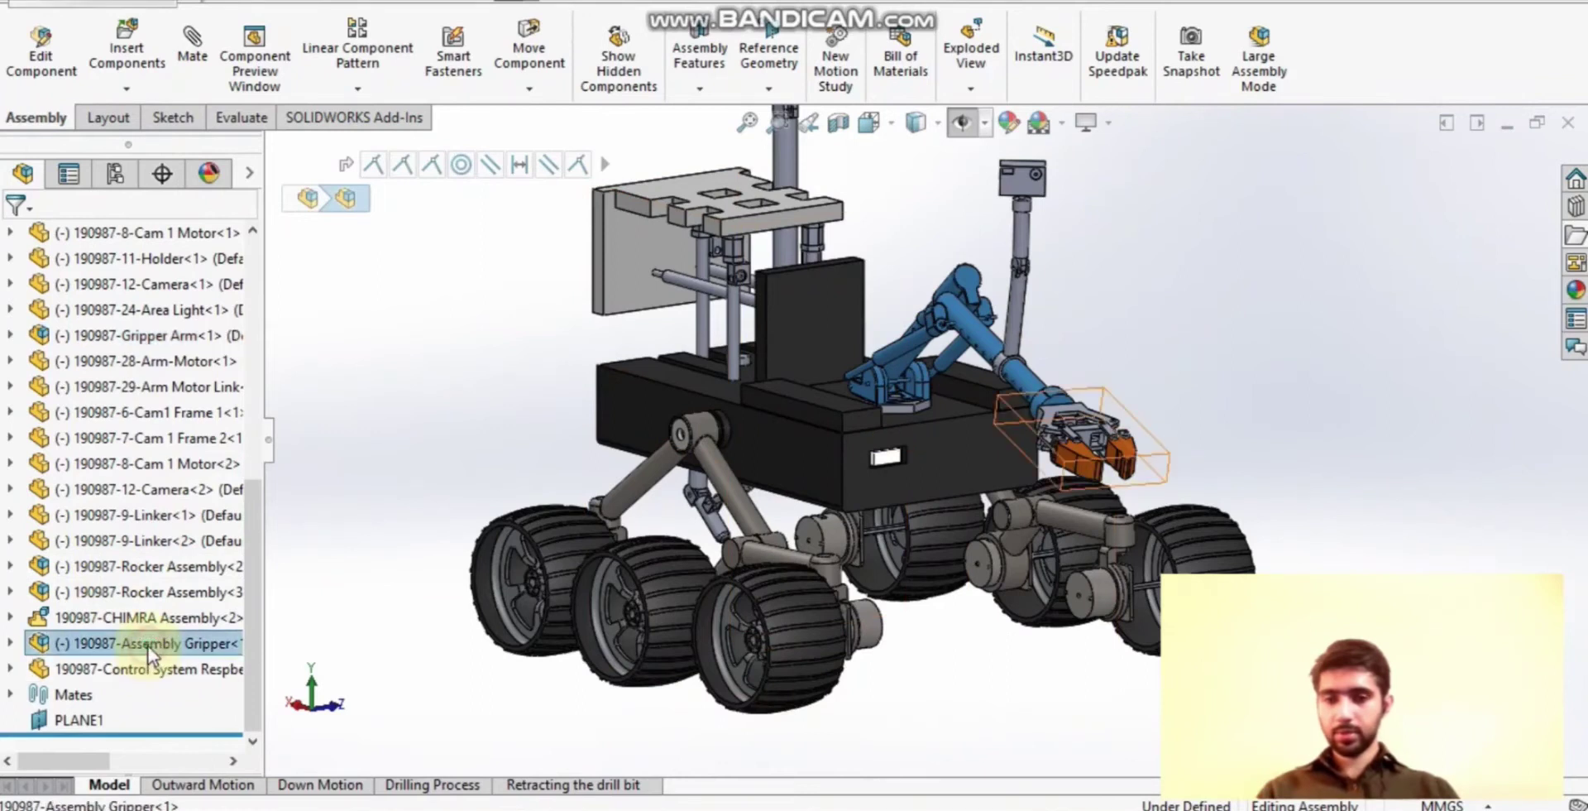
click(162, 576)
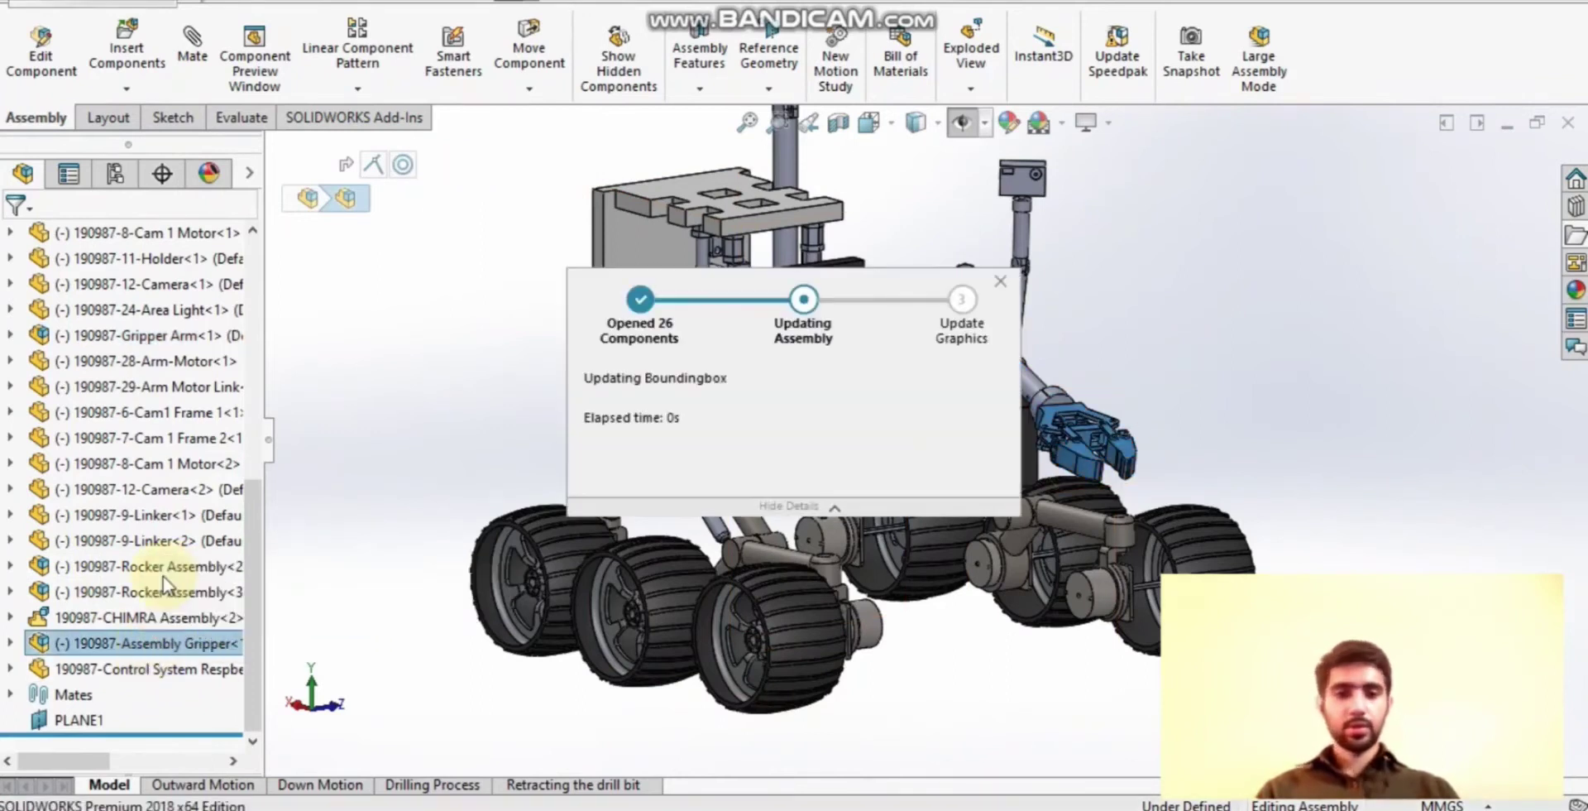
Inspect the gripper's linkage and screw from several angles and highlight the 190987-55-Grip Arm Motor at its back.
middle_drag(851, 556, 841, 651)
scroll(958, 400, down, 3)
drag(961, 469, 961, 473)
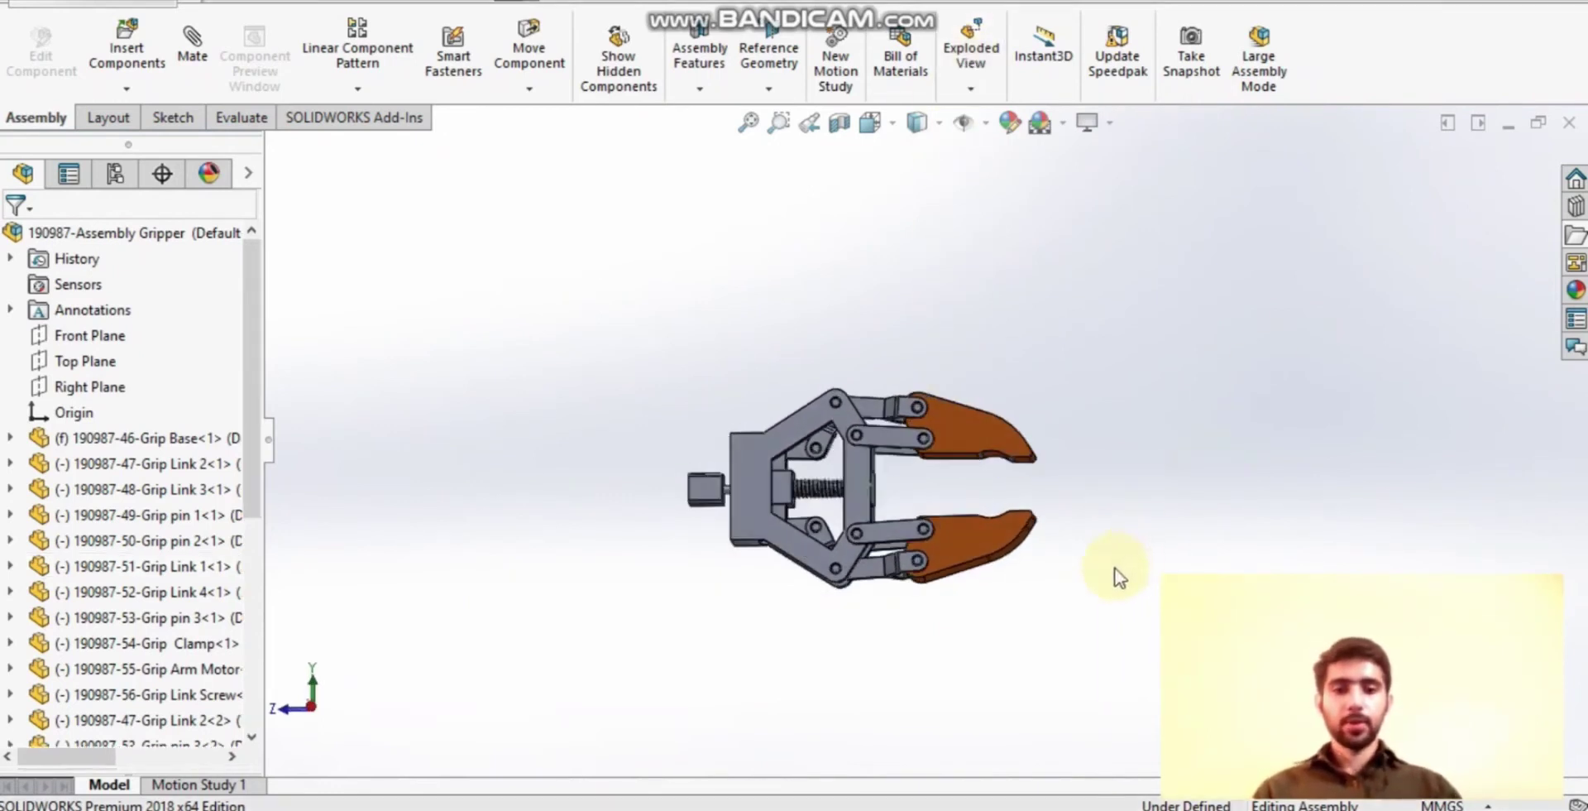
middle_drag(1118, 576, 941, 531)
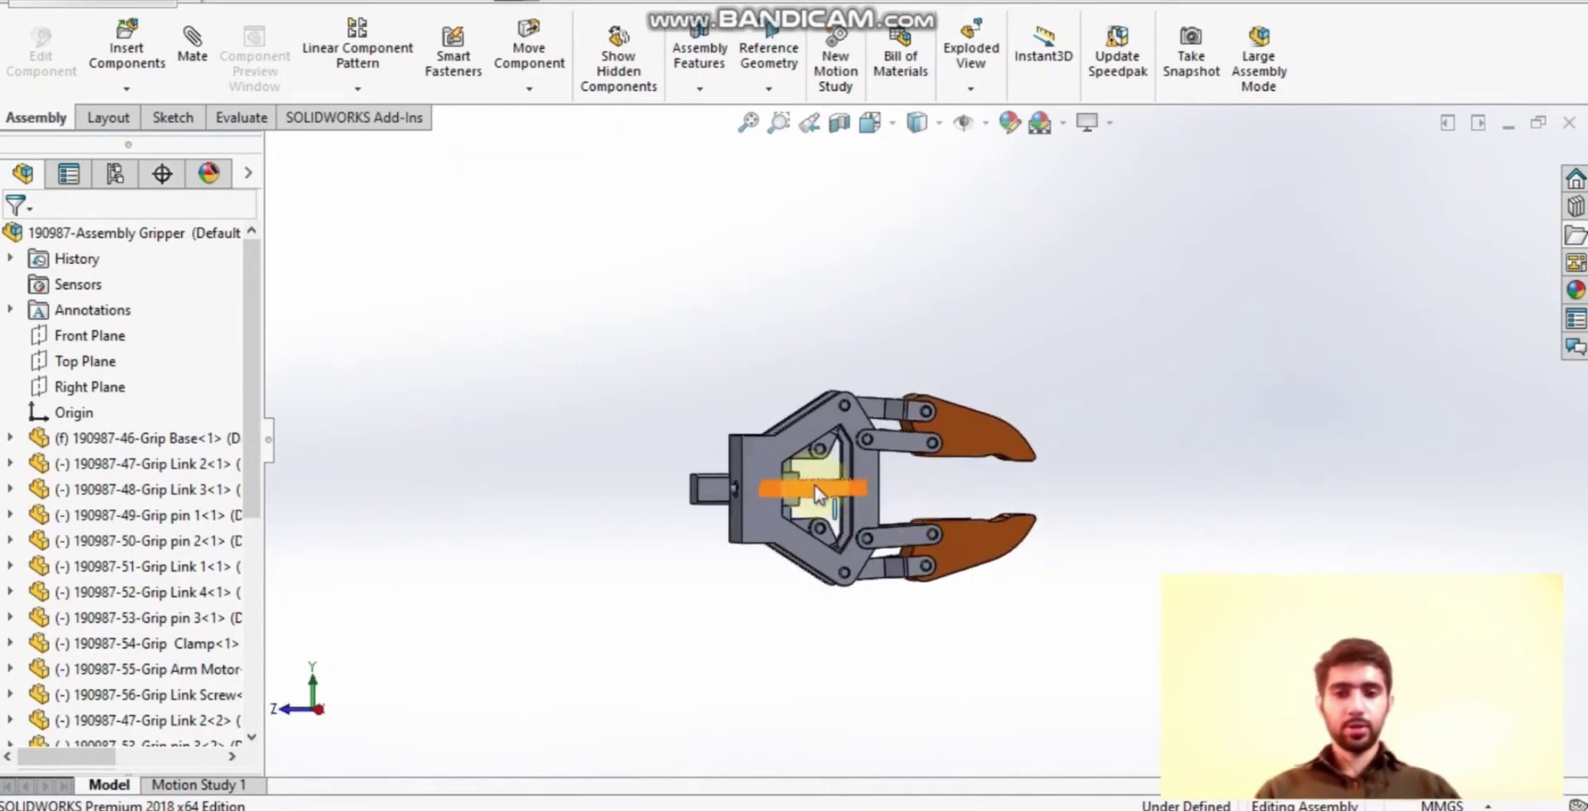
scroll(816, 488, down, 2)
click(862, 490)
middle_drag(1100, 513, 1059, 515)
click(653, 494)
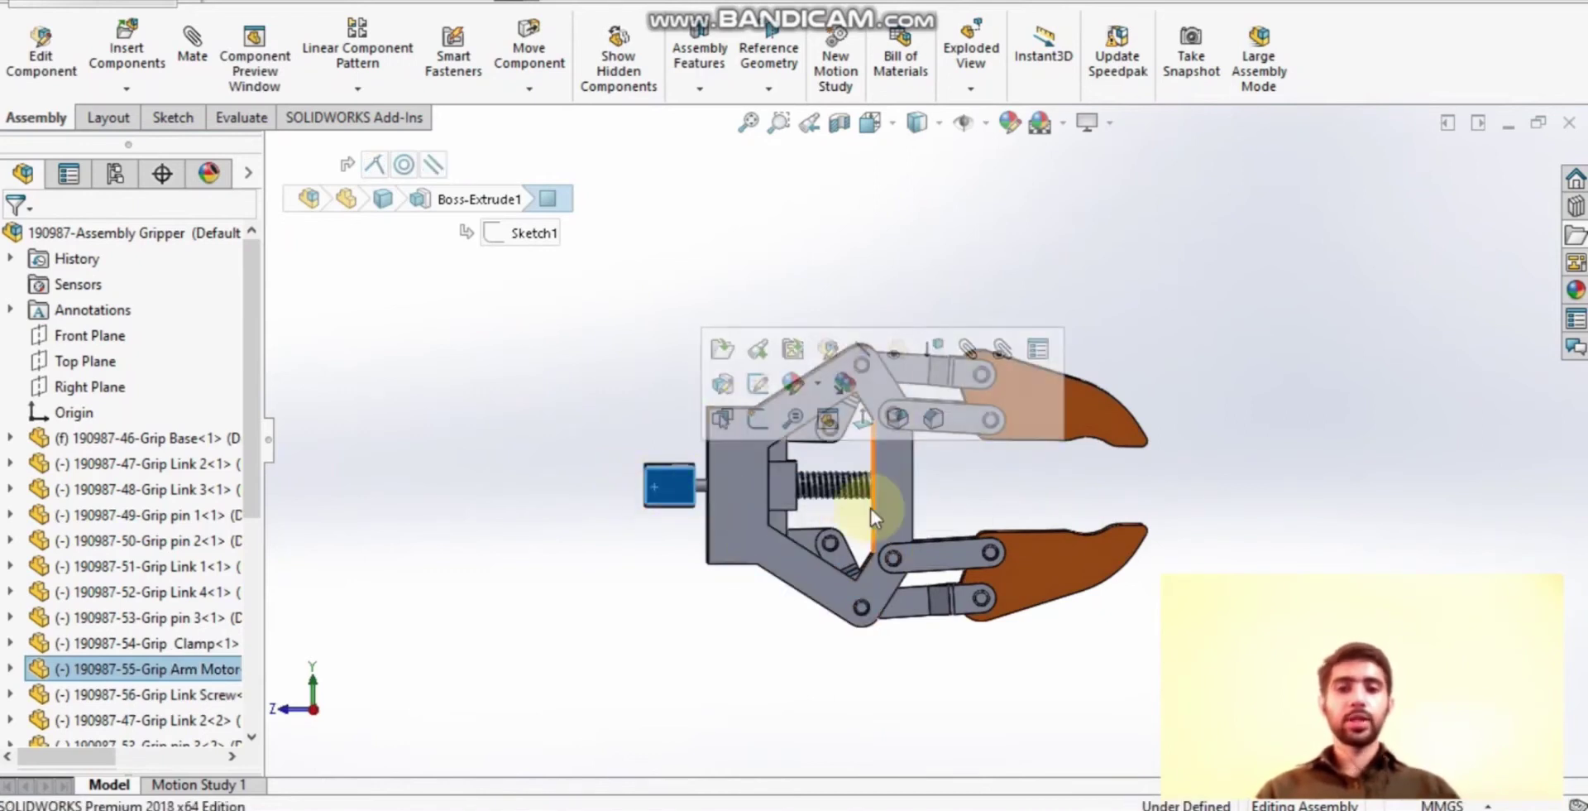
Slide 190987-48-Grip Link 3<1> along the screw to open and close the clamps, and return to the main assembly.
click(787, 485)
mouse_move(802, 492)
mouse_down()
mouse_move(821, 497)
mouse_move(803, 494)
mouse_up()
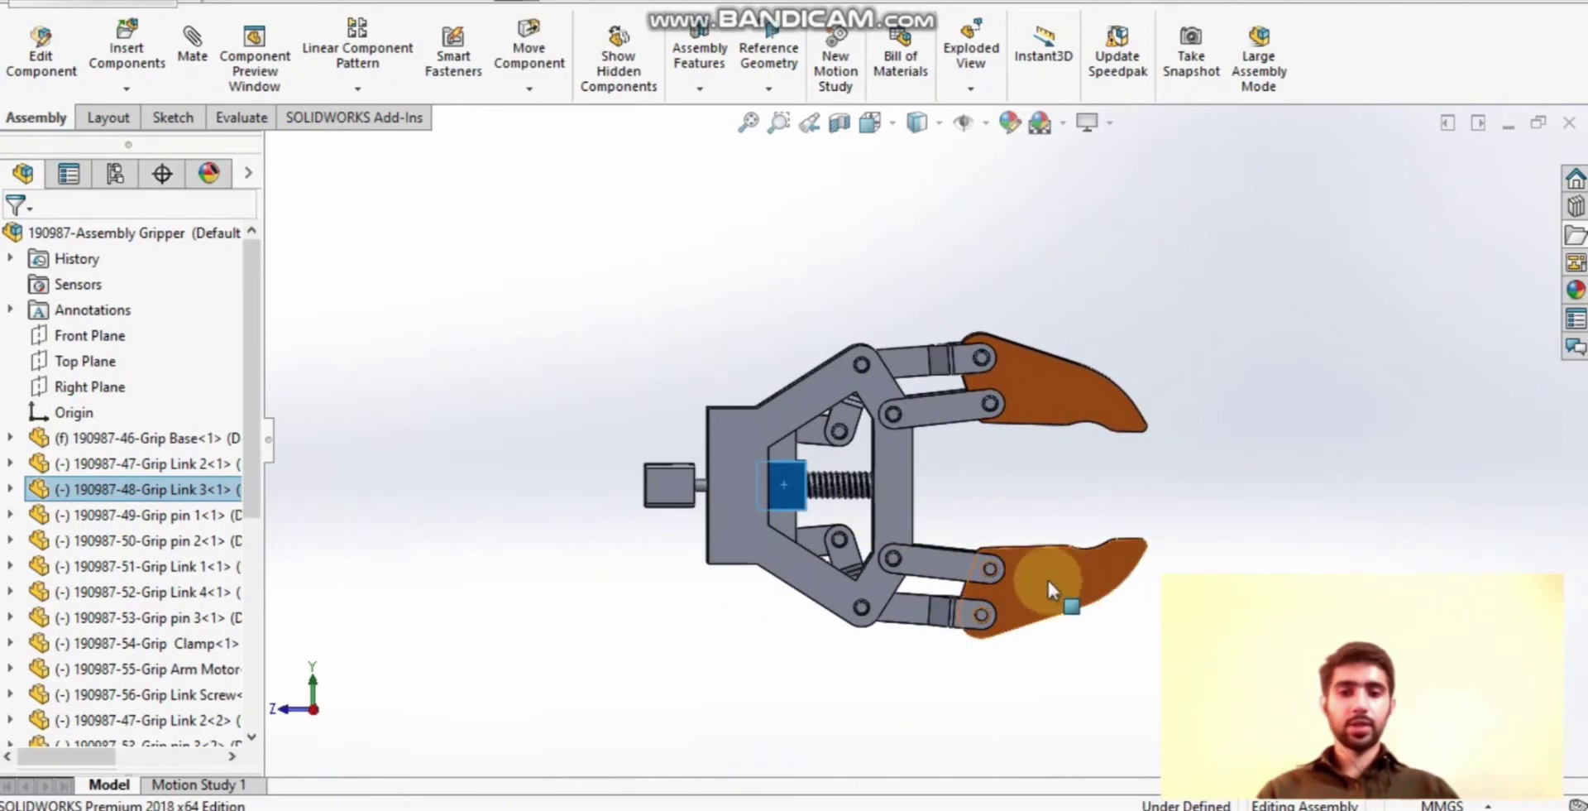
click(800, 497)
mouse_move(790, 495)
mouse_down()
mouse_move(840, 496)
mouse_move(780, 488)
mouse_up()
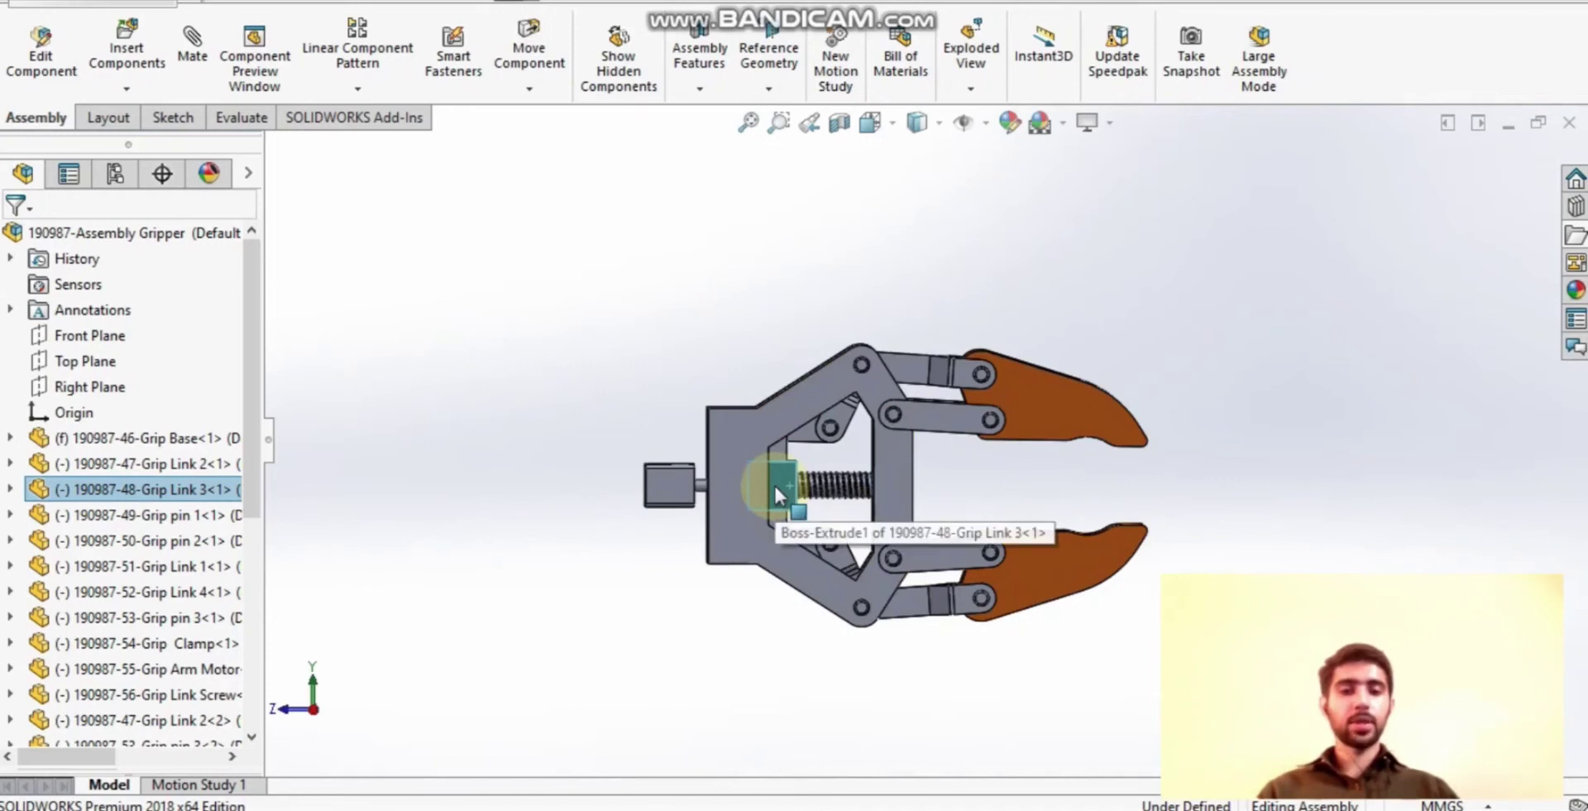
drag(782, 488, 736, 550)
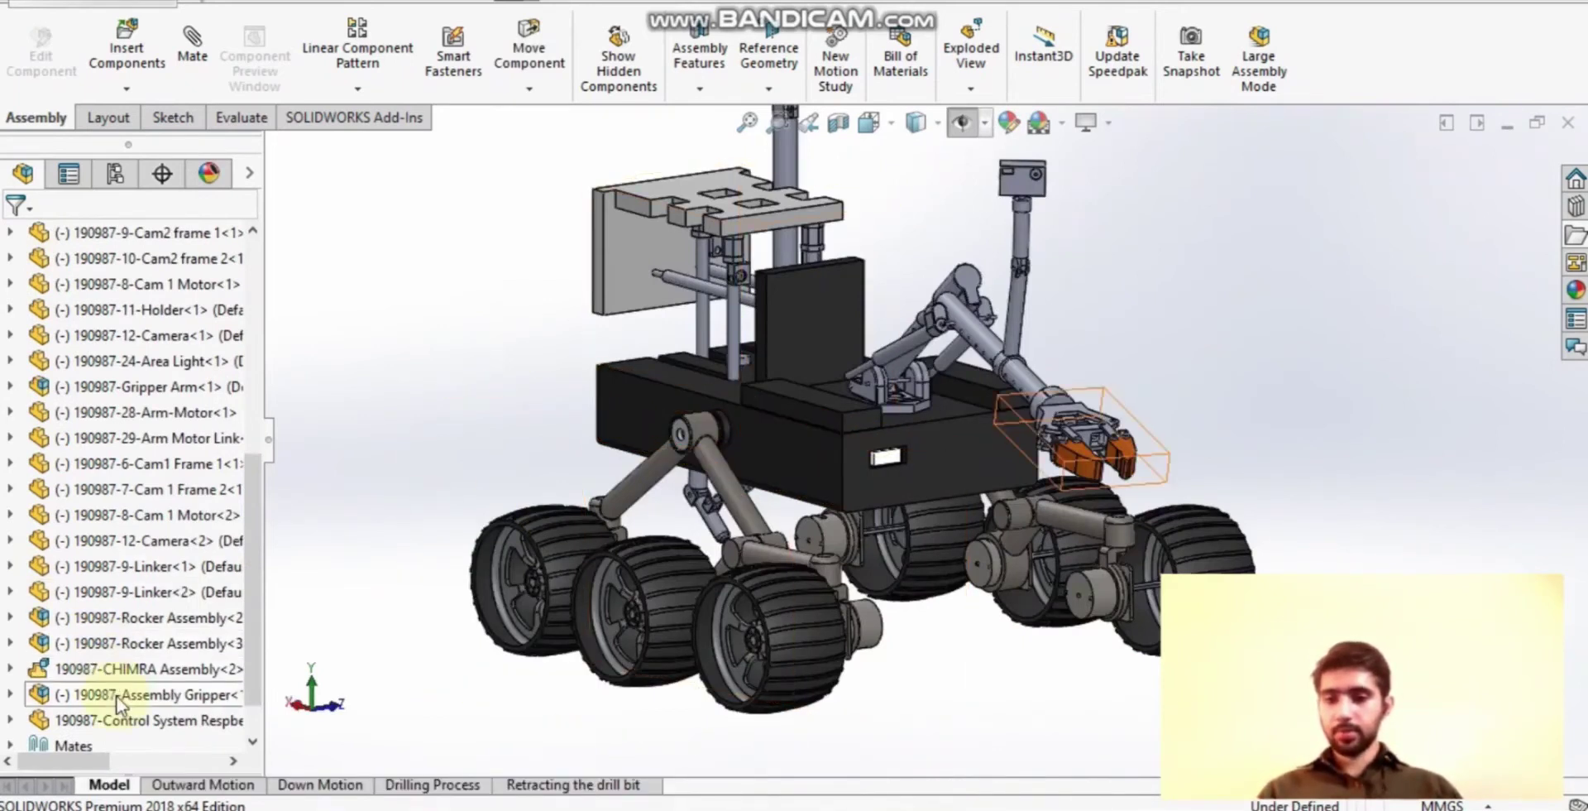
Open the 190987-Rocker Assembly<3> subassembly in its own window and view it at an angle.
click(132, 643)
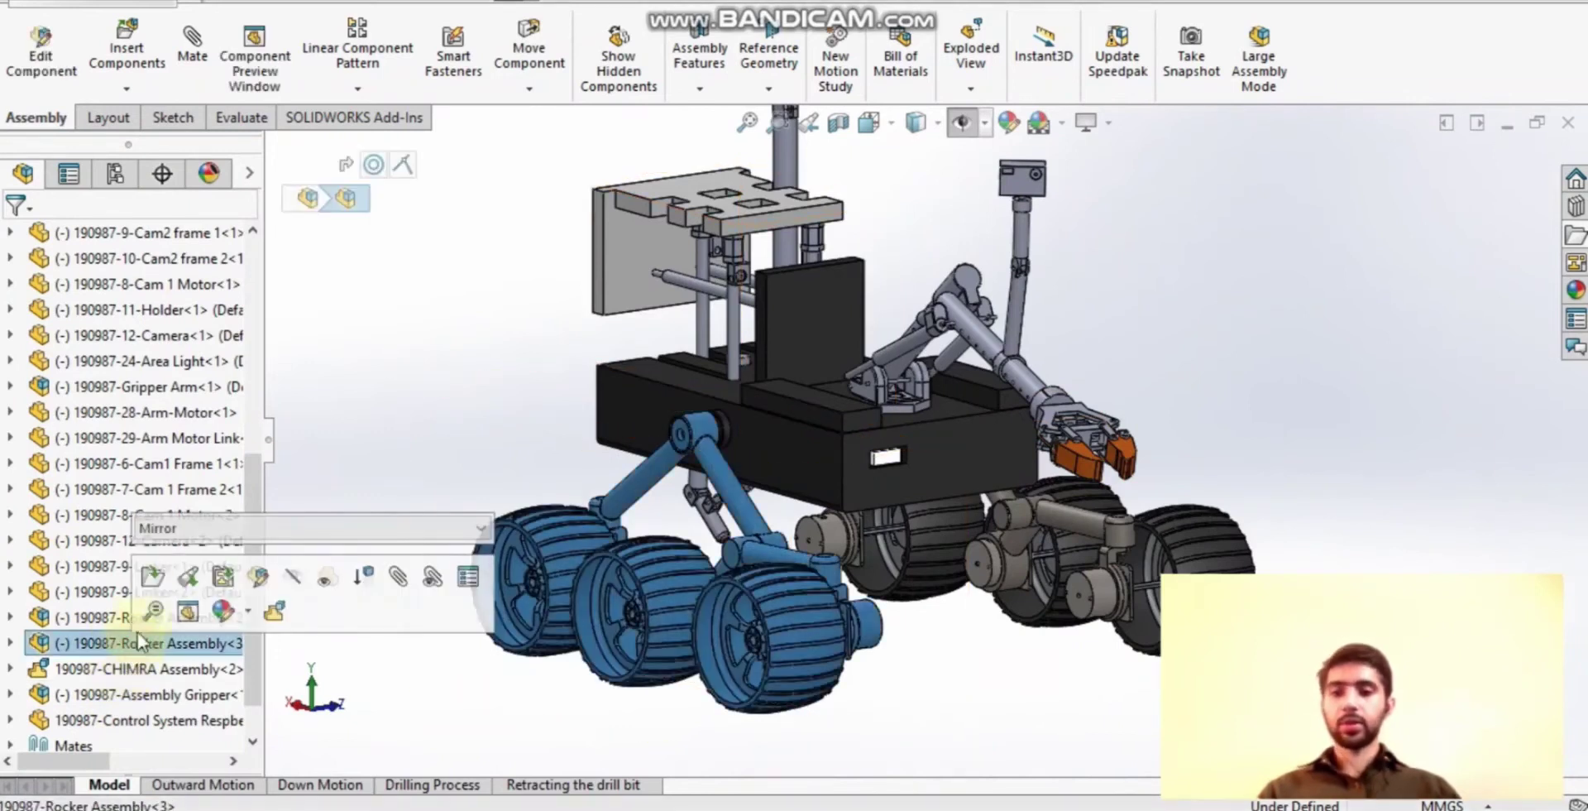
click(153, 579)
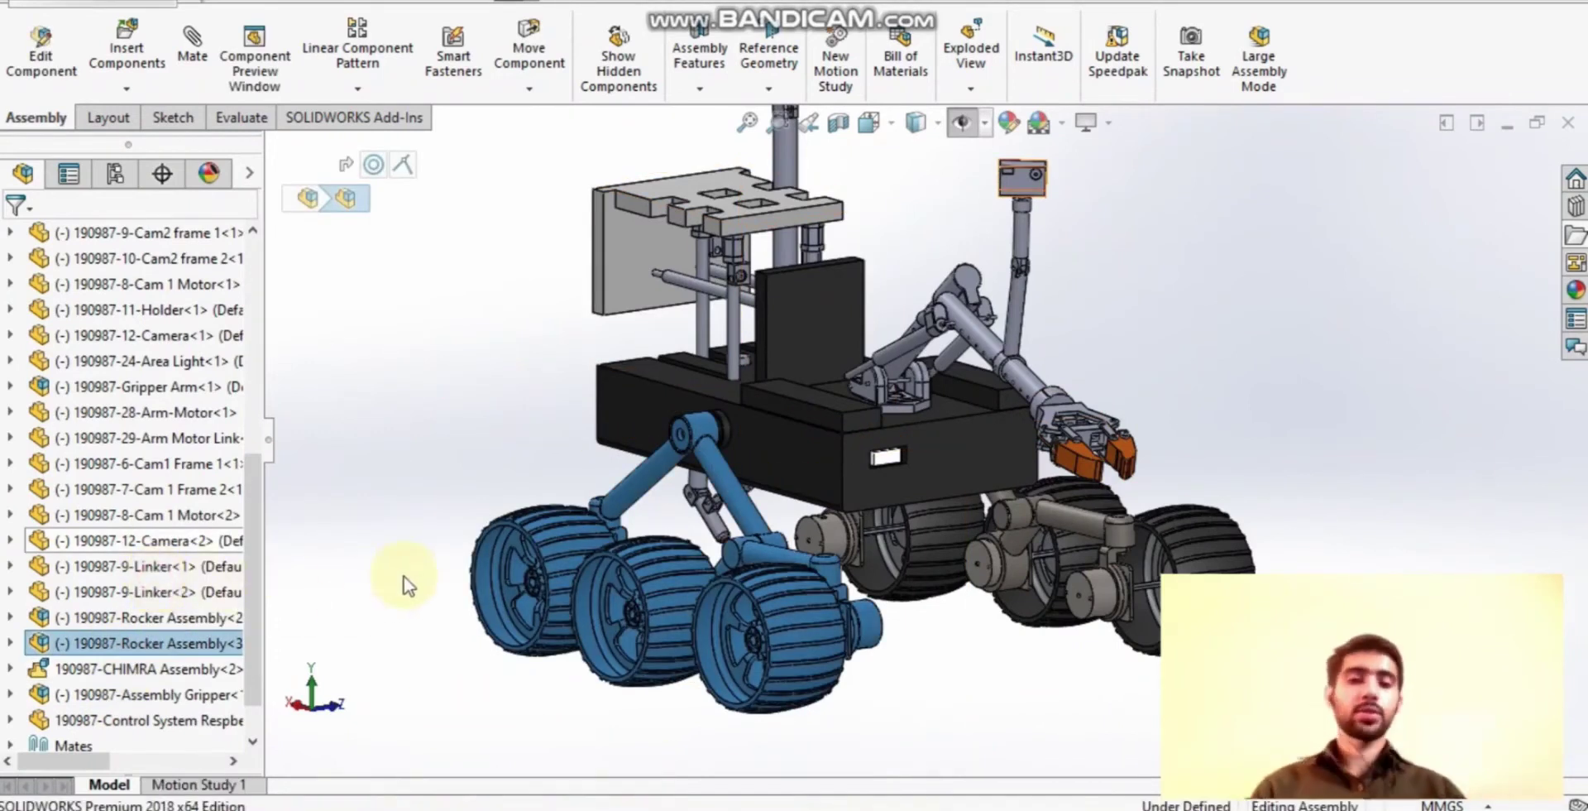
middle_drag(628, 660, 1146, 661)
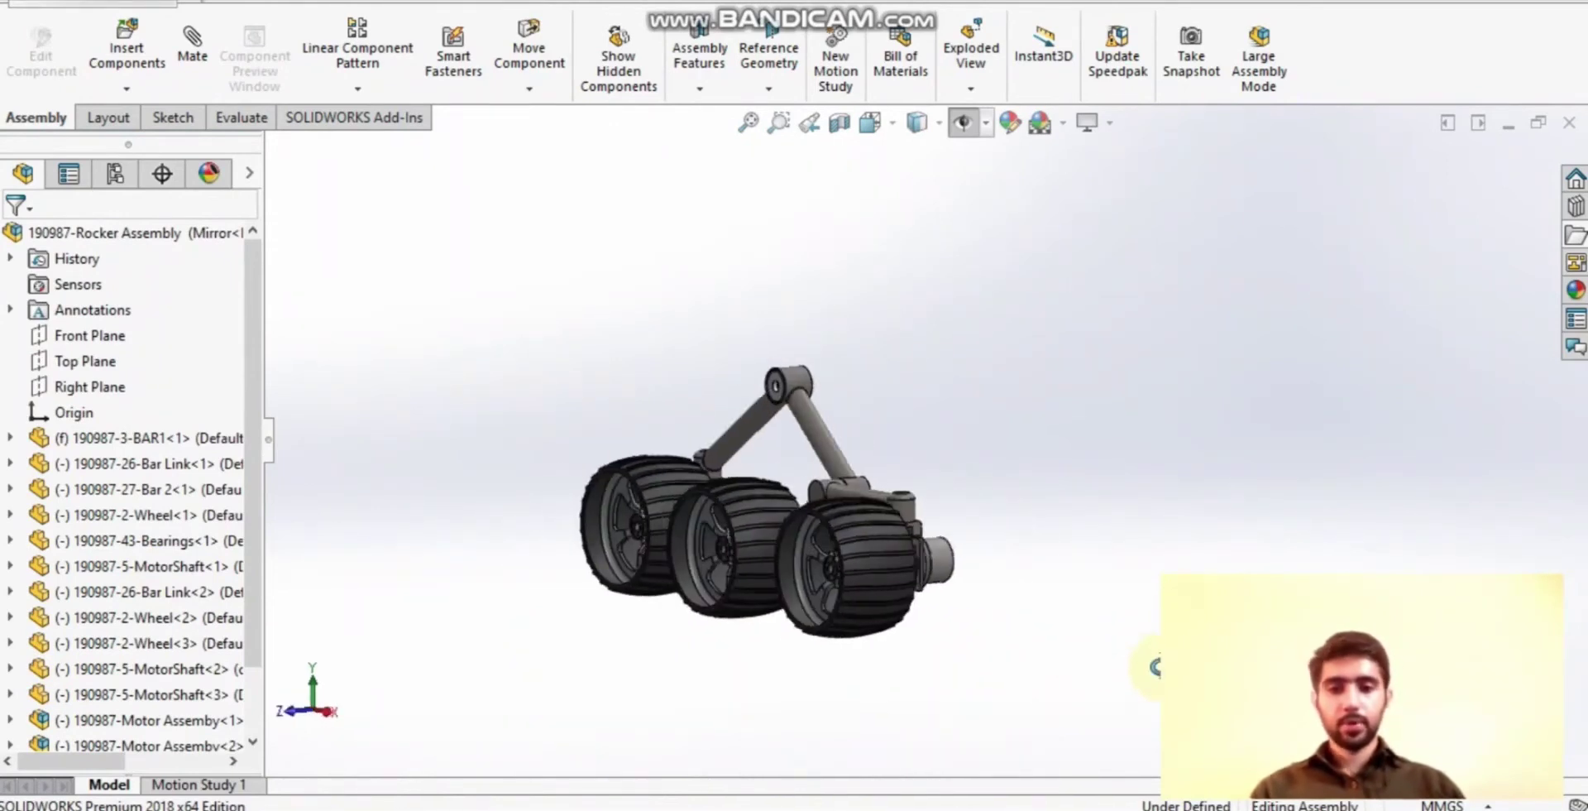
Highlight the rocker's 190987-3-BAR1<1> and the 190987-26-Bar Link<1> at its end in turn.
click(151, 441)
middle_drag(786, 697, 603, 708)
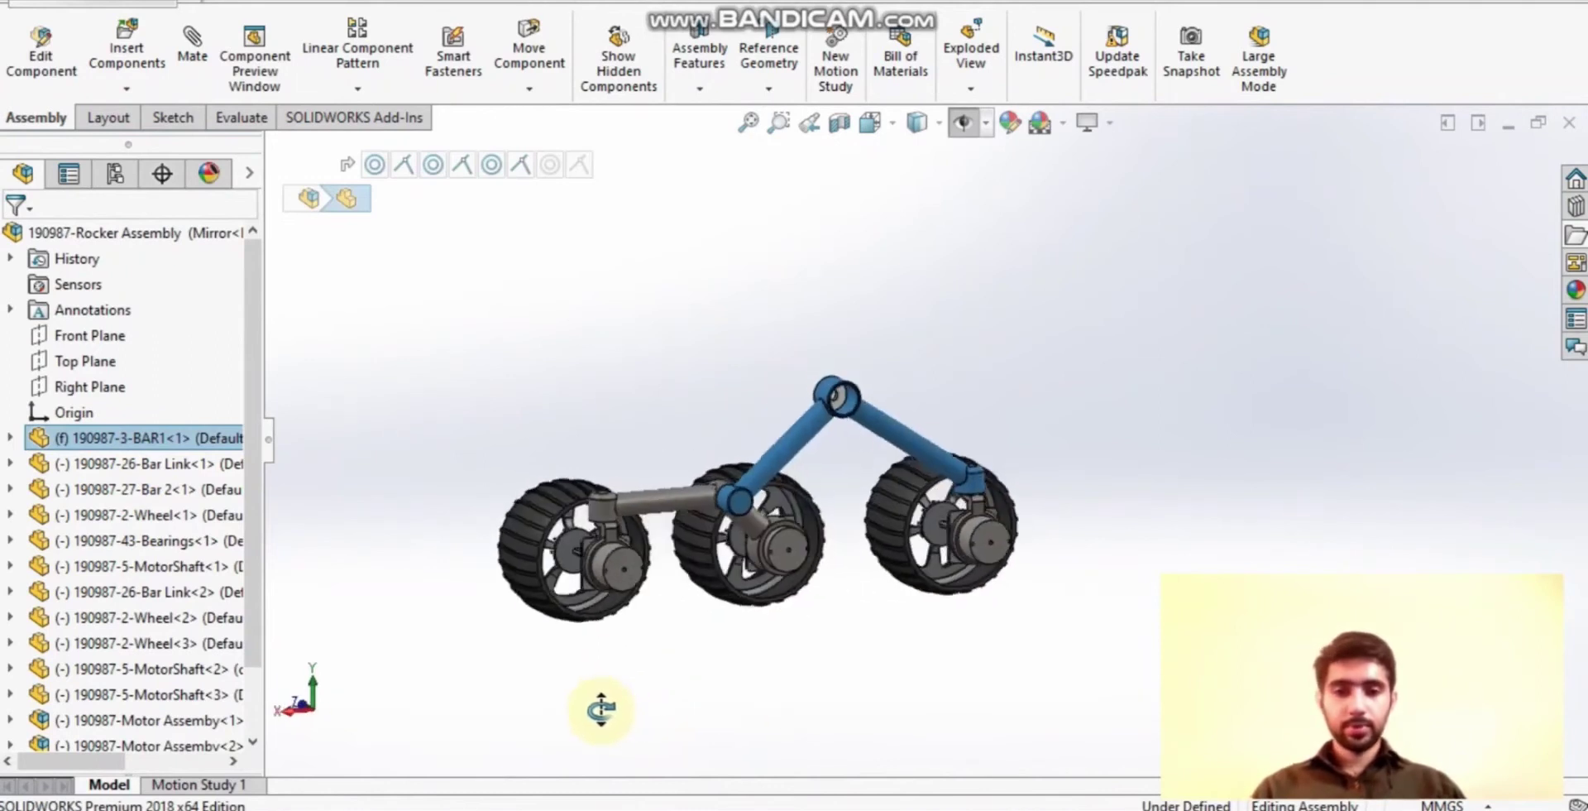
scroll(910, 513, down, 2)
middle_drag(1005, 513, 1049, 529)
click(1014, 508)
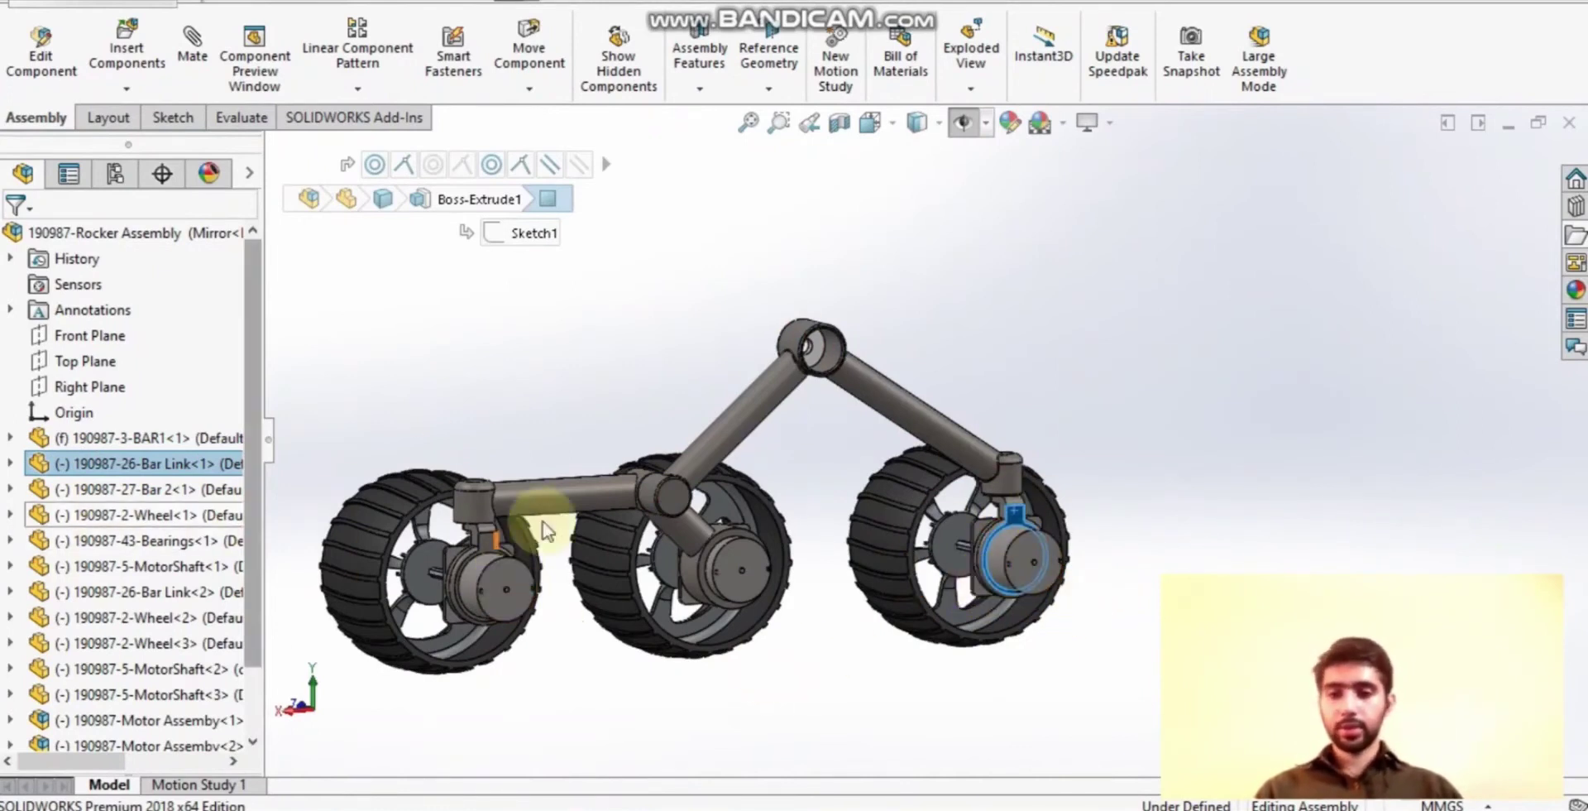
Highlight 190987-27-Bar 2<1> and inspect its pivot joint with the main rocker bar.
click(570, 515)
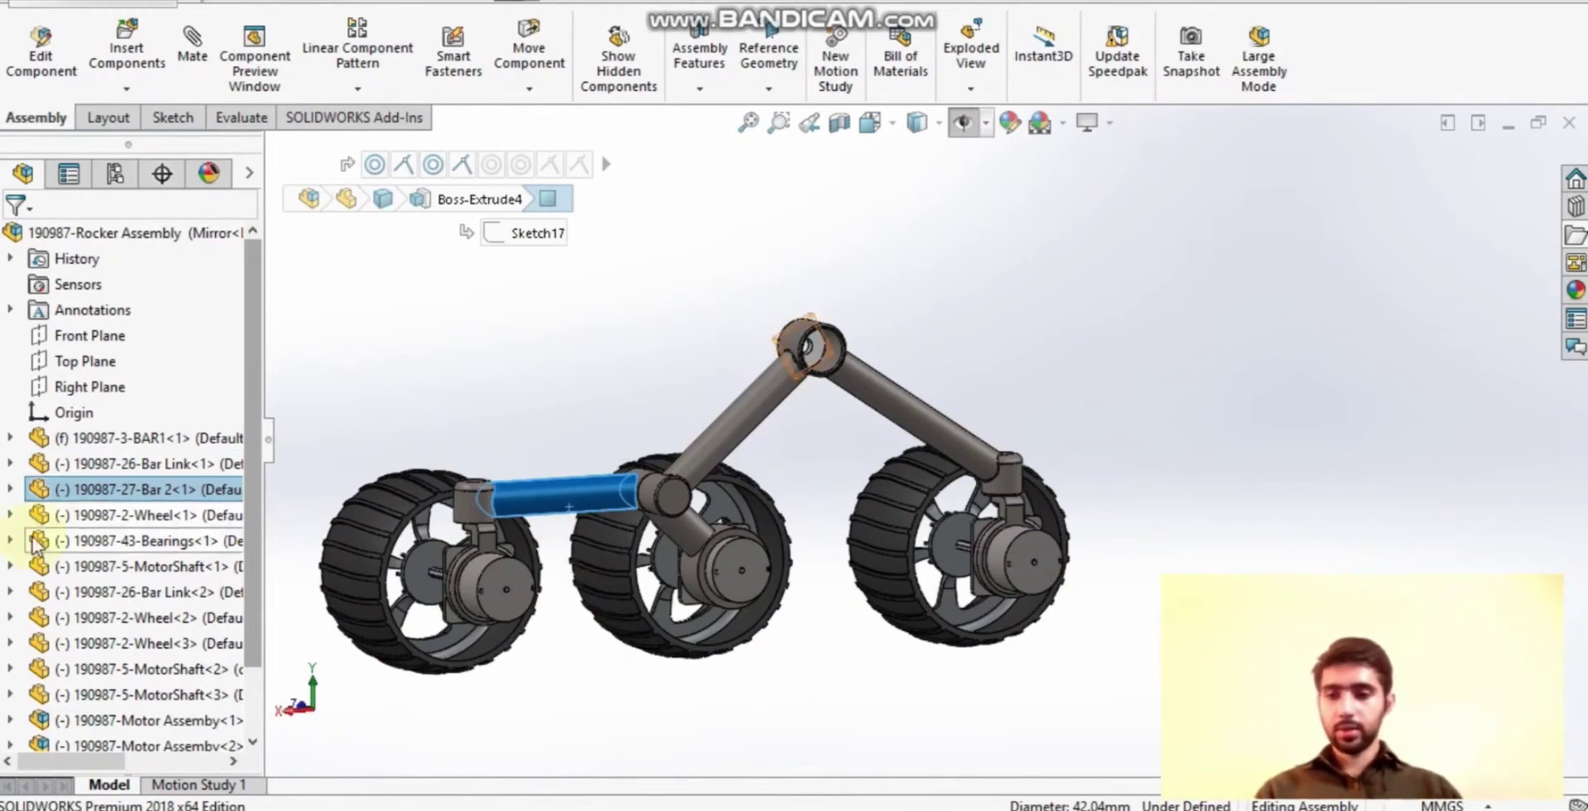
click(114, 493)
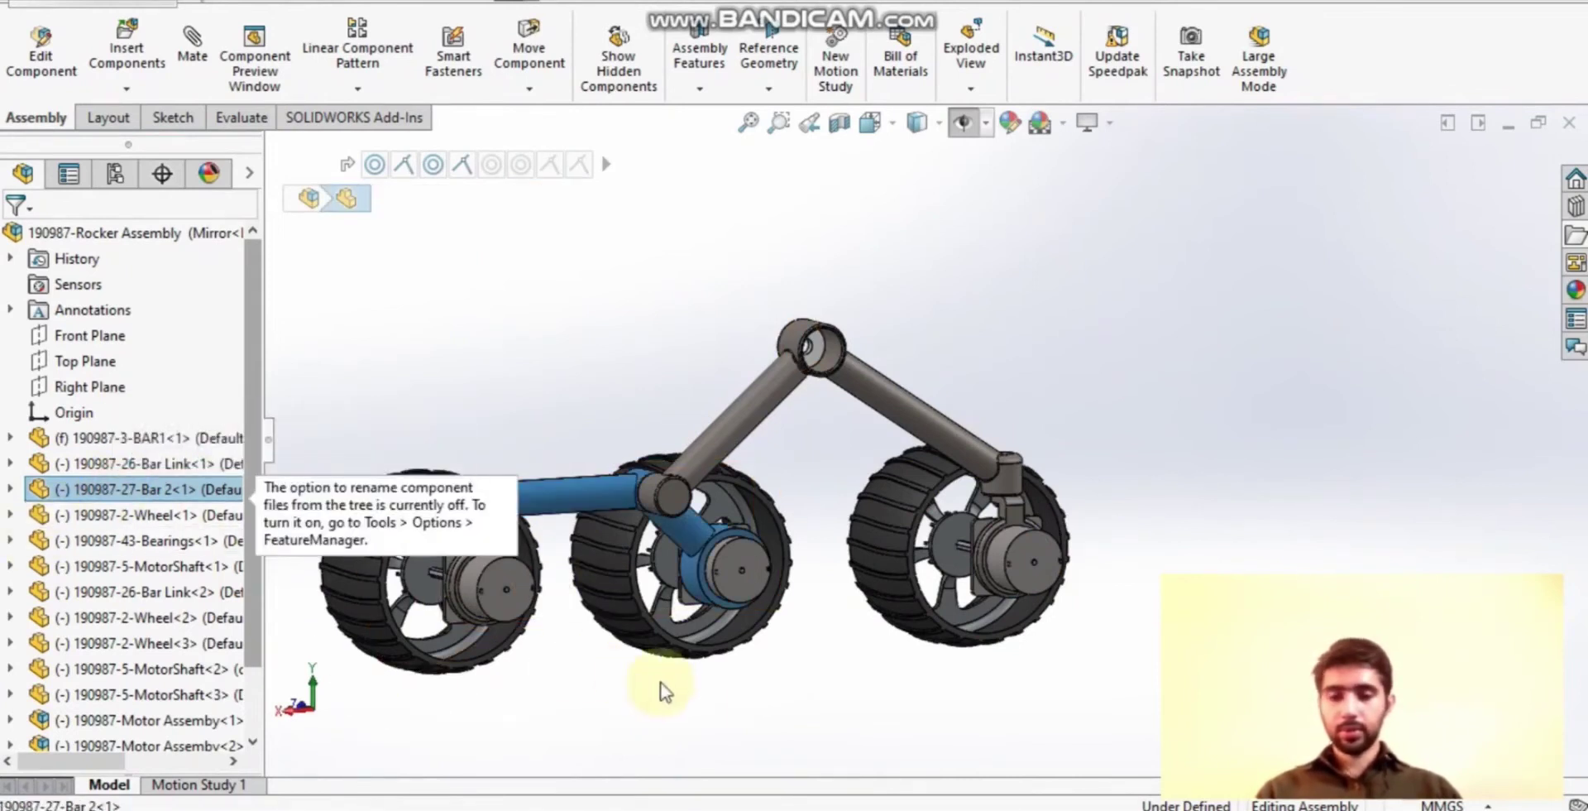
mouse_move(695, 727)
middle_down()
mouse_move(734, 720)
mouse_move(649, 702)
mouse_move(693, 719)
middle_up()
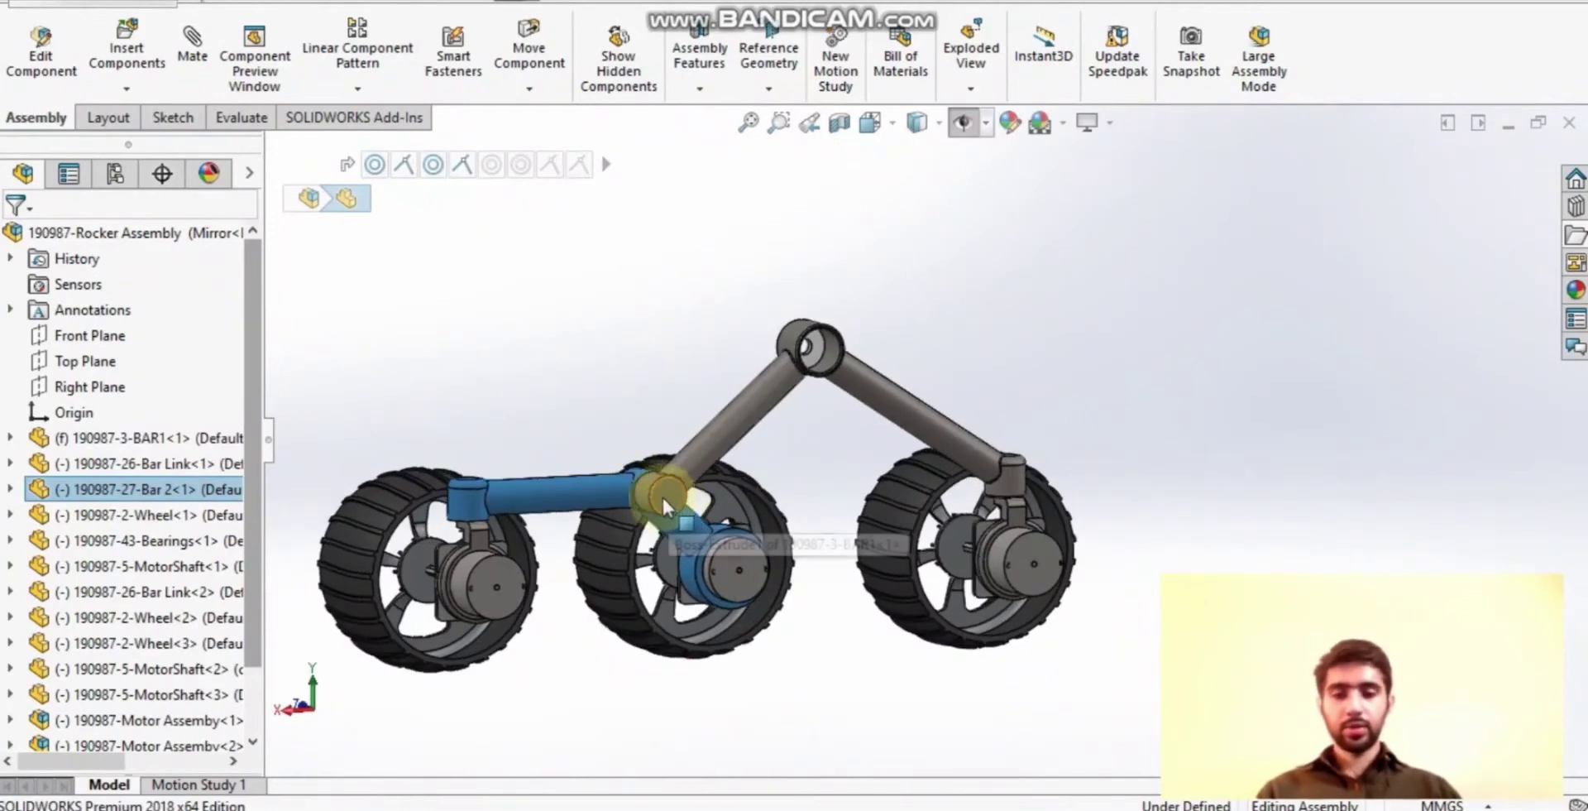
middle_drag(638, 585, 603, 613)
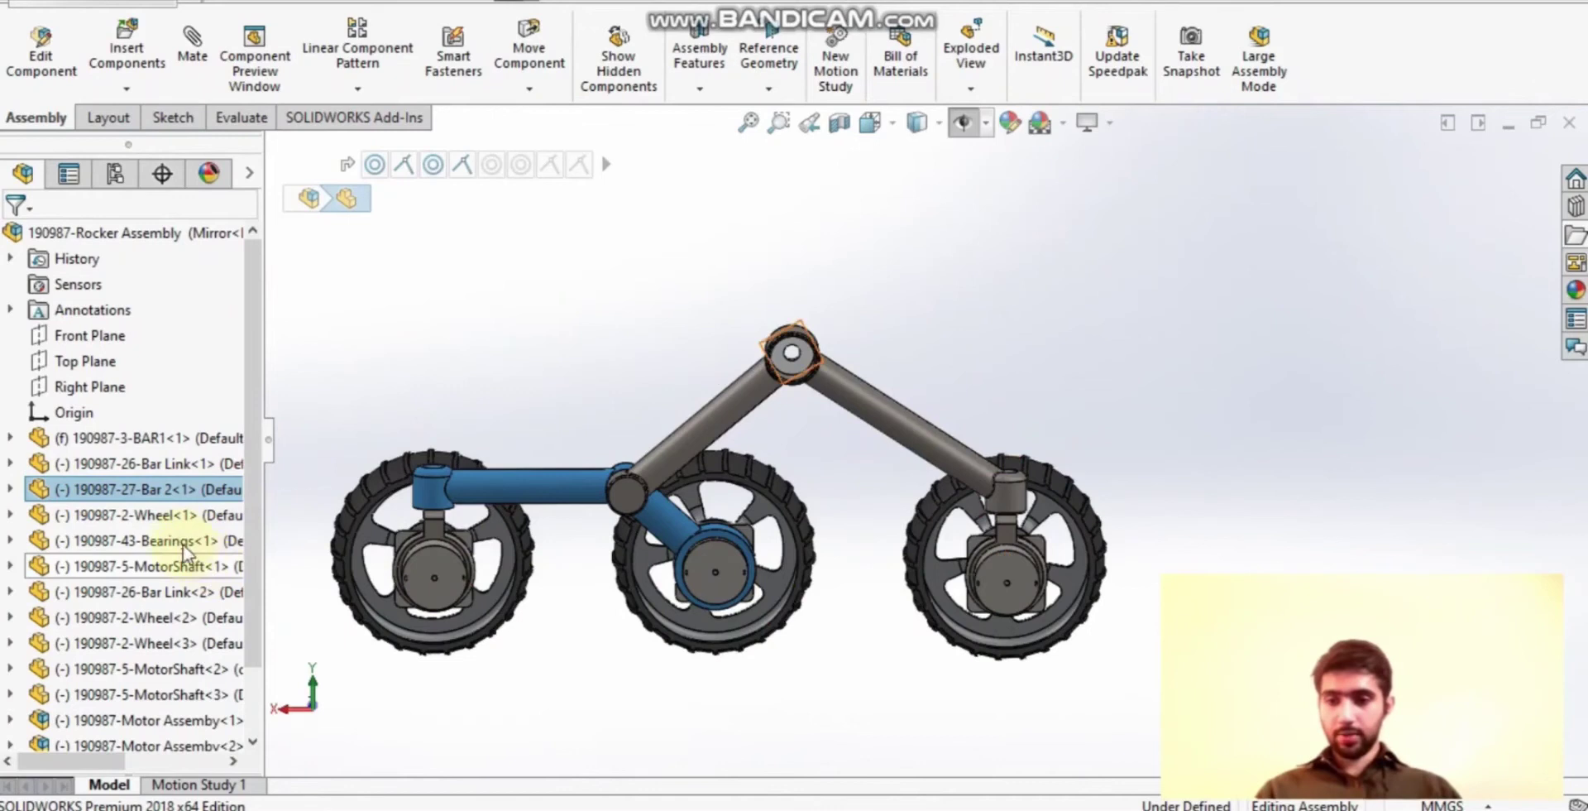
Highlight the middle wheel 190987-2-Wheel<2> and 190987-5-MotorShaft<2> in turn.
click(165, 617)
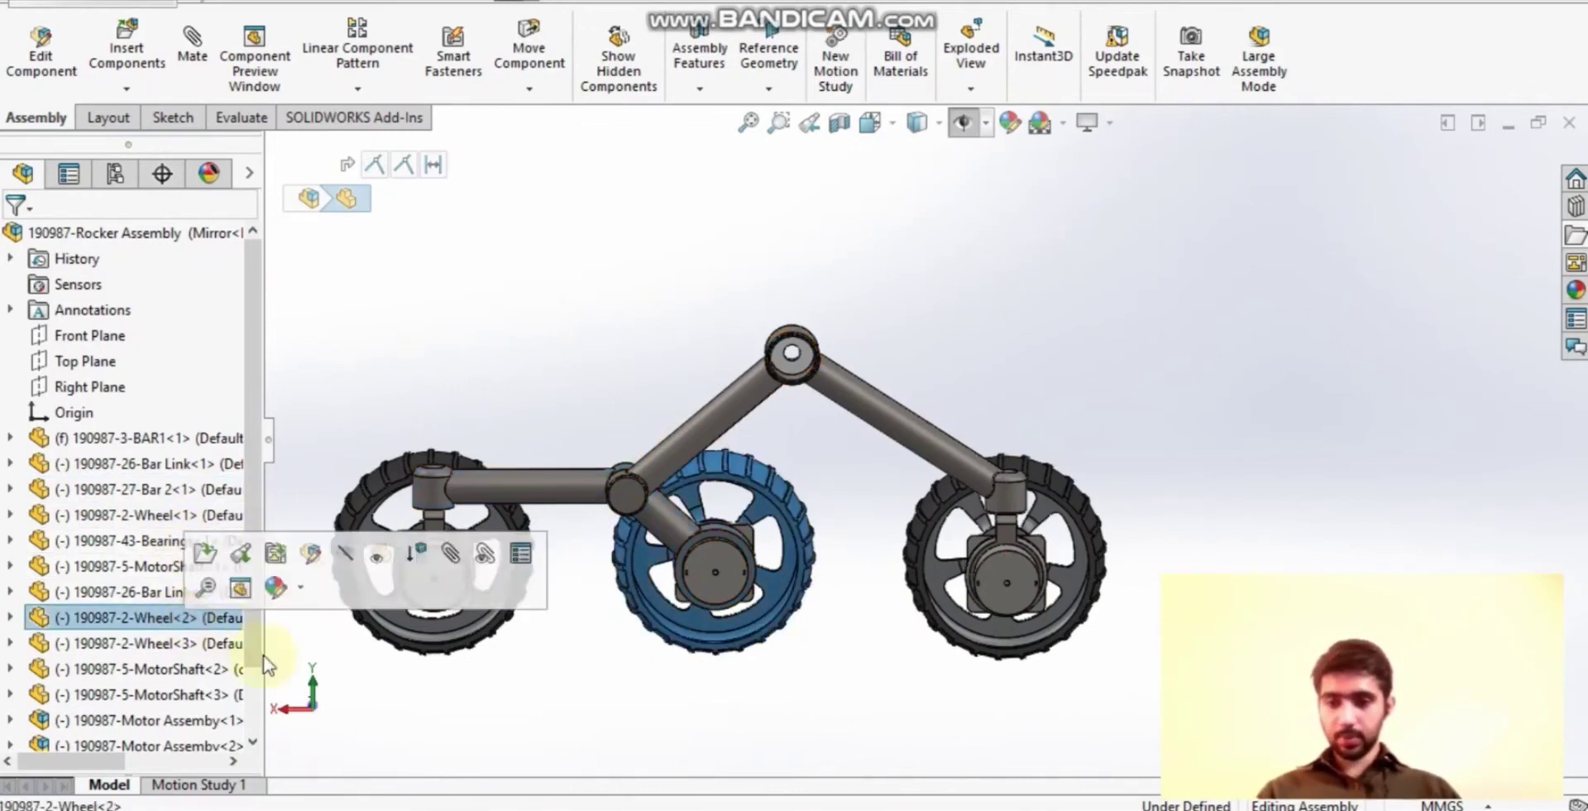
middle_drag(526, 725, 564, 717)
click(189, 670)
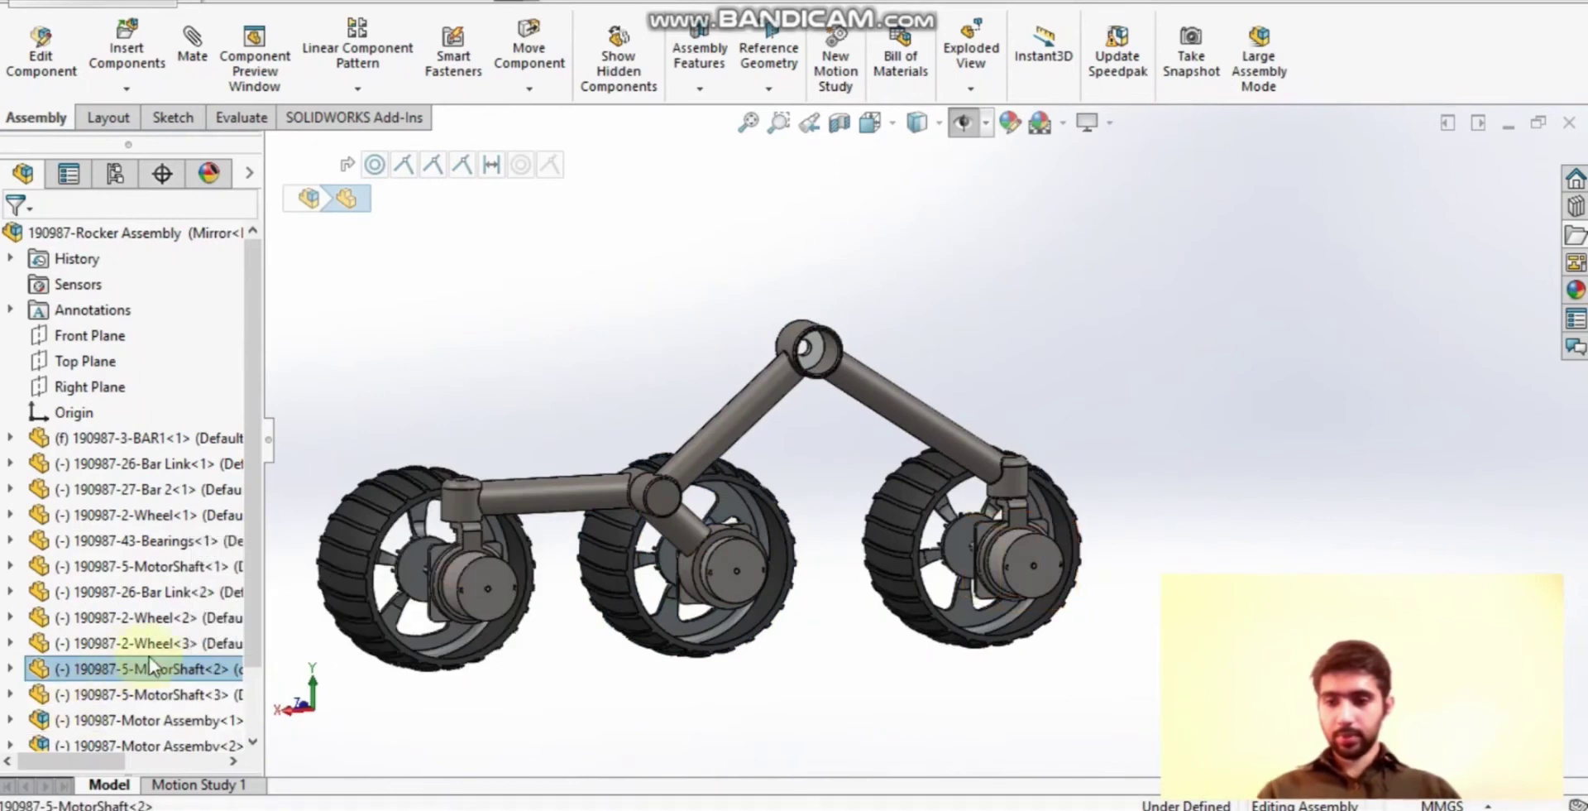
Highlight 190987-2-Wheel<2> again and inspect its hub, spokes and motor side up close.
click(127, 618)
middle_drag(464, 716, 722, 722)
scroll(728, 584, down, 5)
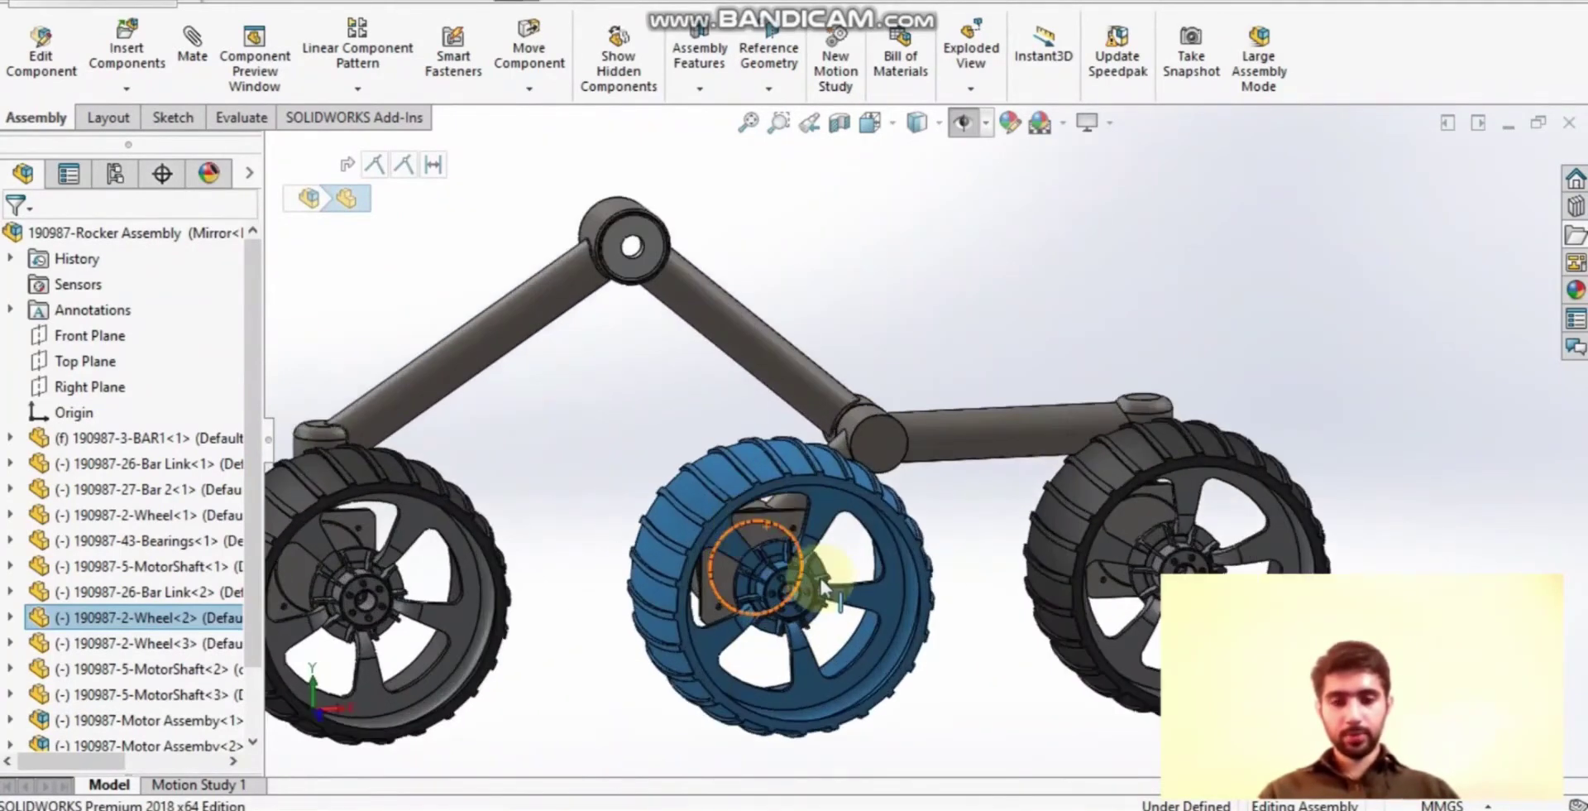
middle_drag(825, 588, 802, 554)
scroll(836, 606, down, 3)
middle_drag(745, 662, 743, 614)
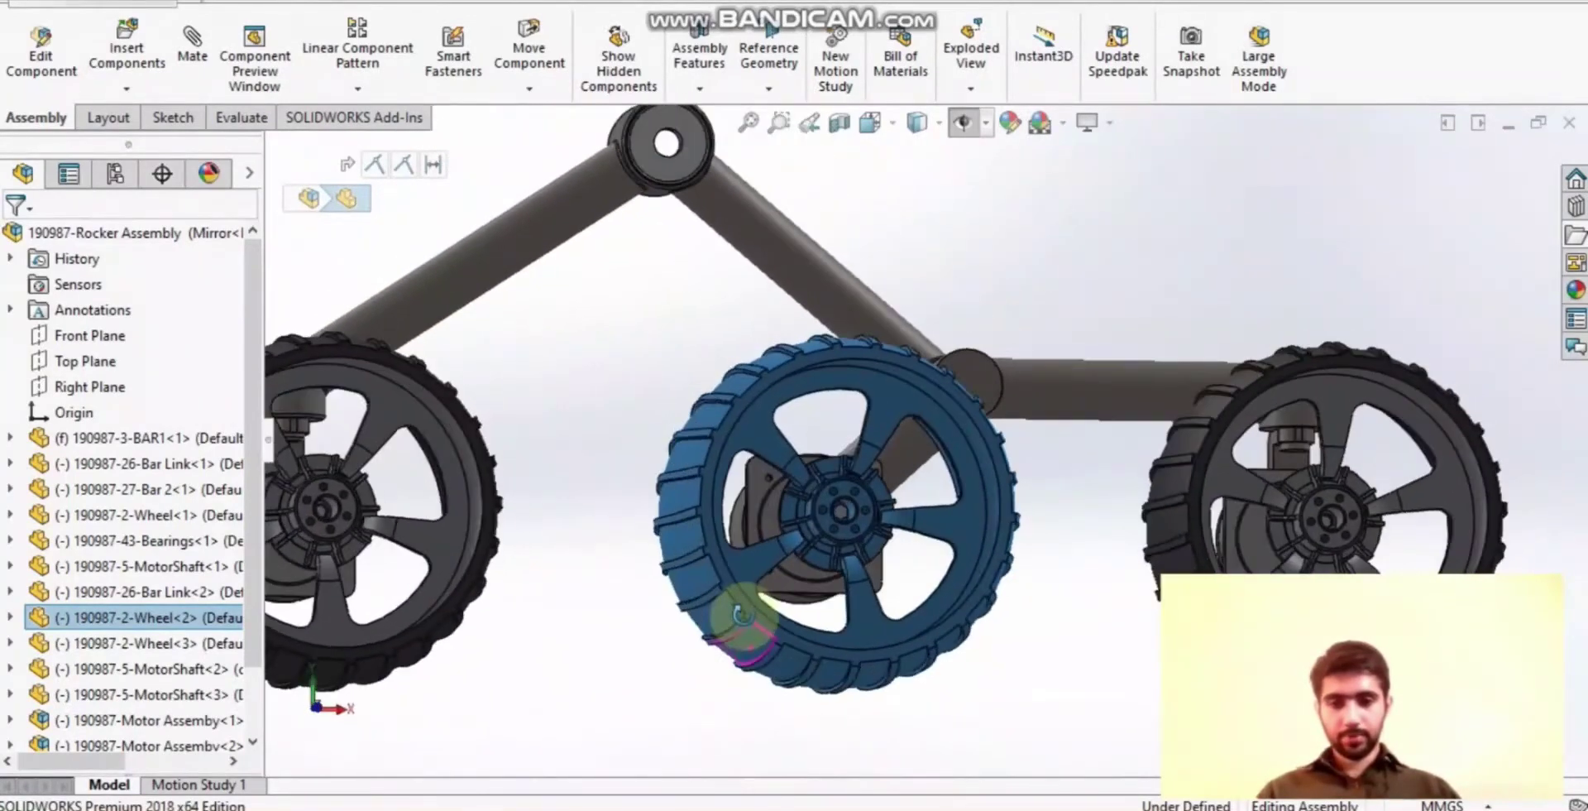
Open the rocker's 190987-Motor Assemby on its own and make the 190987-4-Motor housing transparent.
click(77, 724)
click(96, 656)
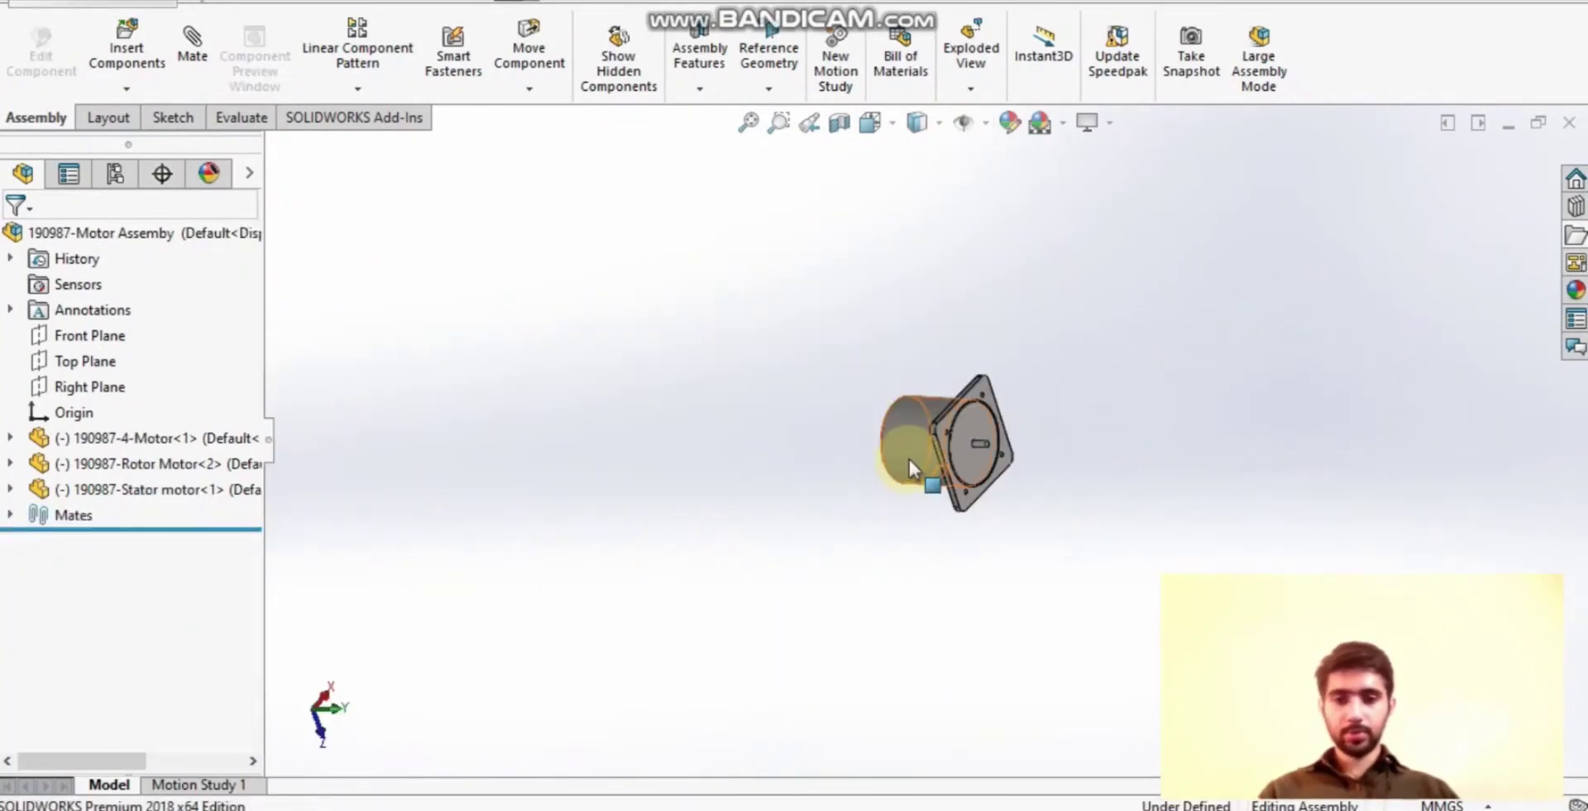
right_click(920, 458)
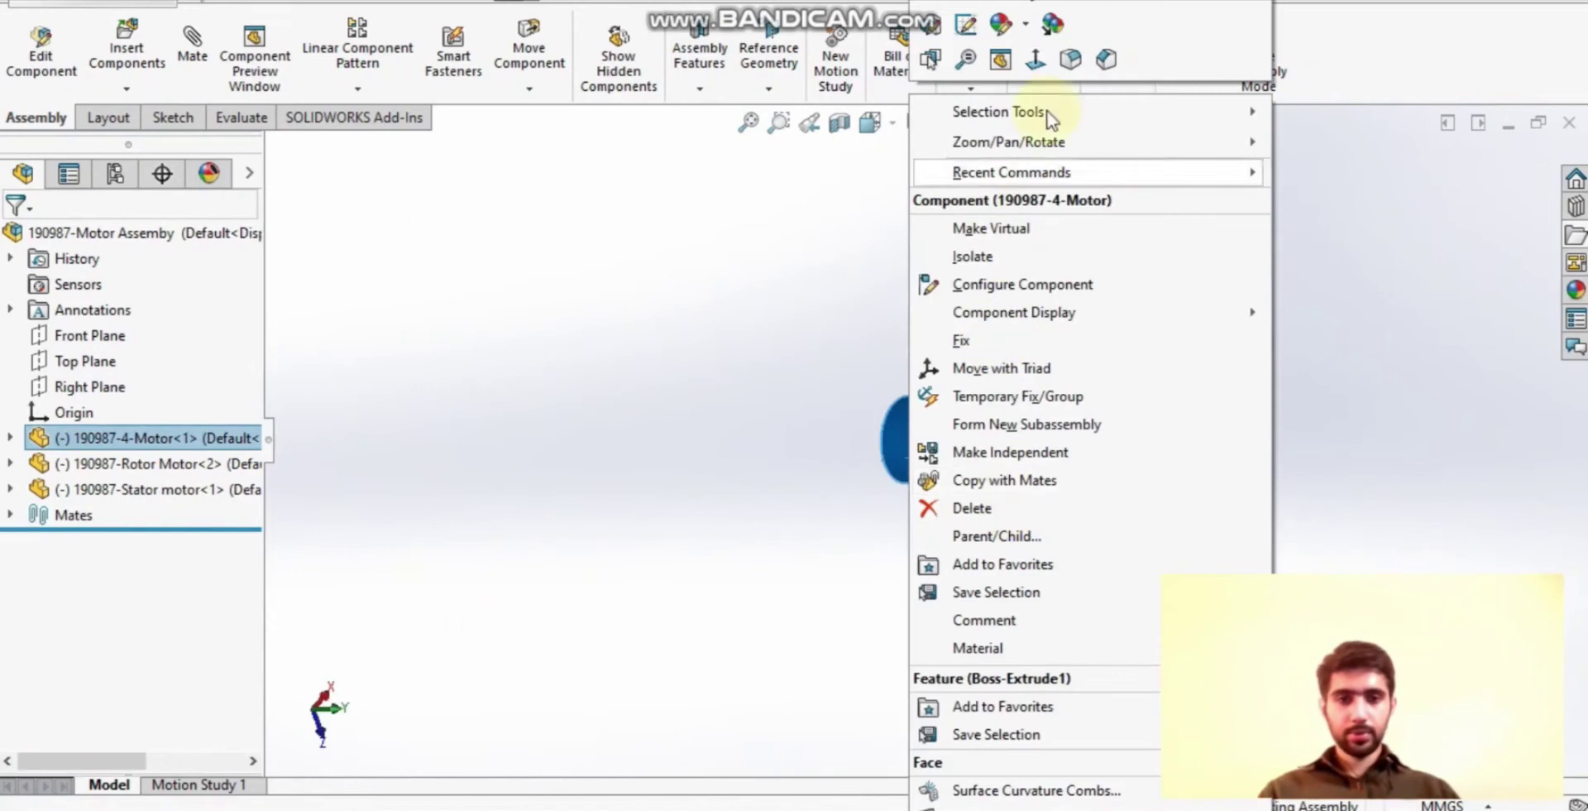
click(1112, 5)
middle_drag(1073, 444, 1021, 478)
scroll(976, 434, down, 7)
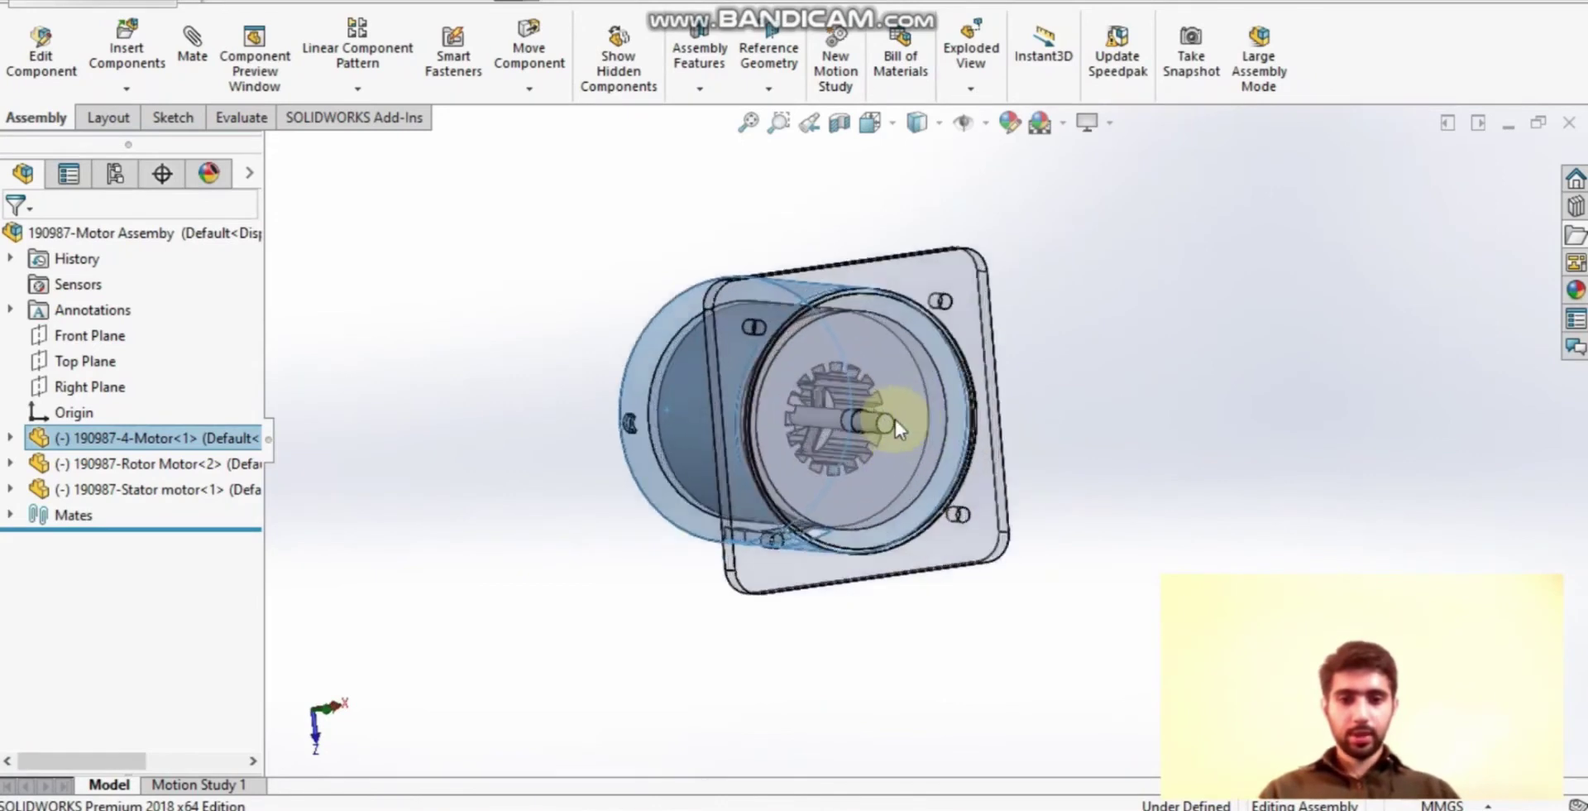
Highlight the 190987-Stator motor<1> and 190987-Rotor Motor<2> inside the housing and inspect them from the front and side.
mouse_move(892, 420)
middle_down()
mouse_move(856, 419)
mouse_move(915, 417)
mouse_move(876, 414)
middle_up()
click(876, 407)
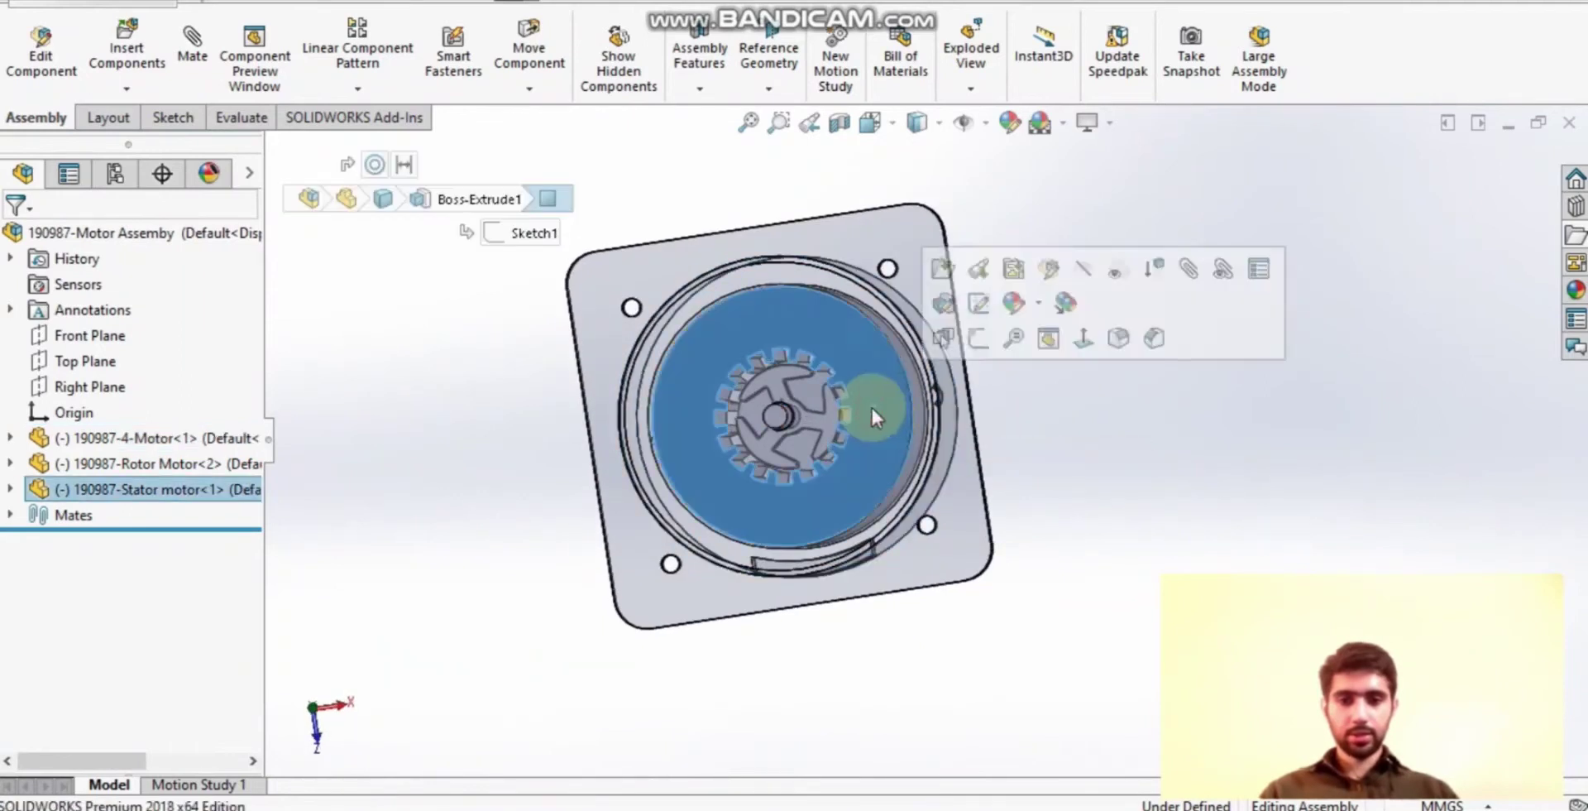
click(814, 417)
middle_drag(796, 440, 801, 230)
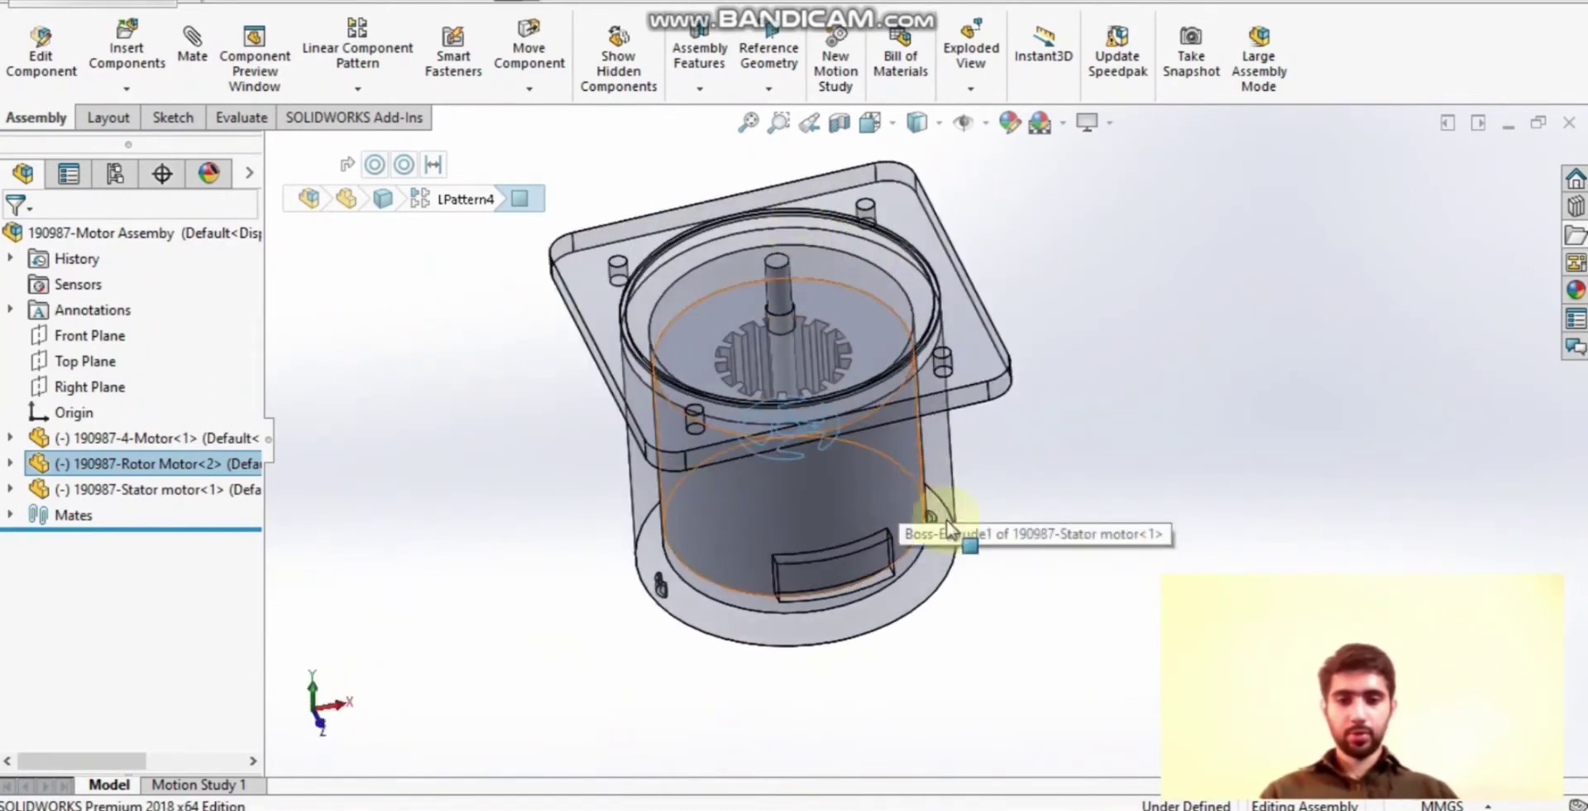
middle_drag(885, 416, 951, 669)
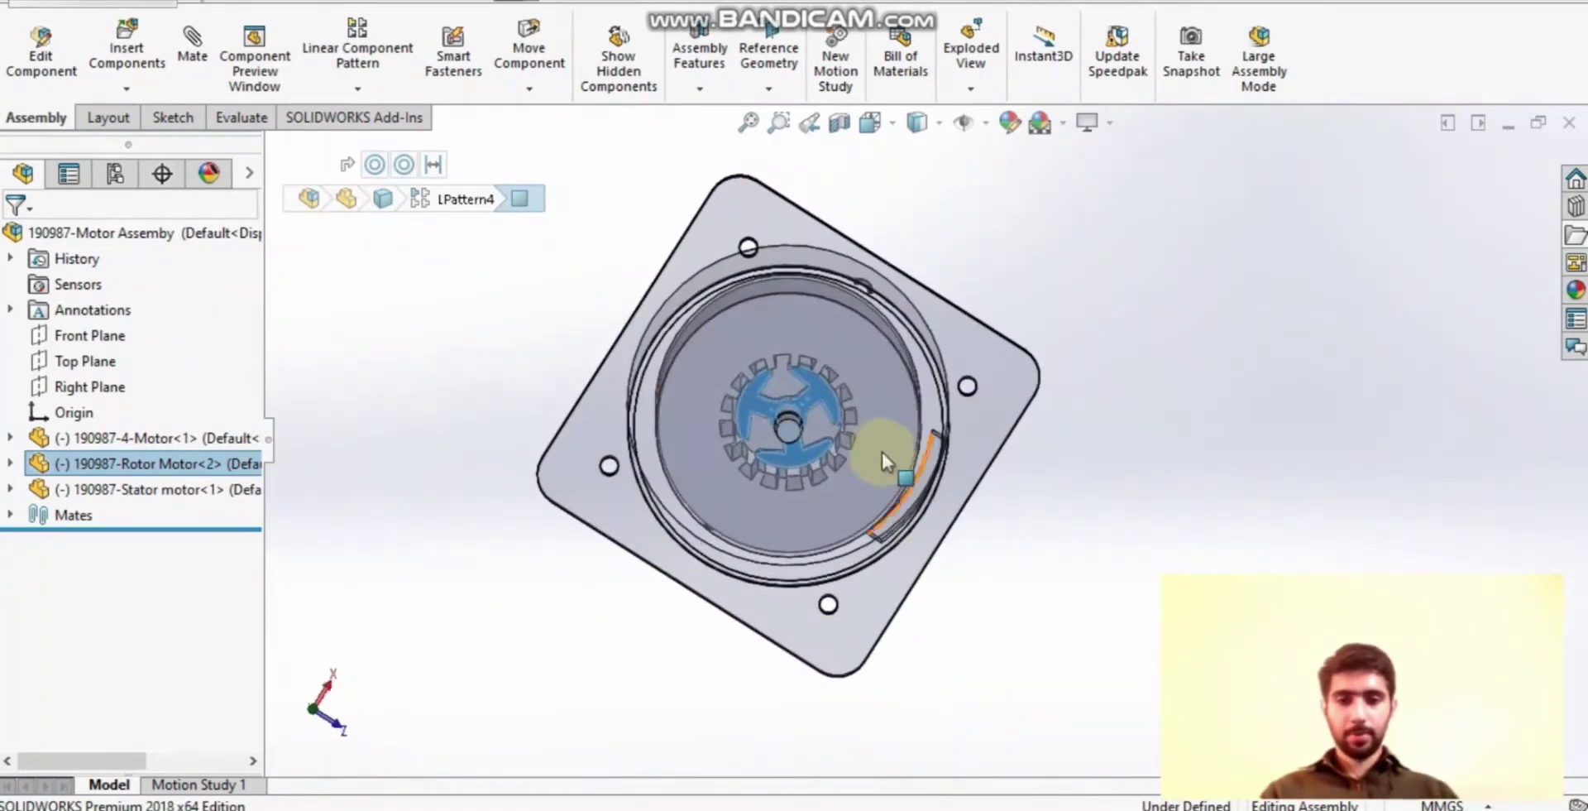
click(878, 421)
click(350, 538)
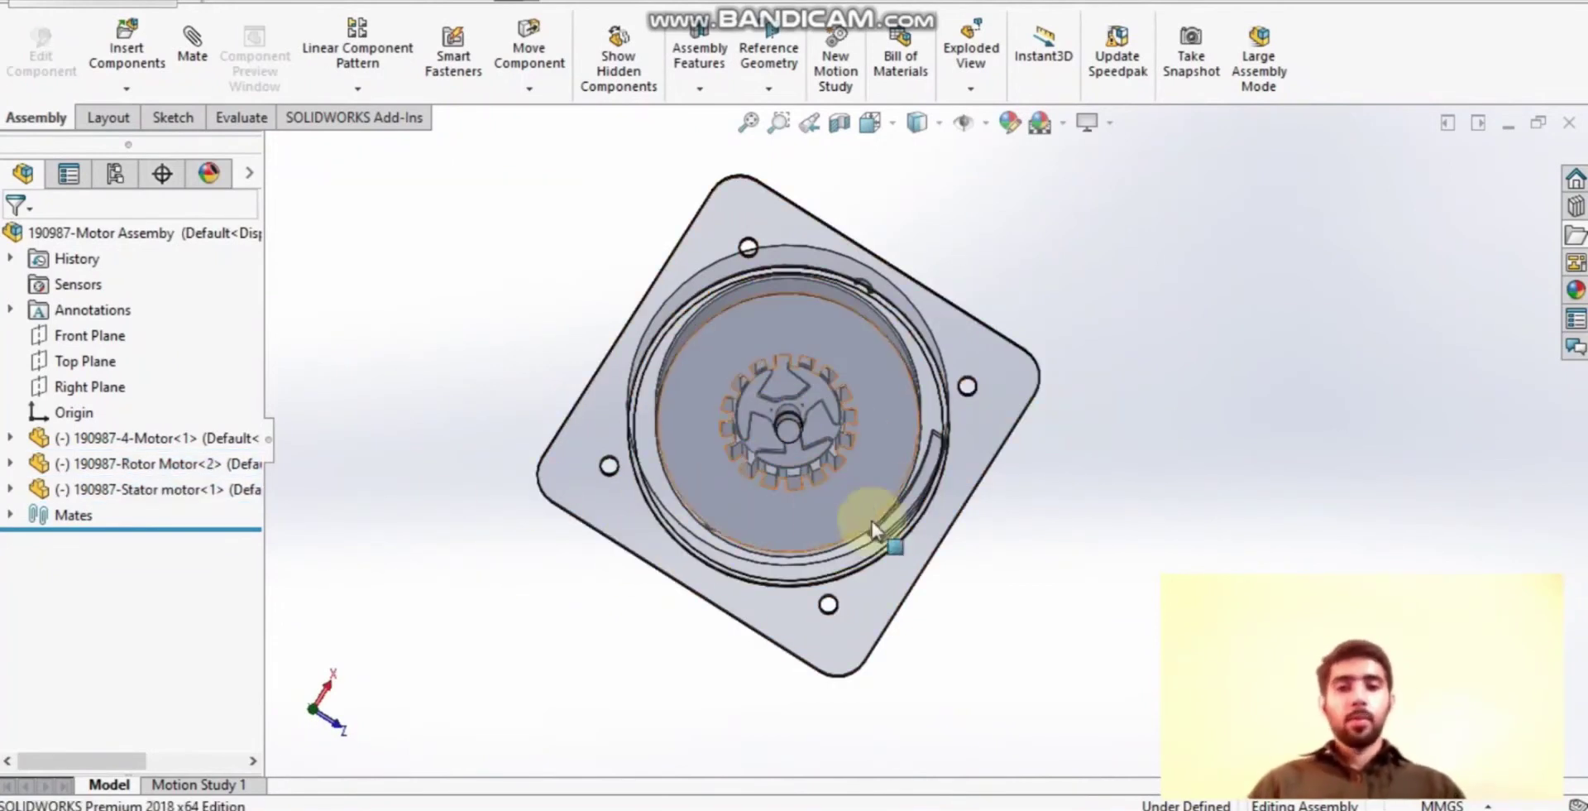
Turn off the transparency of the 190987-4-Motor housing and close the motor assembly.
right_click(957, 430)
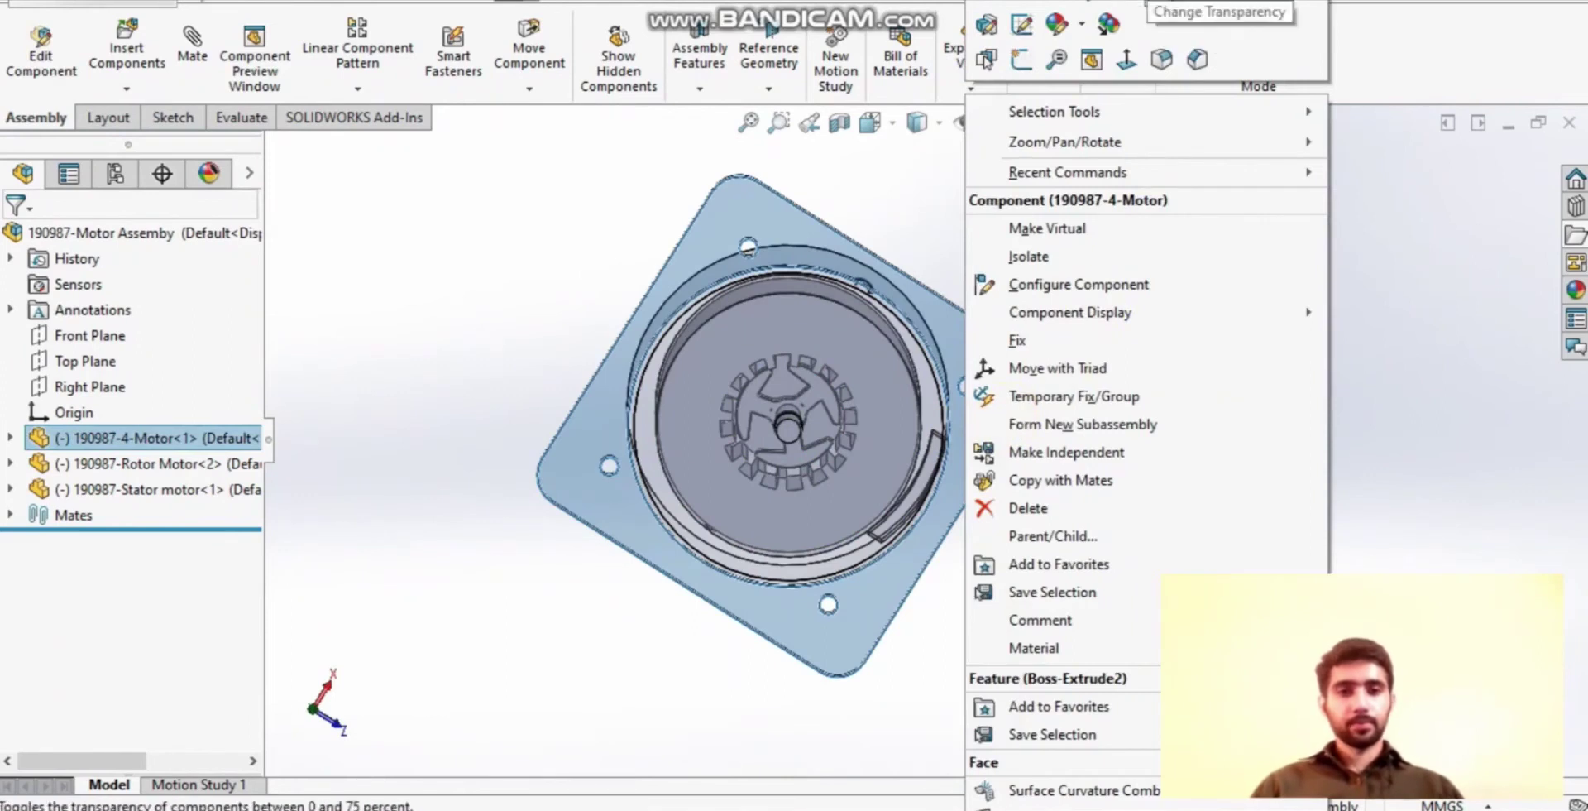
click(1108, 23)
click(1233, 386)
scroll(1006, 611, up, 4)
middle_drag(1005, 611, 1142, 389)
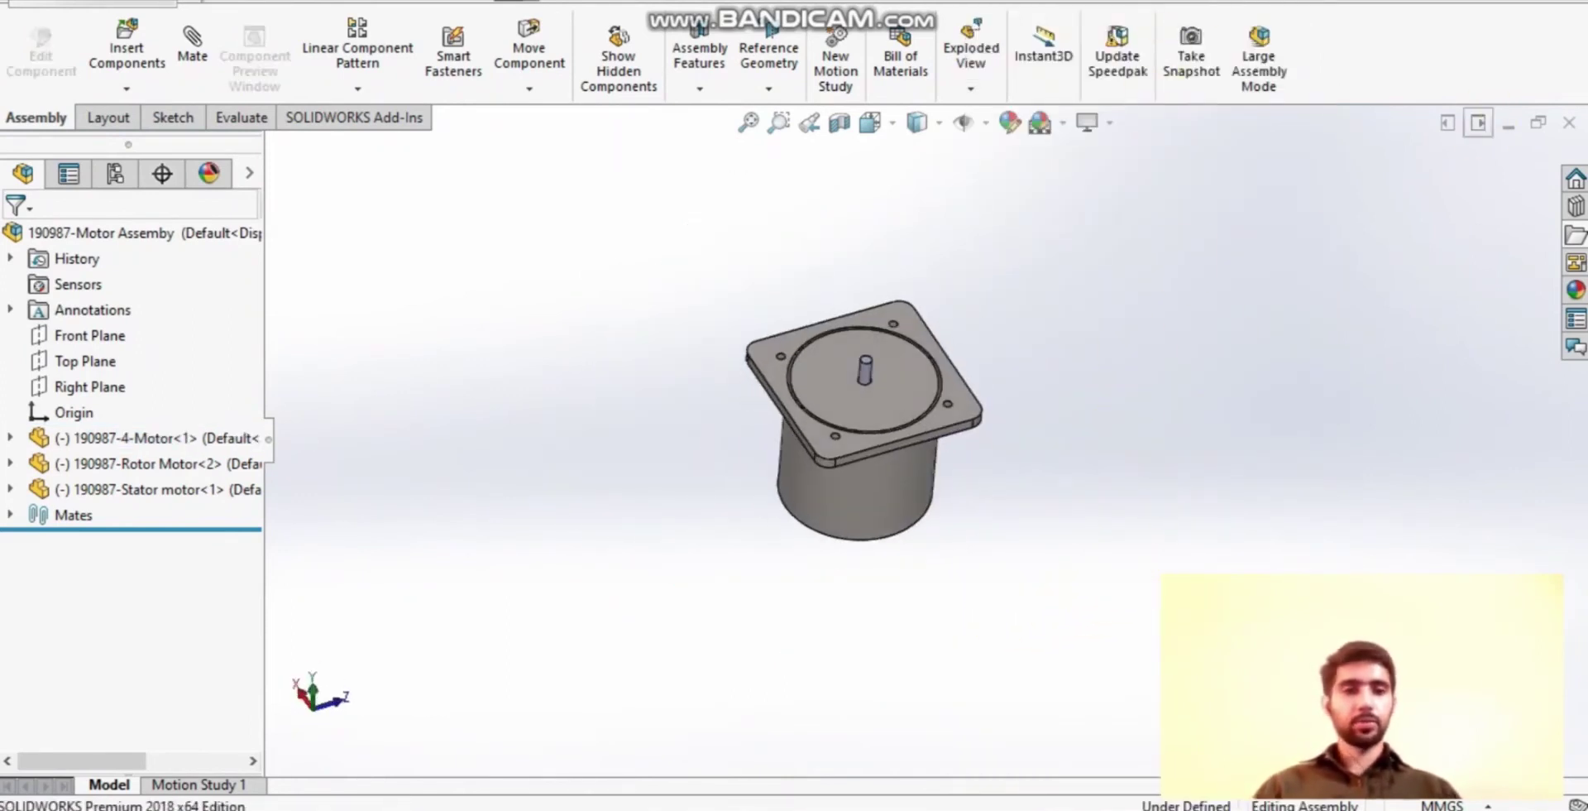
click(1568, 124)
Inspect the 190987-5-MotorShaft<1> between the motor and the wheel, and return to the rover's main assembly.
scroll(101, 617, down, 1)
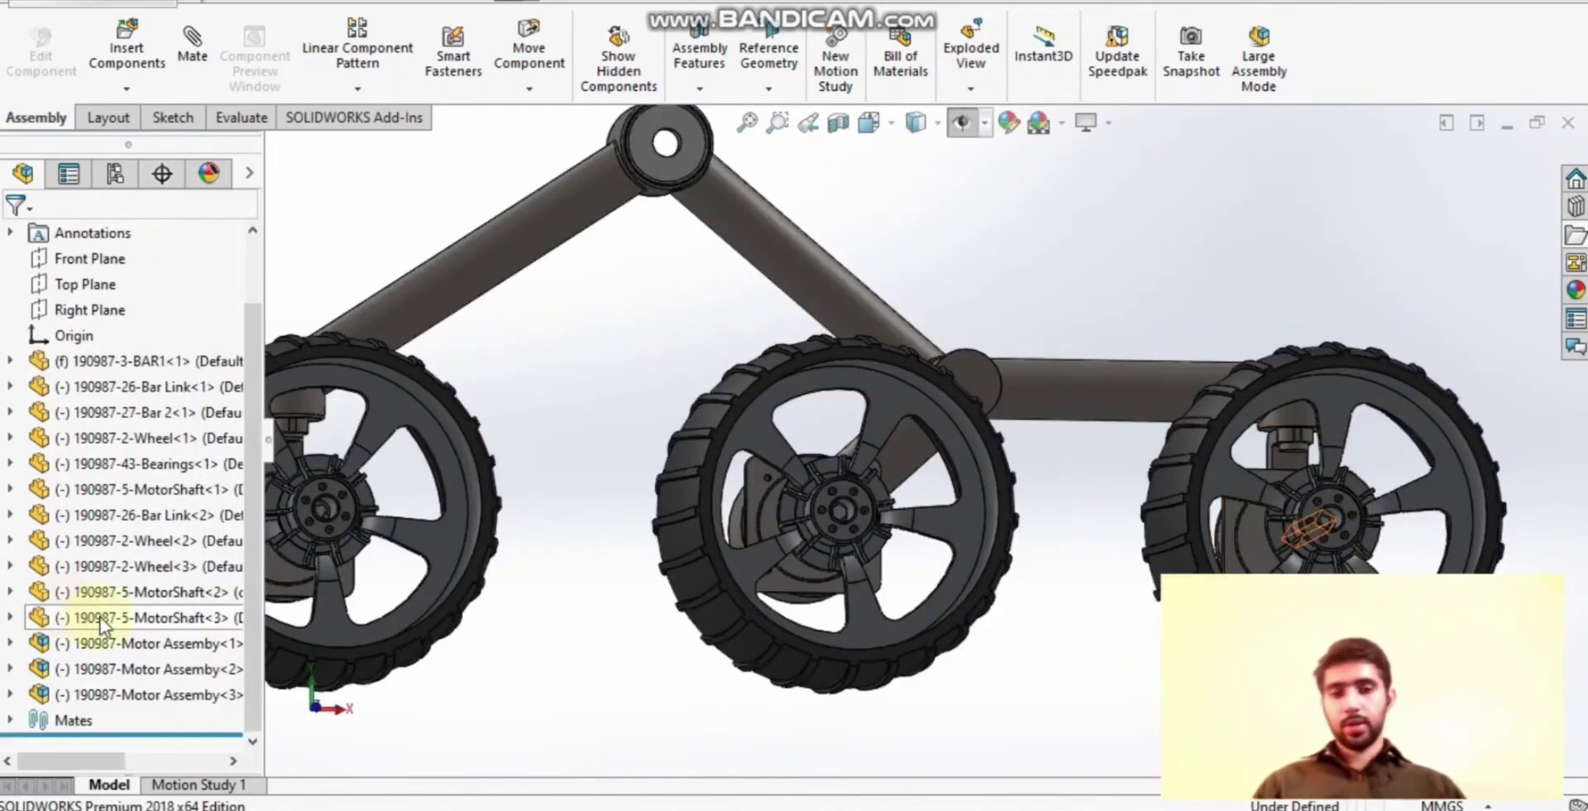
key(f)
middle_drag(538, 683, 857, 699)
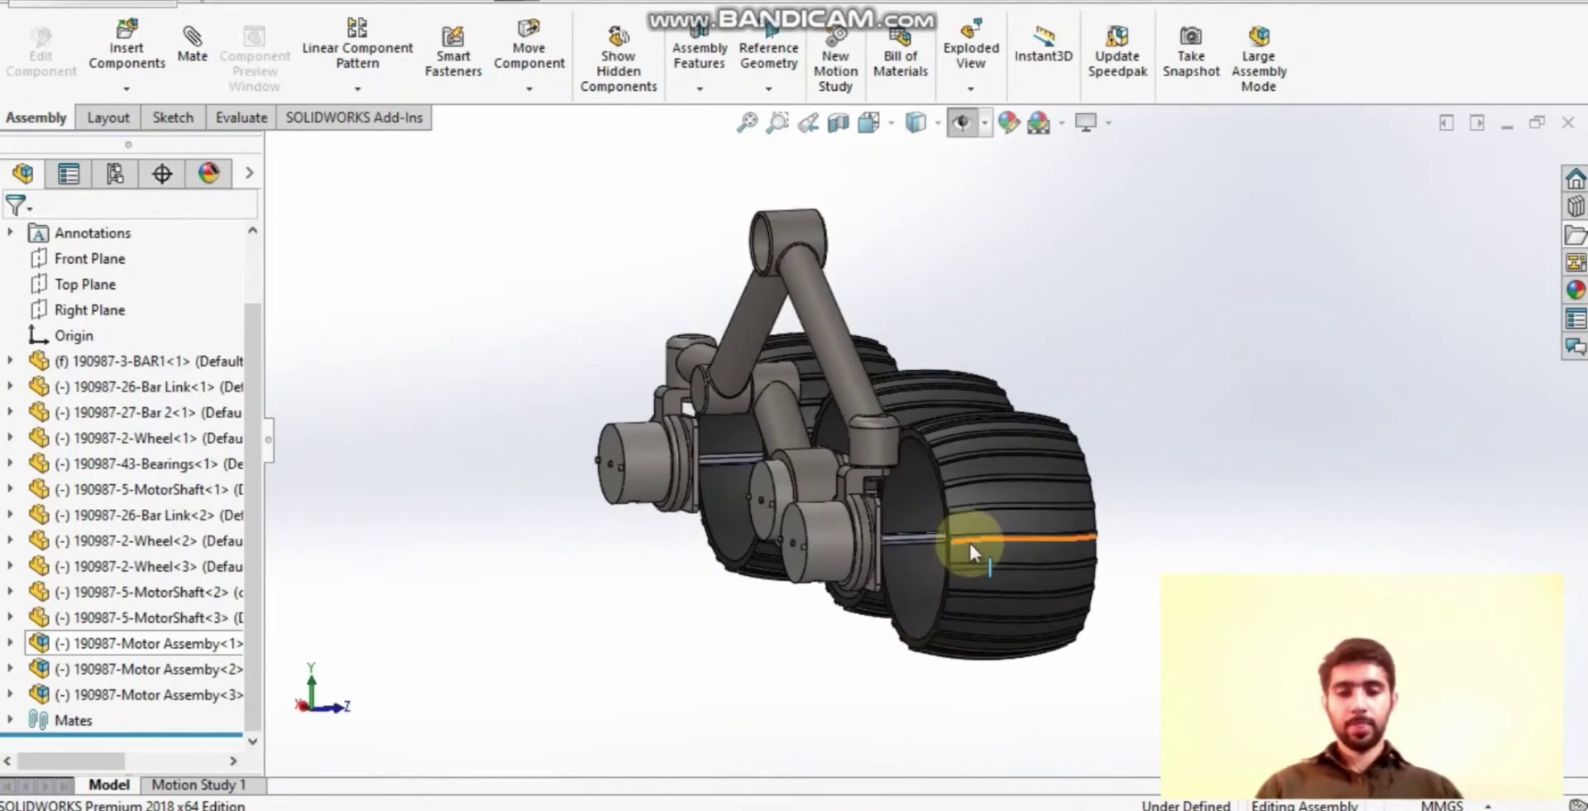
scroll(969, 539, down, 5)
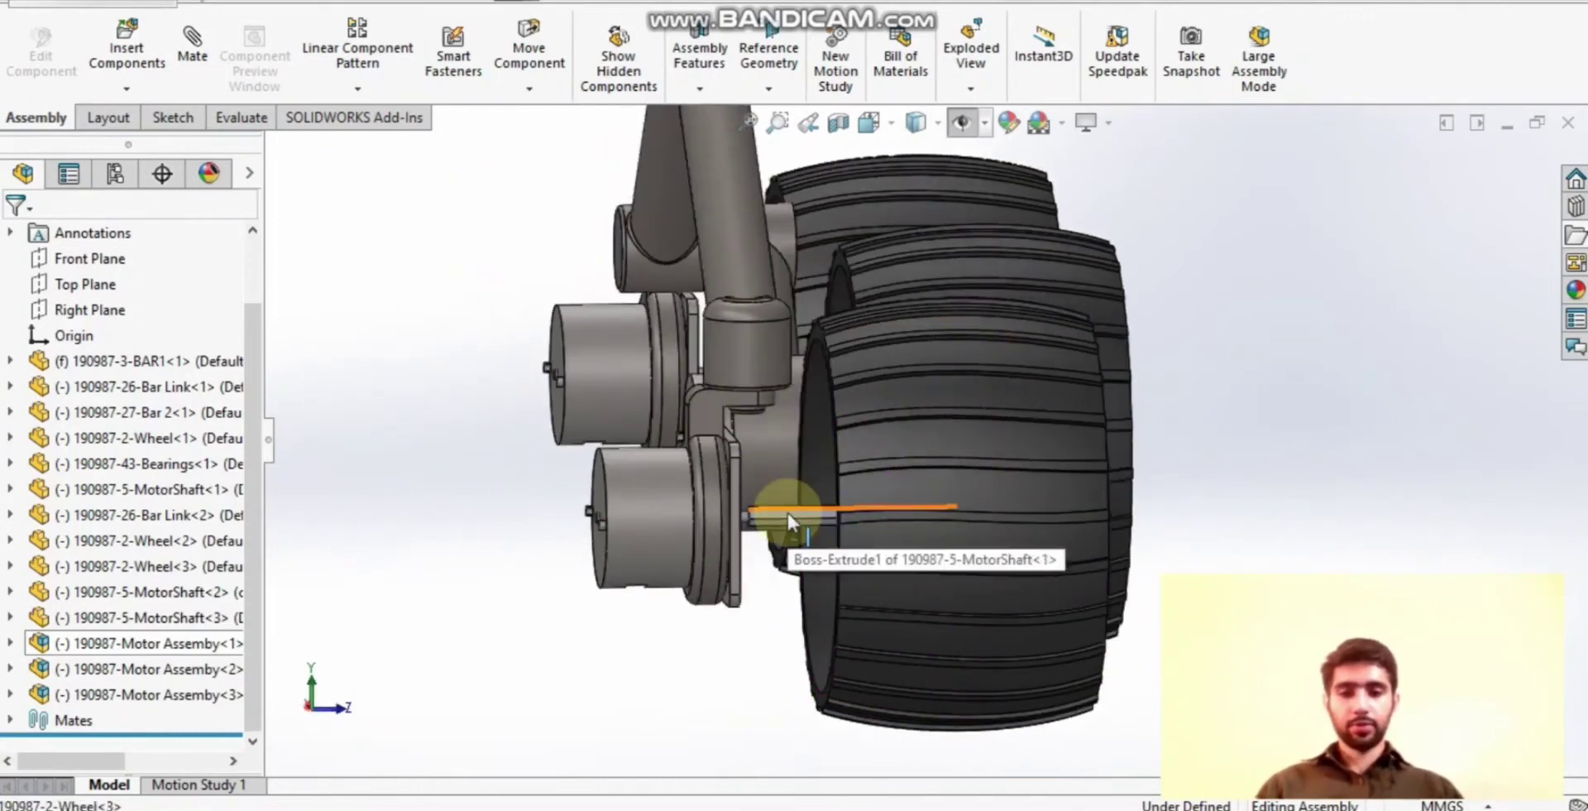
click(786, 510)
scroll(727, 692, up, 2)
click(723, 694)
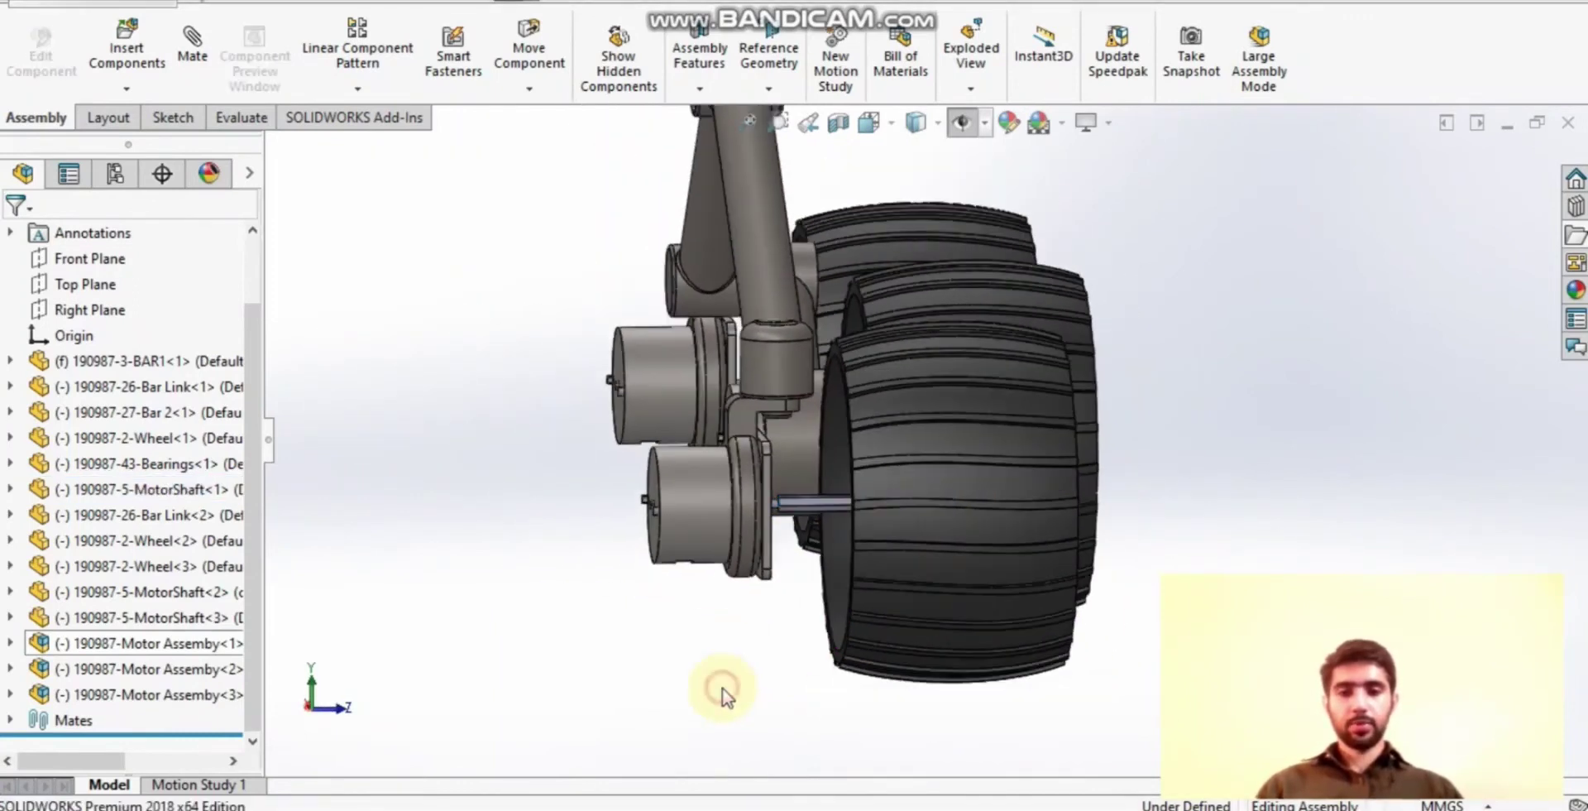
middle_drag(717, 686, 673, 699)
scroll(673, 698, up, 2)
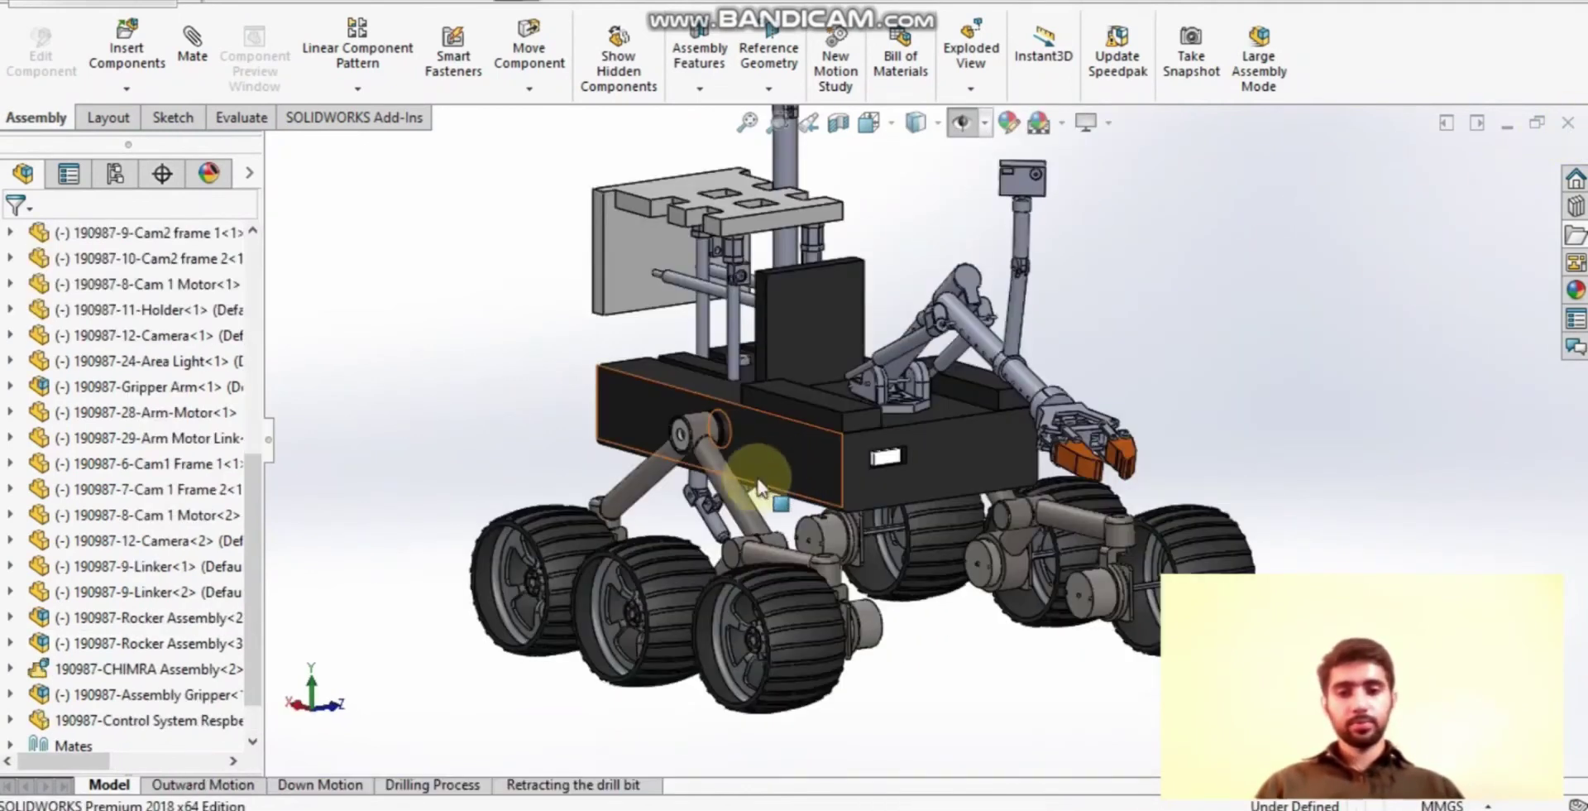
Highlight the gripper and the slotted rear plate, and open the 190987-CHIMRA Assembly<2> on its own.
click(127, 687)
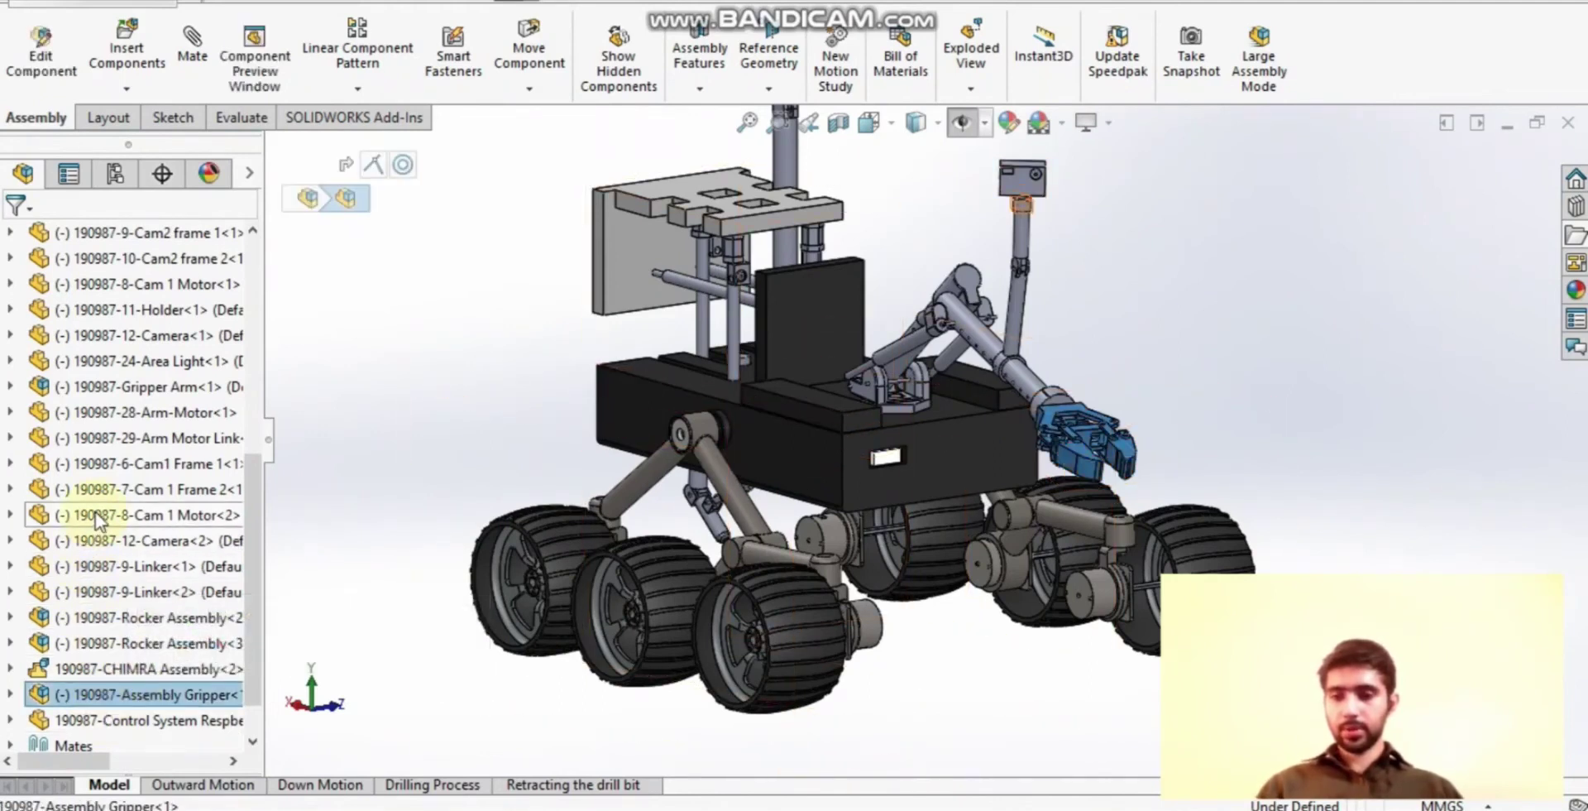
scroll(115, 468, up, 1)
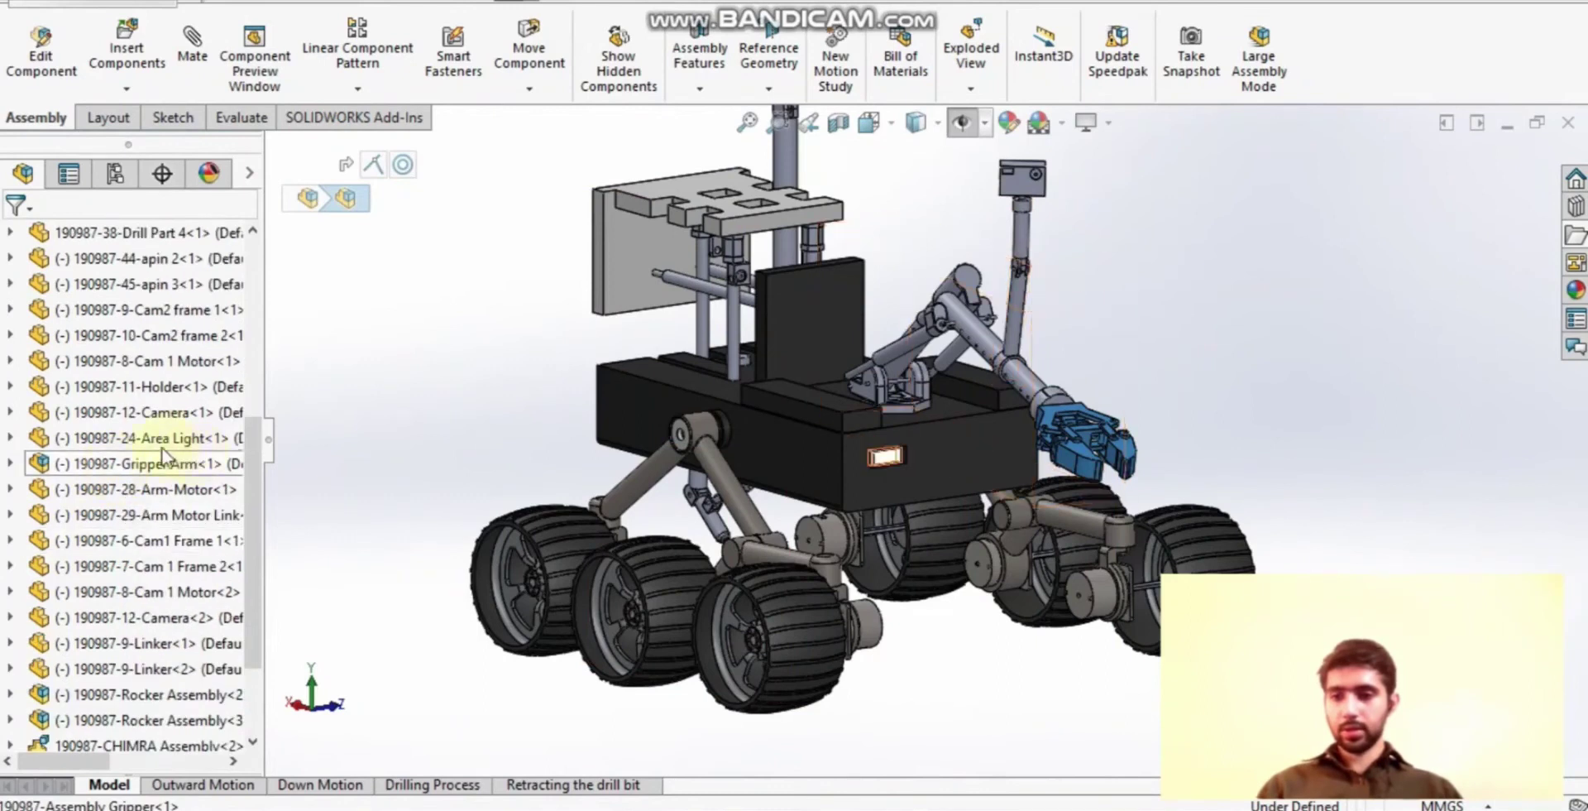
scroll(132, 473, up, 1)
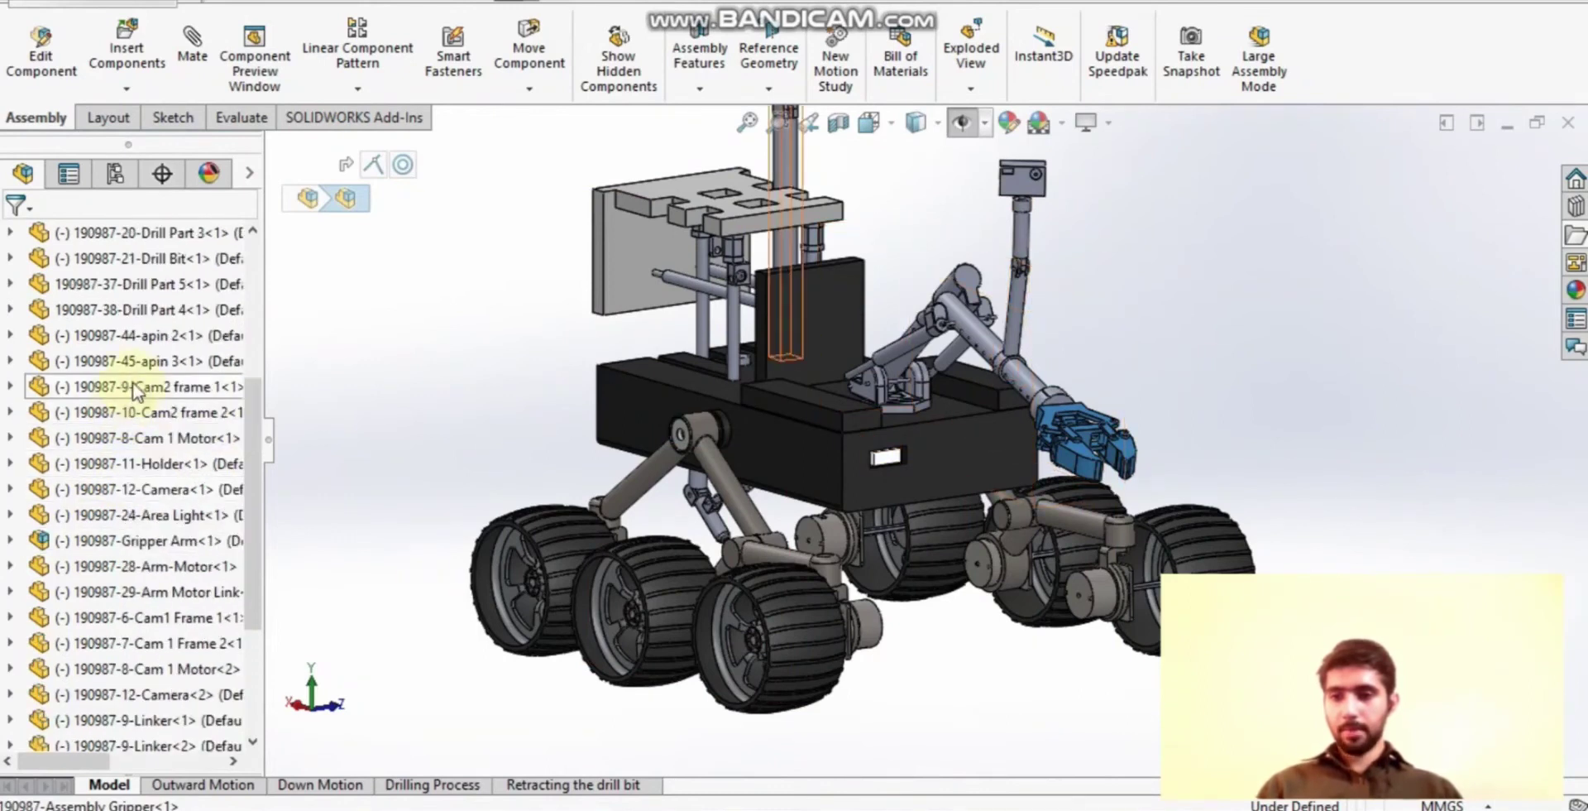
click(699, 192)
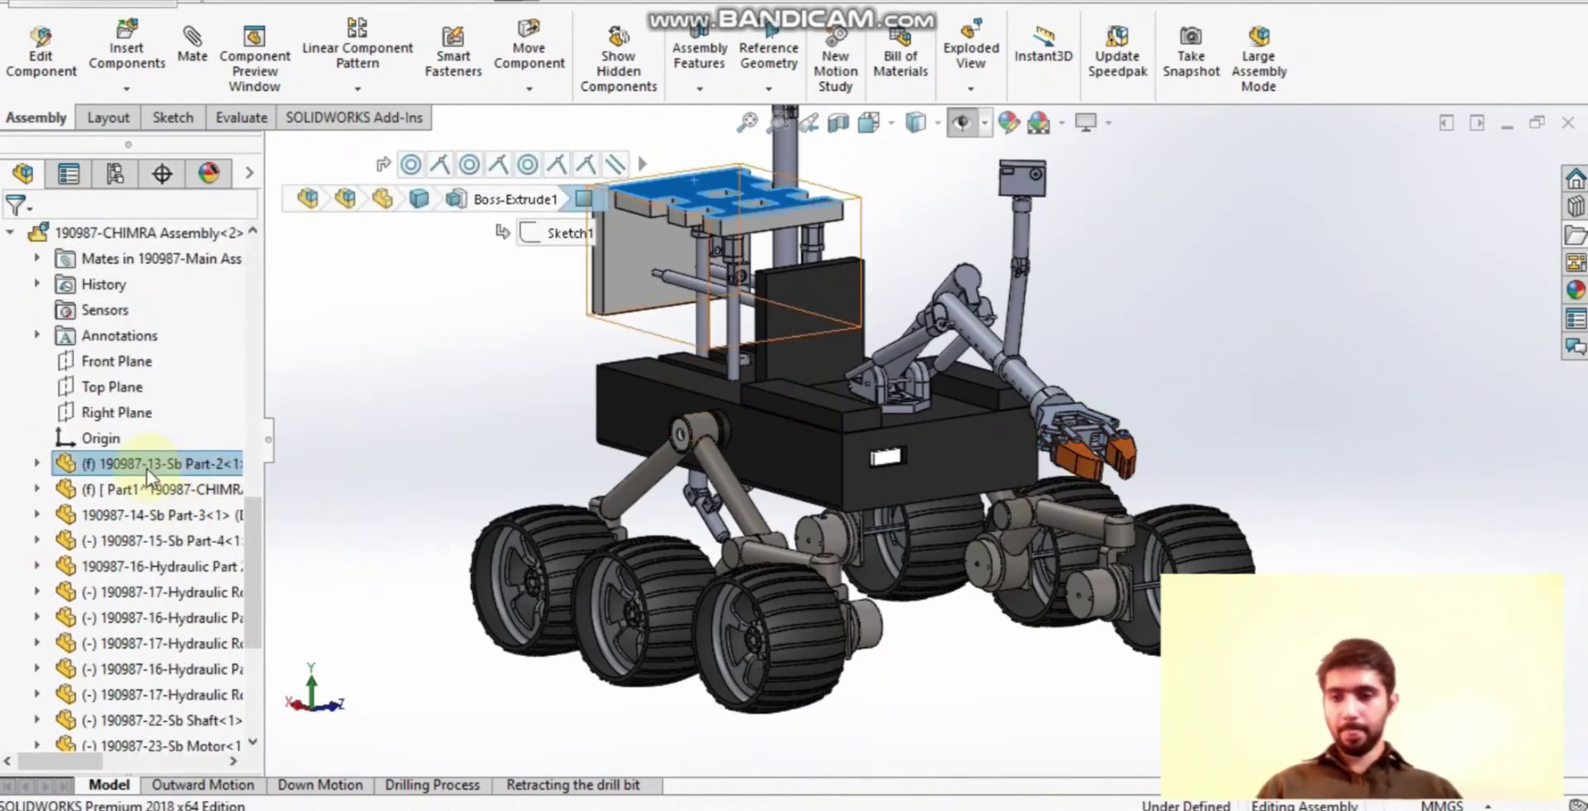
scroll(132, 451, up, 1)
click(103, 316)
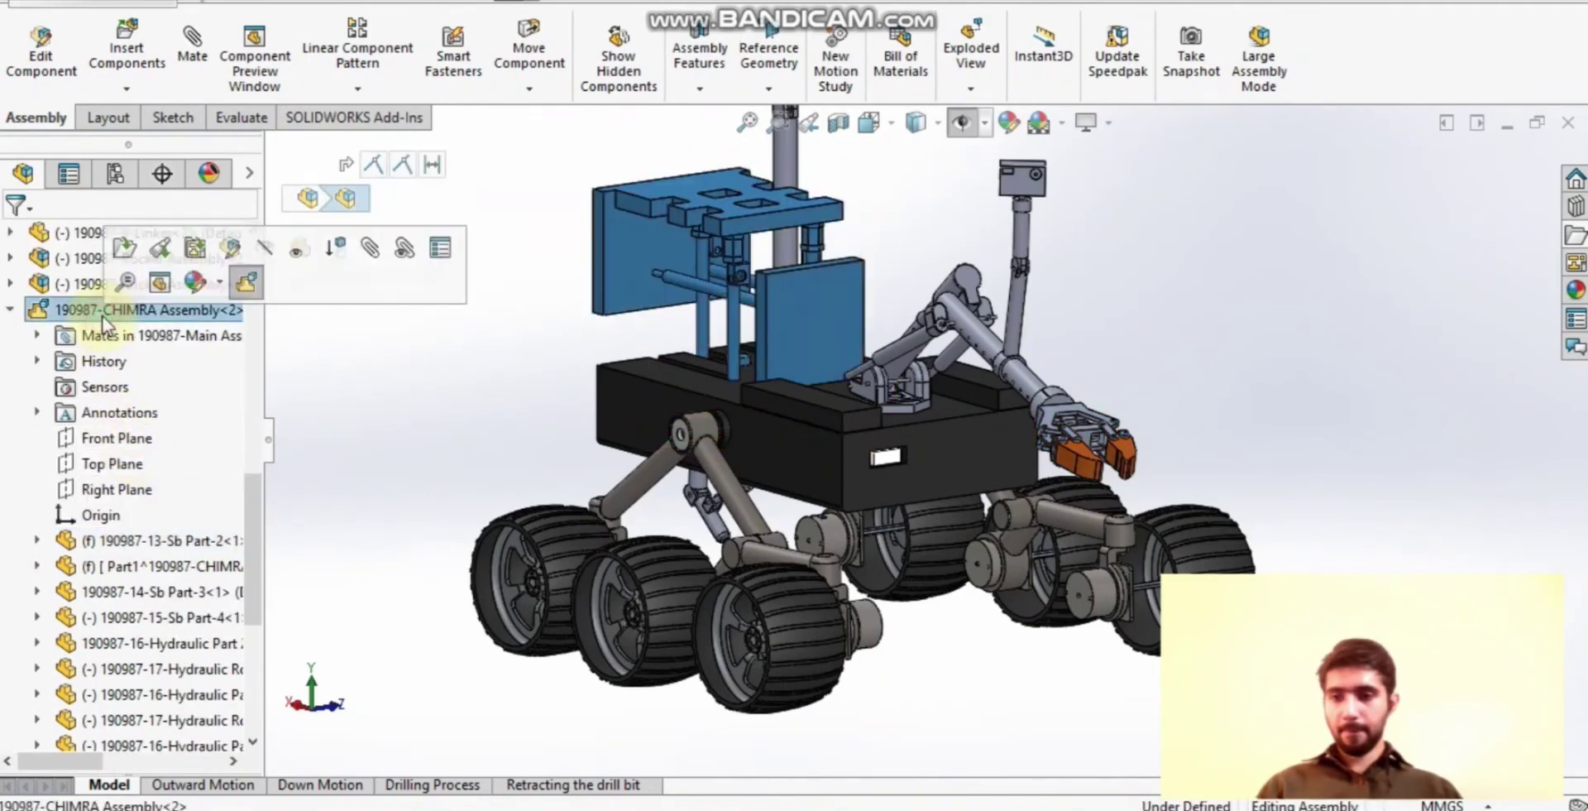
click(124, 248)
Highlight 190987-25-Sb part 1<1> and 190987-13-Sb Part-2<1> and examine the hydraulic rods linking the plates.
middle_drag(847, 447, 752, 250)
scroll(982, 300, down, 4)
click(753, 250)
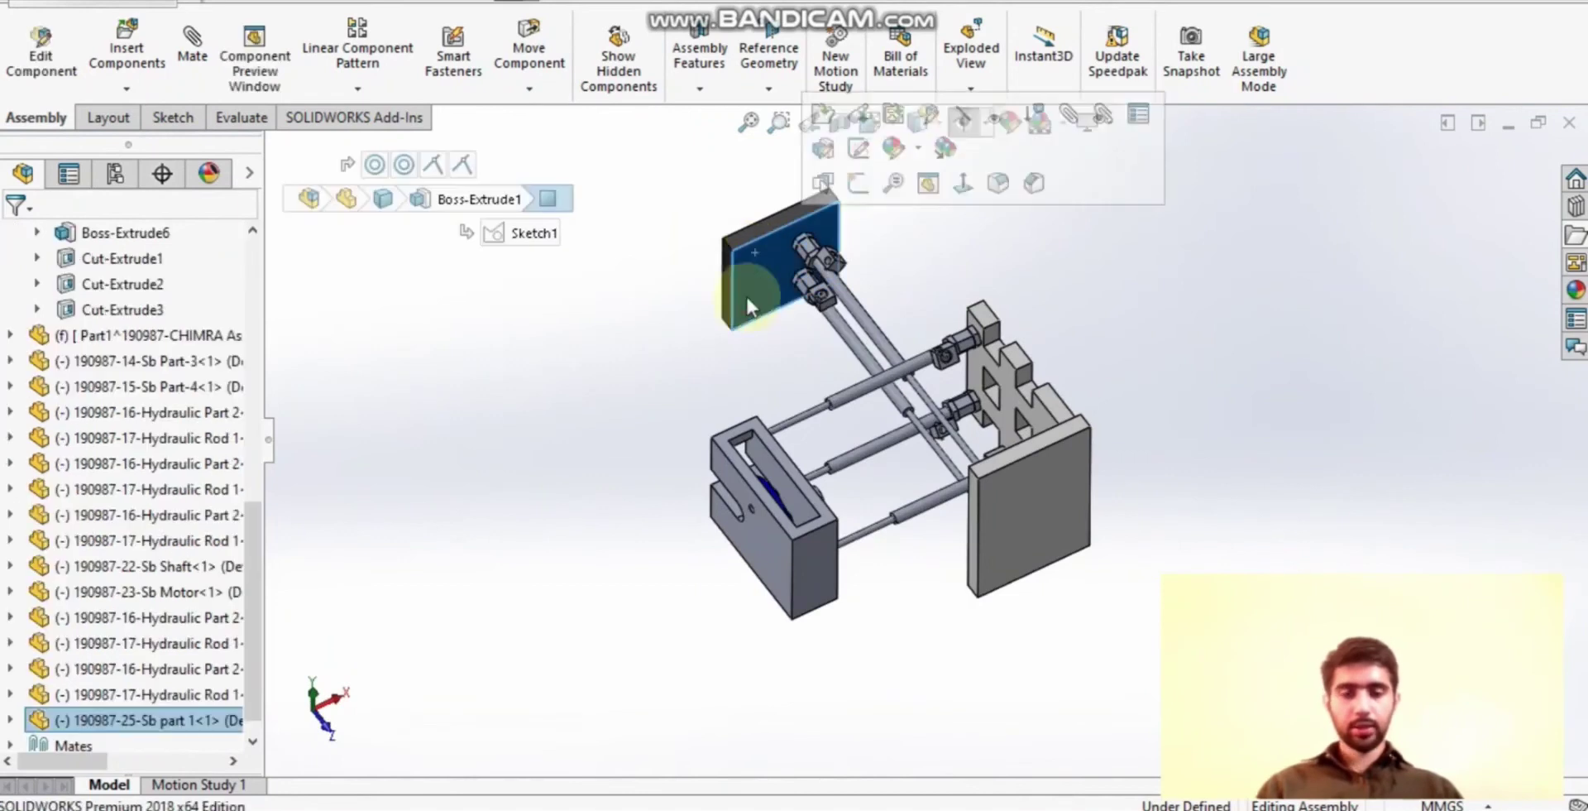
middle_drag(739, 364, 921, 460)
middle_drag(861, 489, 866, 647)
click(963, 220)
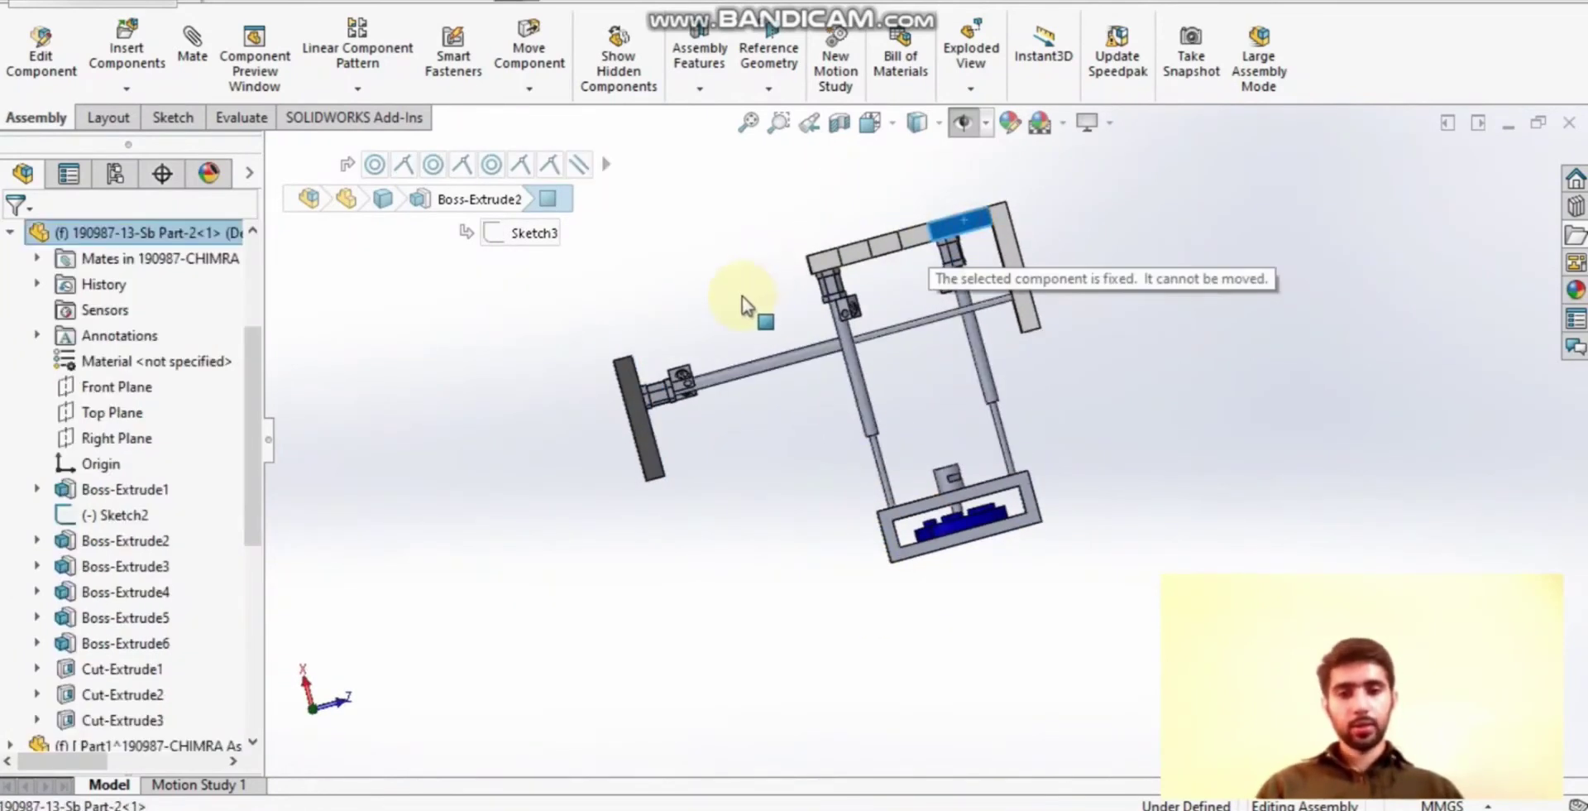
middle_drag(1038, 427, 984, 300)
click(1259, 302)
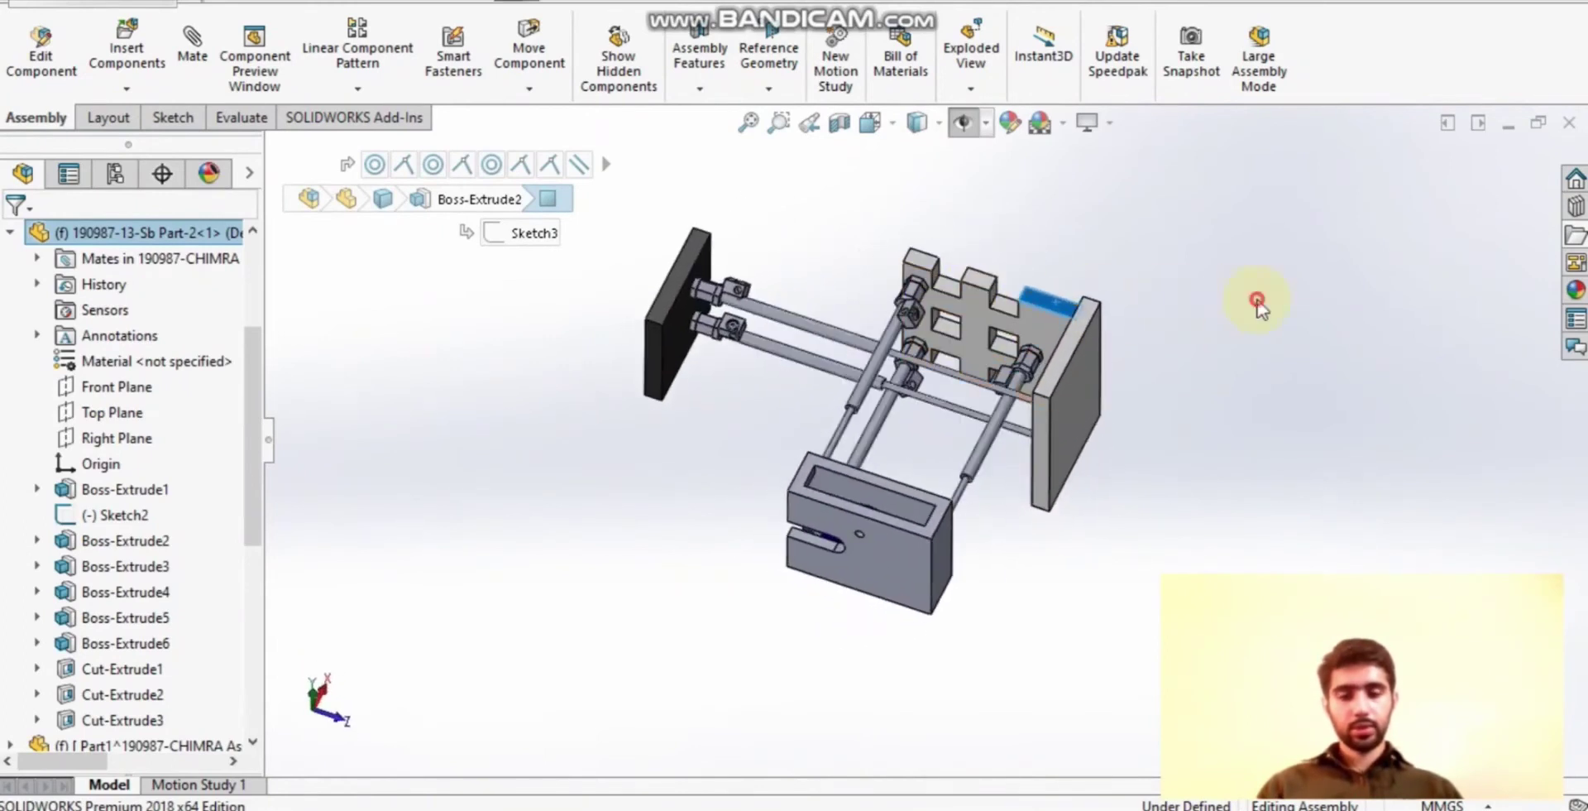
Examine the framed box with its motor up close and rotate the blue 190987-15-Sb Part-4<1> disc inside it.
middle_drag(907, 414, 942, 708)
scroll(925, 506, down, 5)
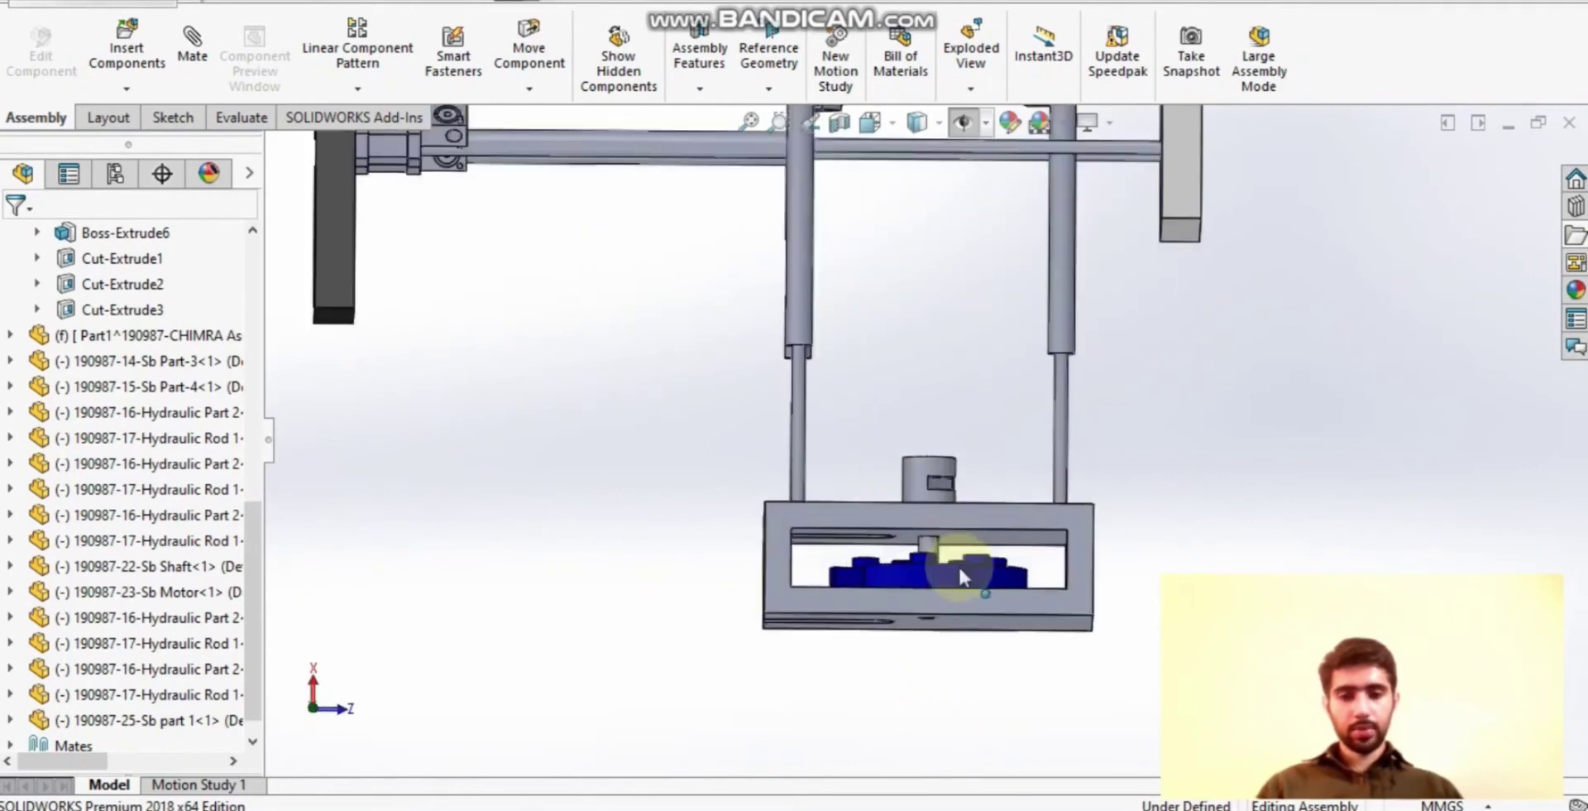
middle_drag(941, 537, 940, 554)
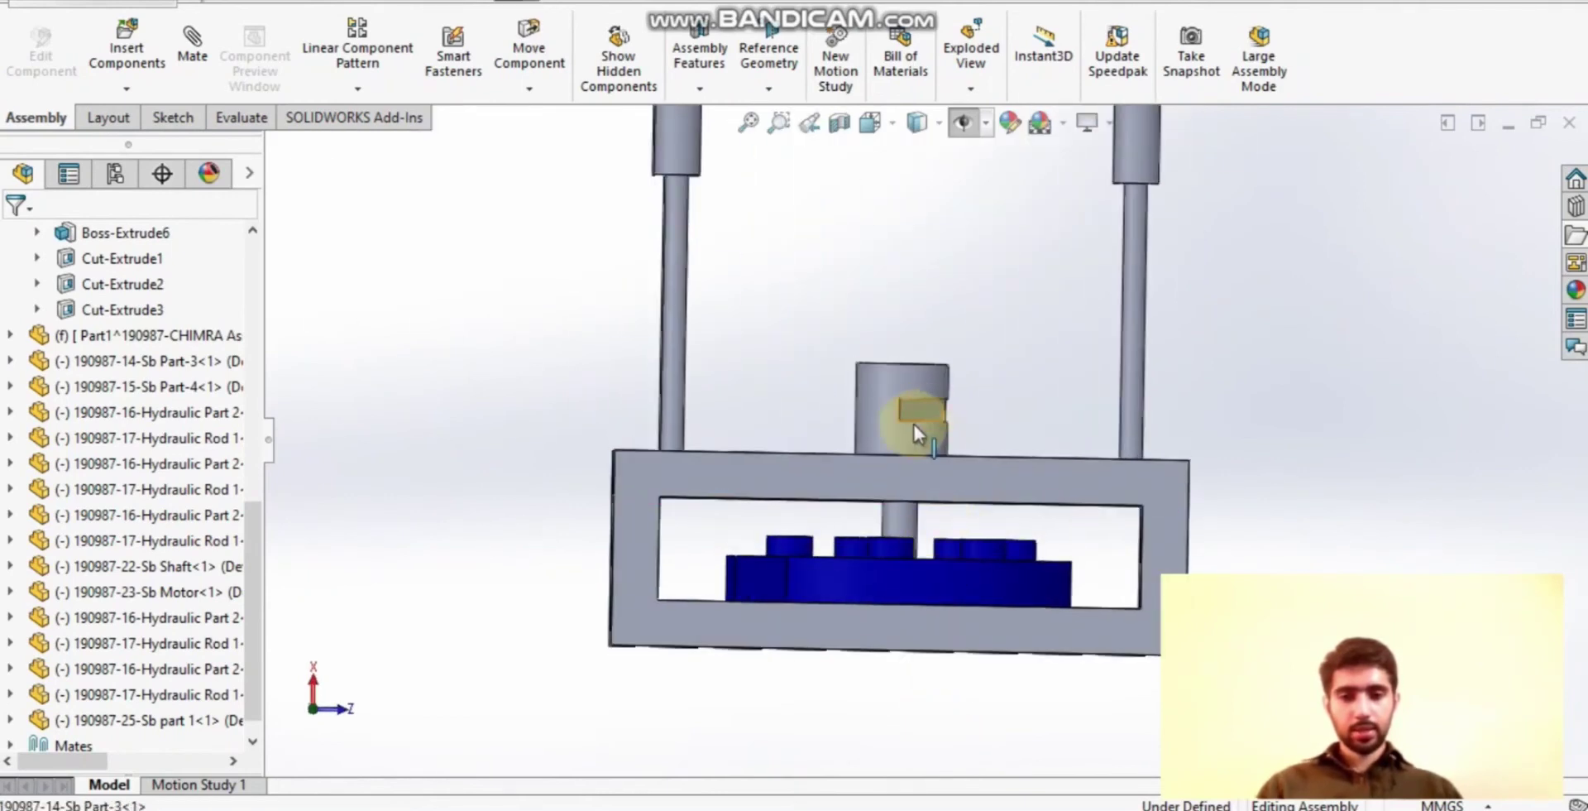
drag(895, 437, 855, 460)
click(857, 598)
drag(857, 599, 904, 521)
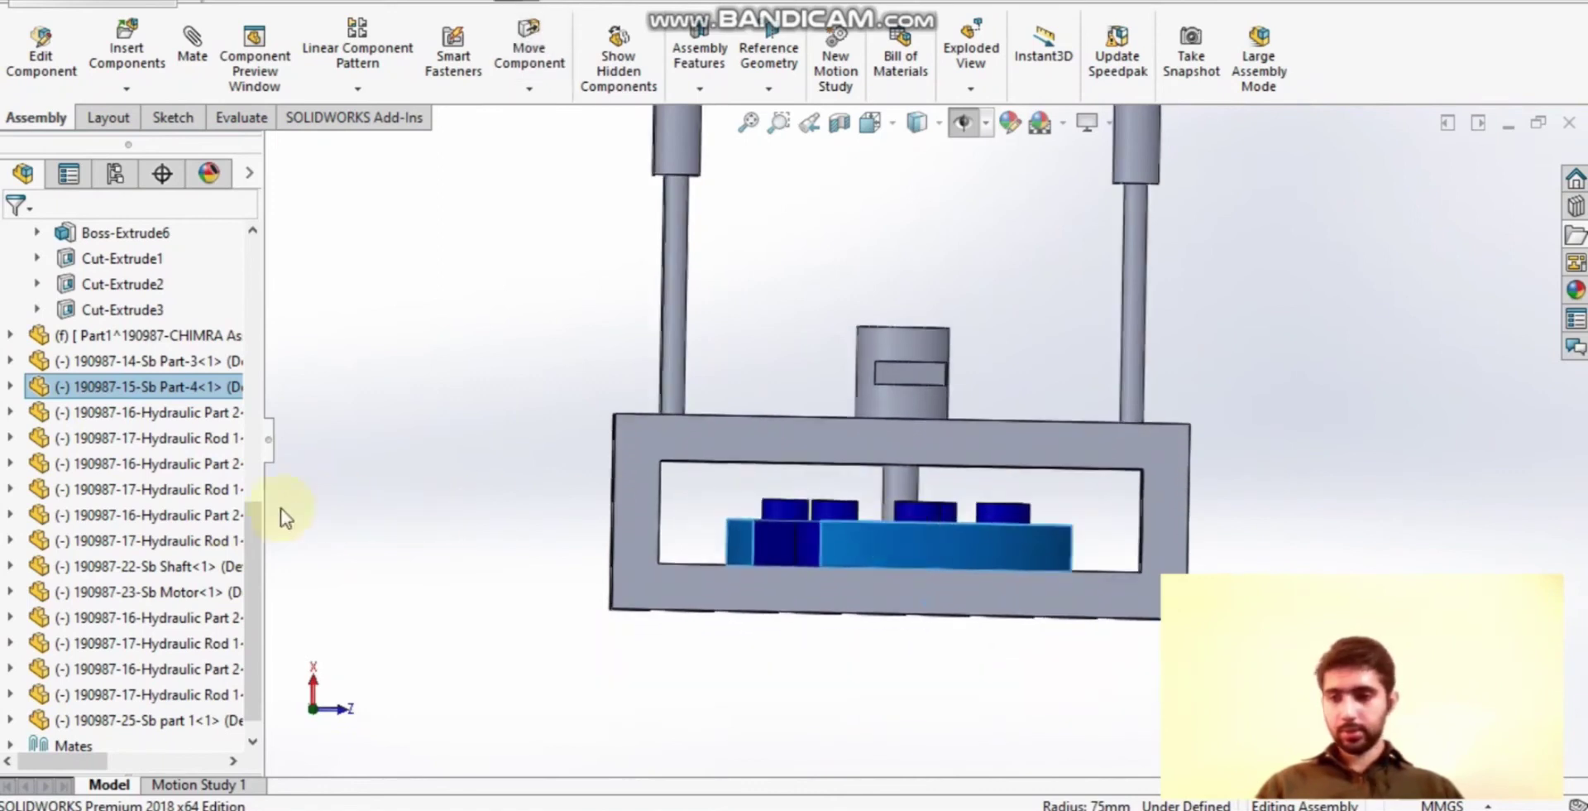
Open the 190987-15-Sb Part-4<1> disc on its own and view it from above.
scroll(160, 582, down, 1)
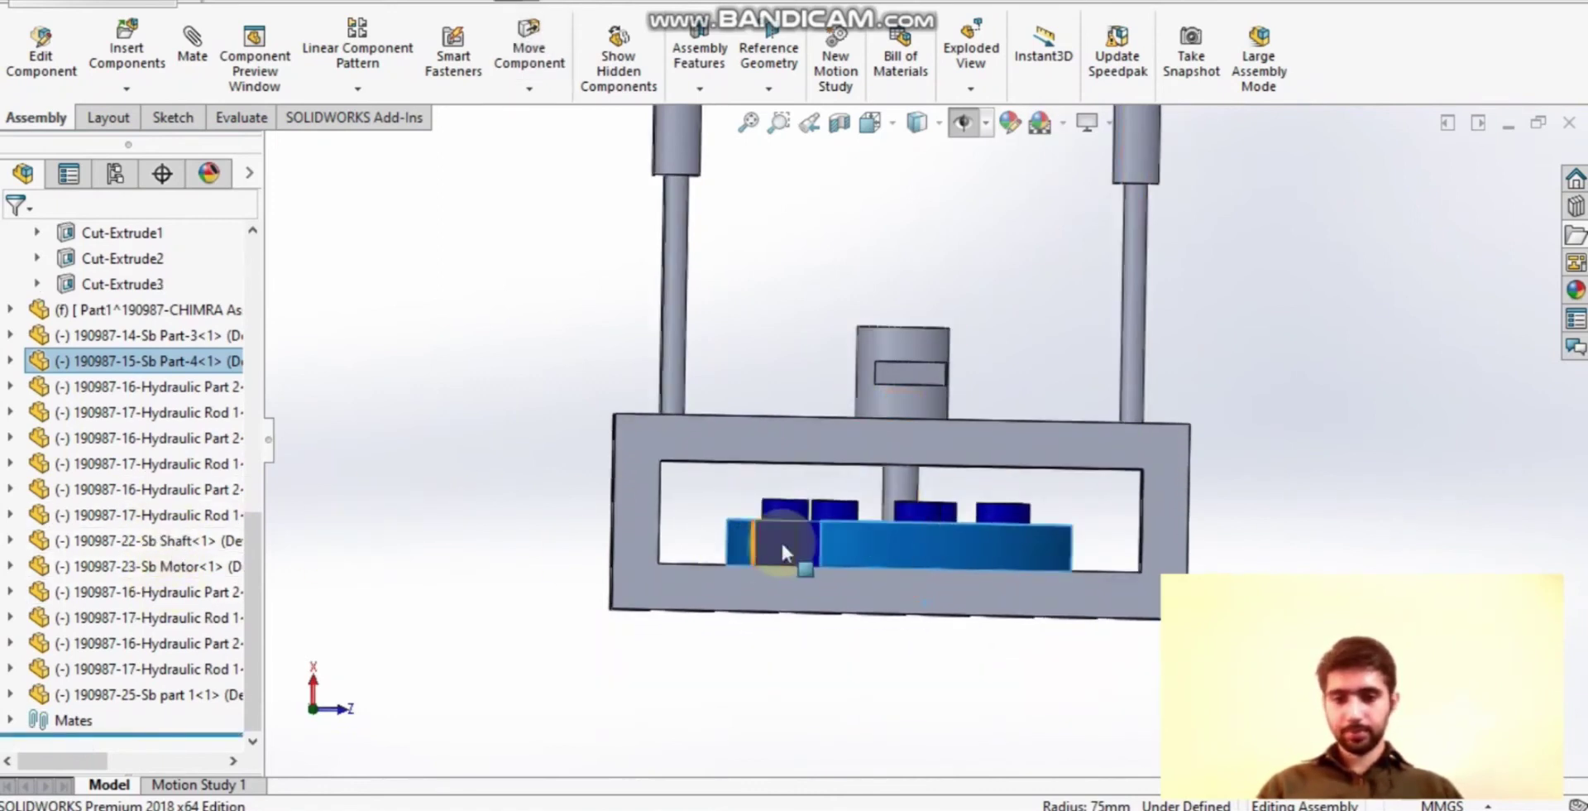
click(149, 361)
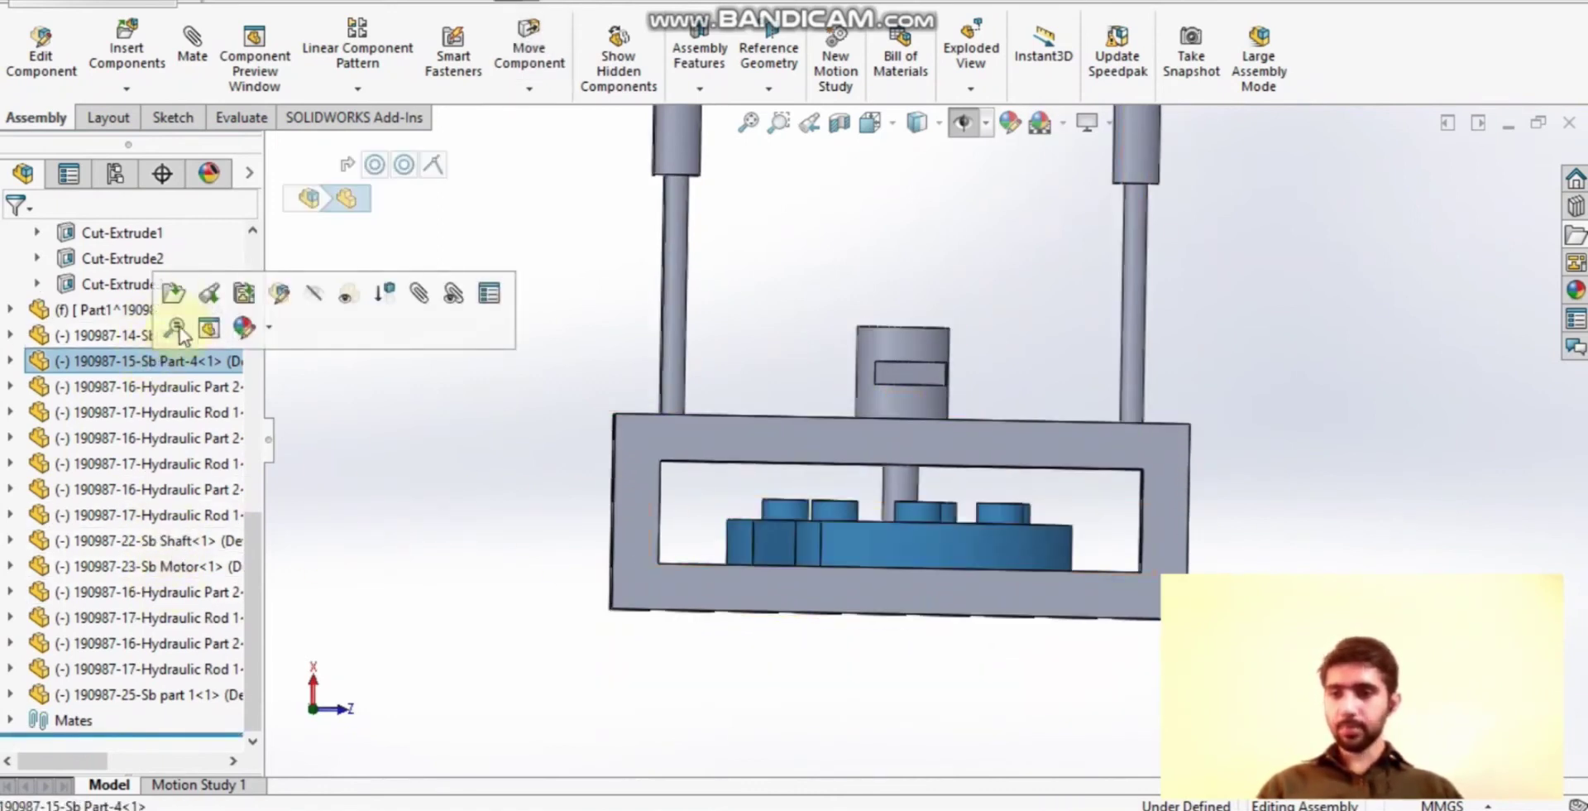
click(173, 294)
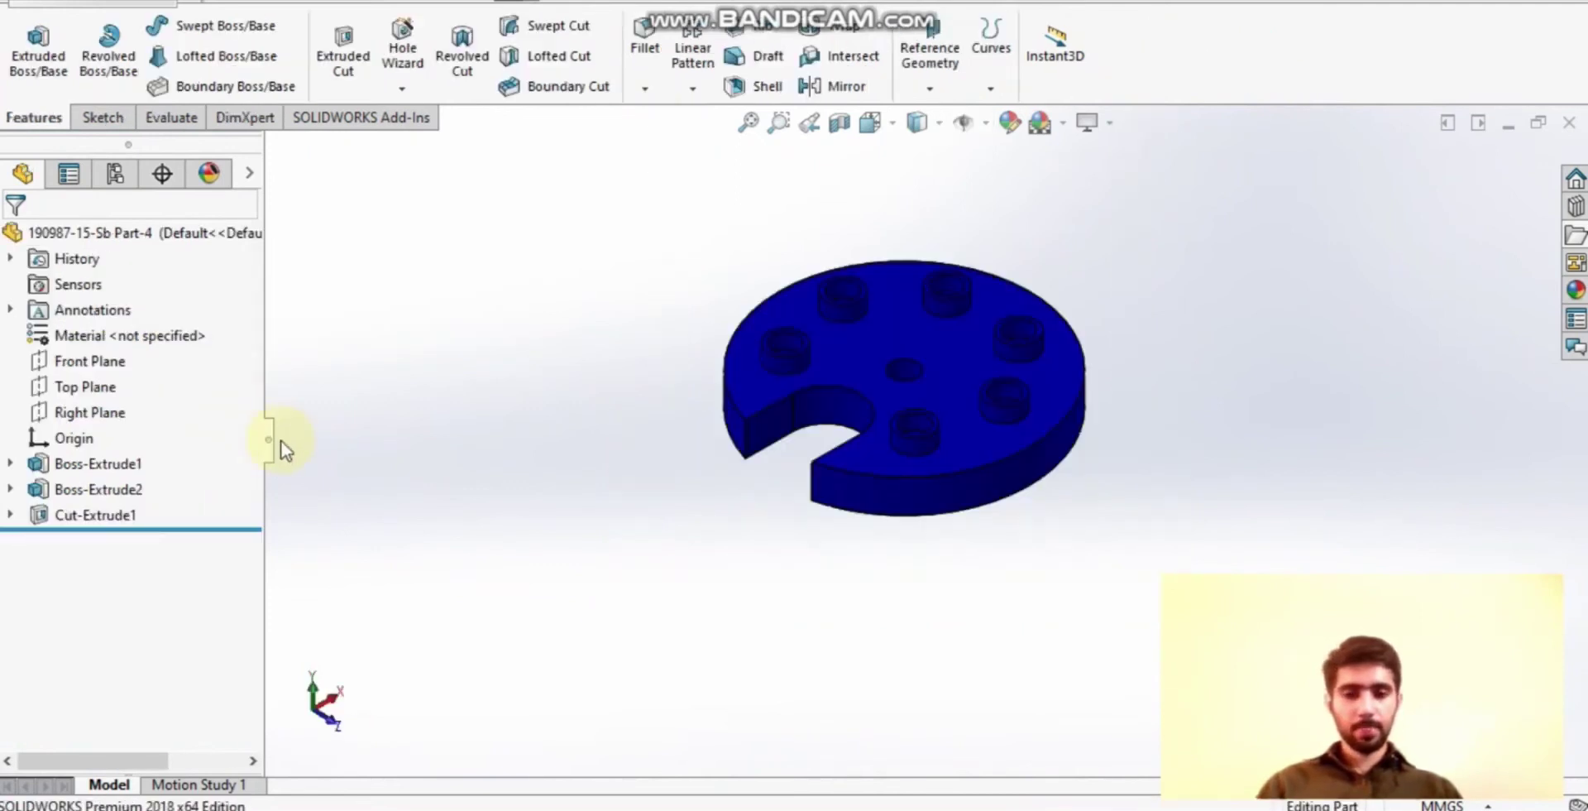
middle_drag(699, 483, 921, 529)
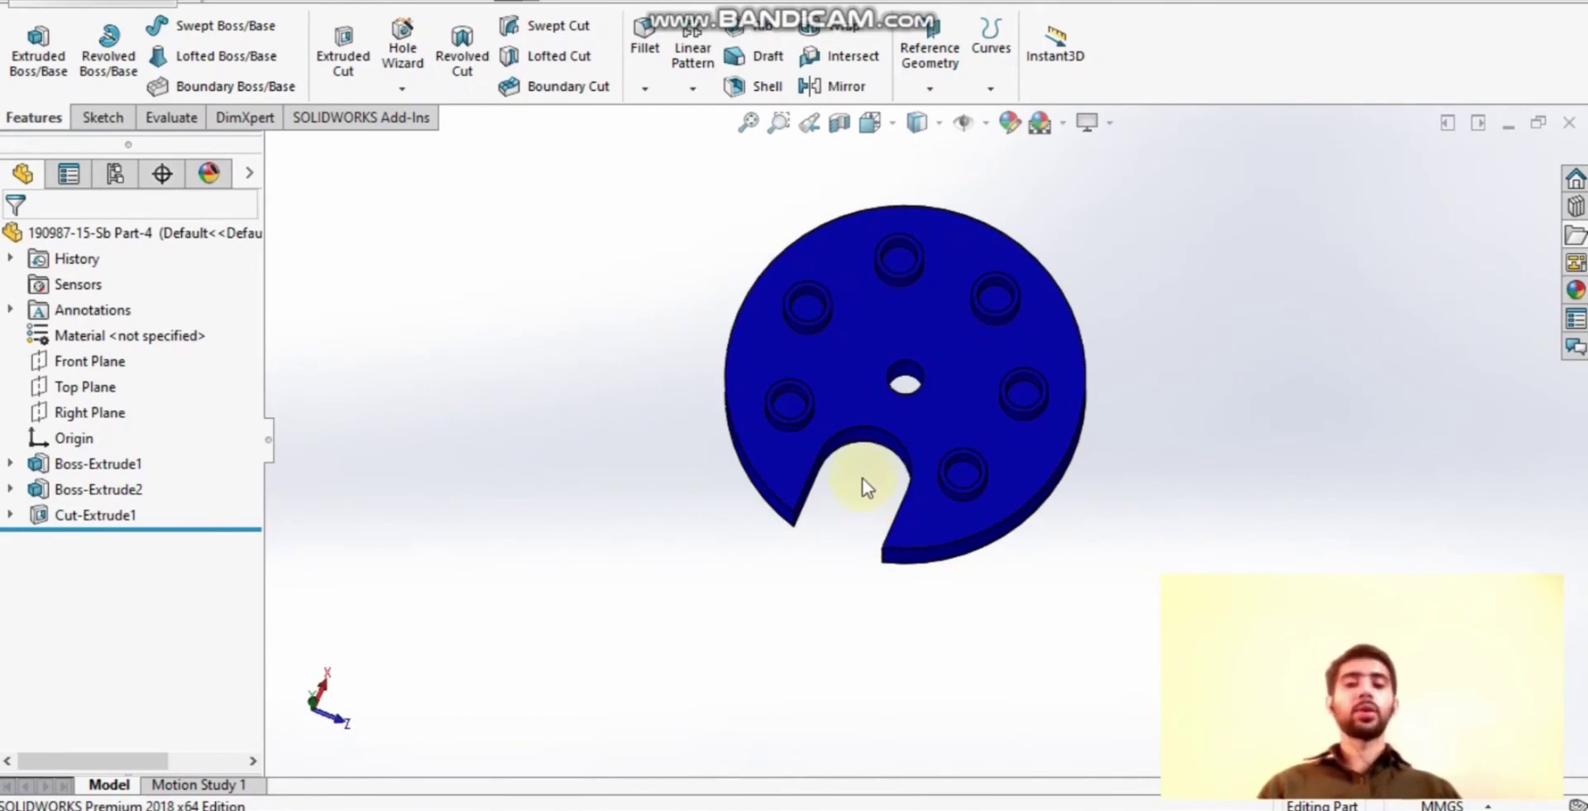
Highlight the disc's flat face, examine the cup beside the notch, and close the part to return to the CHIMRA assembly.
click(933, 525)
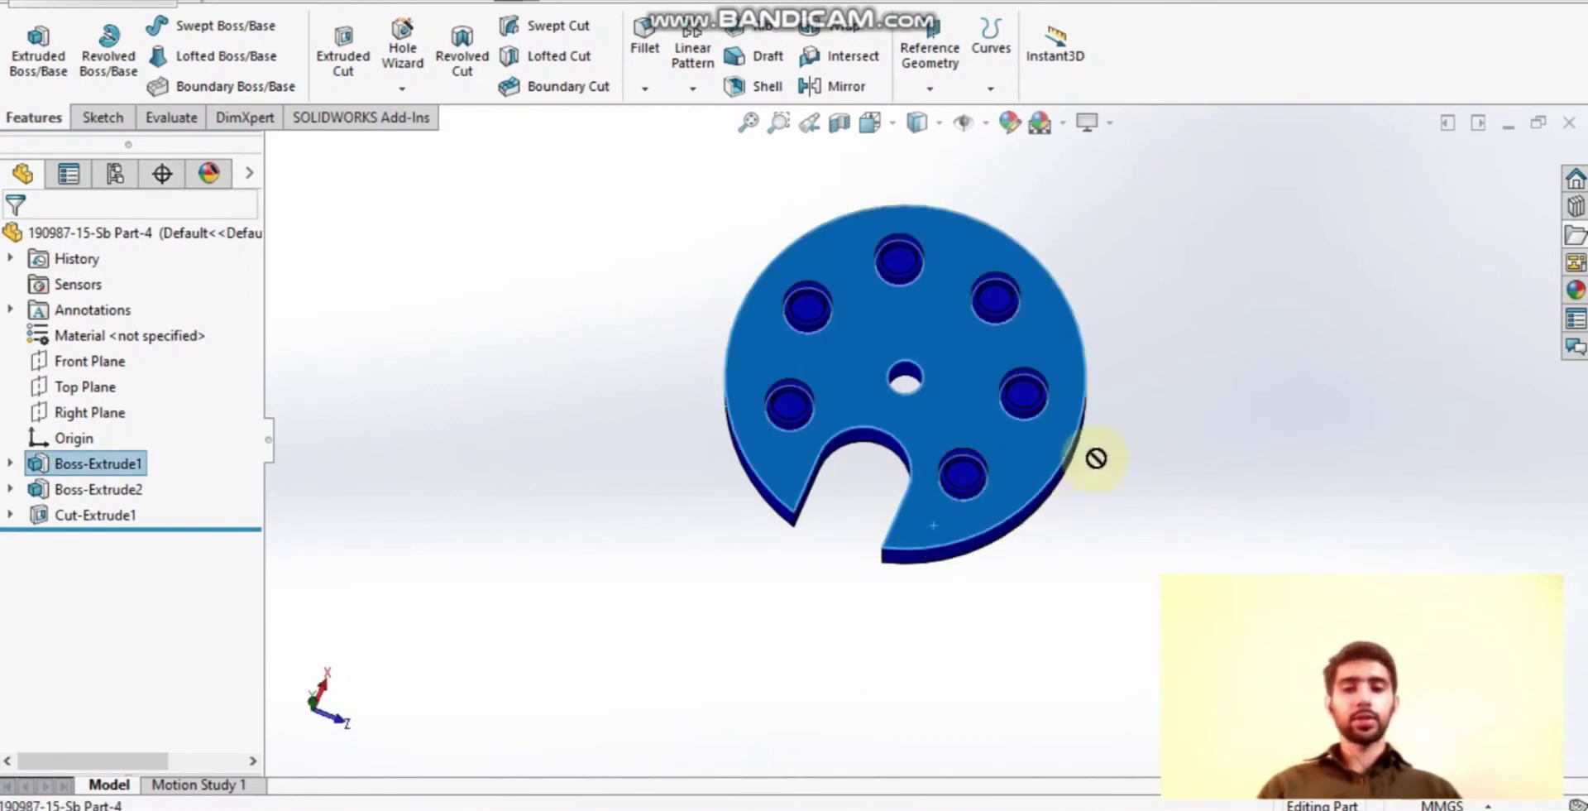
click(856, 589)
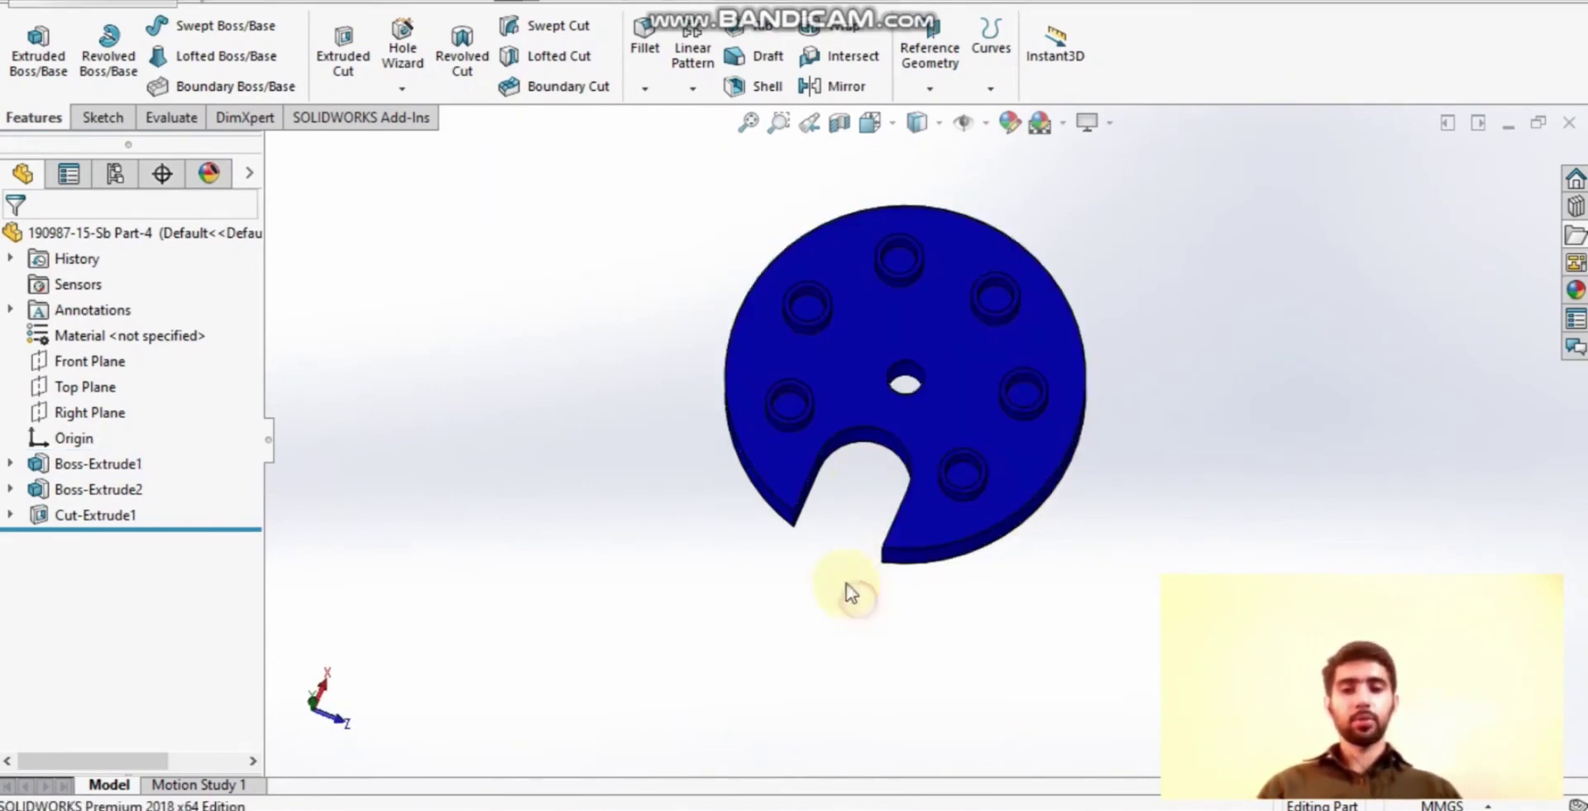
click(790, 402)
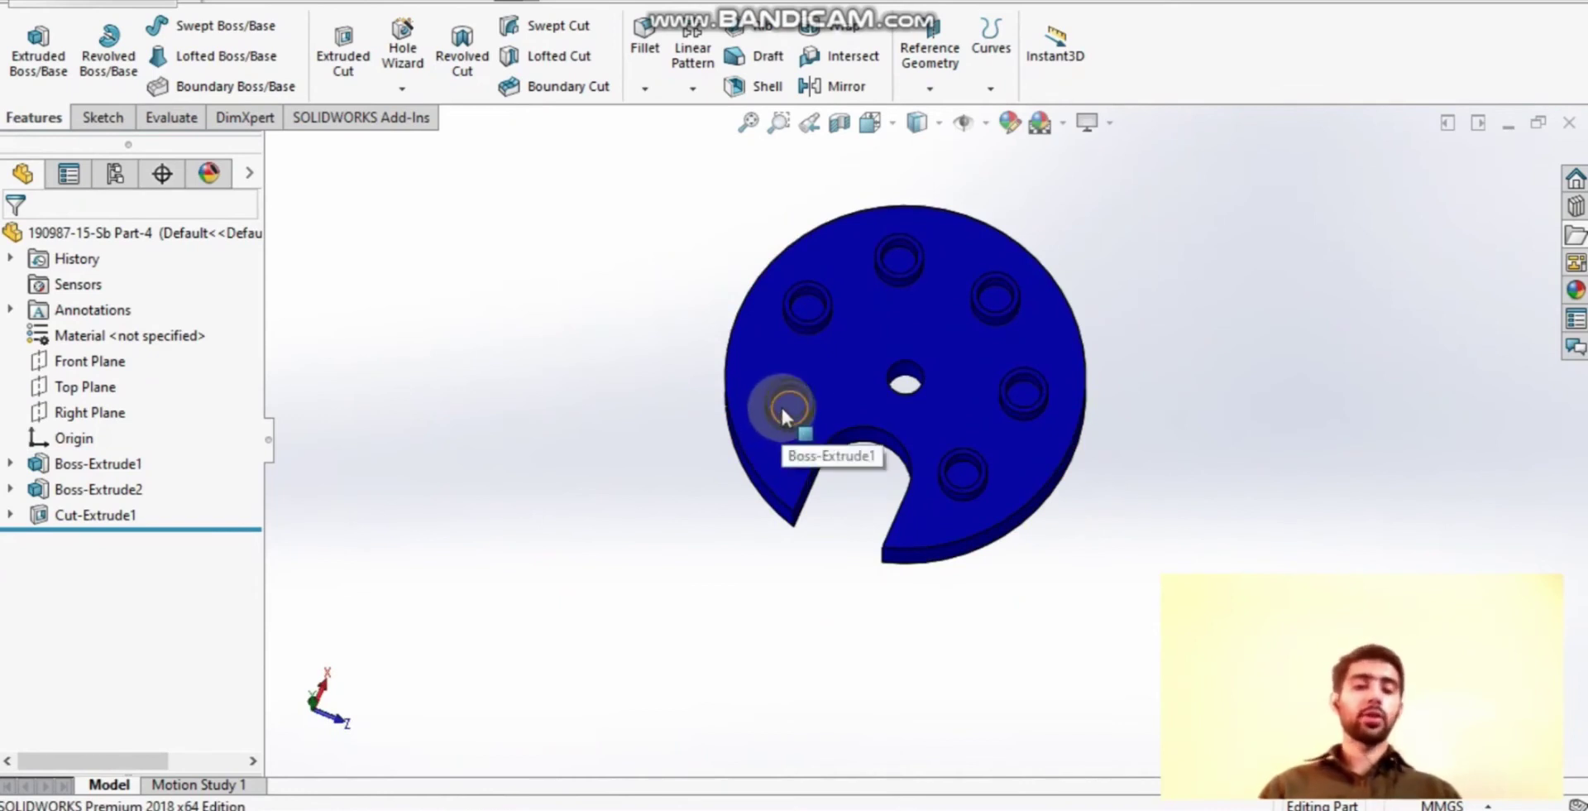
click(790, 405)
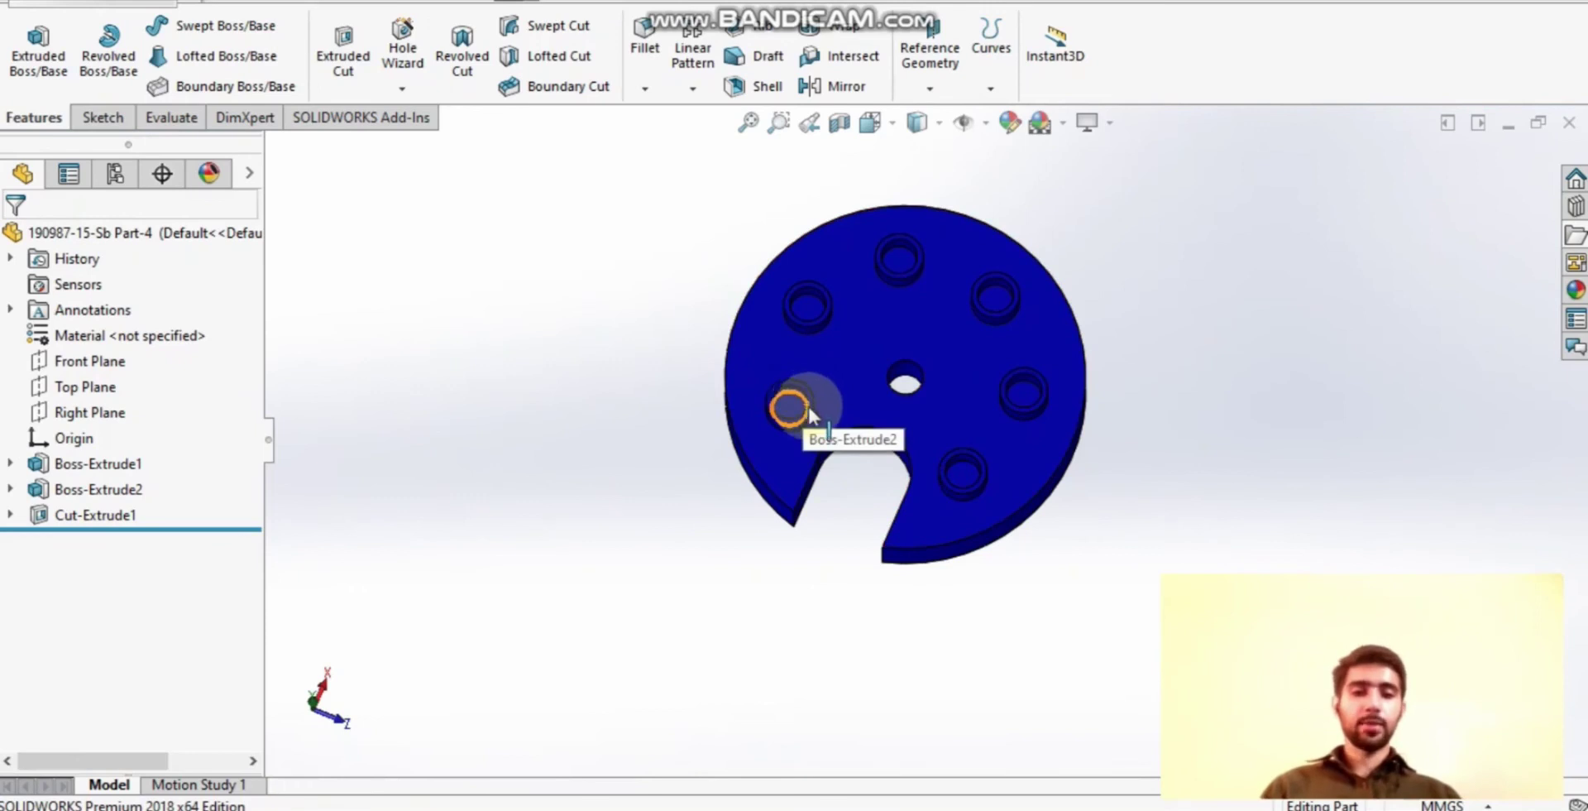
click(790, 405)
middle_drag(784, 404, 1026, 438)
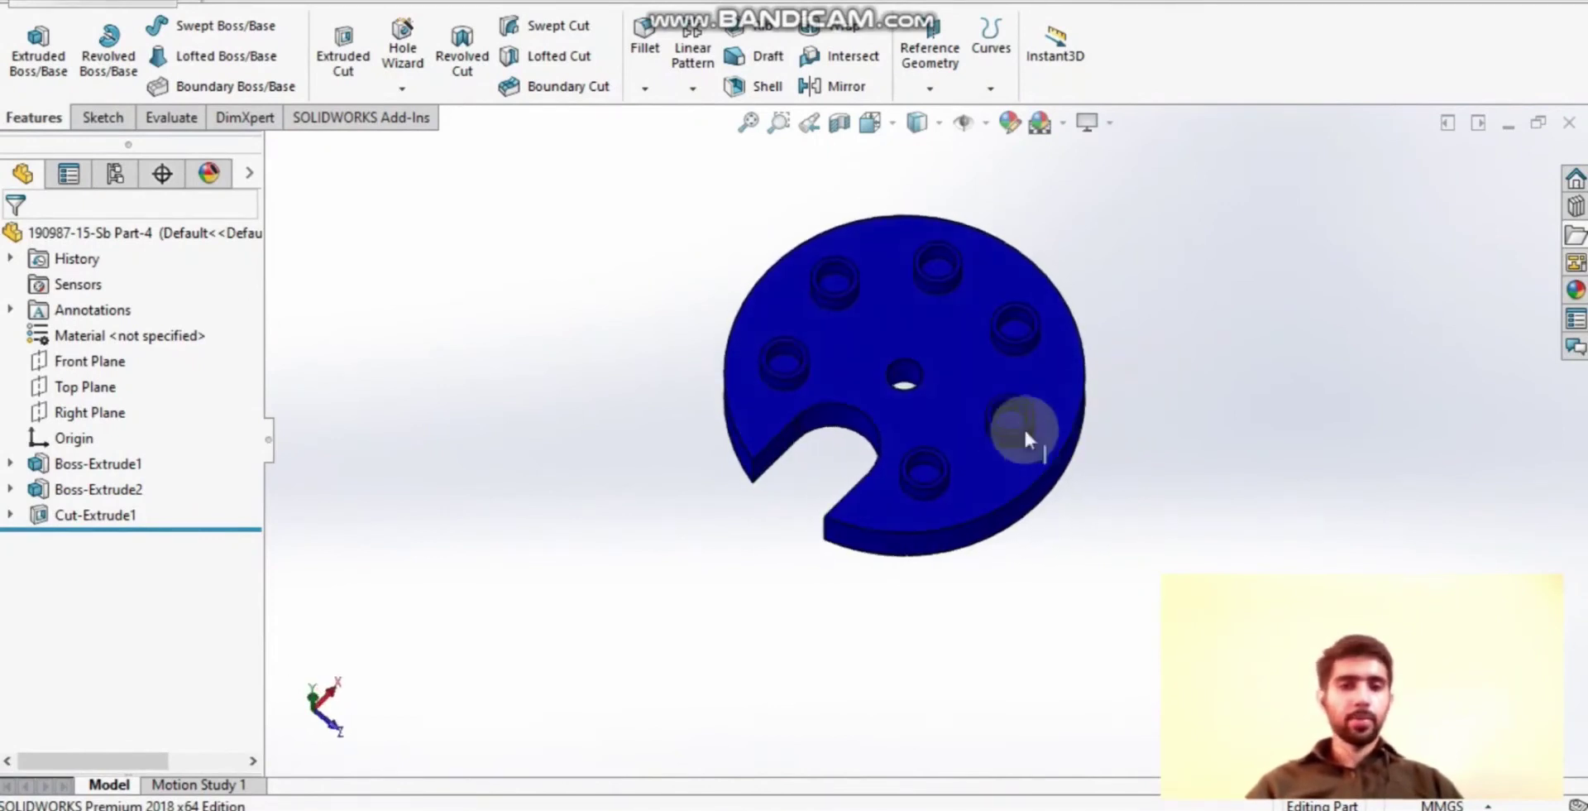
click(1571, 124)
middle_drag(1233, 333, 1221, 425)
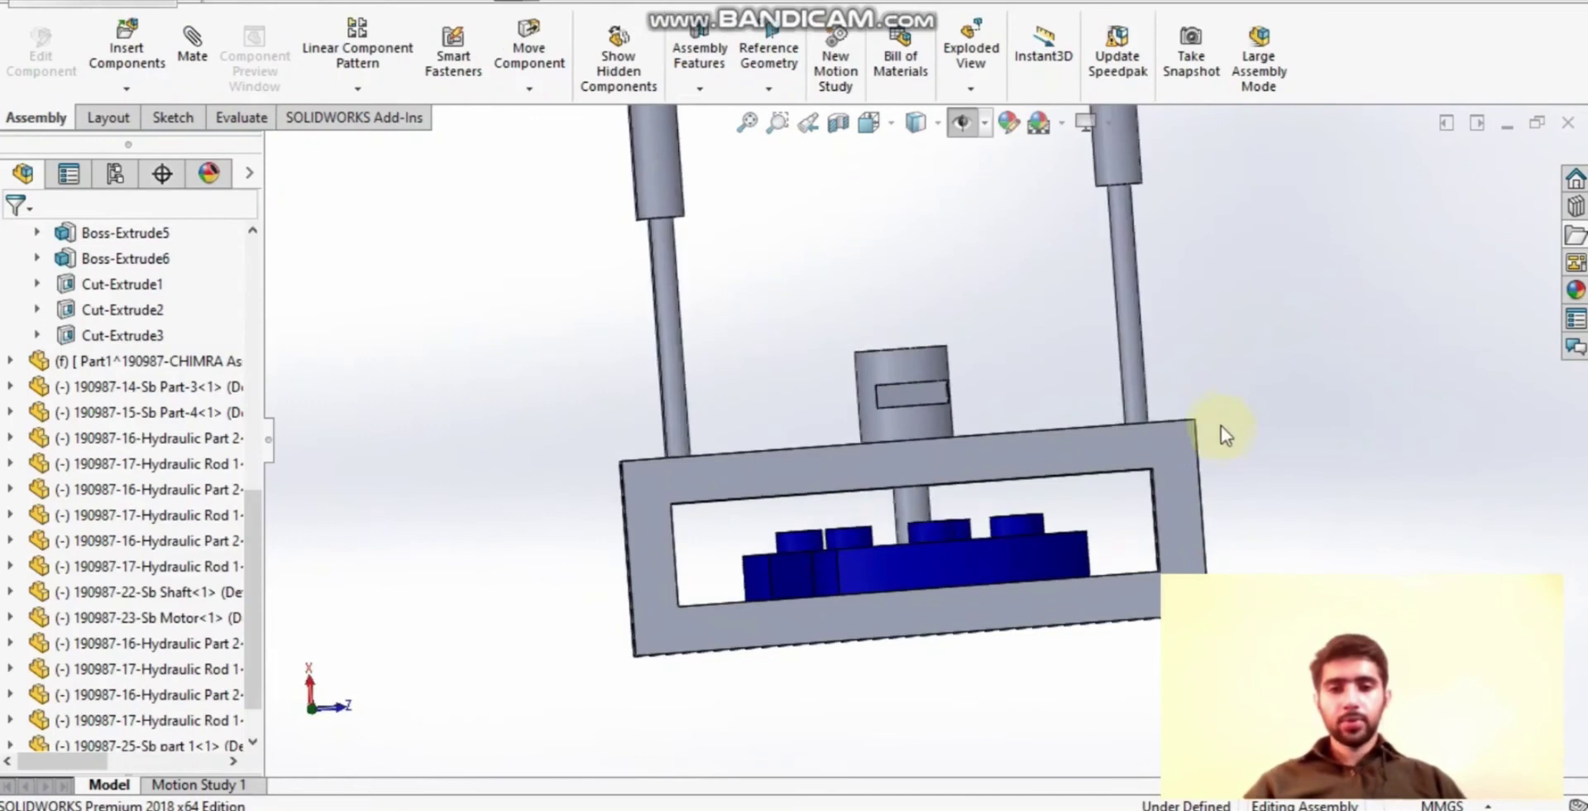
Raise the framed box along its hydraulic rods in the CHIMRA assembly and close the assembly without saving.
scroll(1218, 402, up, 5)
middle_drag(1025, 334, 996, 450)
click(997, 432)
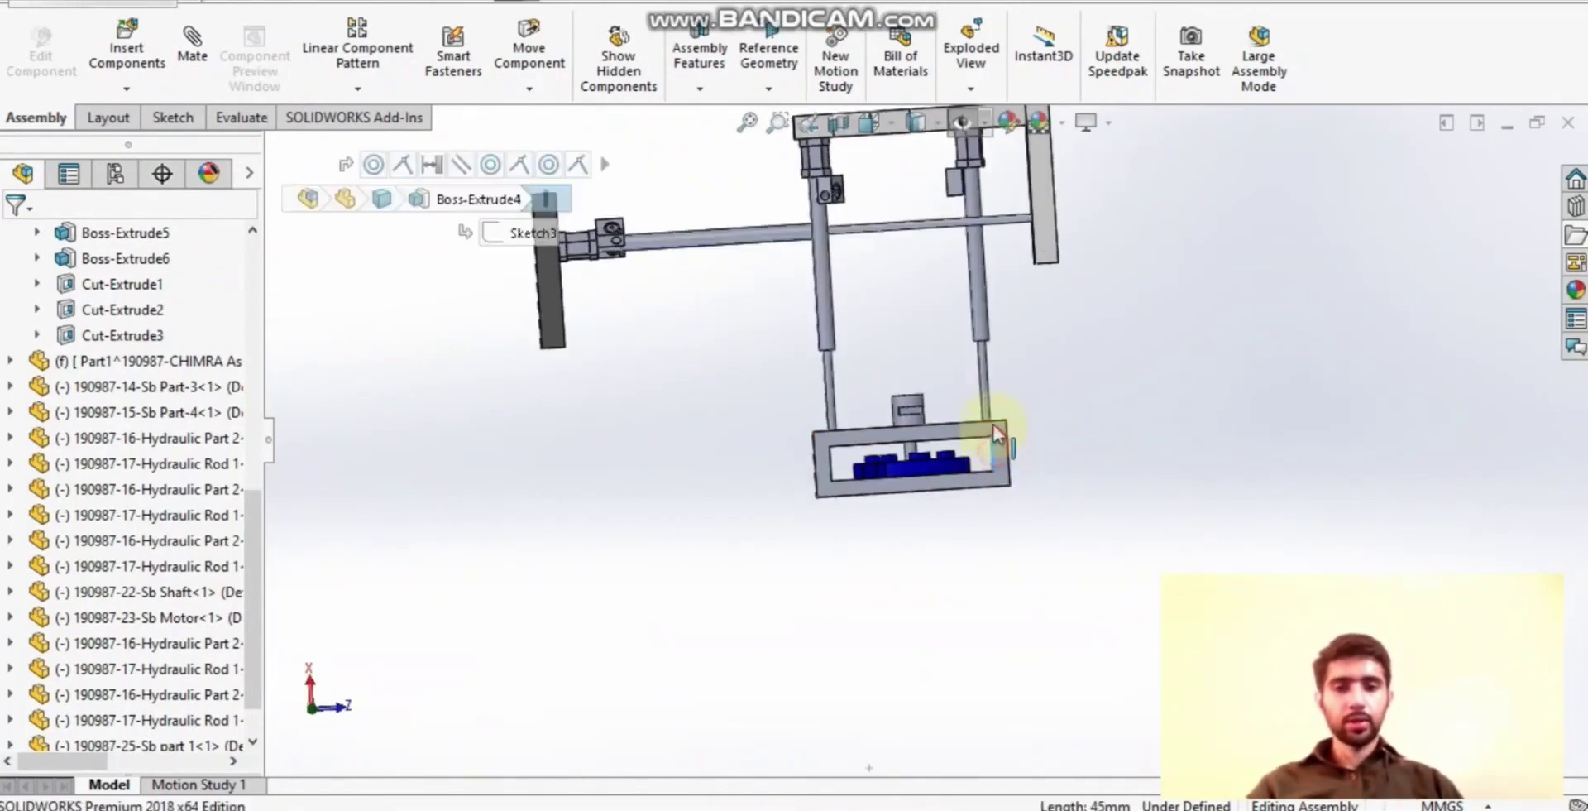
drag(997, 432, 972, 213)
drag(1045, 172, 678, 187)
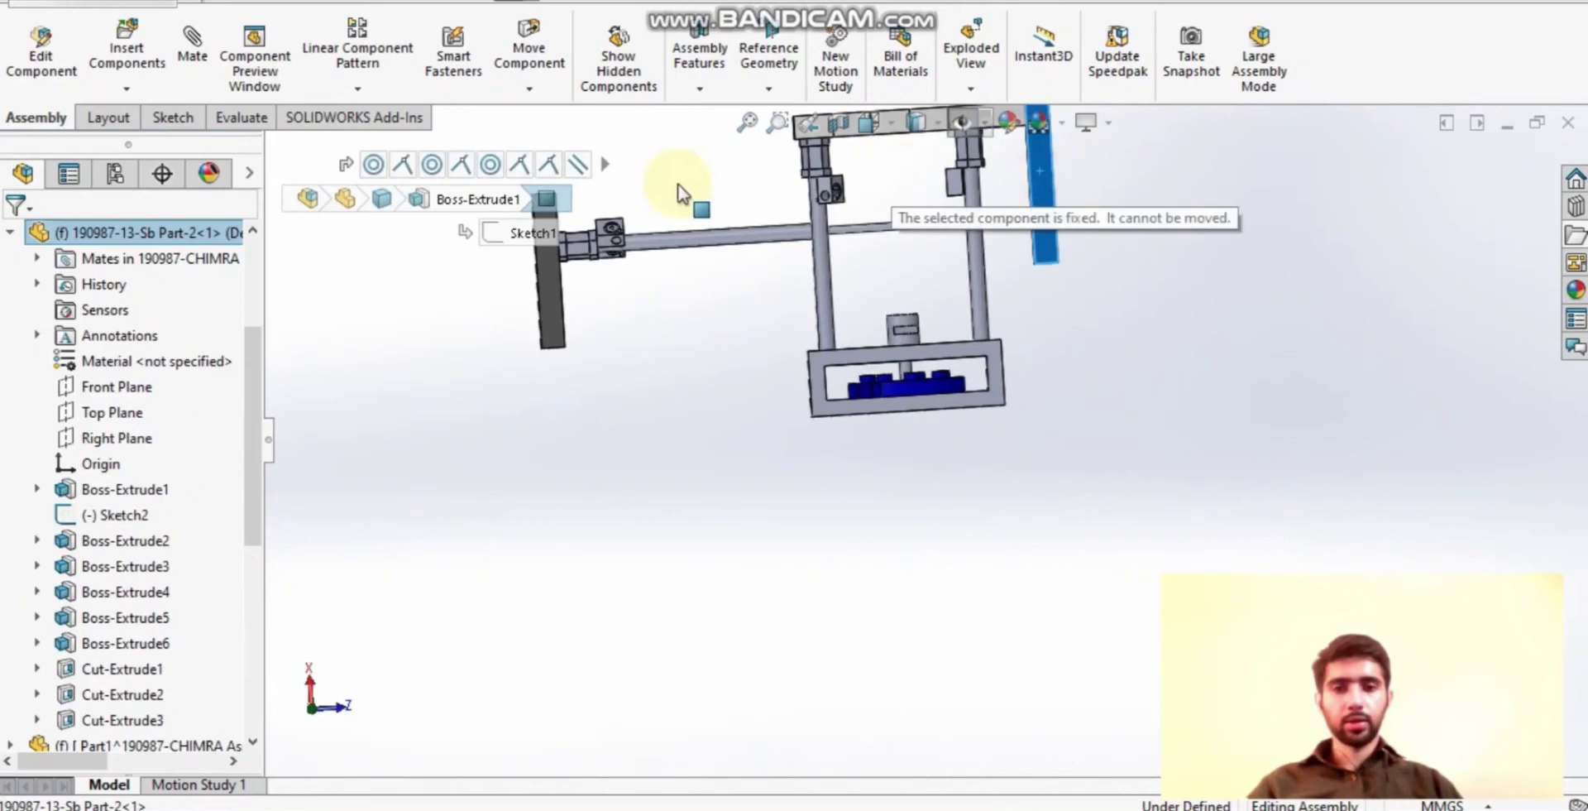
click(720, 187)
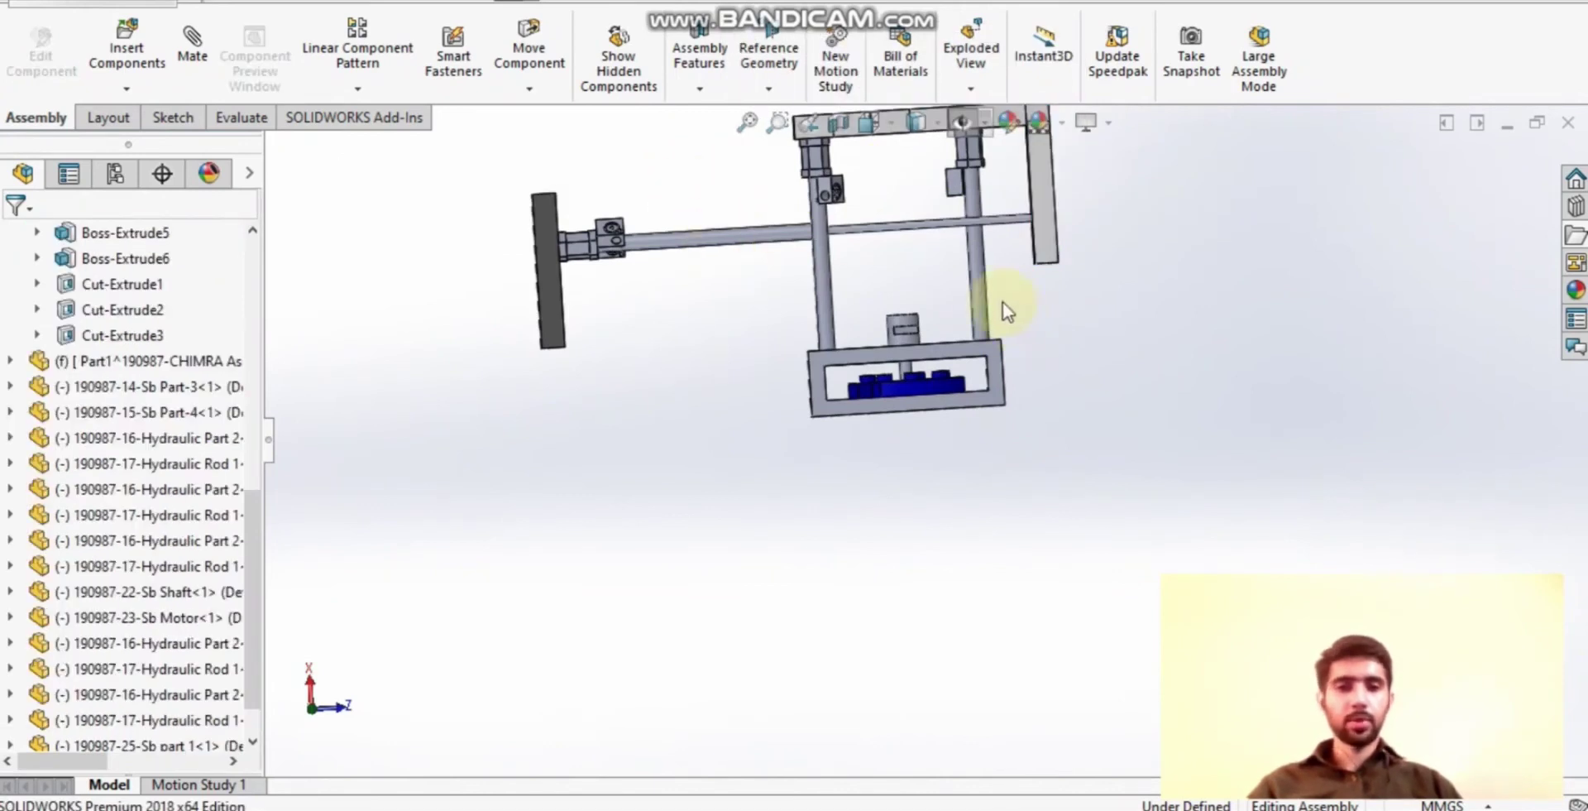
click(1569, 122)
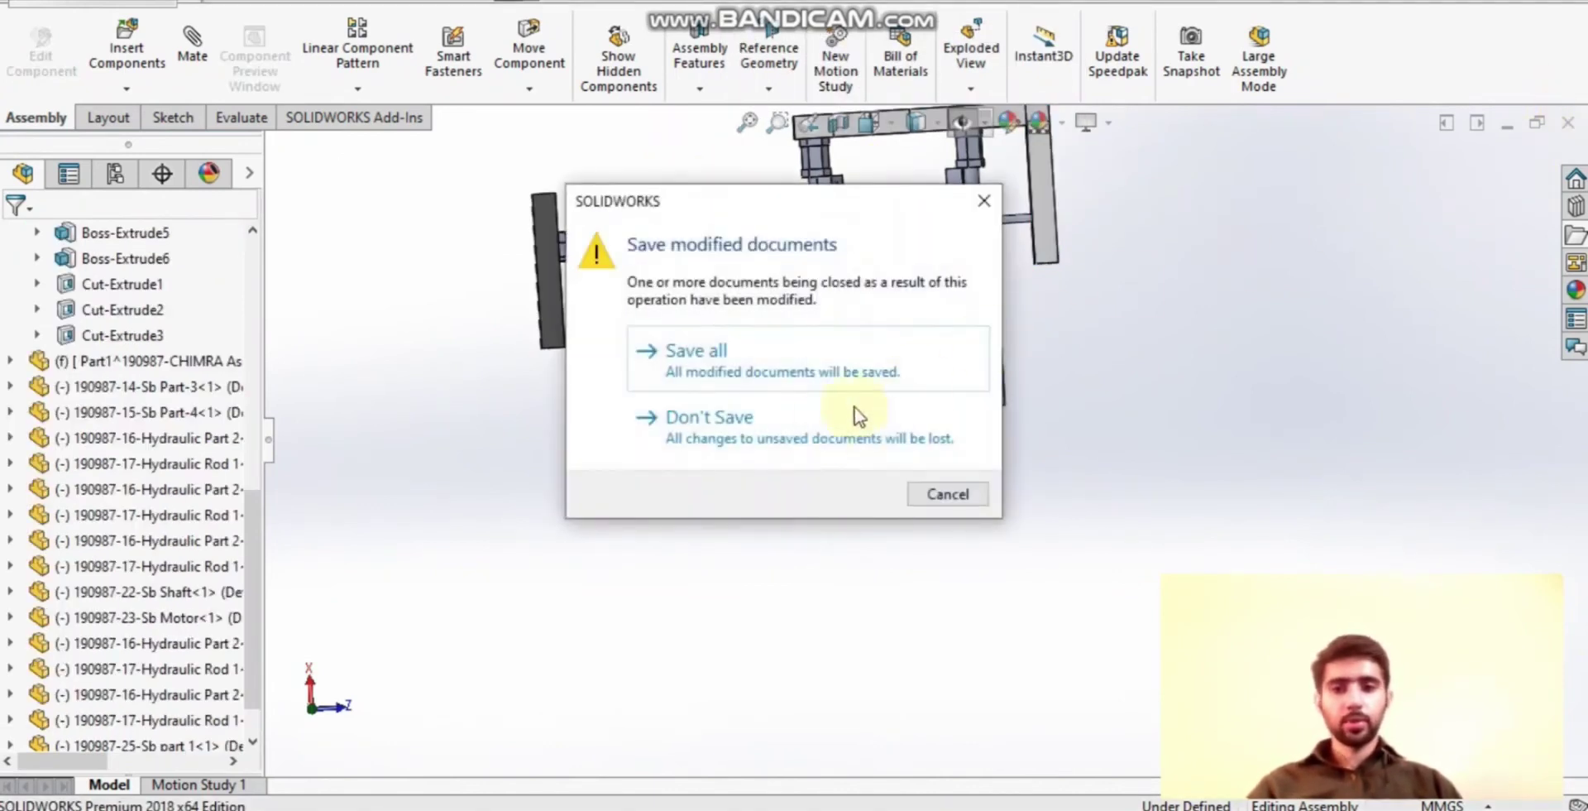
click(856, 416)
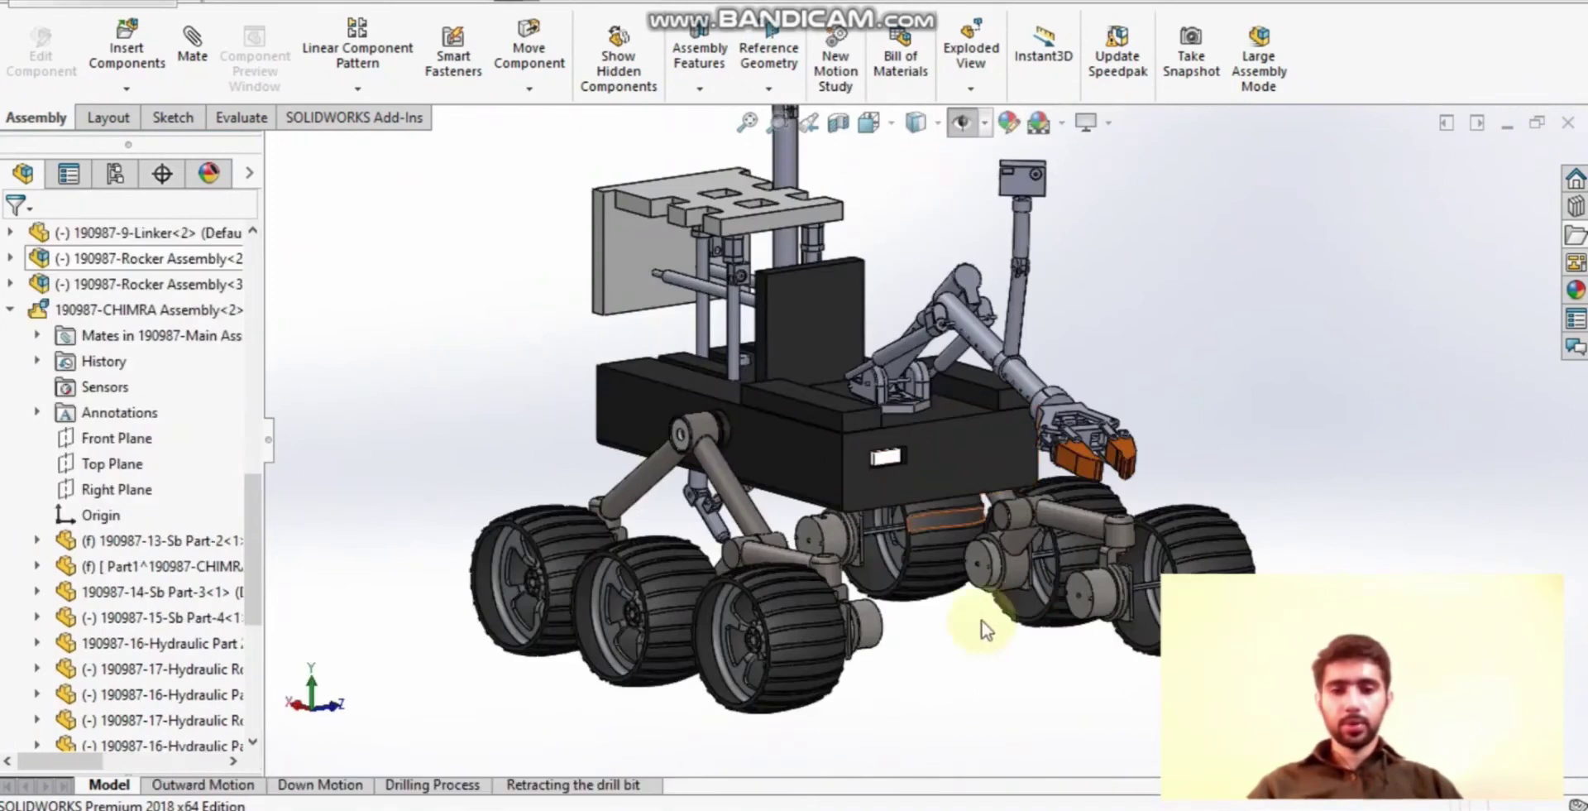
View the rover from the side and lower the CHIMRA assembly's 190987-14-Sb Part-3<1> framed box behind the chassis.
click(11, 312)
middle_drag(451, 406, 467, 240)
drag(414, 233, 122, 236)
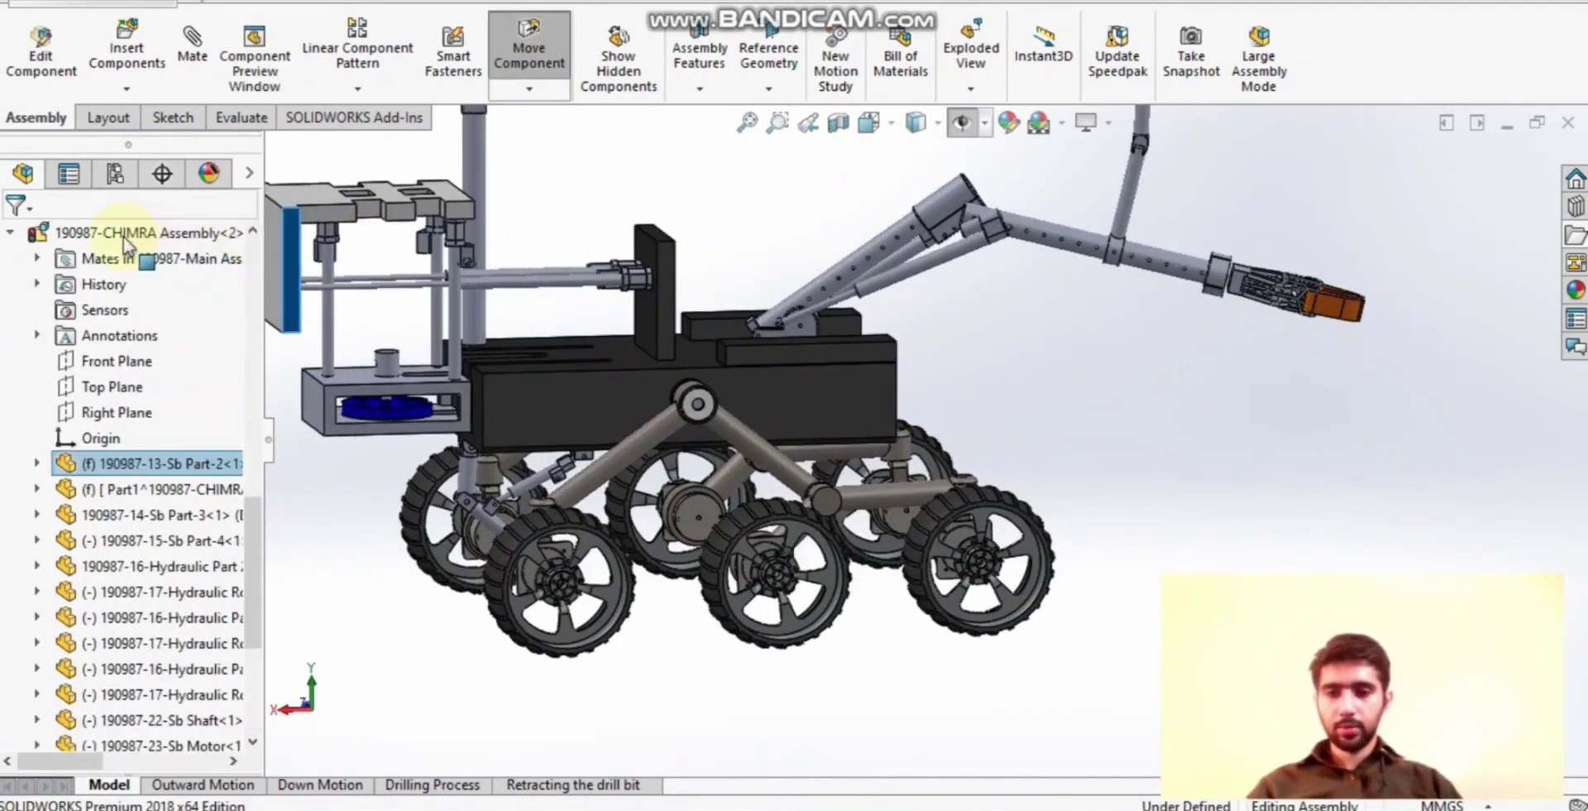
scroll(533, 319, up, 2)
scroll(542, 426, down, 3)
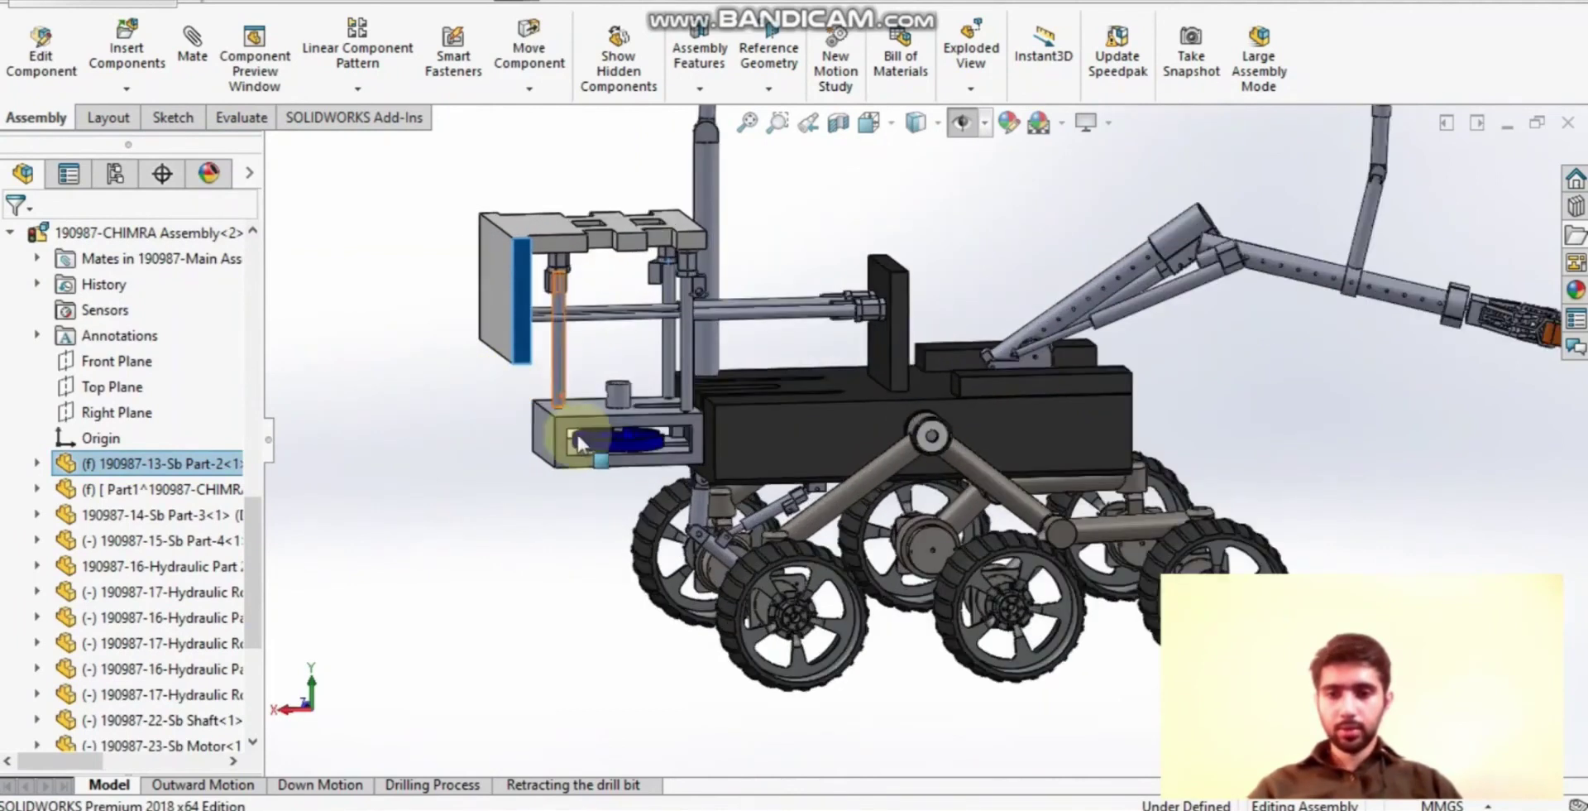
drag(563, 463, 475, 683)
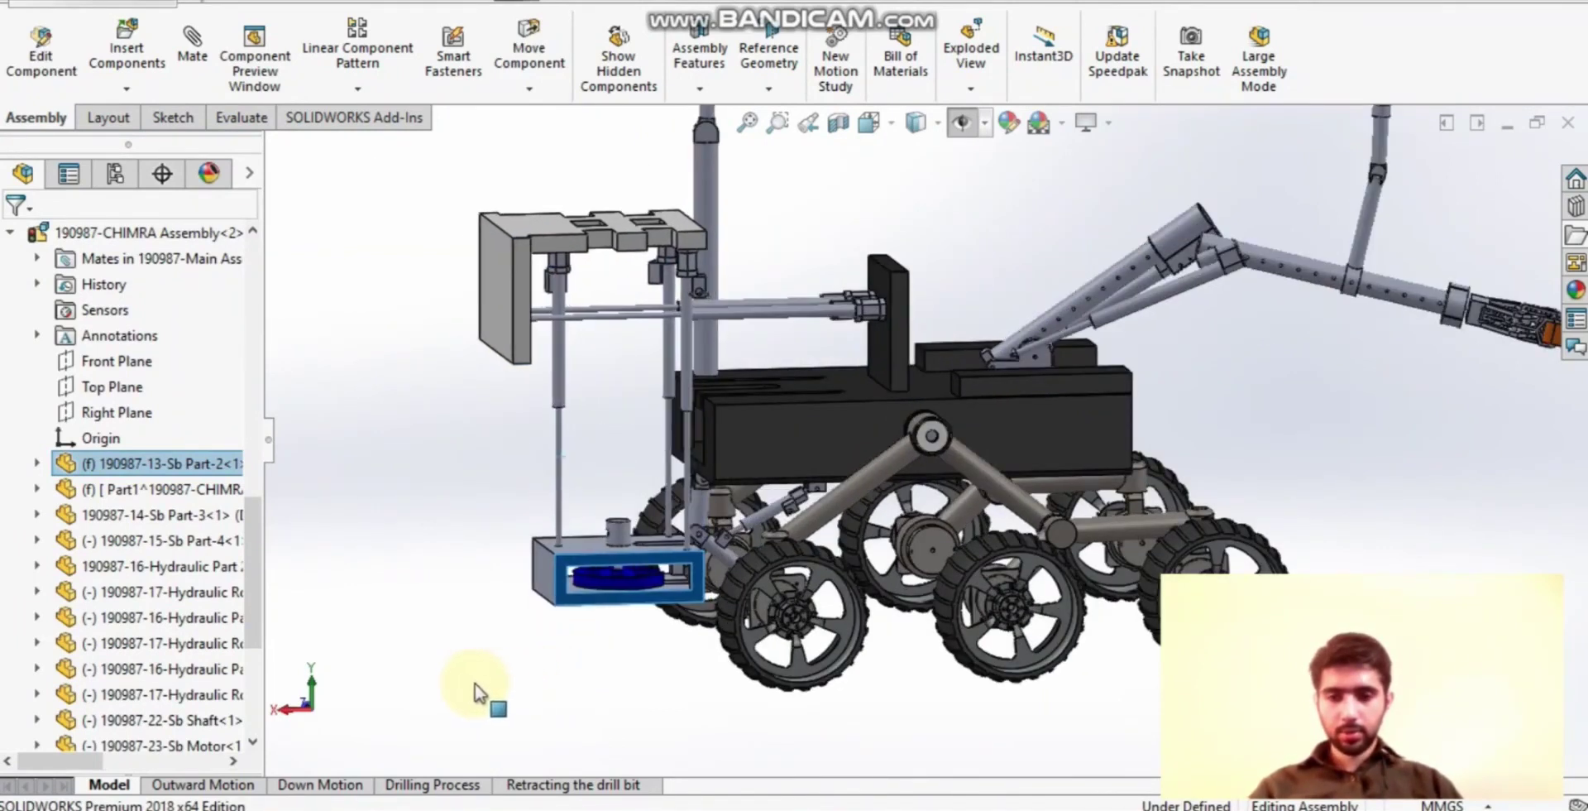
scroll(764, 534, down, 5)
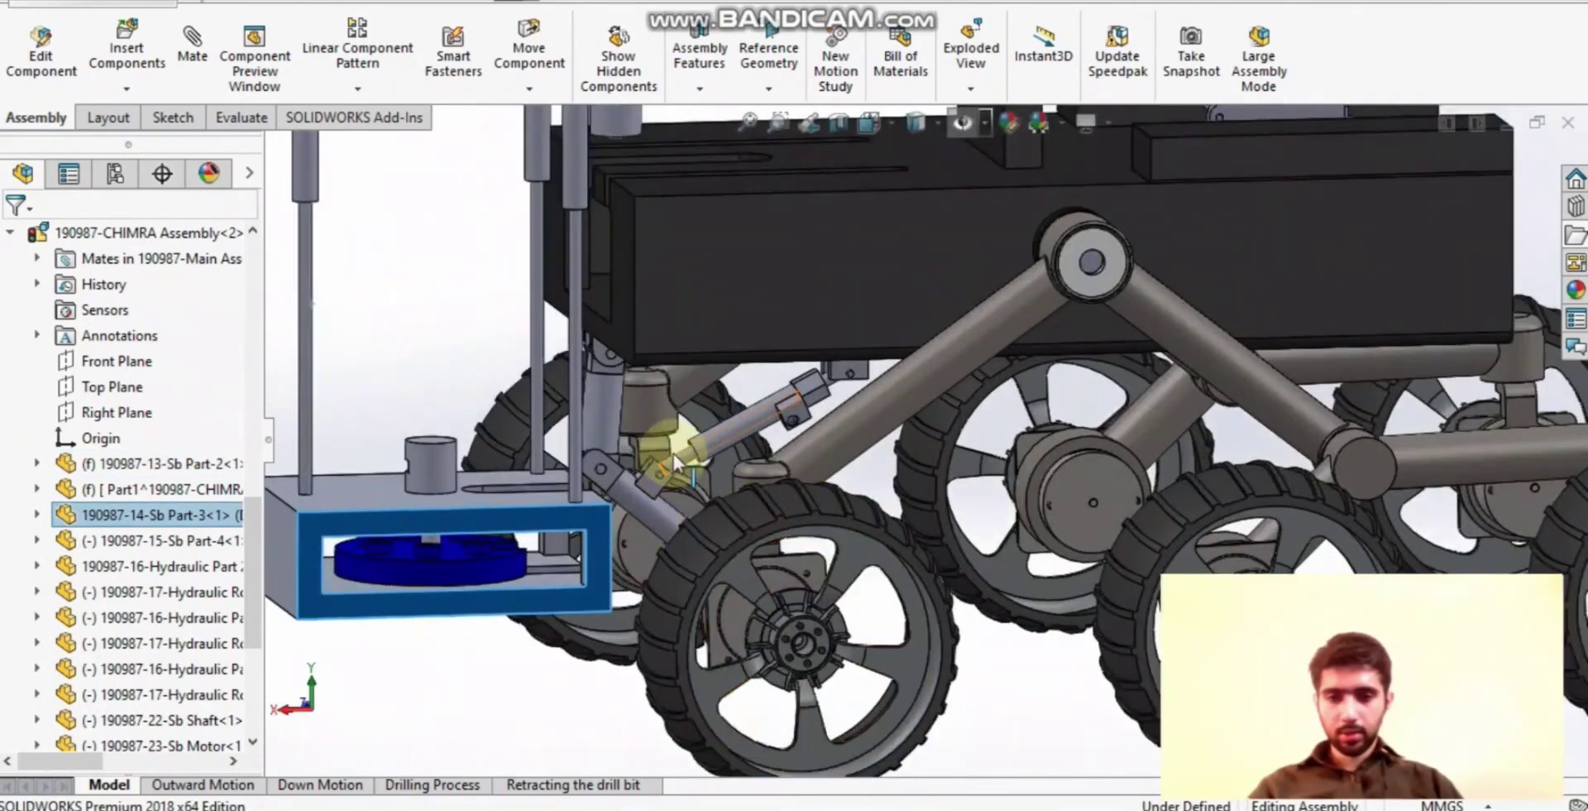
Swing the drill upright over the framed box, lower the drill bit through it and retract the bit.
drag(684, 471, 446, 463)
drag(509, 577, 514, 610)
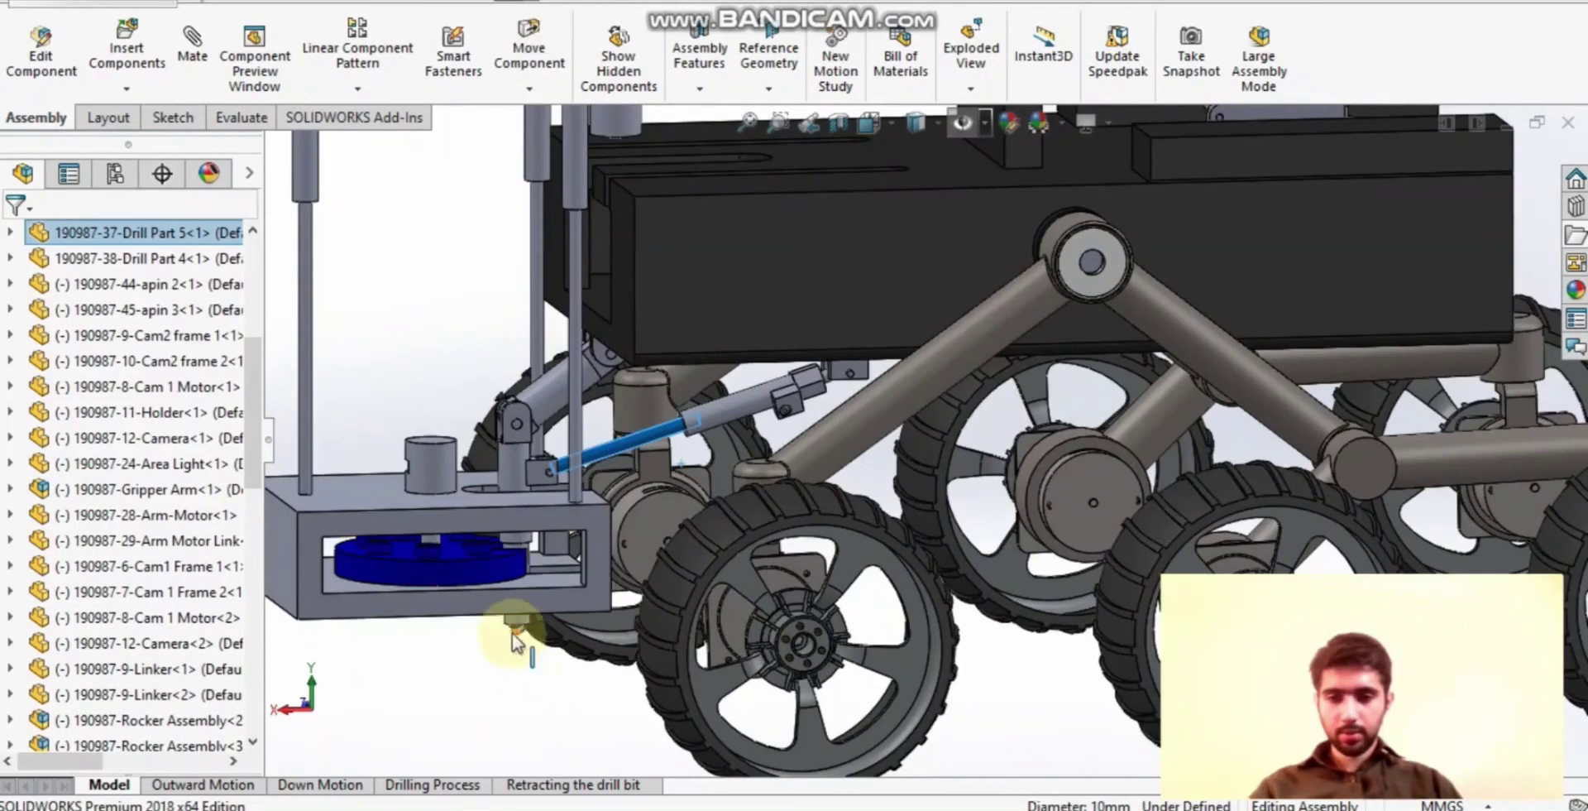
click(507, 720)
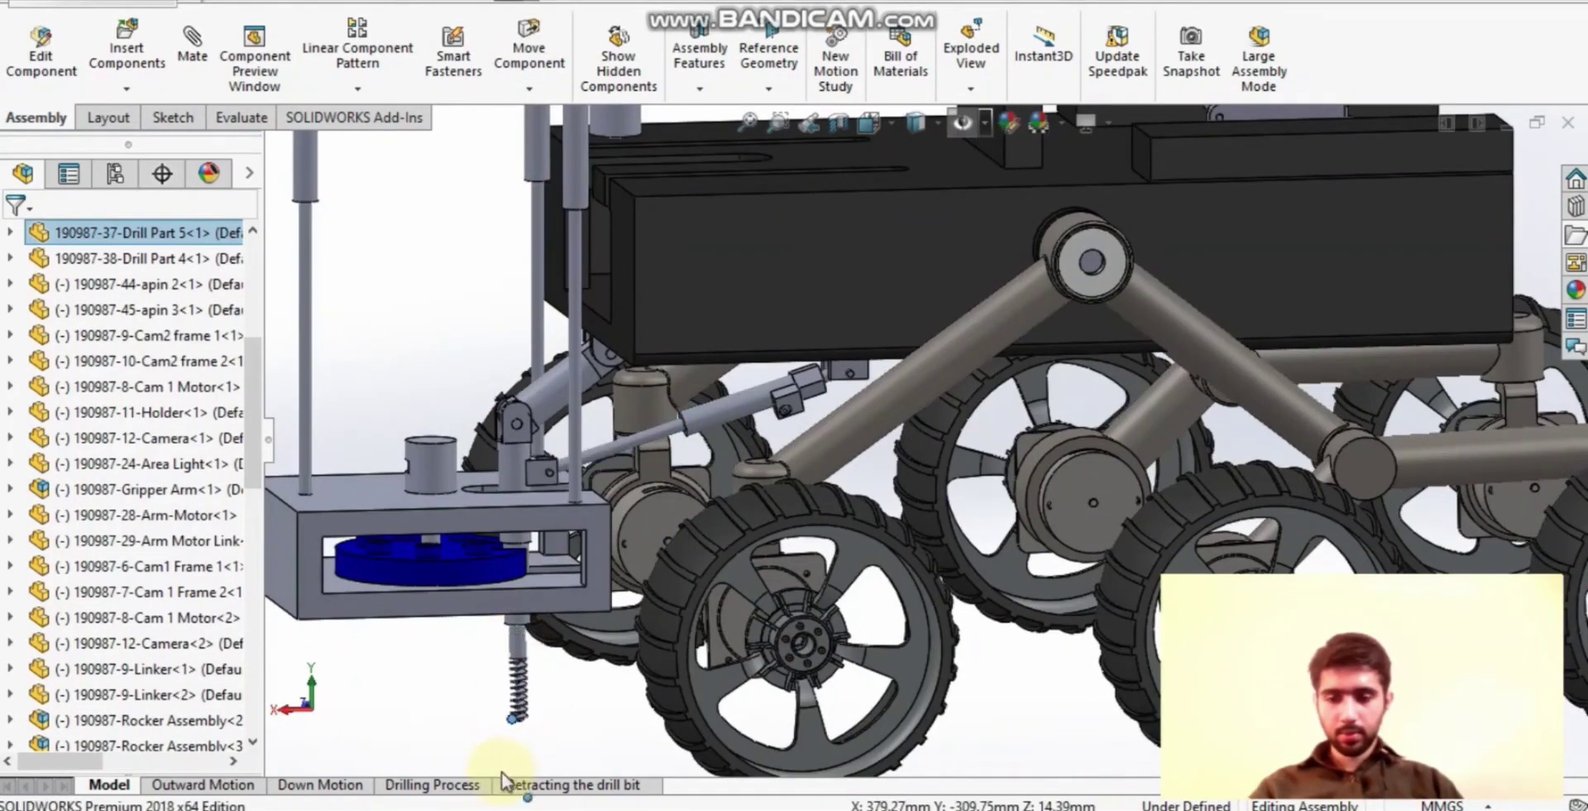
drag(503, 786, 504, 736)
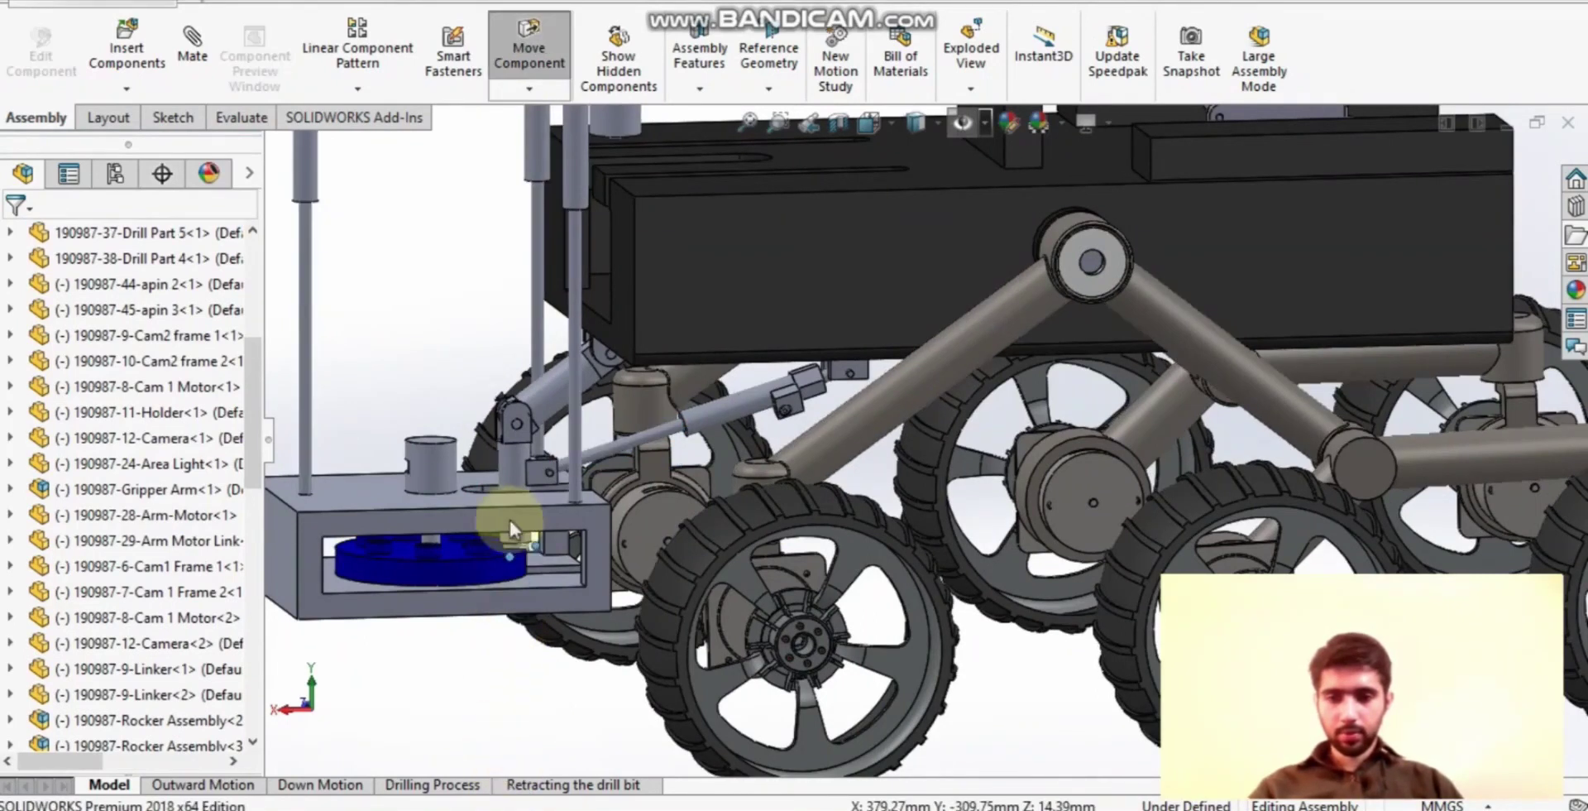
Fold the drill back under the chassis and raise the framed box on its hydraulic rods.
drag(512, 456, 692, 403)
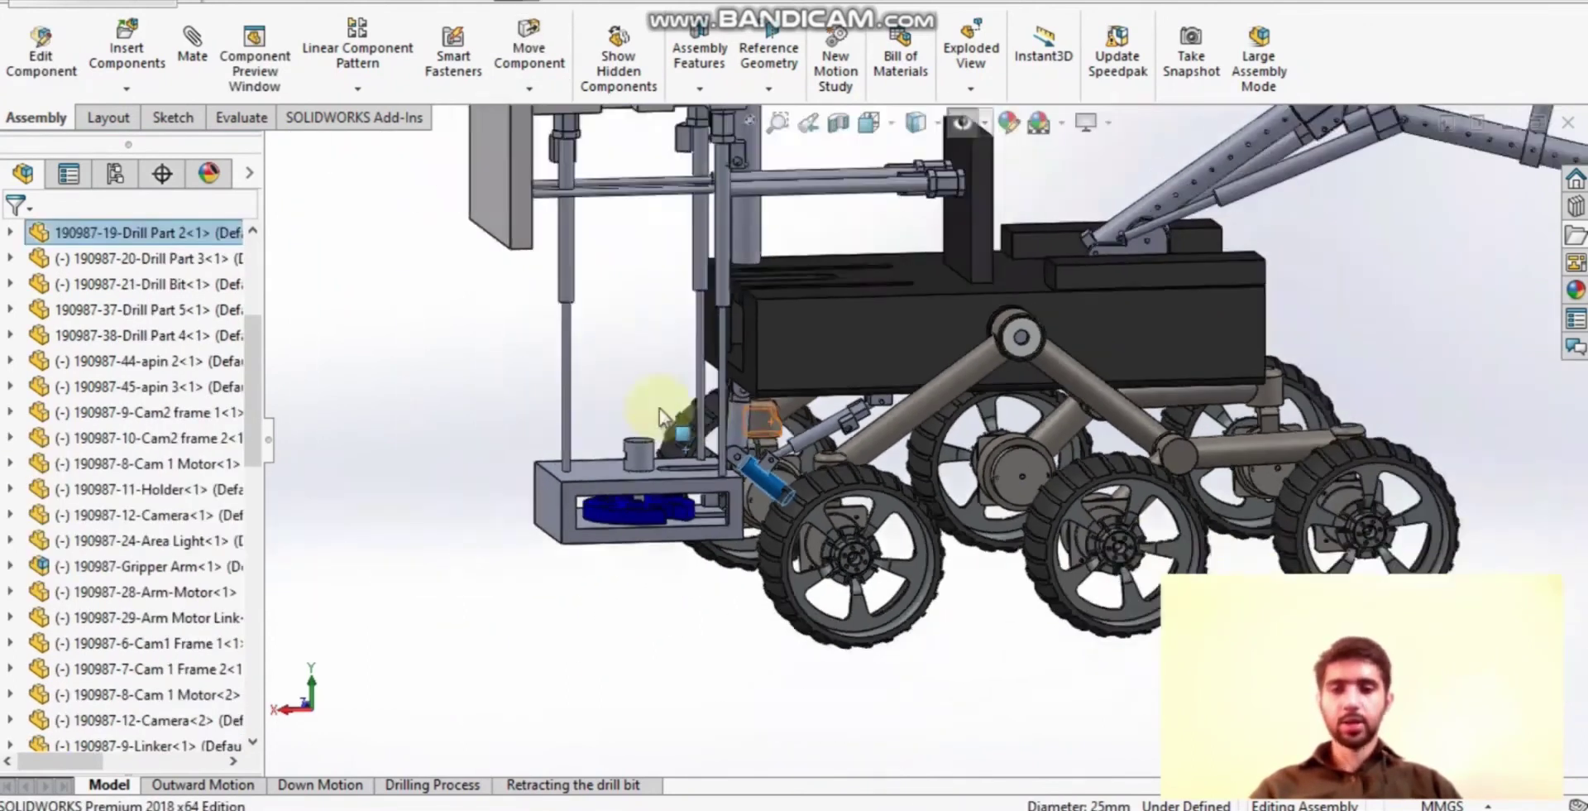
drag(573, 505, 582, 310)
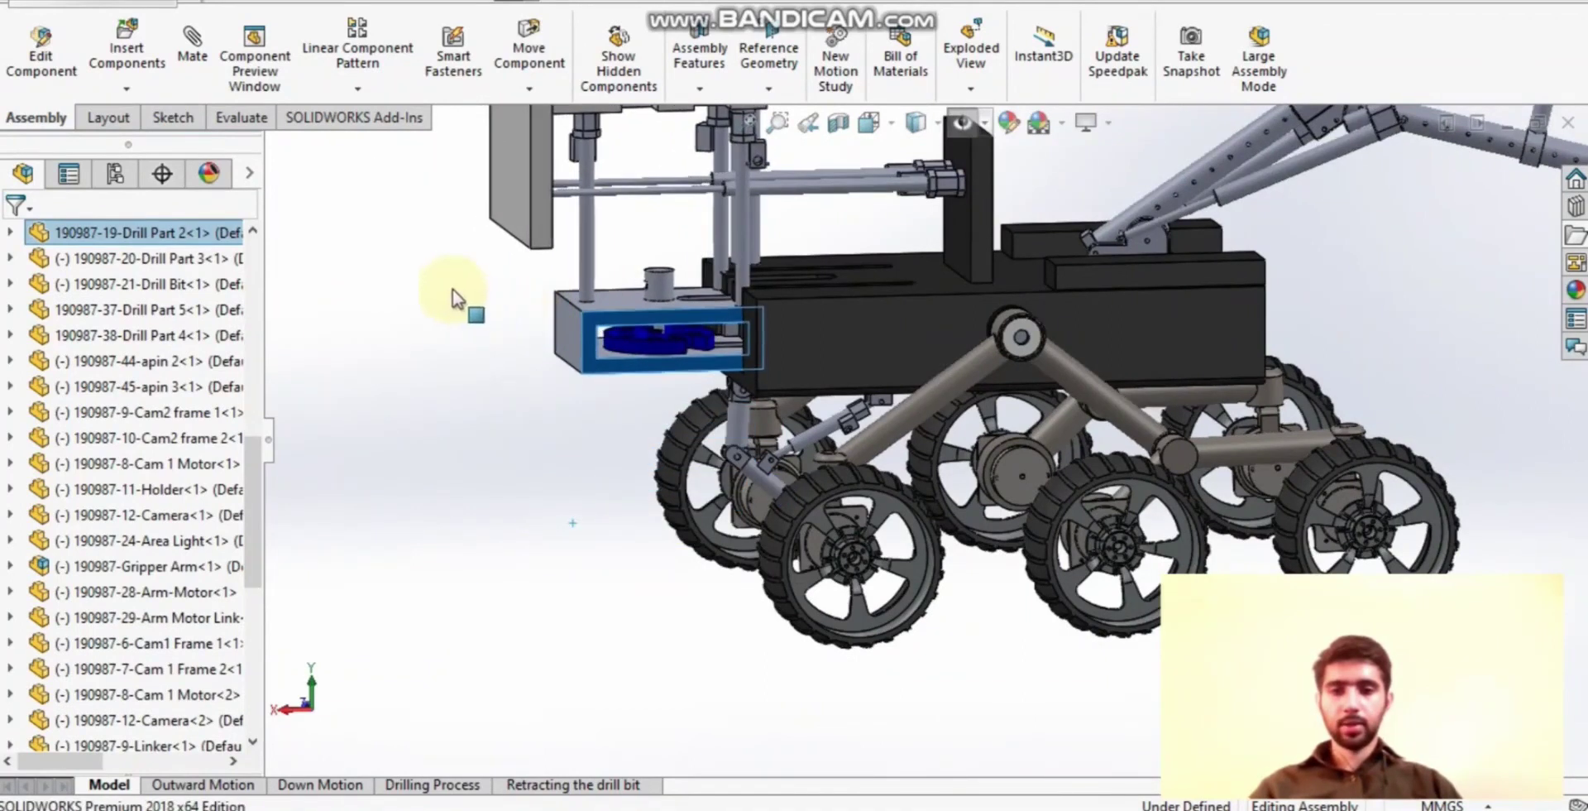
drag(453, 290, 424, 276)
scroll(610, 216, up, 1)
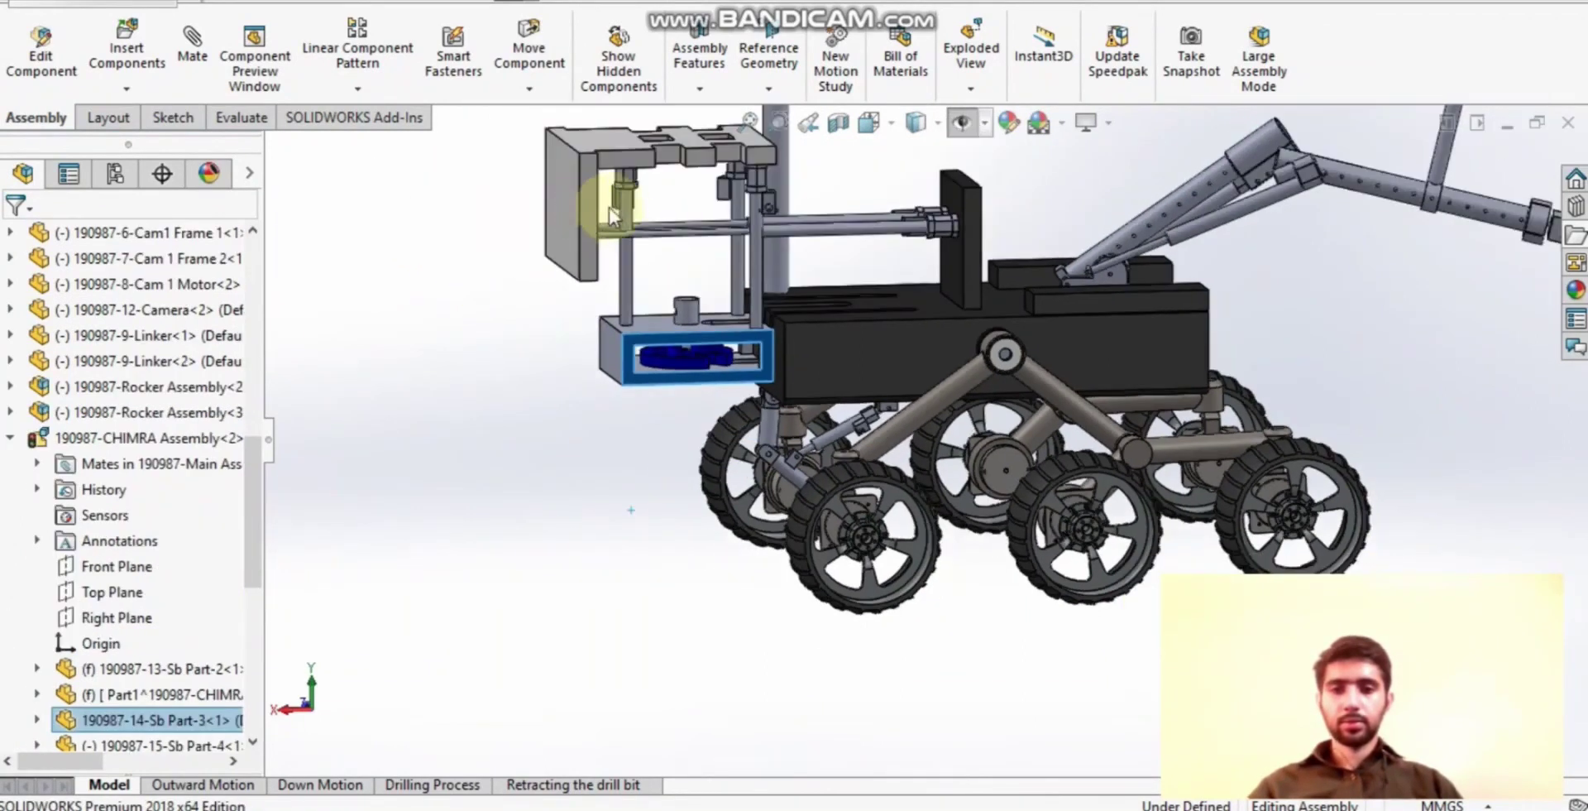
Highlight the 190987-13-Sb Part-2<1> plate and examine the whole rover from its opposite side.
click(590, 196)
drag(590, 196, 867, 220)
middle_drag(913, 276, 1250, 438)
scroll(1207, 340, up, 6)
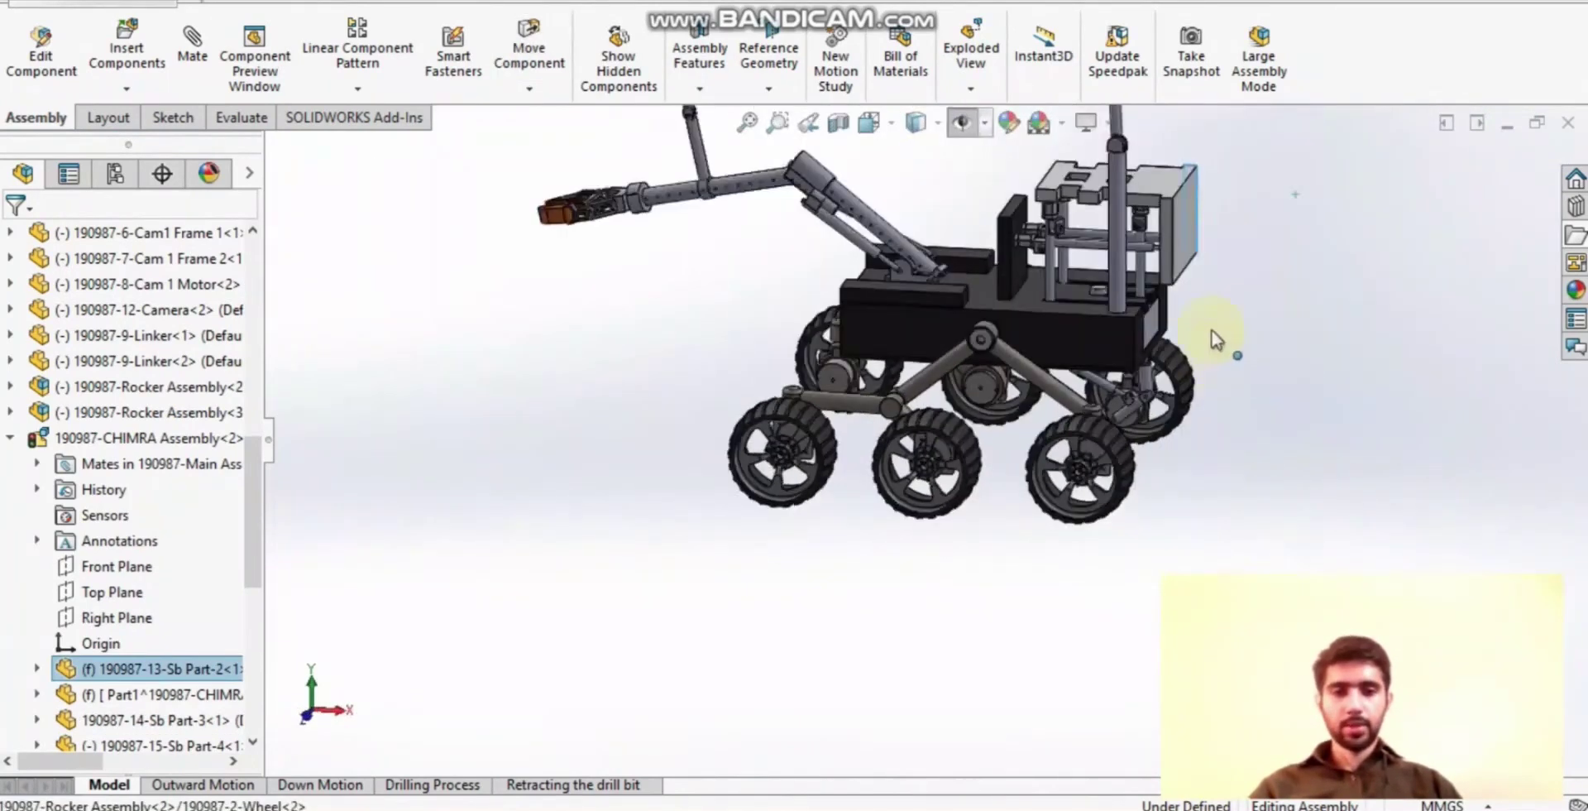
scroll(1023, 261, down, 3)
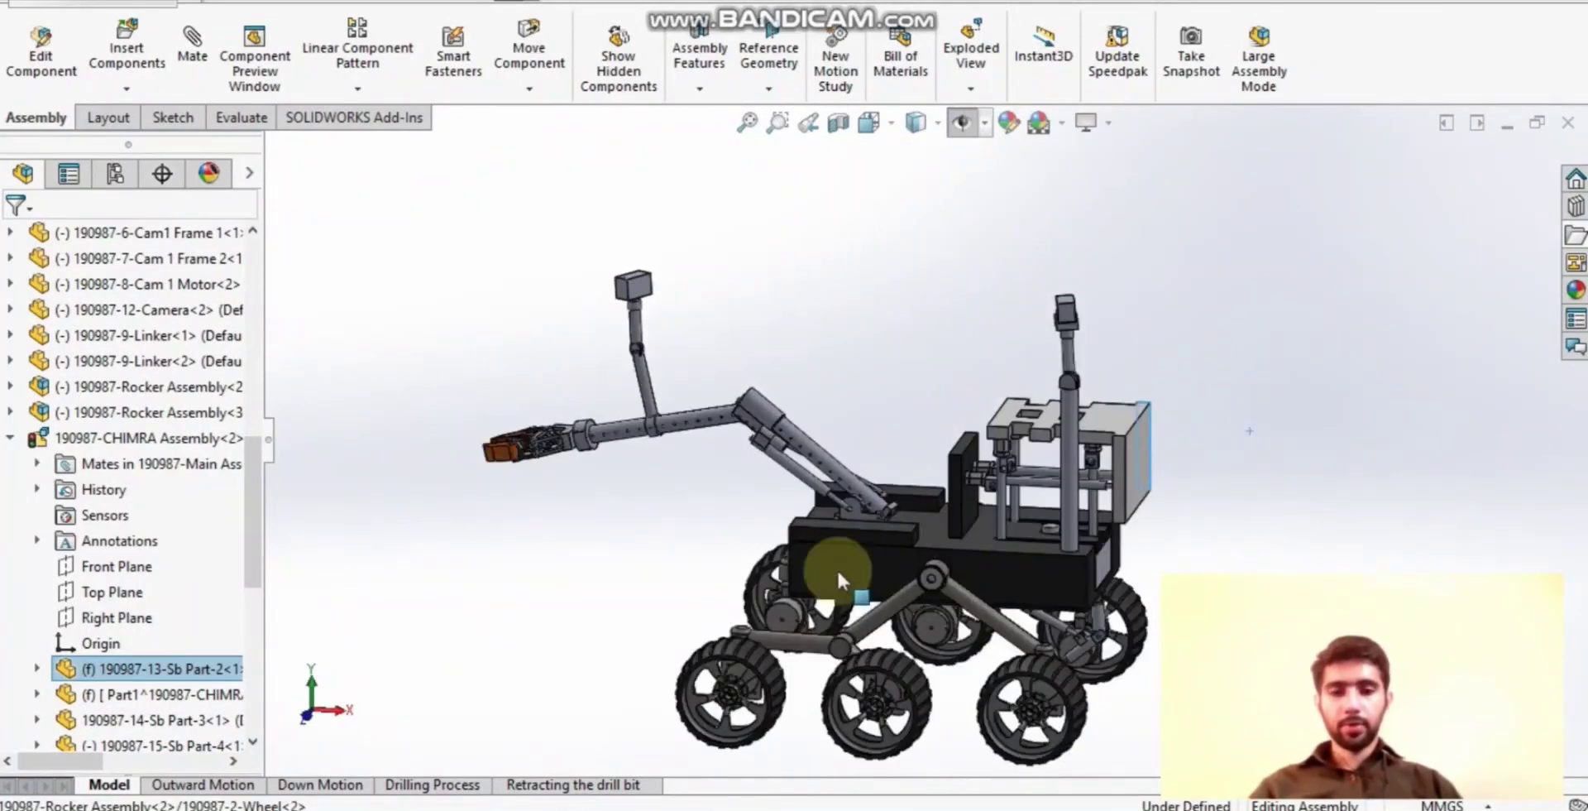
Collapse the CHIMRA assembly's component list, highlight the 190987-Assembly Gripper and 190987-Control System components, and view the rover from the other side.
click(13, 438)
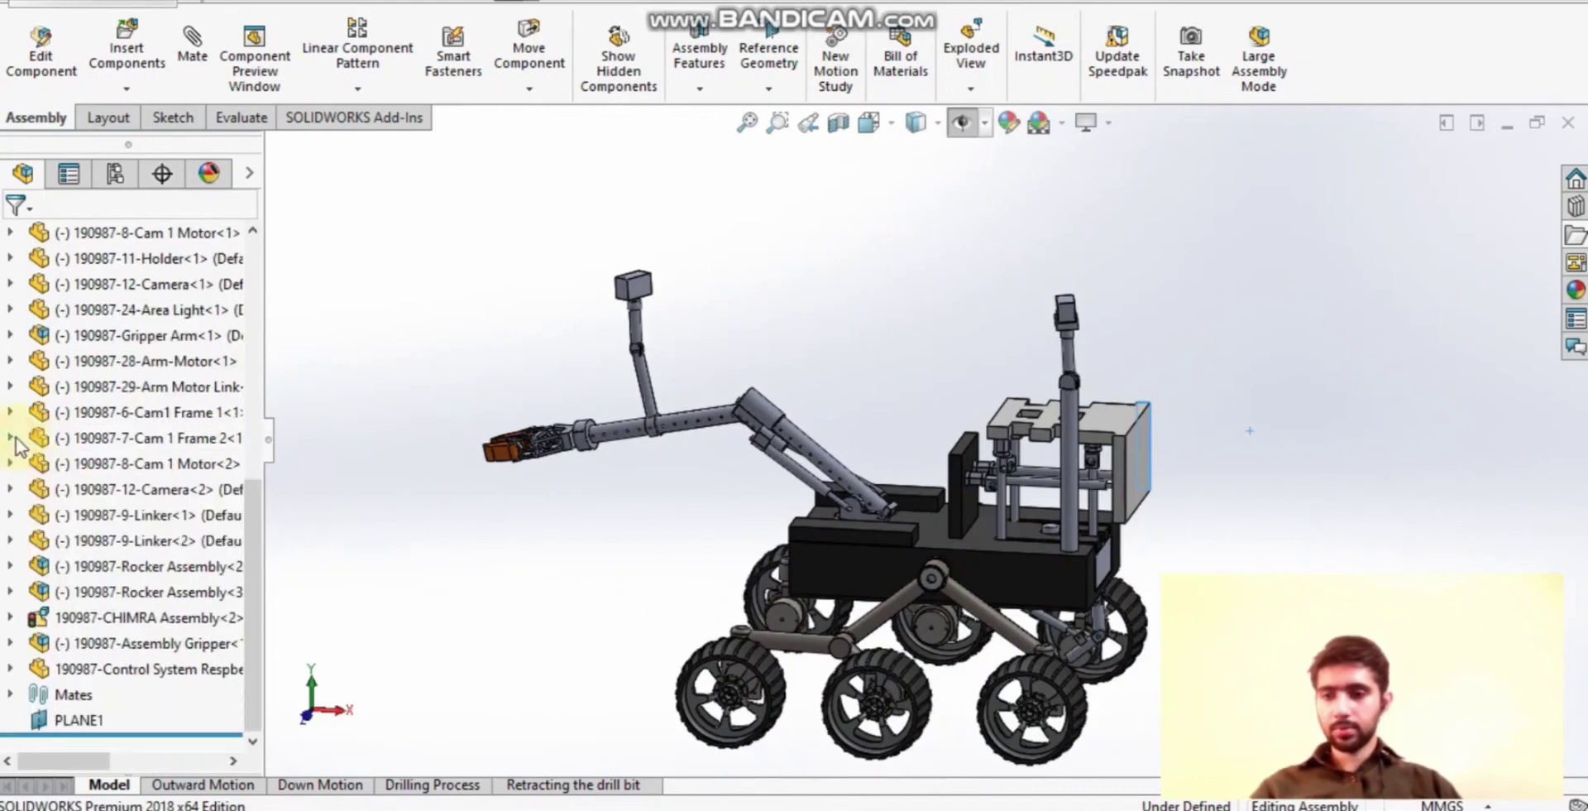
click(131, 648)
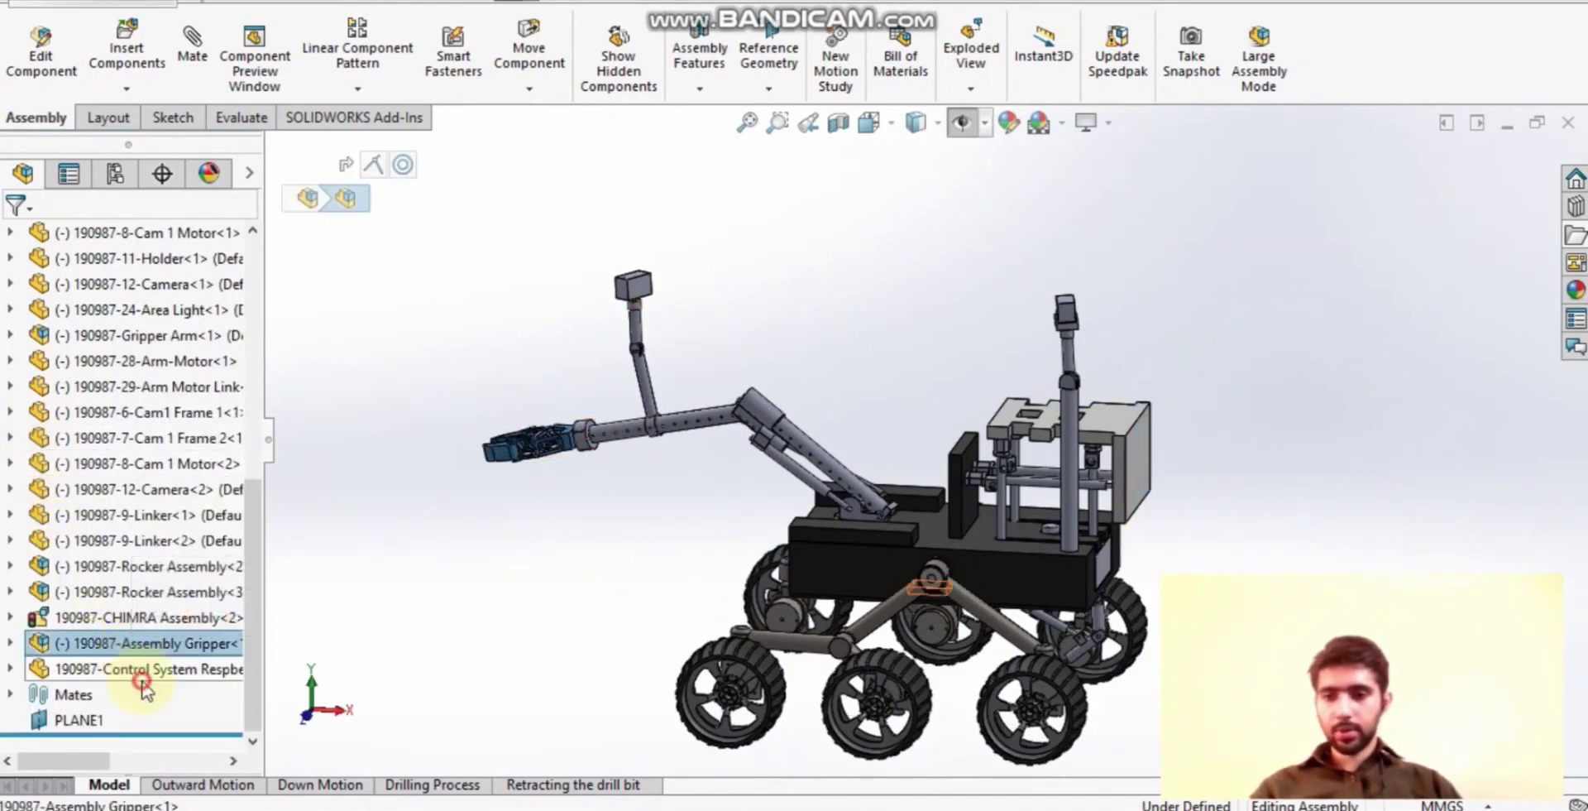
click(142, 682)
middle_drag(602, 711, 878, 653)
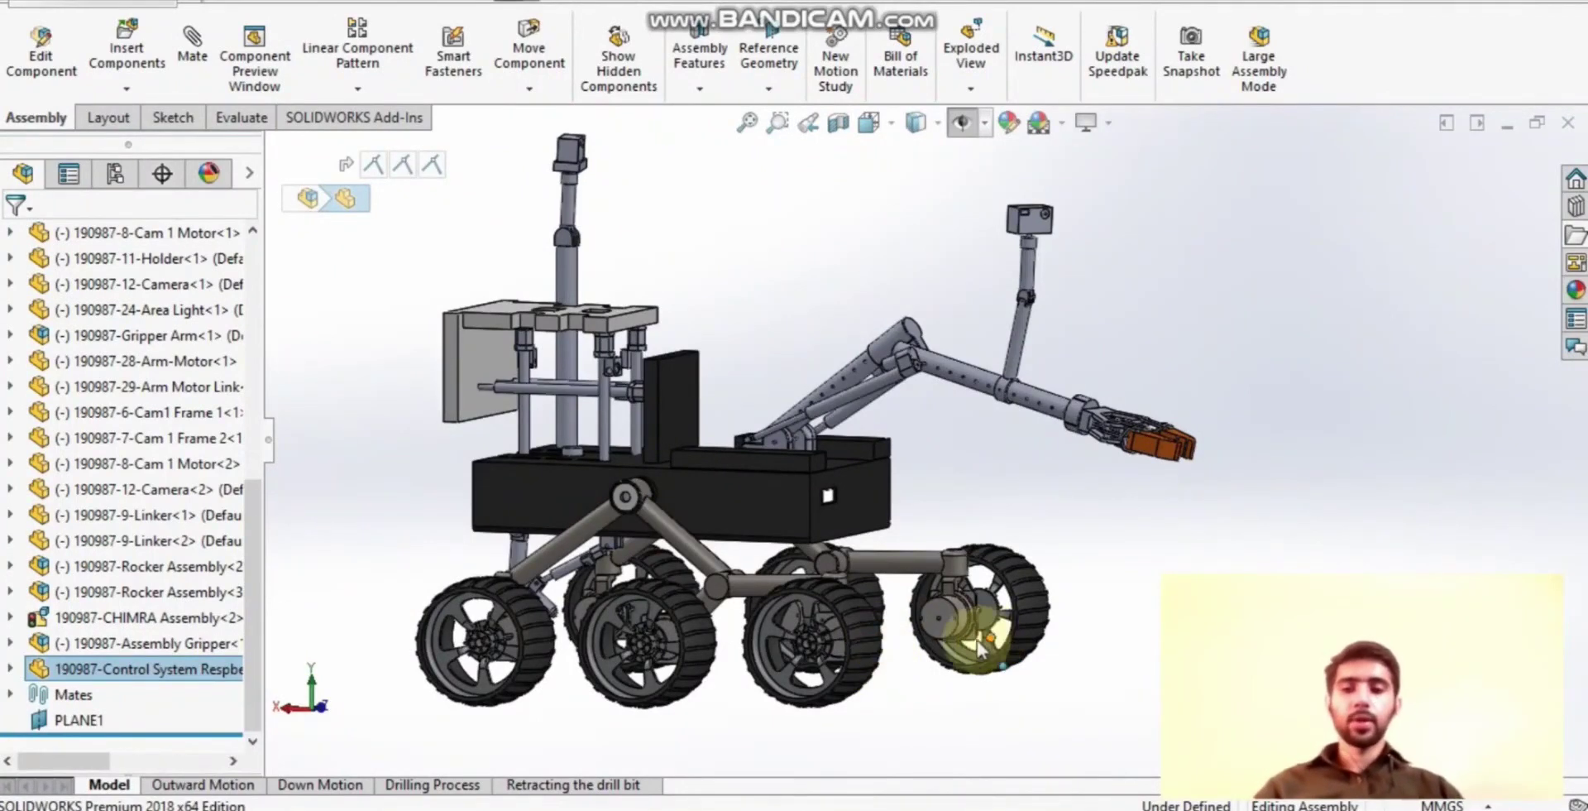